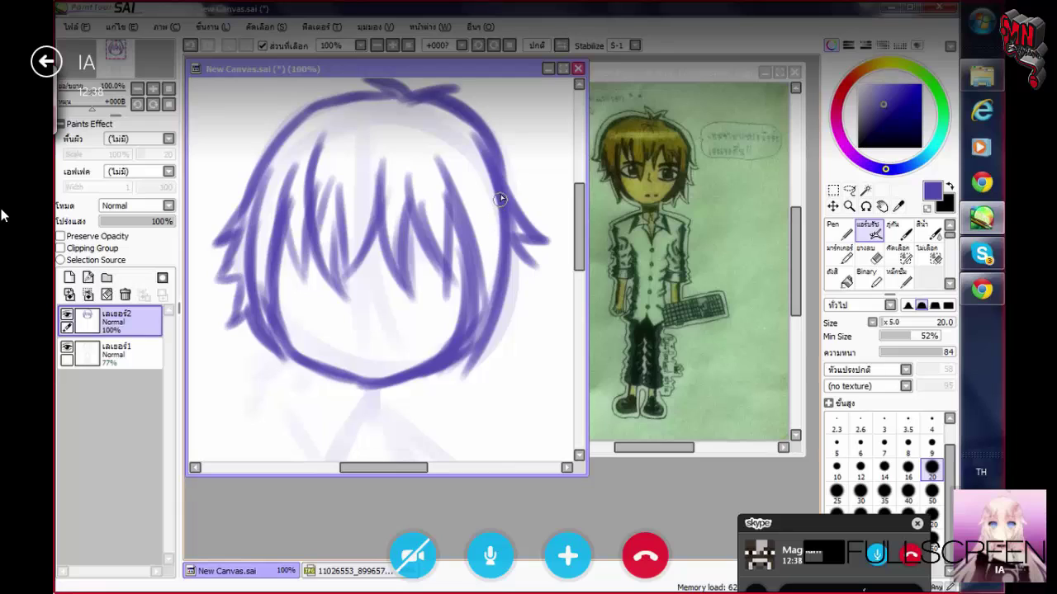
# Sketch spiky hair locks down the right side of the character's head with the airbrush
pyautogui.moveTo(489, 124); pyautogui.dragTo(538, 238)
pyautogui.moveTo(494, 144)
pyautogui.mouseDown()
pyautogui.moveTo(533, 272)
pyautogui.moveTo(531, 307)
pyautogui.moveTo(518, 290)
pyautogui.moveTo(536, 319)
pyautogui.moveTo(502, 308)
pyautogui.moveTo(520, 325)
pyautogui.moveTo(514, 339)
pyautogui.moveTo(473, 360)
pyautogui.mouseUp()
pyautogui.moveTo(471, 300)
pyautogui.mouseDown()
pyautogui.moveTo(496, 300)
pyautogui.moveTo(441, 217)
pyautogui.moveTo(465, 221)
pyautogui.mouseUp()
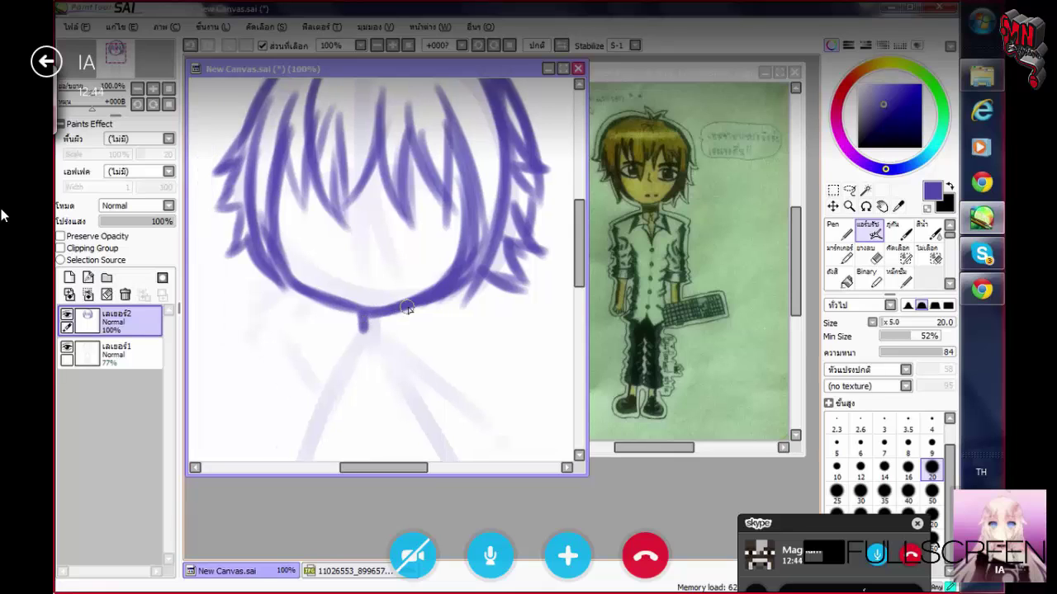
# Sketch the character's neck under the chin with two pointed collar flaps beside it
pyautogui.moveTo(394, 322)
pyautogui.mouseDown()
pyautogui.moveTo(371, 313)
pyautogui.moveTo(371, 285)
pyautogui.moveTo(339, 321)
pyautogui.mouseUp()
pyautogui.moveTo(336, 269)
pyautogui.mouseDown()
pyautogui.moveTo(332, 322)
pyautogui.moveTo(363, 304)
pyautogui.moveTo(375, 336)
pyautogui.mouseUp()
pyautogui.moveTo(373, 279)
pyautogui.mouseDown()
pyautogui.moveTo(379, 316)
pyautogui.moveTo(331, 306)
pyautogui.moveTo(322, 317)
pyautogui.moveTo(325, 283)
pyautogui.moveTo(311, 288)
pyautogui.moveTo(307, 325)
pyautogui.moveTo(343, 309)
pyautogui.mouseUp()
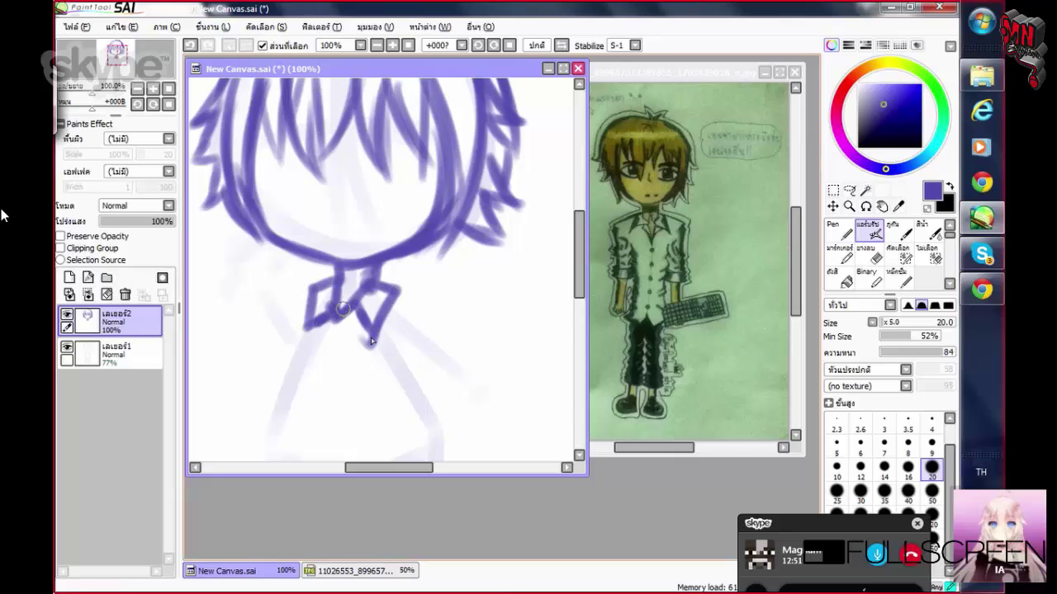
pyautogui.scroll(-2, 351, 295)
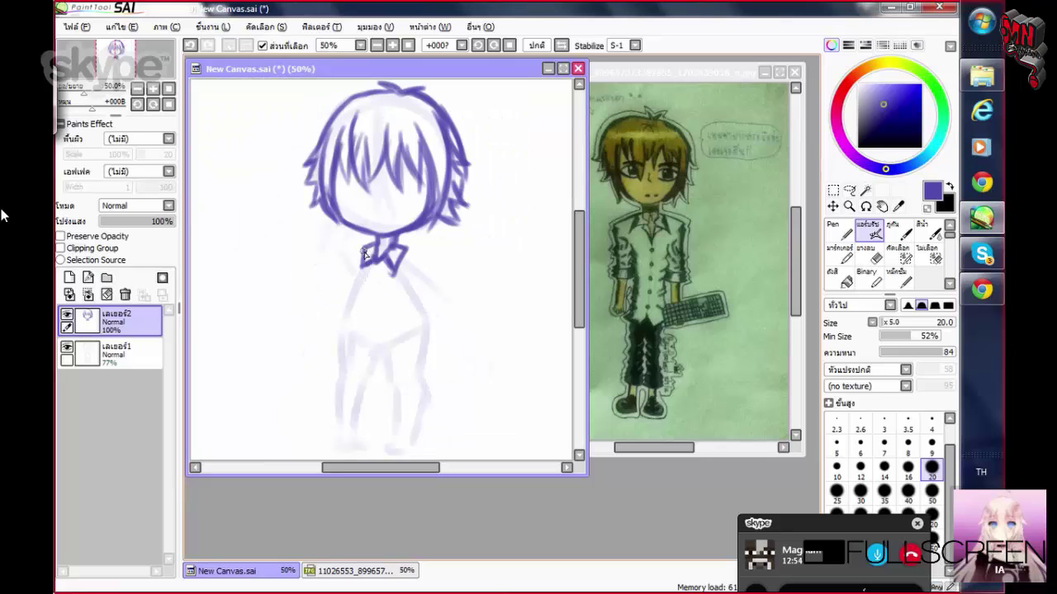
# Reduce the brush size to 14 and add extra outline strokes to the right collar flap
pyautogui.scroll(2, 364, 292)
pyautogui.press('[')
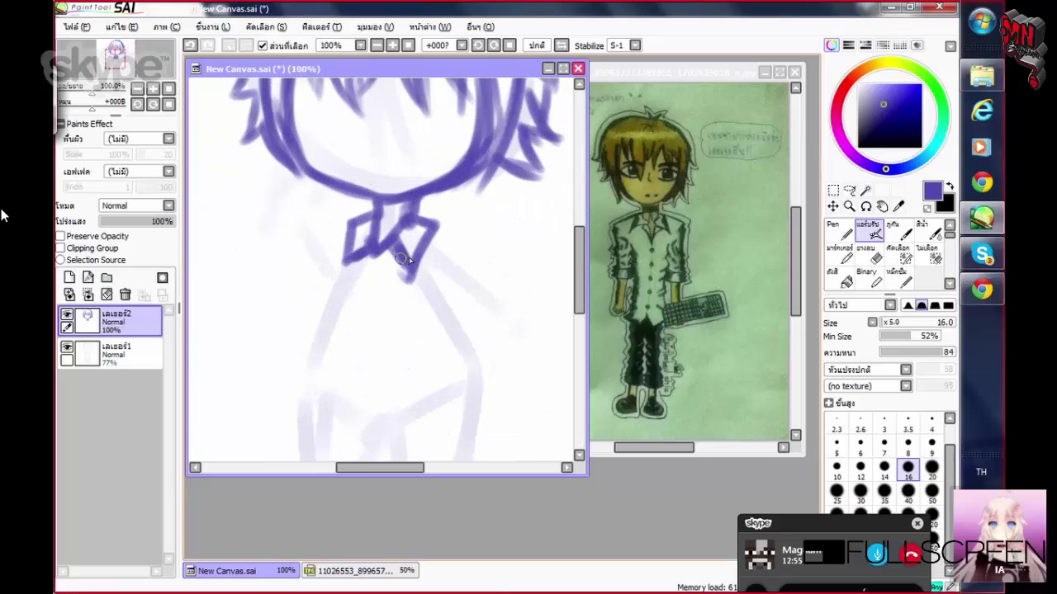
pyautogui.press('[')
pyautogui.moveTo(427, 221)
pyautogui.mouseDown()
pyautogui.moveTo(432, 249)
pyautogui.moveTo(424, 220)
pyautogui.moveTo(453, 246)
pyautogui.moveTo(413, 265)
pyautogui.mouseUp()
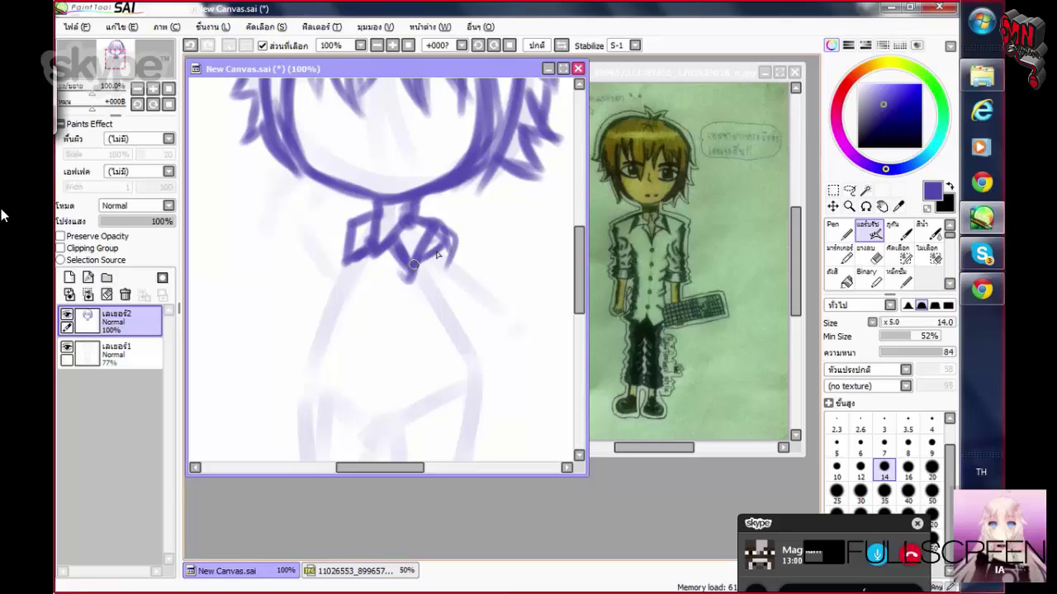
# Erase both collar flaps around the neck and return to the airbrush
pyautogui.moveTo(380, 468); pyautogui.dragTo(391, 468)
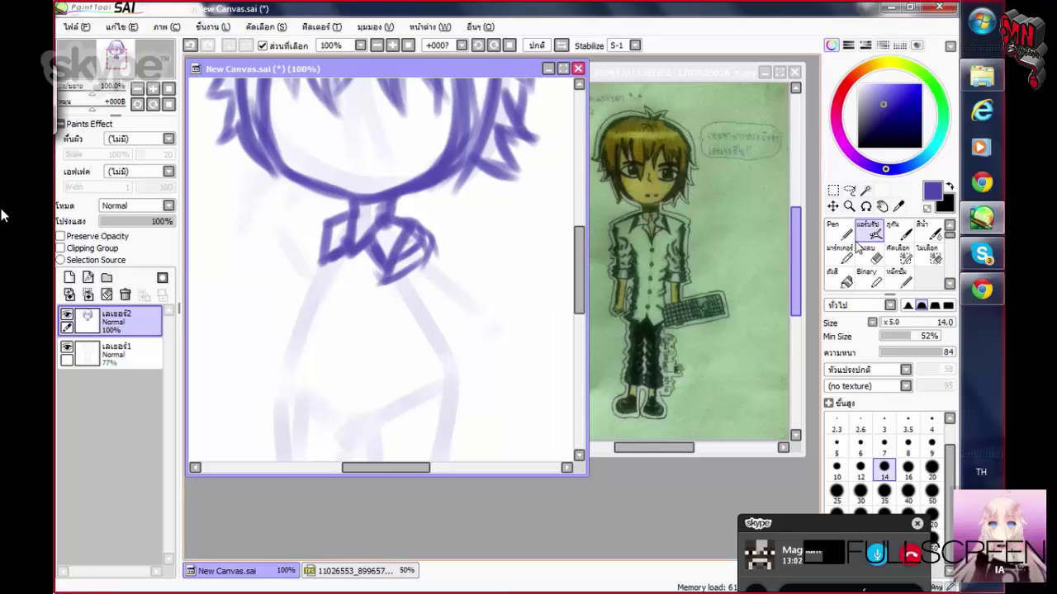
pyautogui.click(875, 254)
pyautogui.moveTo(436, 236)
pyautogui.mouseDown()
pyautogui.moveTo(358, 272)
pyautogui.moveTo(281, 248)
pyautogui.mouseUp()
pyautogui.click(867, 231)
pyautogui.scroll(1, 412, 223)
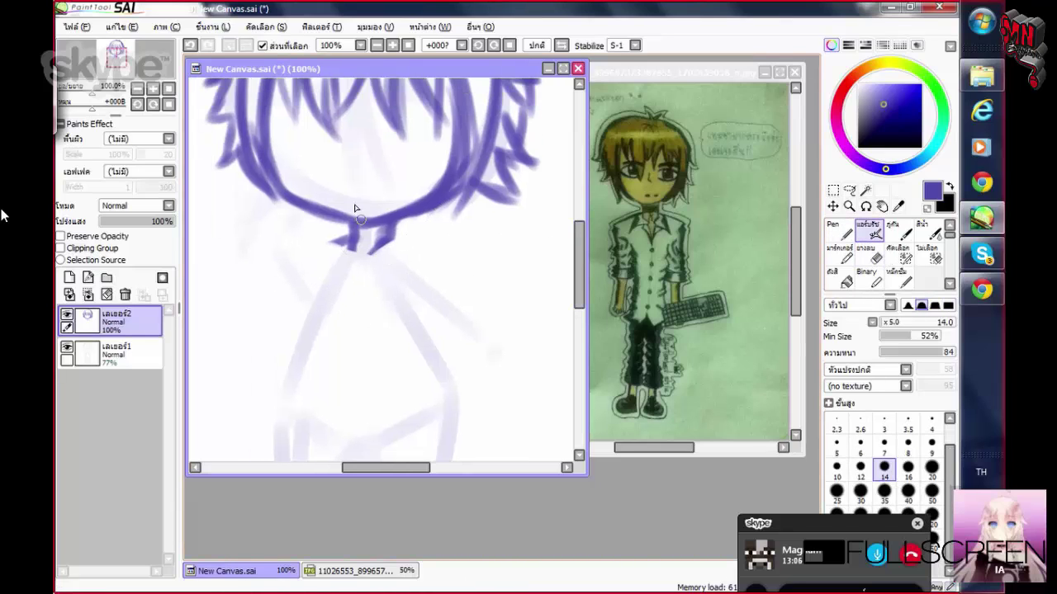
# Redraw the two open collar flaps and sketch the shirt's front line from the collar down to the waist
pyautogui.moveTo(399, 237)
pyautogui.mouseDown()
pyautogui.moveTo(350, 256)
pyautogui.moveTo(388, 231)
pyautogui.moveTo(409, 243)
pyautogui.moveTo(399, 230)
pyautogui.moveTo(409, 252)
pyautogui.moveTo(383, 263)
pyautogui.moveTo(350, 237)
pyautogui.moveTo(321, 254)
pyautogui.moveTo(338, 263)
pyautogui.moveTo(348, 243)
pyautogui.moveTo(346, 275)
pyautogui.moveTo(360, 270)
pyautogui.moveTo(363, 284)
pyautogui.moveTo(411, 253)
pyautogui.moveTo(395, 270)
pyautogui.moveTo(401, 259)
pyautogui.moveTo(421, 297)
pyautogui.moveTo(392, 246)
pyautogui.mouseUp()
pyautogui.moveTo(340, 216); pyautogui.dragTo(363, 384)
pyautogui.moveTo(345, 247)
pyautogui.mouseDown()
pyautogui.moveTo(364, 363)
pyautogui.moveTo(374, 383)
pyautogui.moveTo(404, 385)
pyautogui.mouseUp()
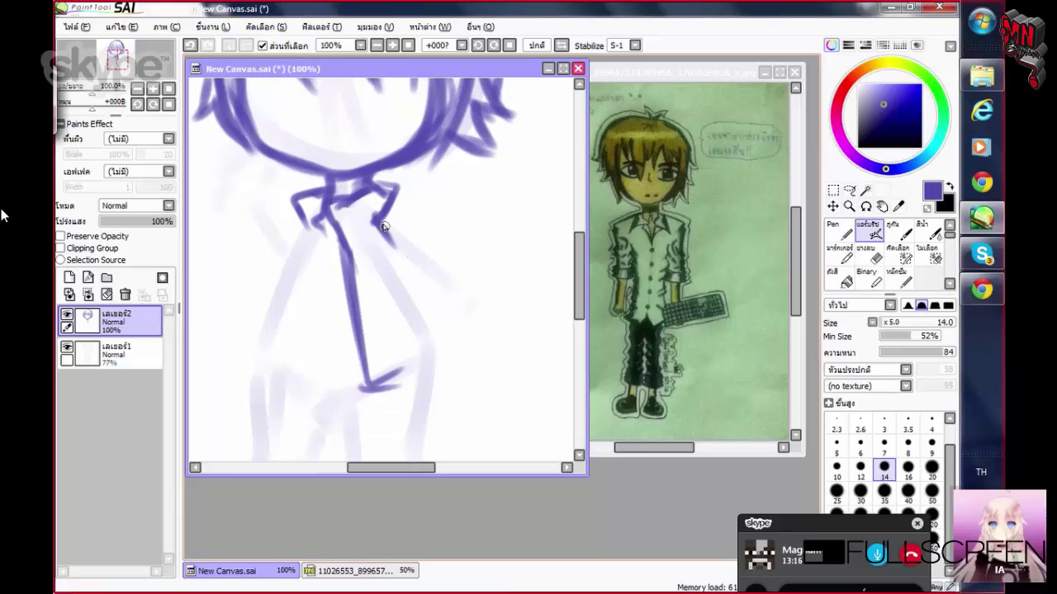
# Sketch the right sleeve as two diagonal lines from the collar, closed by a short cuff line
pyautogui.moveTo(384, 226); pyautogui.dragTo(450, 282)
pyautogui.moveTo(388, 268); pyautogui.dragTo(461, 324)
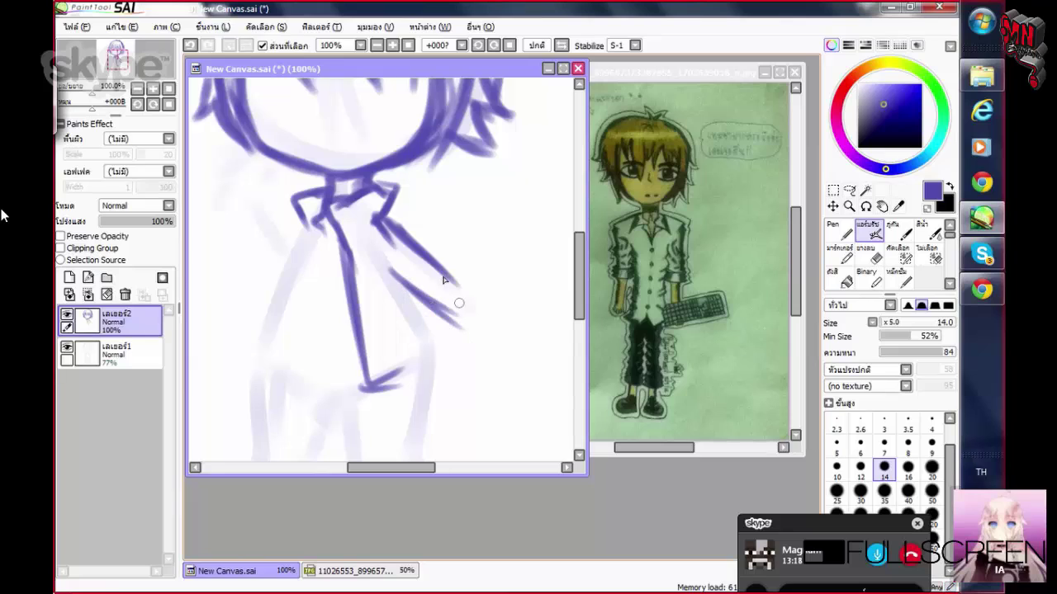
pyautogui.moveTo(425, 252)
pyautogui.mouseDown()
pyautogui.moveTo(483, 311)
pyautogui.moveTo(473, 337)
pyautogui.moveTo(441, 313)
pyautogui.mouseUp()
pyautogui.scroll(2, 423, 297)
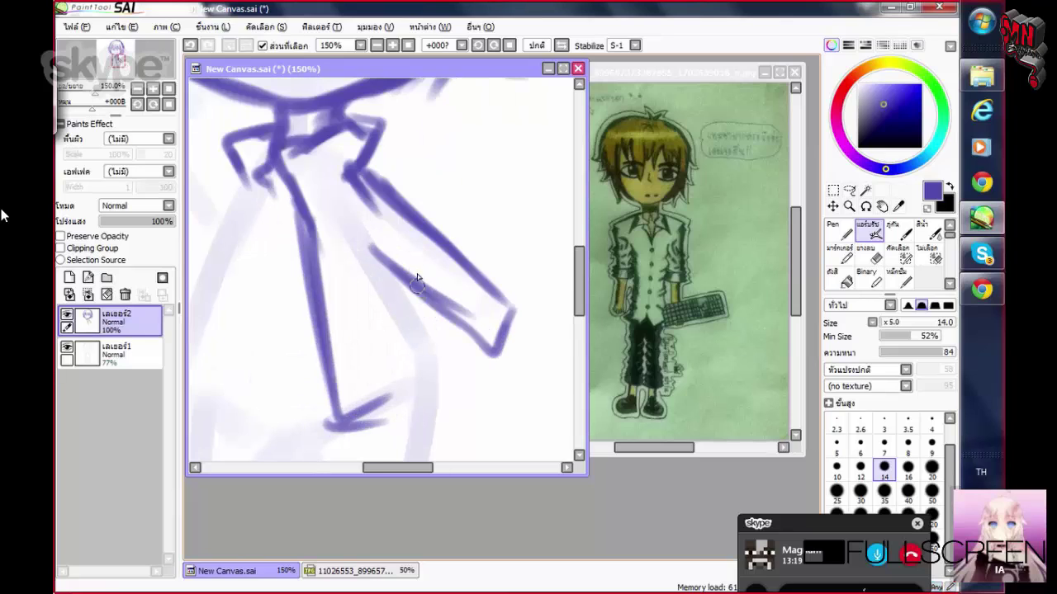
pyautogui.scroll(-3, 416, 274)
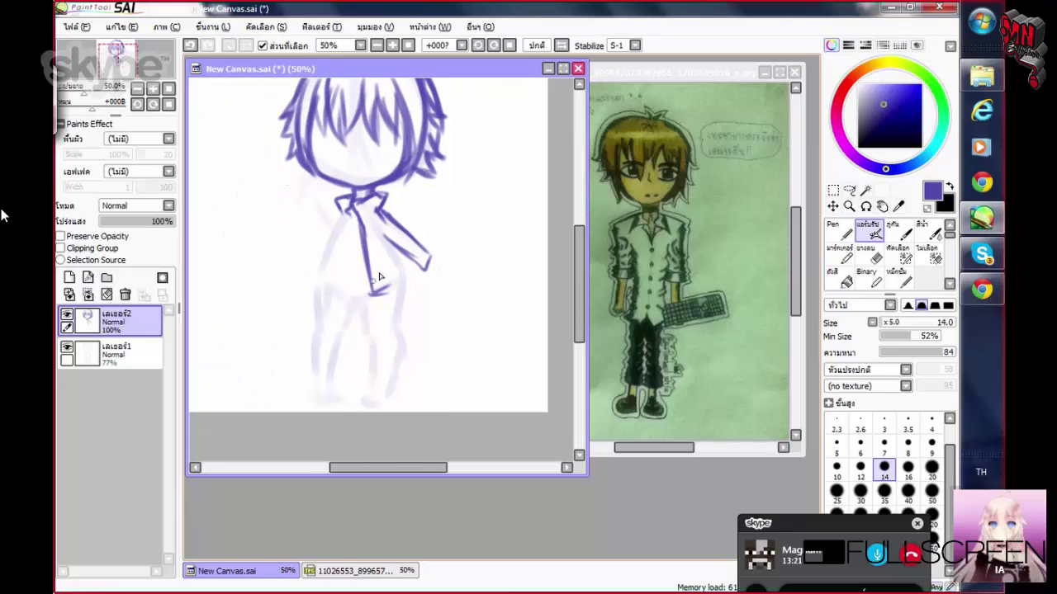
# Sketch the shirt's right side edge below the sleeve and its hem back to the front line
pyautogui.scroll(2, 391, 250)
pyautogui.moveTo(330, 186)
pyautogui.mouseDown()
pyautogui.moveTo(368, 350)
pyautogui.moveTo(430, 322)
pyautogui.moveTo(429, 290)
pyautogui.mouseUp()
pyautogui.moveTo(409, 256)
pyautogui.mouseDown()
pyautogui.moveTo(436, 321)
pyautogui.moveTo(373, 347)
pyautogui.mouseUp()
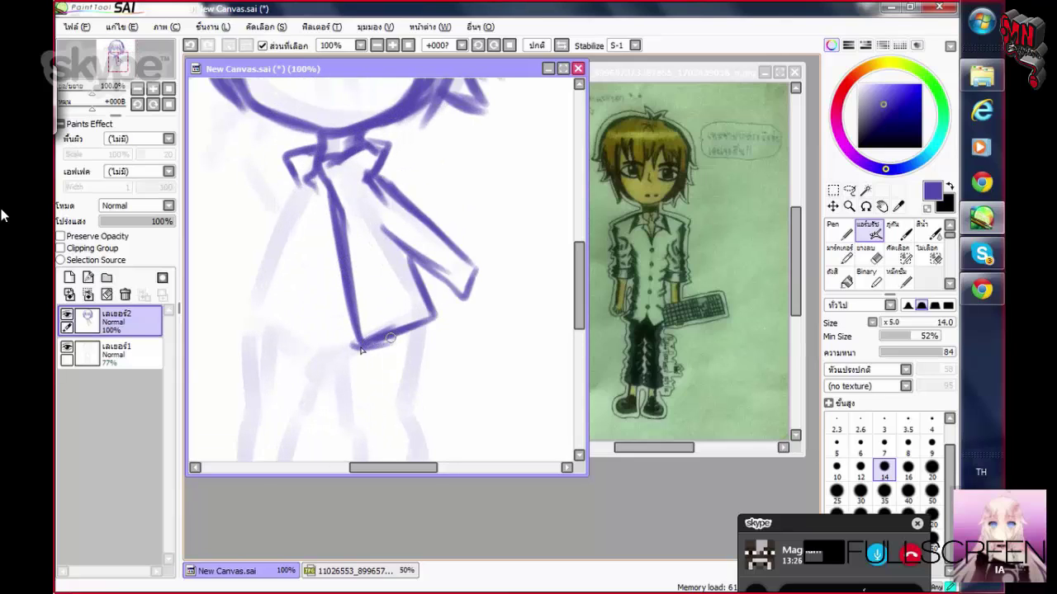
pyautogui.moveTo(354, 267)
pyautogui.mouseDown()
pyautogui.moveTo(379, 267)
pyautogui.moveTo(333, 289)
pyautogui.mouseUp()
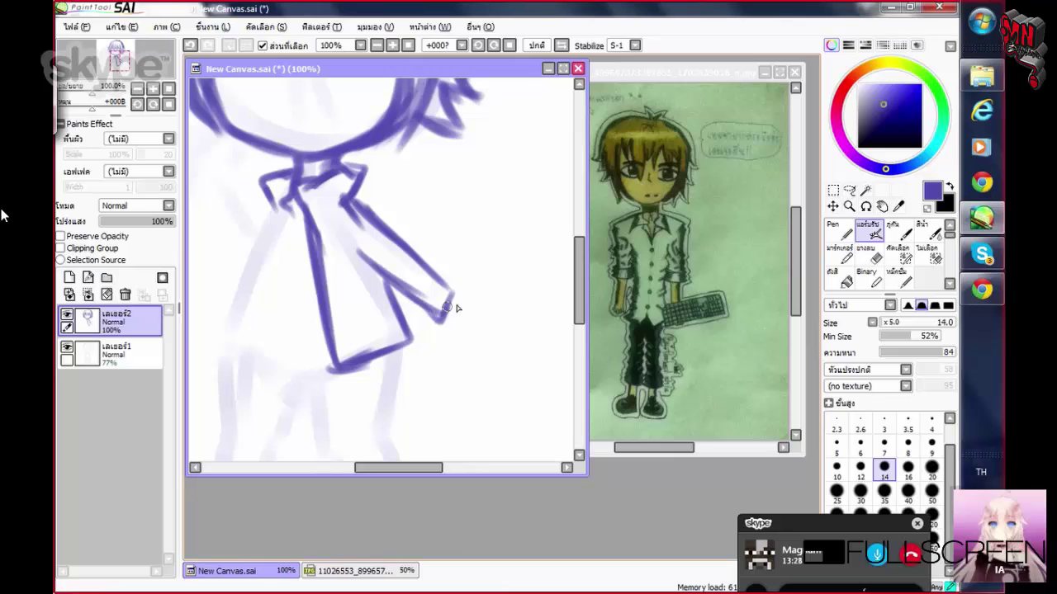
# Draw a small rounded hand at the end of the right sleeve
pyautogui.moveTo(451, 293)
pyautogui.mouseDown()
pyautogui.moveTo(441, 317)
pyautogui.moveTo(464, 321)
pyautogui.moveTo(471, 338)
pyautogui.moveTo(450, 326)
pyautogui.mouseUp()
pyautogui.scroll(1, 466, 287)
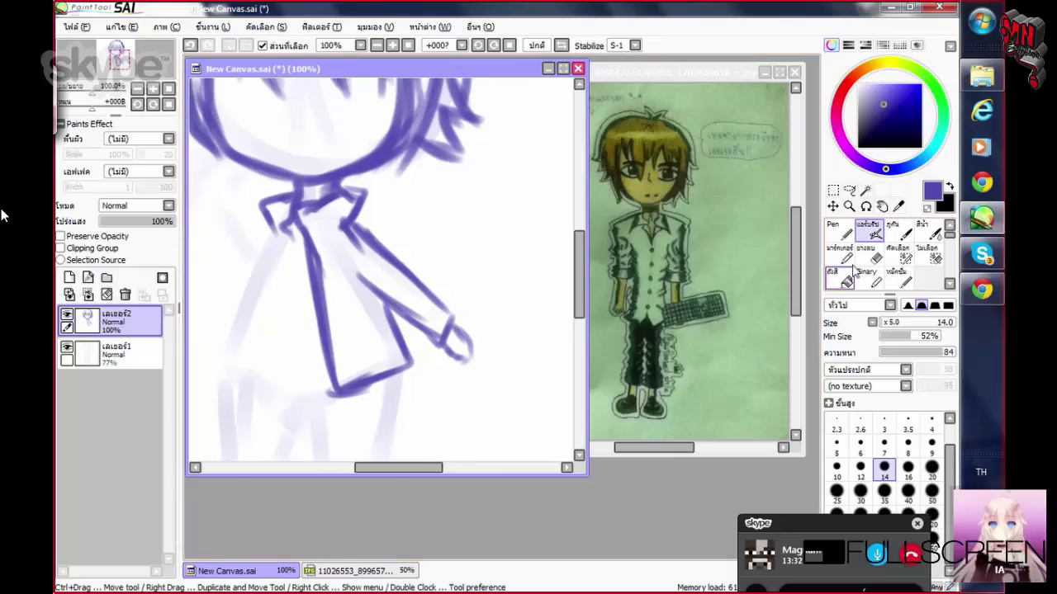
# Erase the shirt's right side edge and hem, and return to the airbrush
pyautogui.press('e')
pyautogui.moveTo(420, 366)
pyautogui.mouseDown()
pyautogui.moveTo(380, 362)
pyautogui.moveTo(428, 361)
pyautogui.mouseUp()
pyautogui.press('n')
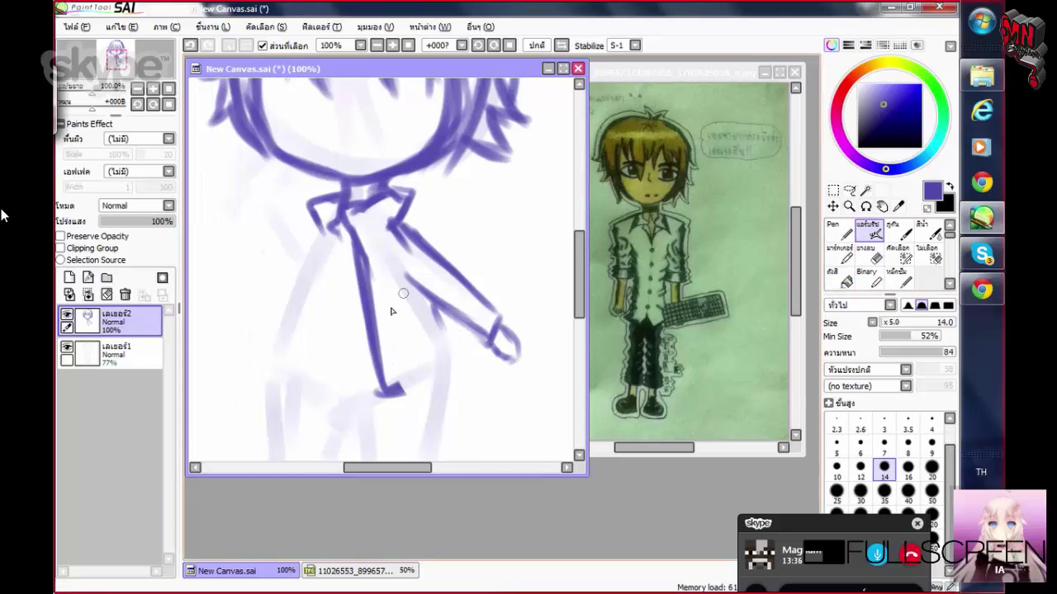
# Sketch a tilted rectangular keyboard under the right arm, running from the shirt's front line to the hand
pyautogui.moveTo(404, 293); pyautogui.dragTo(380, 293)
pyautogui.moveTo(375, 385)
pyautogui.mouseDown()
pyautogui.moveTo(408, 324)
pyautogui.moveTo(375, 388)
pyautogui.moveTo(399, 434)
pyautogui.moveTo(406, 384)
pyautogui.moveTo(382, 293)
pyautogui.moveTo(338, 363)
pyautogui.moveTo(429, 365)
pyautogui.moveTo(452, 314)
pyautogui.moveTo(448, 326)
pyautogui.mouseUp()
pyautogui.moveTo(393, 410); pyautogui.dragTo(452, 323)
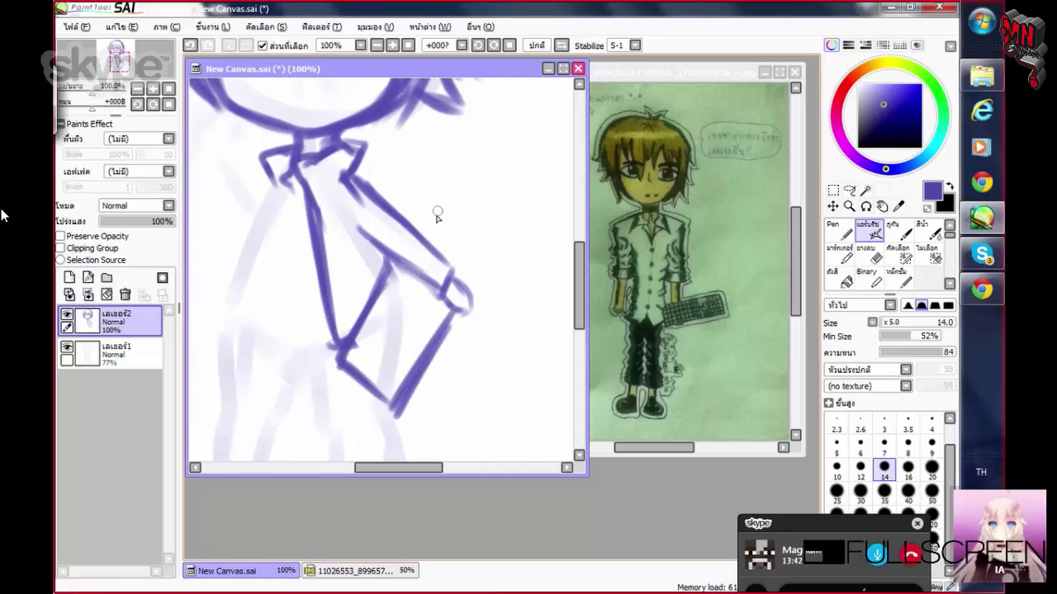
# Draw the keyboard's end protruding above the right arm and thicken the keyboard's outline
pyautogui.moveTo(413, 236)
pyautogui.mouseDown()
pyautogui.moveTo(419, 216)
pyautogui.moveTo(446, 239)
pyautogui.moveTo(471, 267)
pyautogui.moveTo(462, 287)
pyautogui.mouseUp()
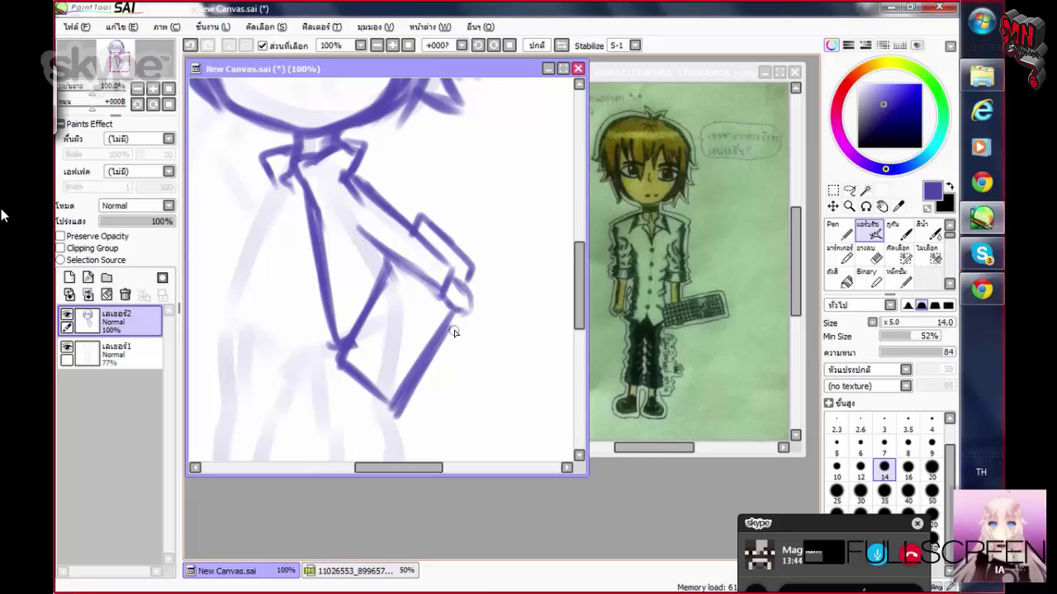
pyautogui.moveTo(454, 332); pyautogui.dragTo(459, 308)
pyautogui.moveTo(390, 271); pyautogui.dragTo(339, 363)
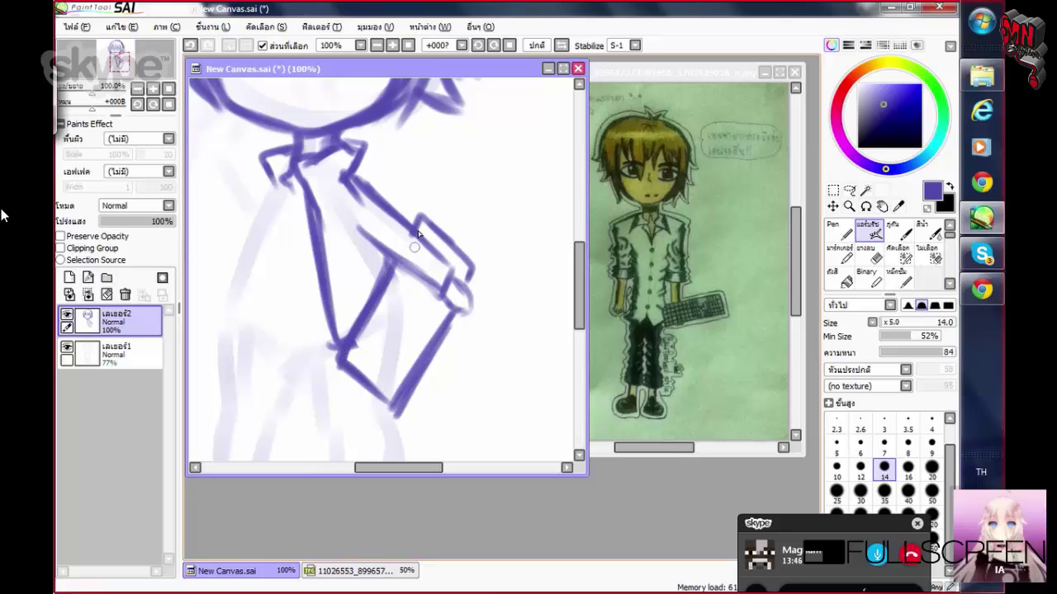
pyautogui.moveTo(411, 224)
pyautogui.mouseDown()
pyautogui.moveTo(454, 251)
pyautogui.moveTo(477, 285)
pyautogui.mouseUp()
pyautogui.moveTo(405, 322); pyautogui.dragTo(454, 279)
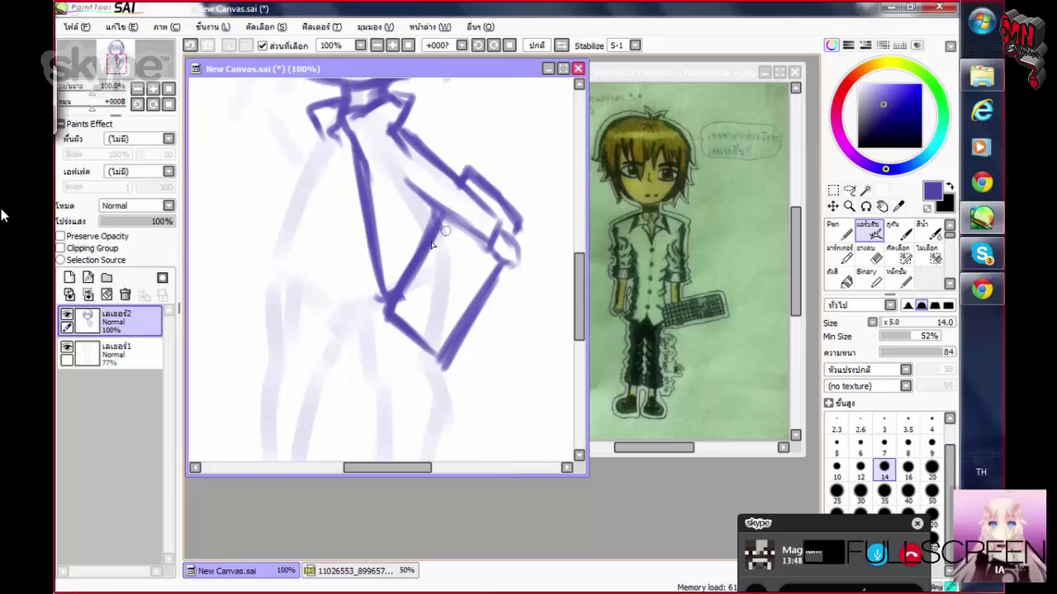
pyautogui.moveTo(452, 225)
pyautogui.mouseDown()
pyautogui.moveTo(384, 326)
pyautogui.moveTo(442, 367)
pyautogui.mouseUp()
pyautogui.scroll(-4, 506, 301)
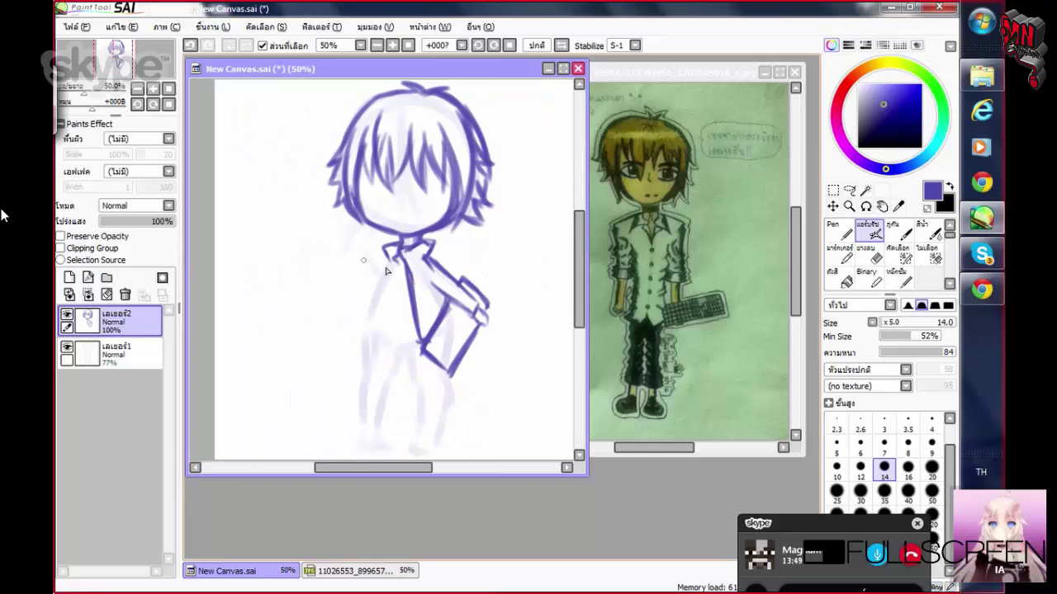
# Sketch the left sleeve as two diagonal lines from the collar, closed by a cuff line
pyautogui.scroll(4, 506, 300)
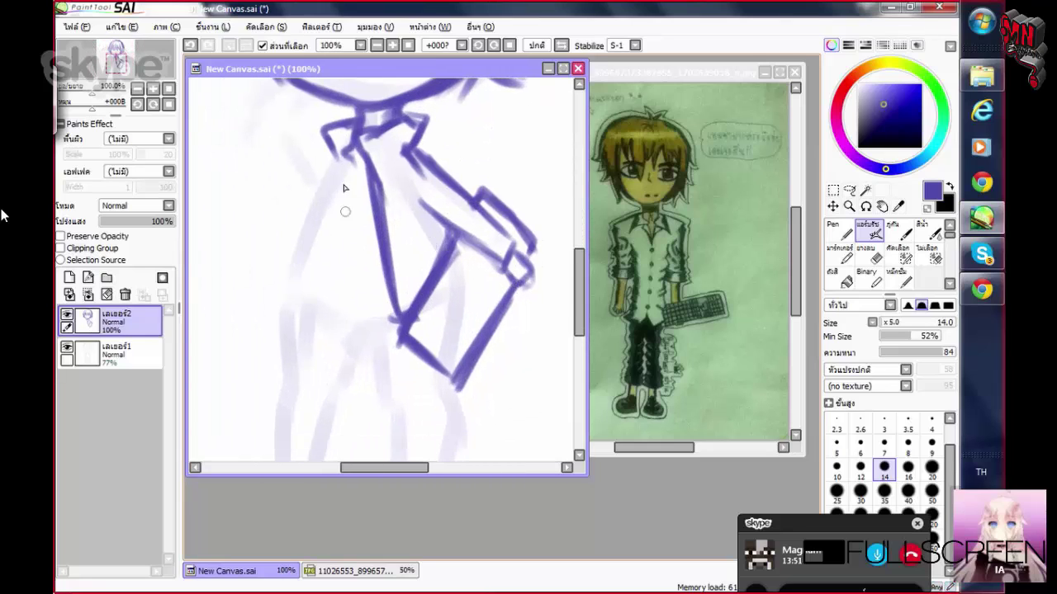
pyautogui.moveTo(355, 157)
pyautogui.mouseDown()
pyautogui.moveTo(279, 298)
pyautogui.moveTo(300, 201)
pyautogui.mouseUp()
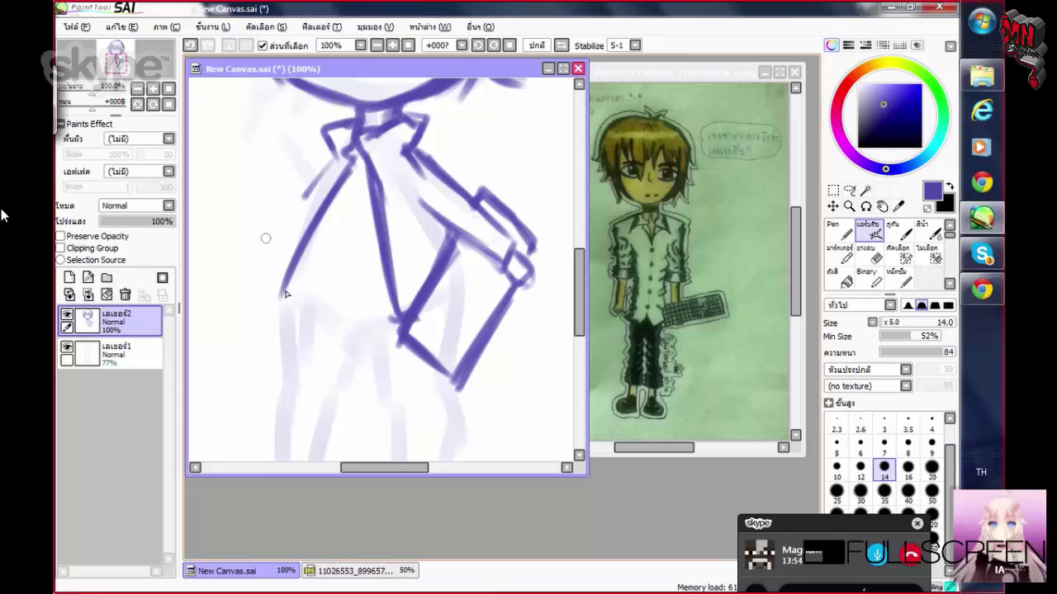
pyautogui.moveTo(286, 293)
pyautogui.mouseDown()
pyautogui.moveTo(267, 253)
pyautogui.moveTo(340, 152)
pyautogui.moveTo(296, 218)
pyautogui.mouseUp()
pyautogui.scroll(-4, 346, 239)
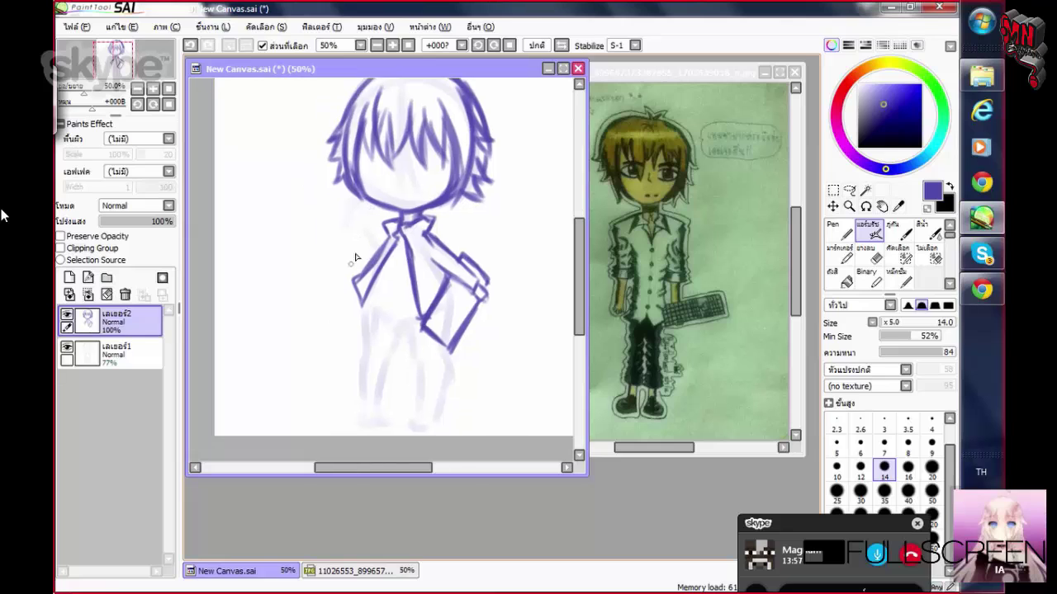
pyautogui.scroll(4, 384, 261)
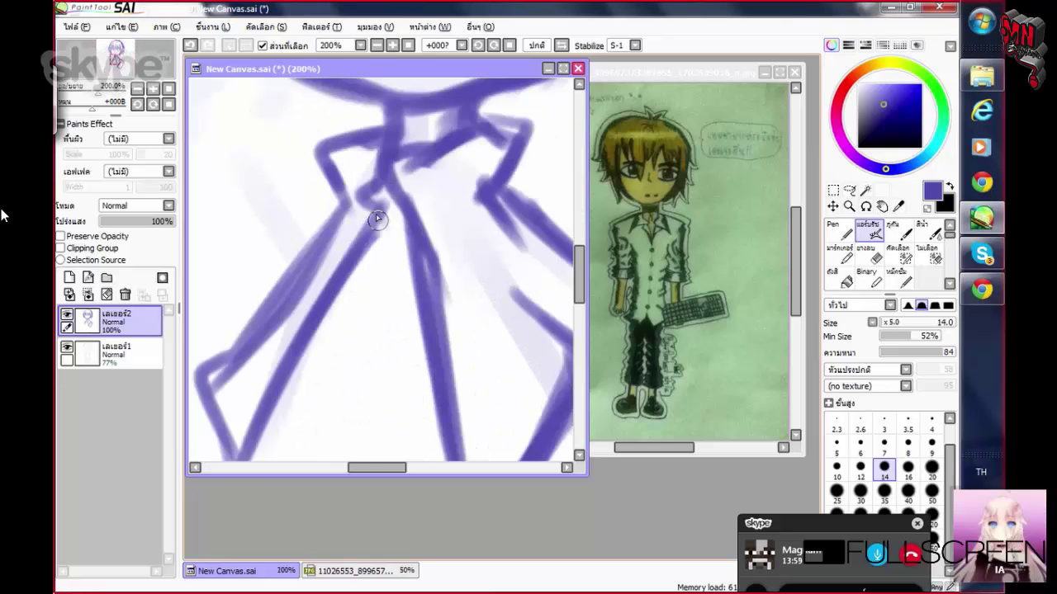
pyautogui.scroll(-4, 374, 251)
pyautogui.scroll(3, 351, 322)
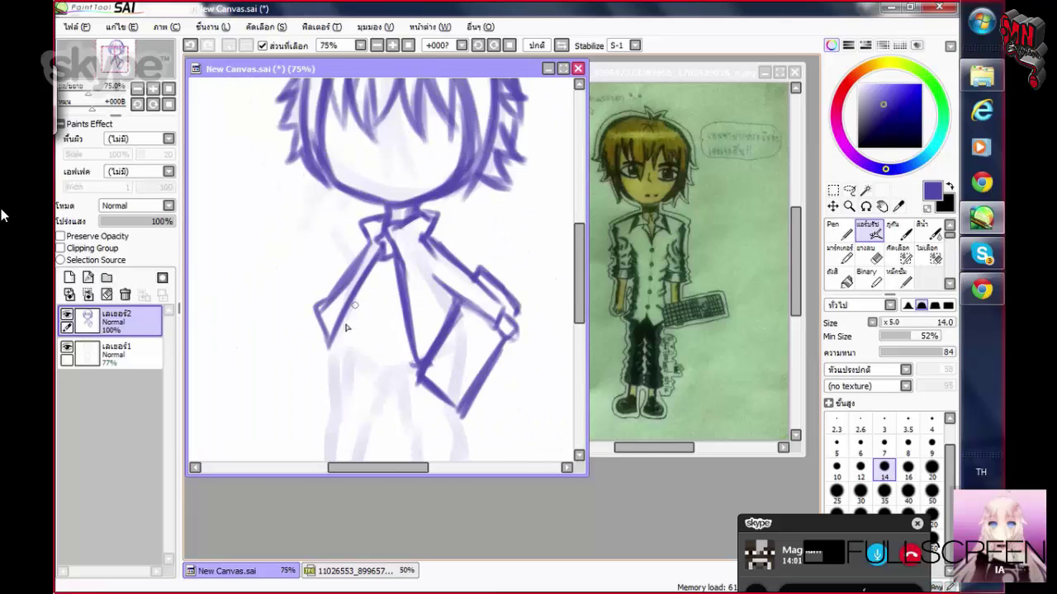
pyautogui.scroll(-3, 351, 322)
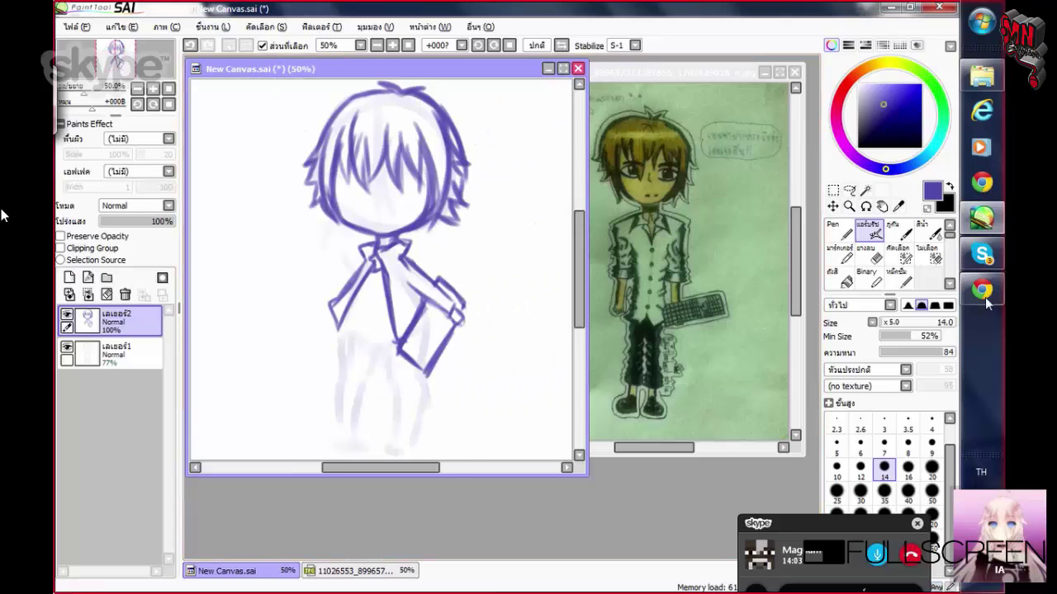
# Switch to Facebook in Chrome, close the reference drawing and open the MN Thailand logo from the chat
pyautogui.click(984, 290)
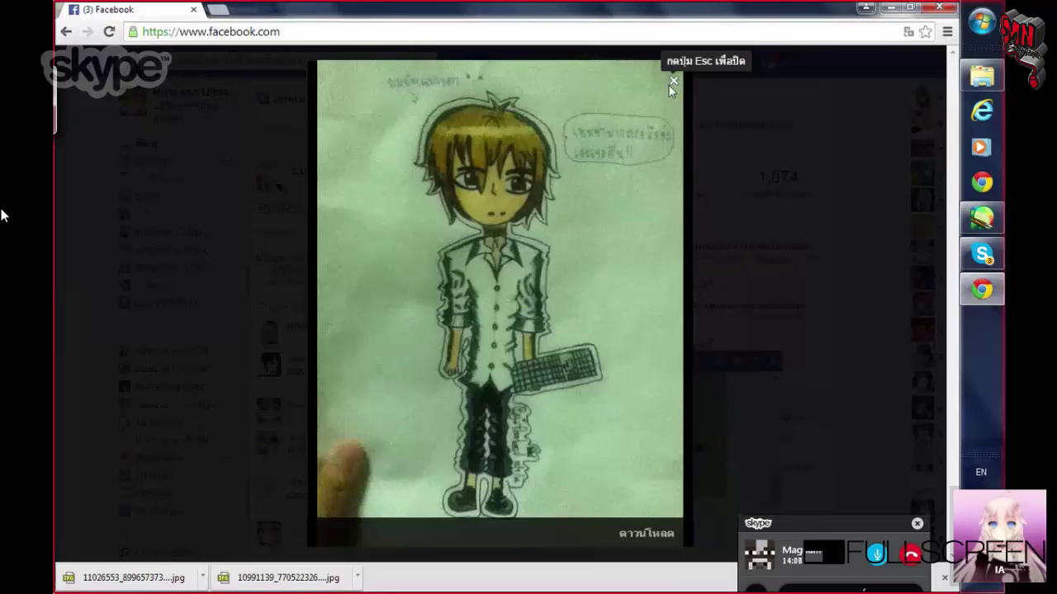
pyautogui.click(671, 83)
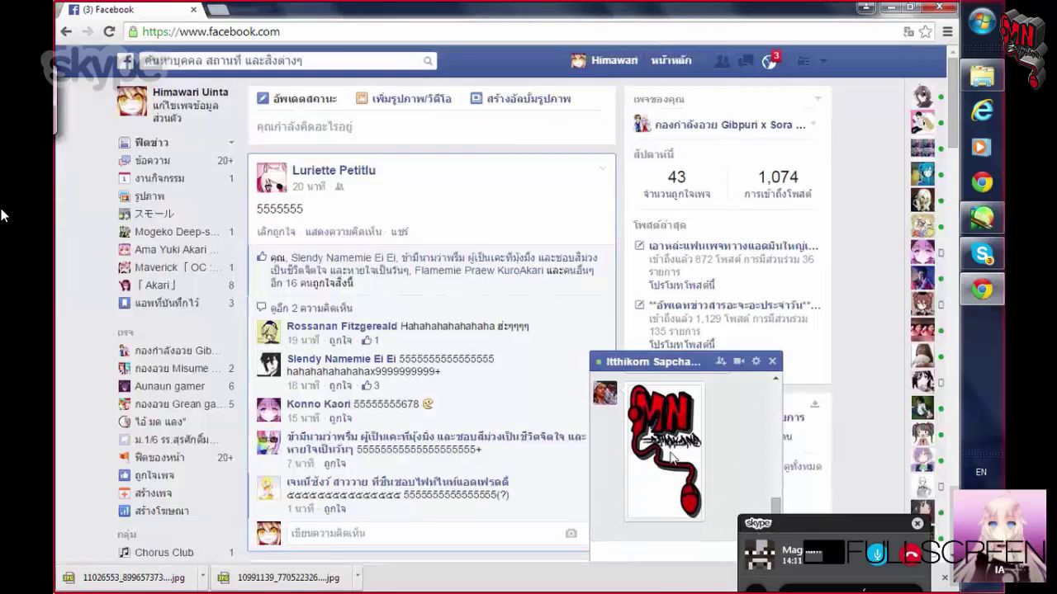
pyautogui.click(675, 467)
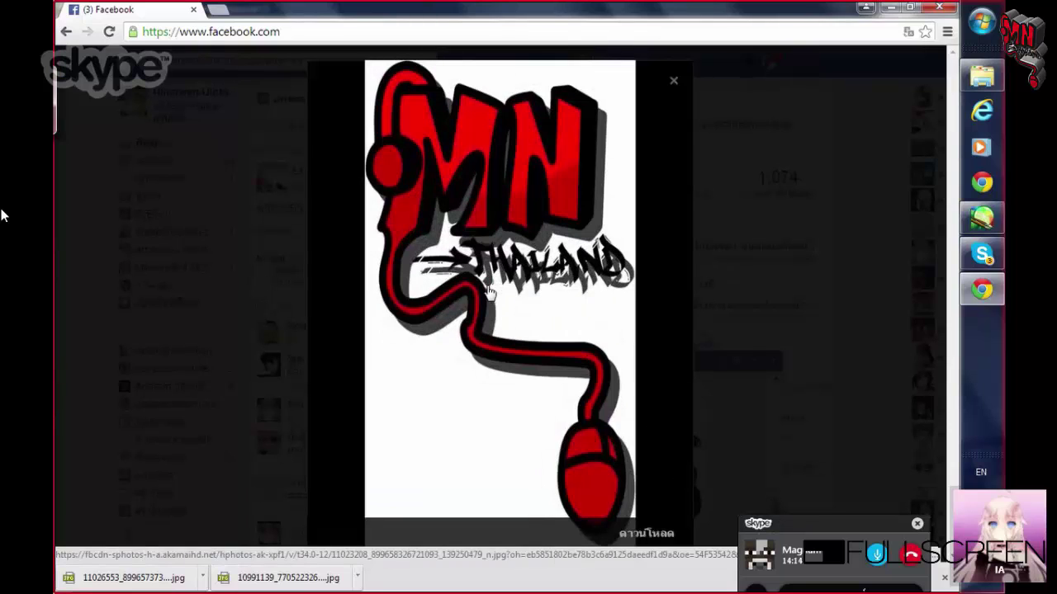
# Save the MN Thailand logo image as a JPEG under its suggested file name
pyautogui.rightClick(504, 306)
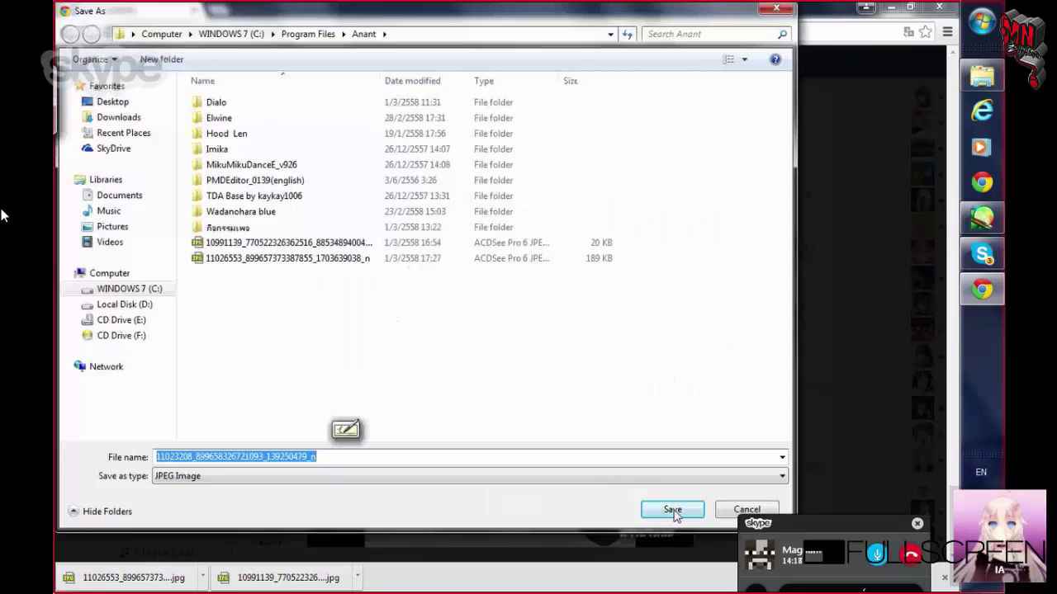
pyautogui.click(673, 511)
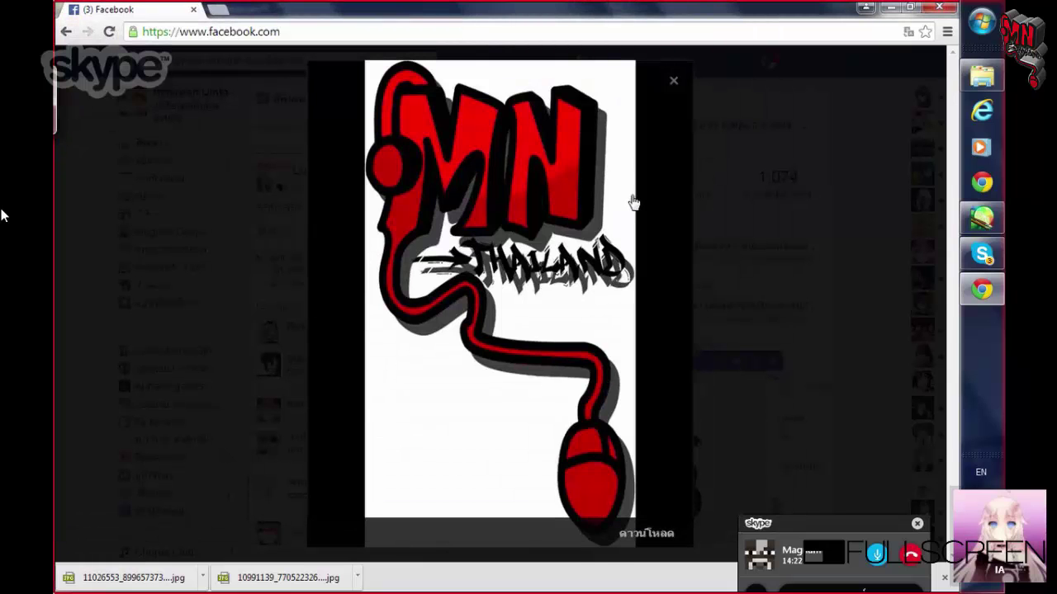
pyautogui.rightClick(490, 360)
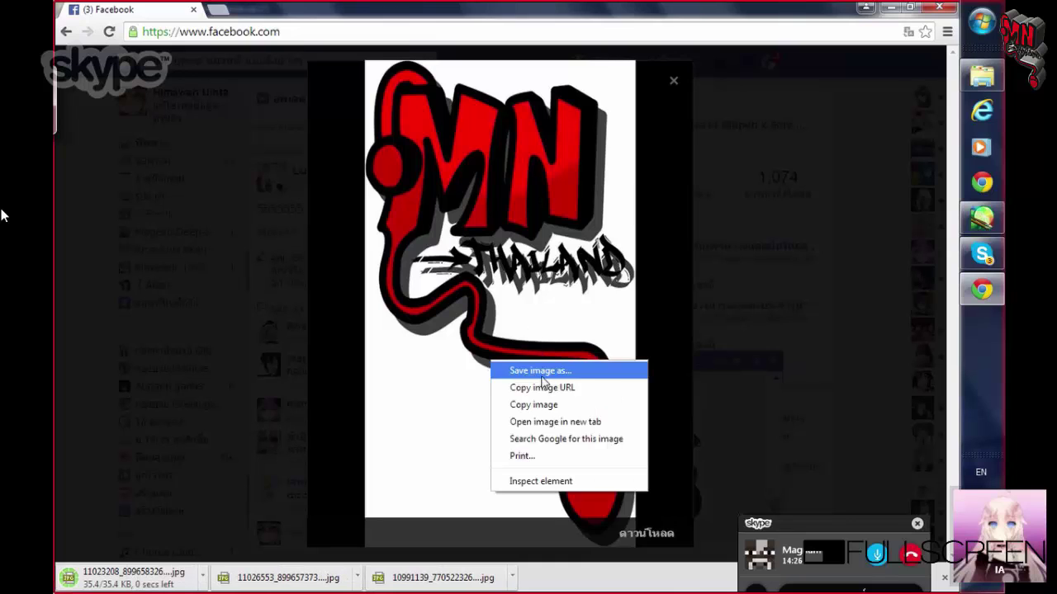
pyautogui.click(539, 368)
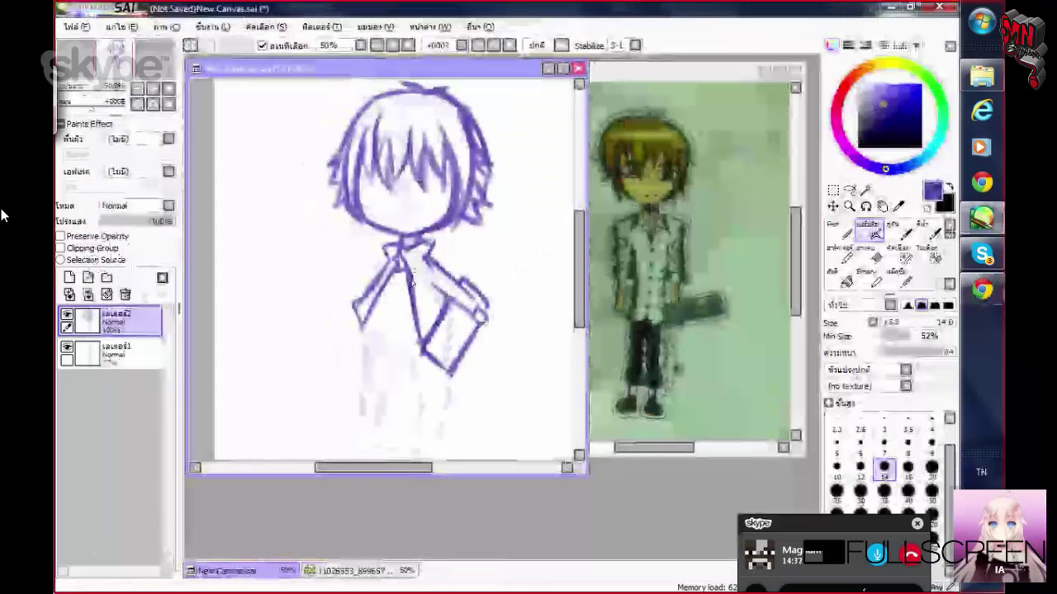
# Back in PaintTool SAI, sketch the shirt's hem from the left cuff across to the front line
pyautogui.scroll(2, 412, 282)
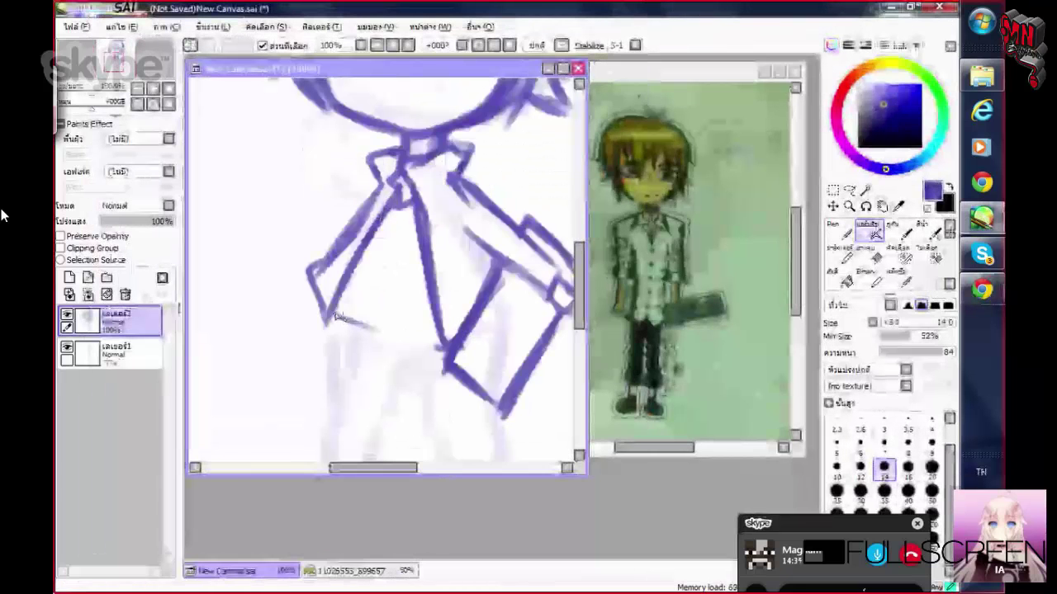
pyautogui.moveTo(323, 322); pyautogui.dragTo(441, 326)
pyautogui.scroll(-2, 441, 326)
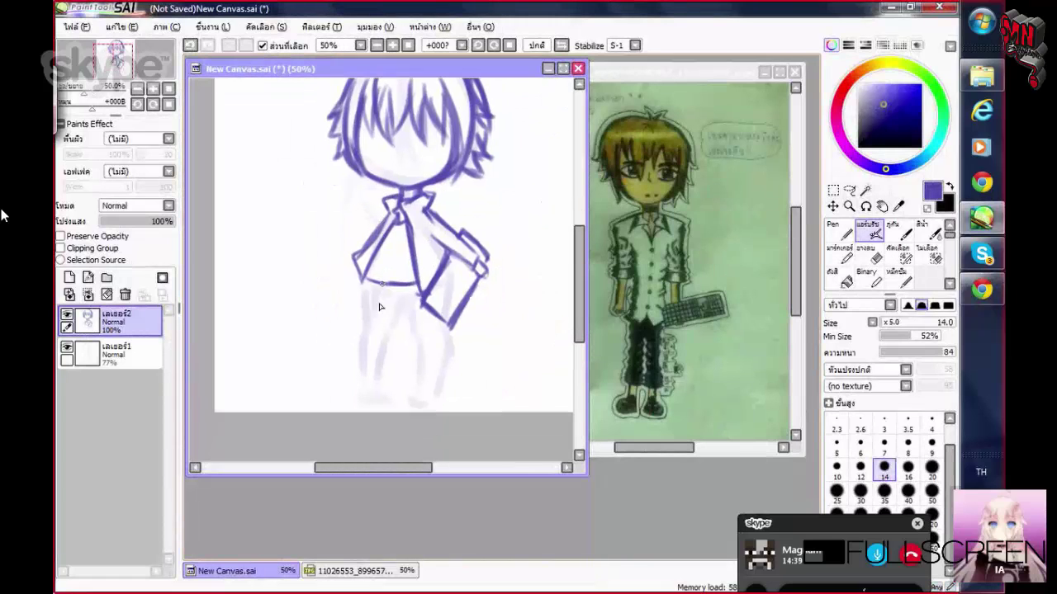
# Replace the shirt's curved hem with a jagged zigzag hem and start the outer line of the left trouser leg
pyautogui.scroll(1, 369, 283)
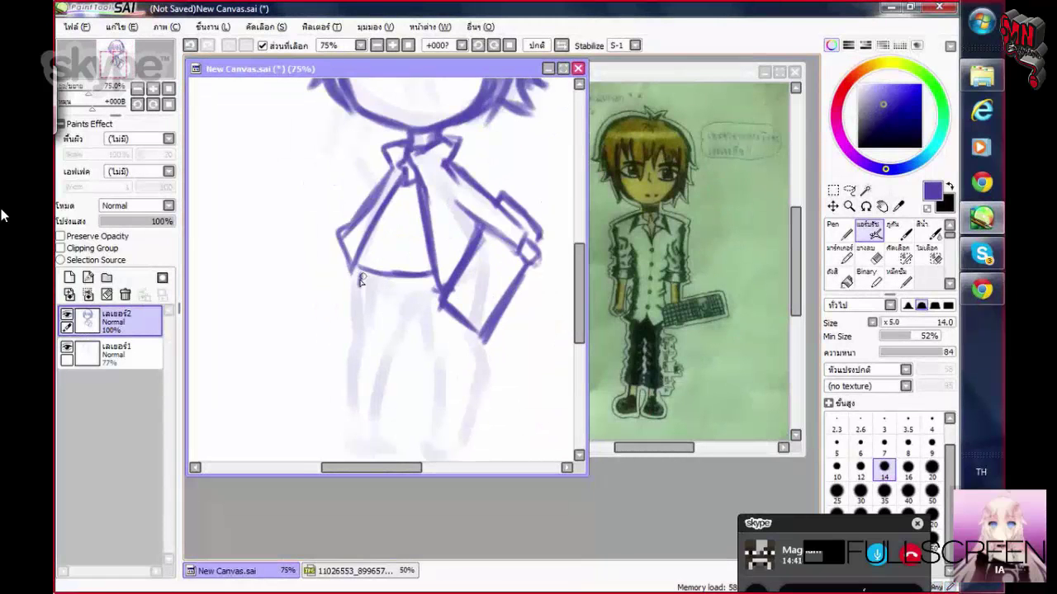
pyautogui.moveTo(361, 281)
pyautogui.mouseDown()
pyautogui.moveTo(358, 314)
pyautogui.moveTo(363, 304)
pyautogui.moveTo(349, 308)
pyautogui.moveTo(388, 280)
pyautogui.moveTo(411, 316)
pyautogui.moveTo(420, 304)
pyautogui.moveTo(377, 276)
pyautogui.moveTo(346, 306)
pyautogui.moveTo(364, 279)
pyautogui.moveTo(398, 304)
pyautogui.moveTo(368, 274)
pyautogui.moveTo(406, 321)
pyautogui.moveTo(415, 295)
pyautogui.moveTo(327, 337)
pyautogui.moveTo(322, 387)
pyautogui.mouseUp()
pyautogui.hotkey('ctrl', 'z')
pyautogui.hotkey('ctrl', 'z')
pyautogui.hotkey('ctrl', 'z')
pyautogui.hotkey('ctrl', 'z')
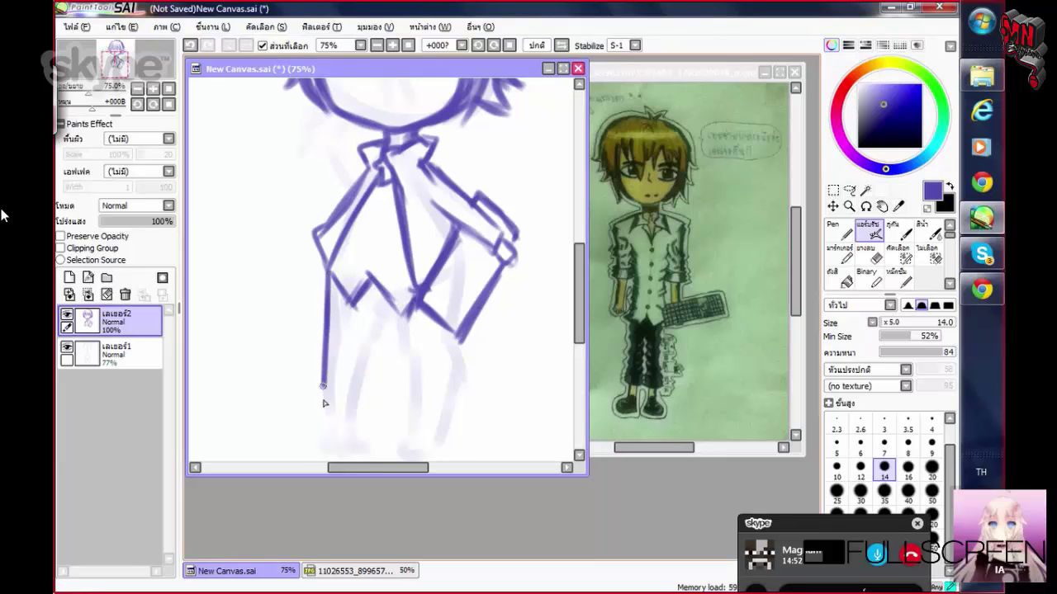
# Outline the left trouser leg with an inner line and a cuff, and redraw its outer line thicker
pyautogui.moveTo(315, 425); pyautogui.dragTo(335, 418)
pyautogui.hotkey('ctrl', 'z')
pyautogui.moveTo(327, 339)
pyautogui.mouseDown()
pyautogui.moveTo(321, 444)
pyautogui.moveTo(359, 432)
pyautogui.moveTo(375, 335)
pyautogui.moveTo(331, 439)
pyautogui.mouseUp()
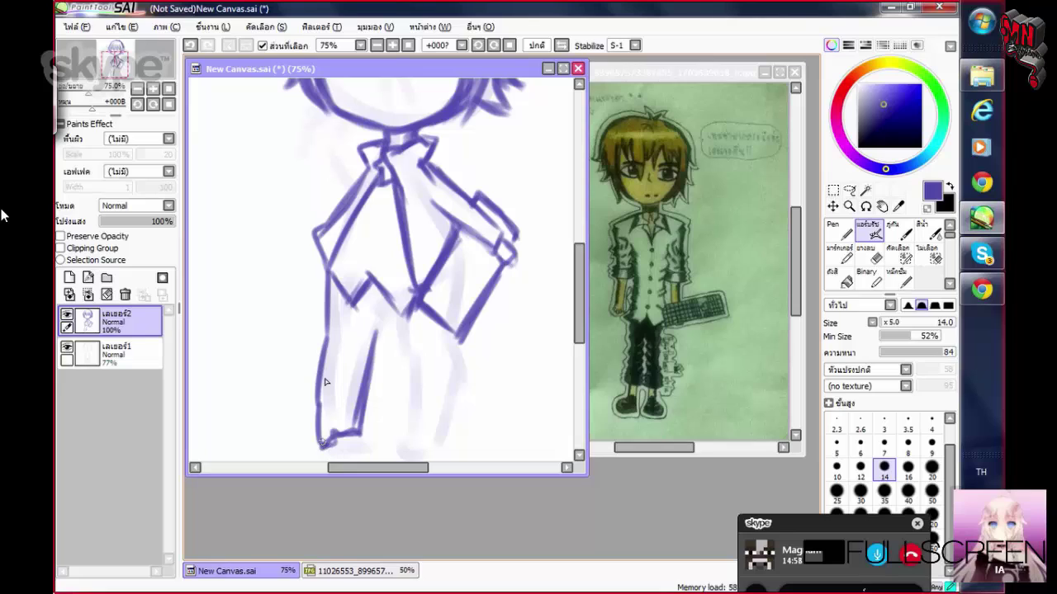
pyautogui.moveTo(325, 381); pyautogui.dragTo(321, 446)
pyautogui.moveTo(336, 334); pyautogui.dragTo(319, 423)
pyautogui.moveTo(334, 287); pyautogui.dragTo(333, 345)
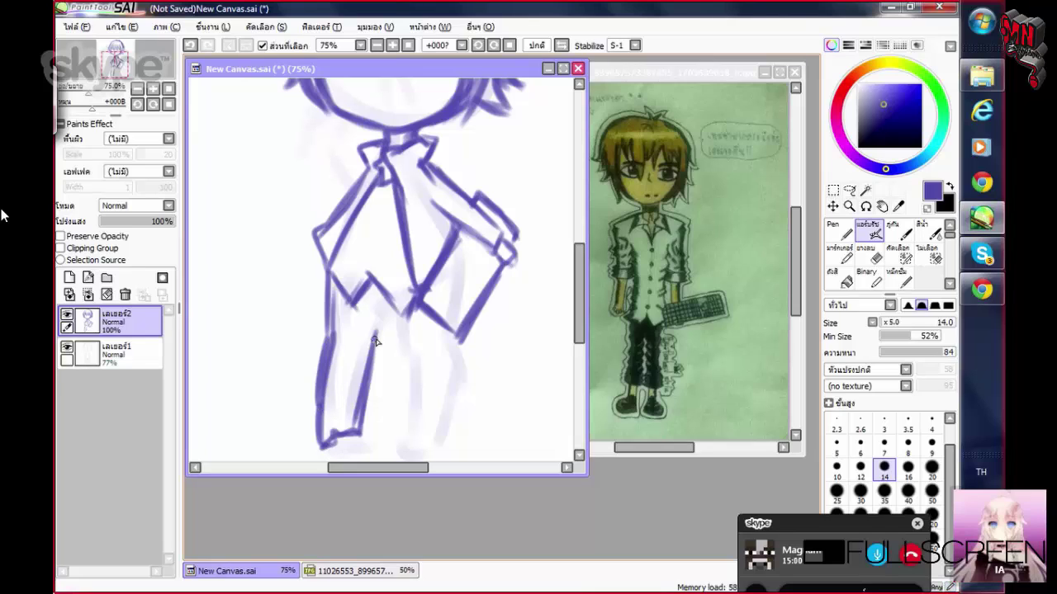
# Sketch the right trouser leg with inner line, cuff and an outer line running down from below the keyboard
pyautogui.moveTo(395, 314)
pyautogui.mouseDown()
pyautogui.moveTo(408, 387)
pyautogui.moveTo(408, 438)
pyautogui.moveTo(401, 434)
pyautogui.moveTo(446, 419)
pyautogui.mouseUp()
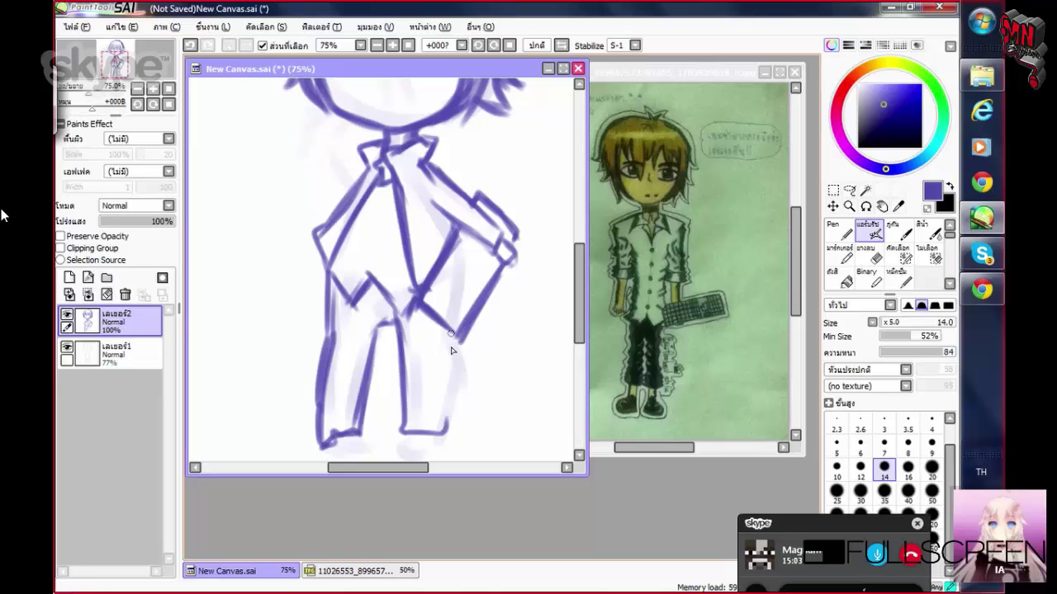
pyautogui.moveTo(449, 336); pyautogui.dragTo(442, 444)
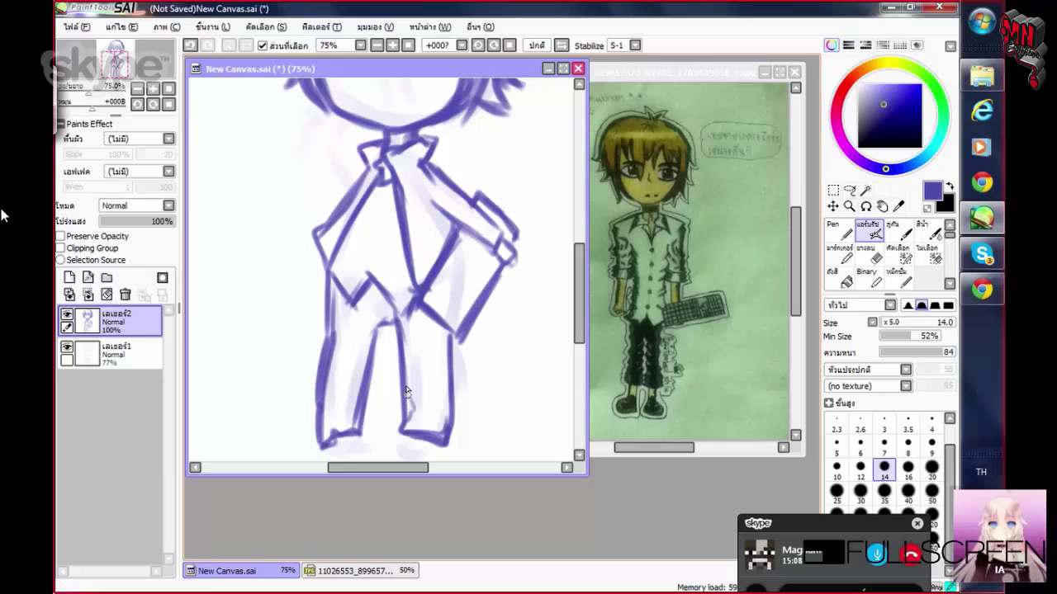
pyautogui.moveTo(403, 354); pyautogui.dragTo(411, 405)
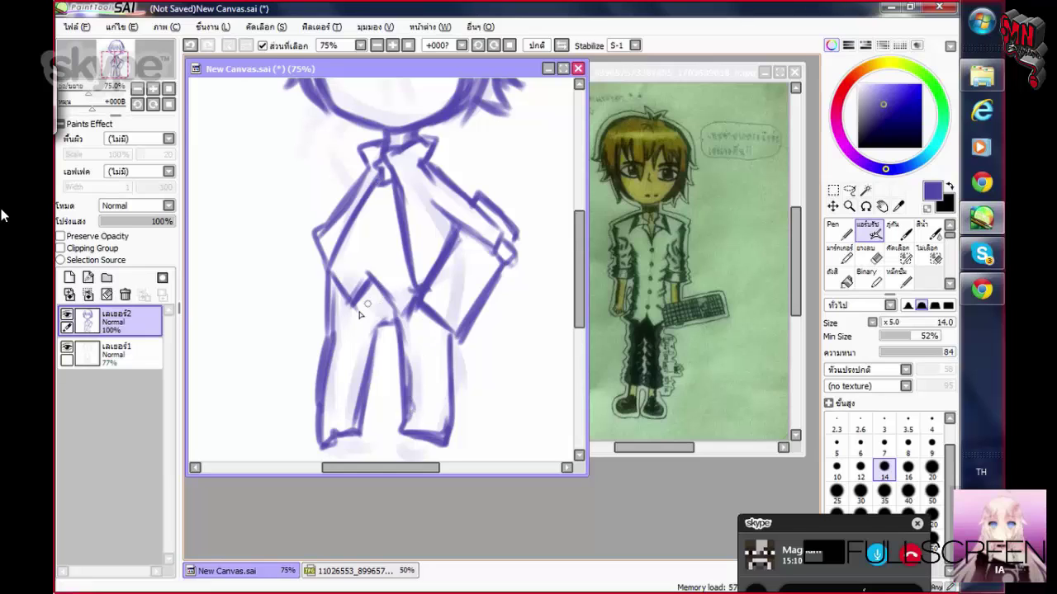
# Draw a headset band as curved lines across the top of the hair and down the right side of the head
pyautogui.scroll(-2, 360, 313)
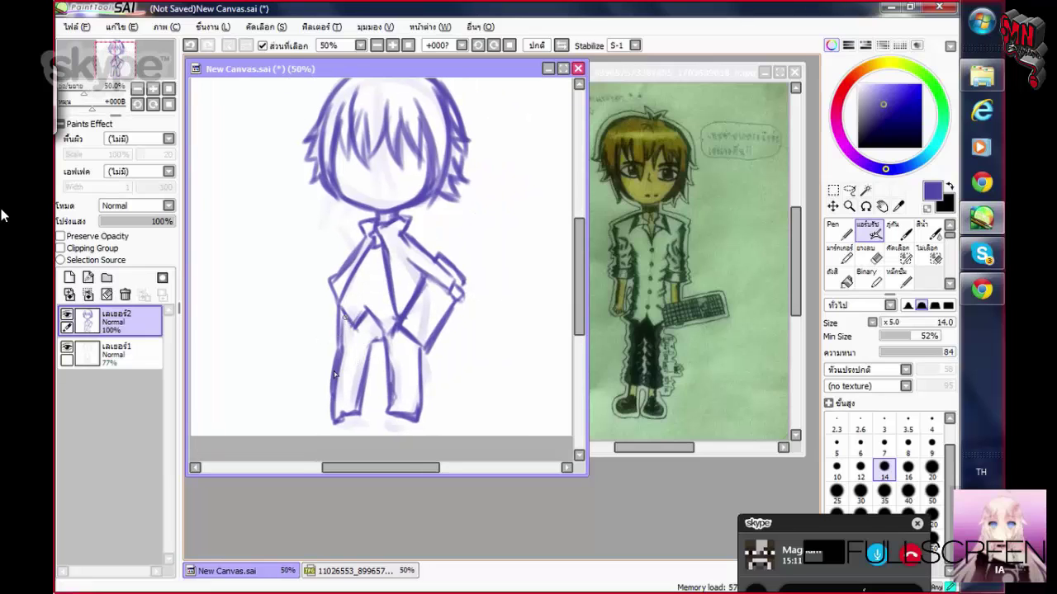
pyautogui.moveTo(316, 311); pyautogui.dragTo(340, 287)
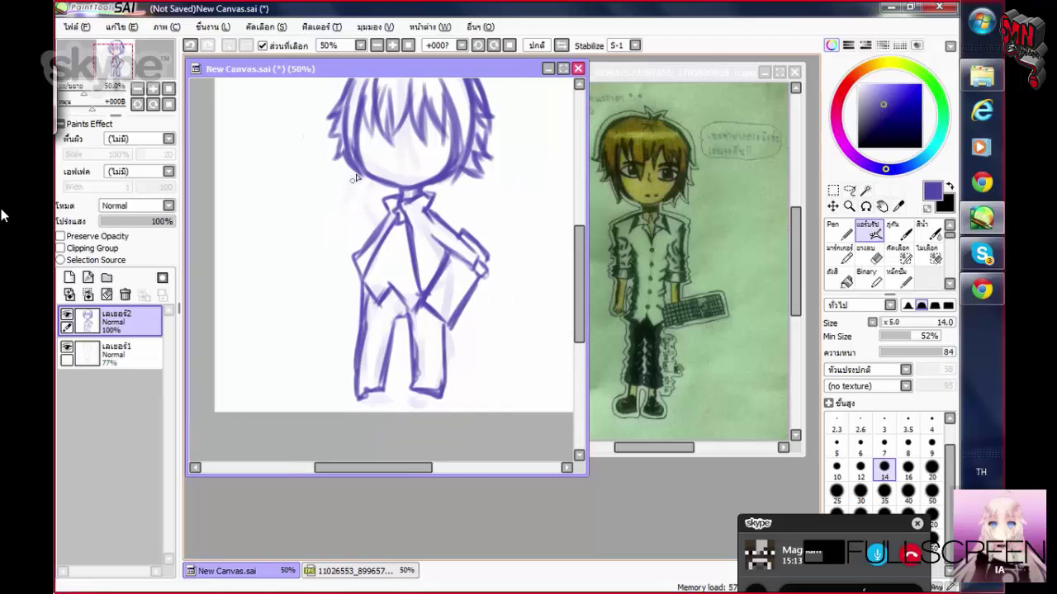
pyautogui.scroll(2, 355, 175)
pyautogui.scroll(-2, 368, 183)
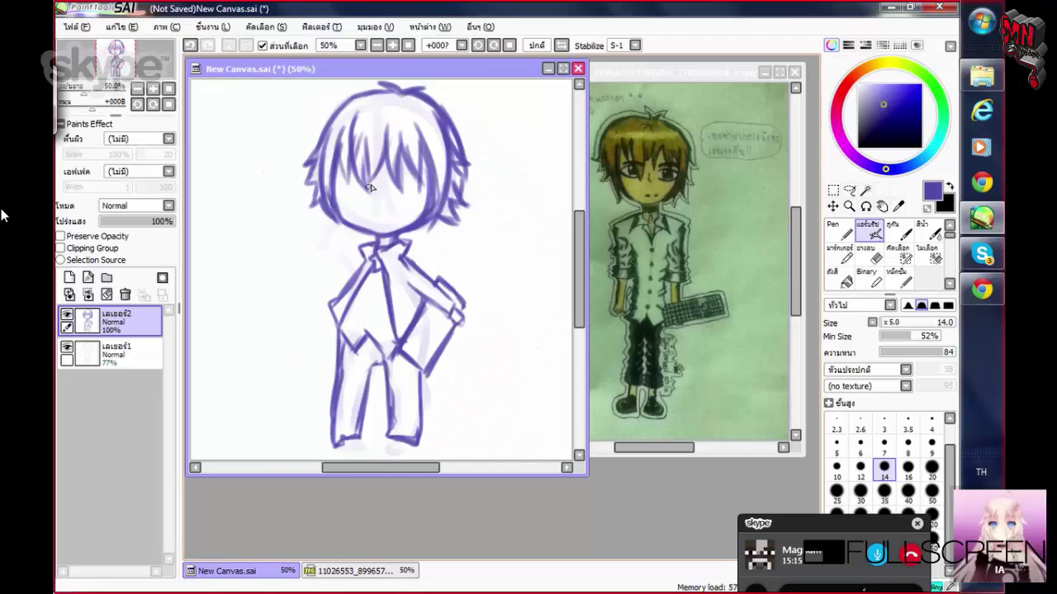
pyautogui.scroll(2, 369, 187)
pyautogui.moveTo(421, 113); pyautogui.dragTo(297, 119)
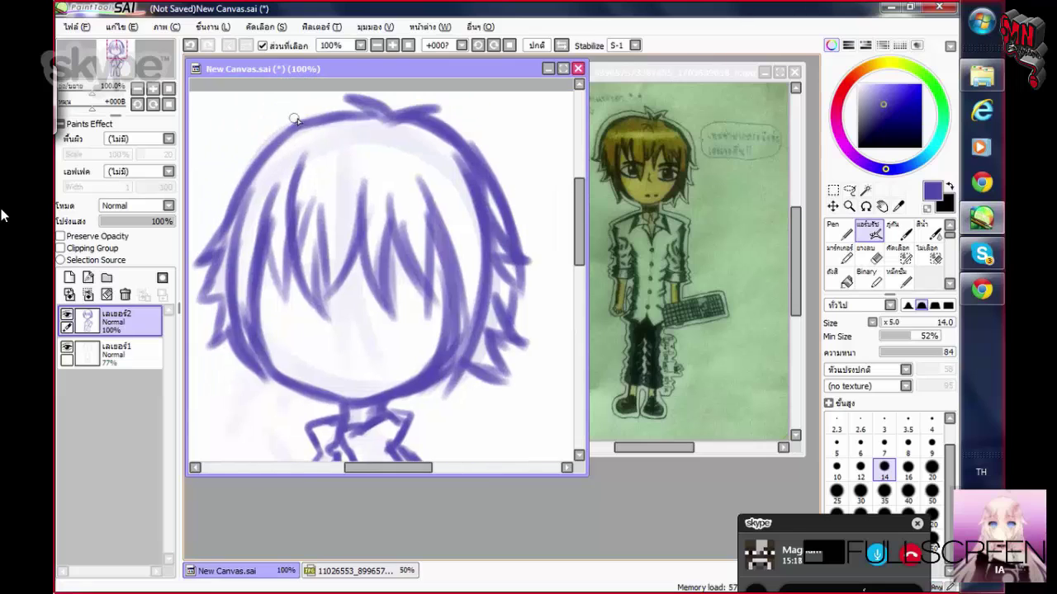
pyautogui.moveTo(258, 152)
pyautogui.mouseDown()
pyautogui.moveTo(377, 154)
pyautogui.moveTo(452, 205)
pyautogui.mouseUp()
pyautogui.moveTo(383, 152); pyautogui.dragTo(484, 273)
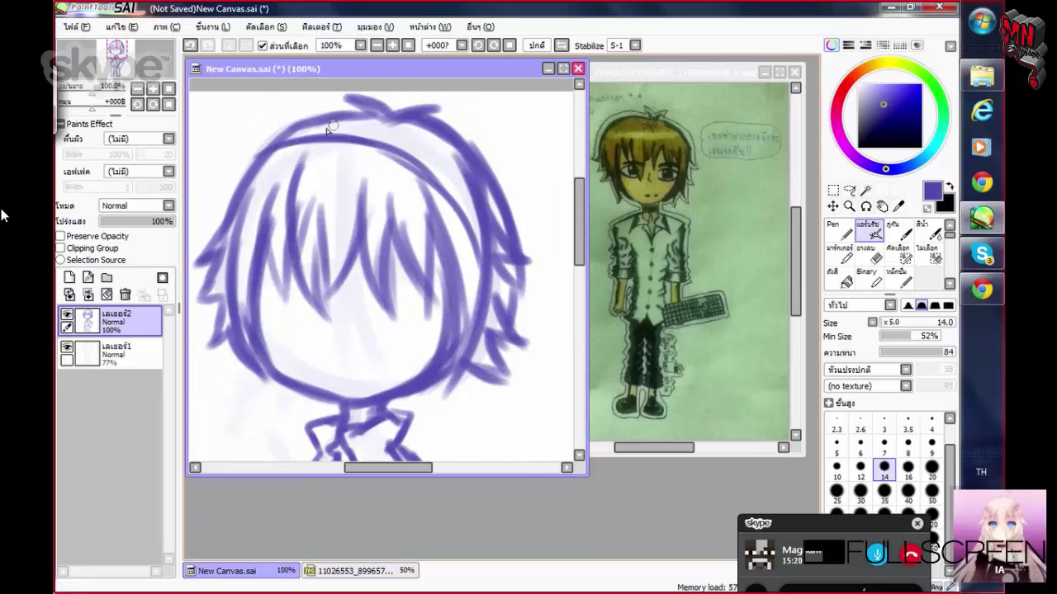
pyautogui.moveTo(328, 129)
pyautogui.mouseDown()
pyautogui.moveTo(459, 178)
pyautogui.moveTo(502, 290)
pyautogui.moveTo(471, 346)
pyautogui.mouseUp()
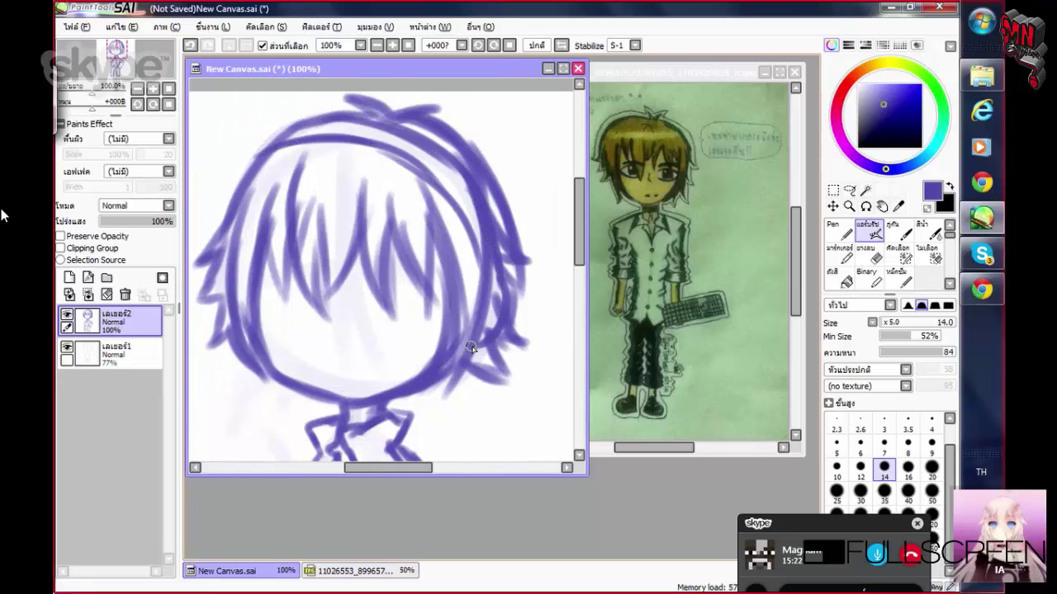
pyautogui.moveTo(479, 280)
pyautogui.mouseDown()
pyautogui.moveTo(471, 351)
pyautogui.moveTo(520, 326)
pyautogui.mouseUp()
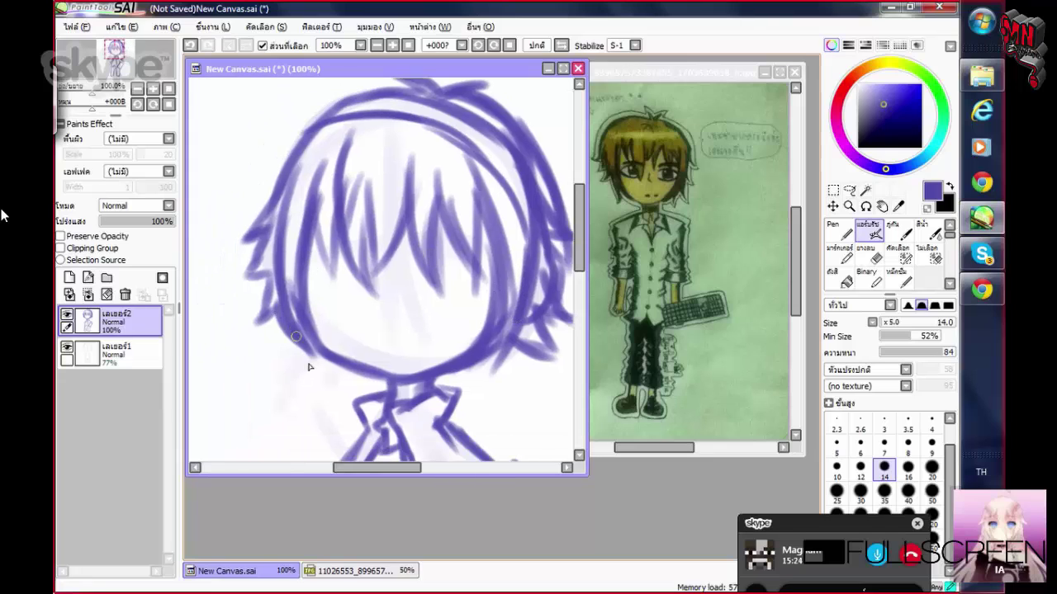
# Sketch a raised rounded hand beside the left cheek, with a wrist line and a forearm joining the left sleeve
pyautogui.moveTo(308, 367); pyautogui.dragTo(338, 322)
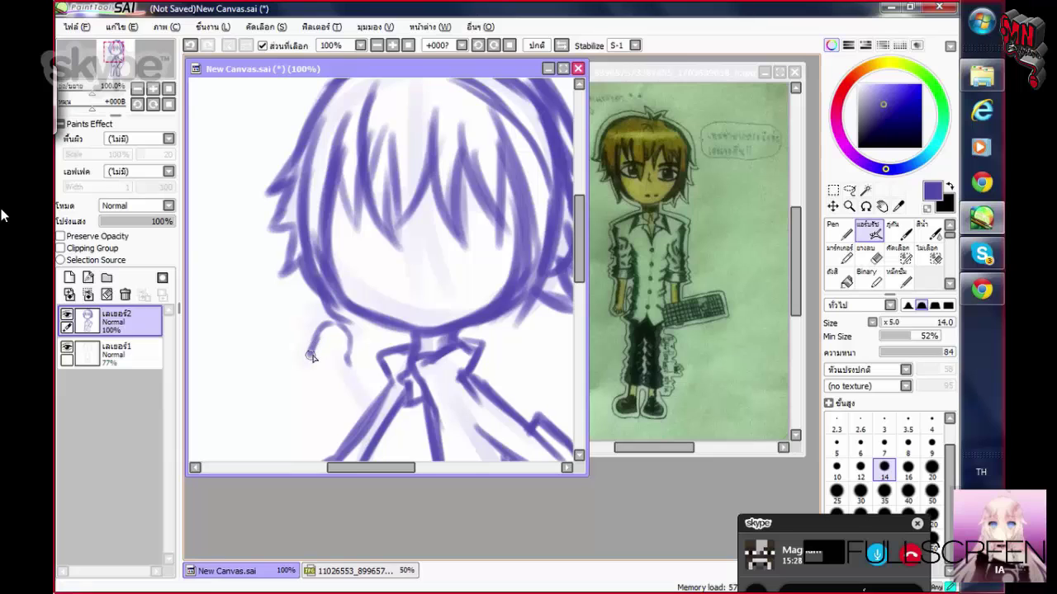
pyautogui.moveTo(309, 356); pyautogui.dragTo(330, 334)
pyautogui.scroll(-3, 337, 312)
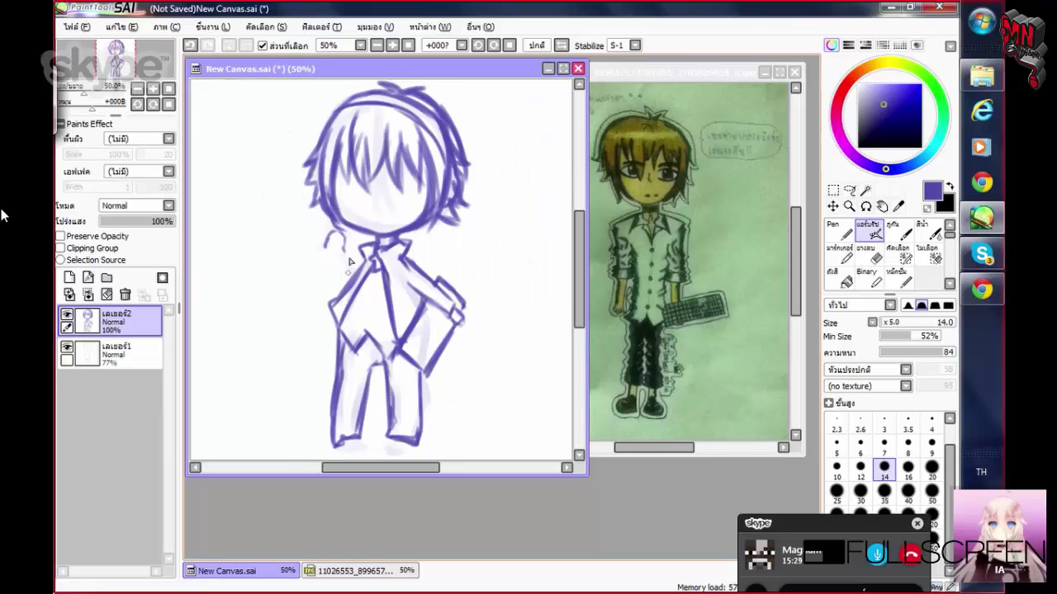
pyautogui.scroll(3, 337, 312)
pyautogui.moveTo(308, 233)
pyautogui.mouseDown()
pyautogui.moveTo(345, 240)
pyautogui.moveTo(304, 256)
pyautogui.moveTo(333, 299)
pyautogui.mouseUp()
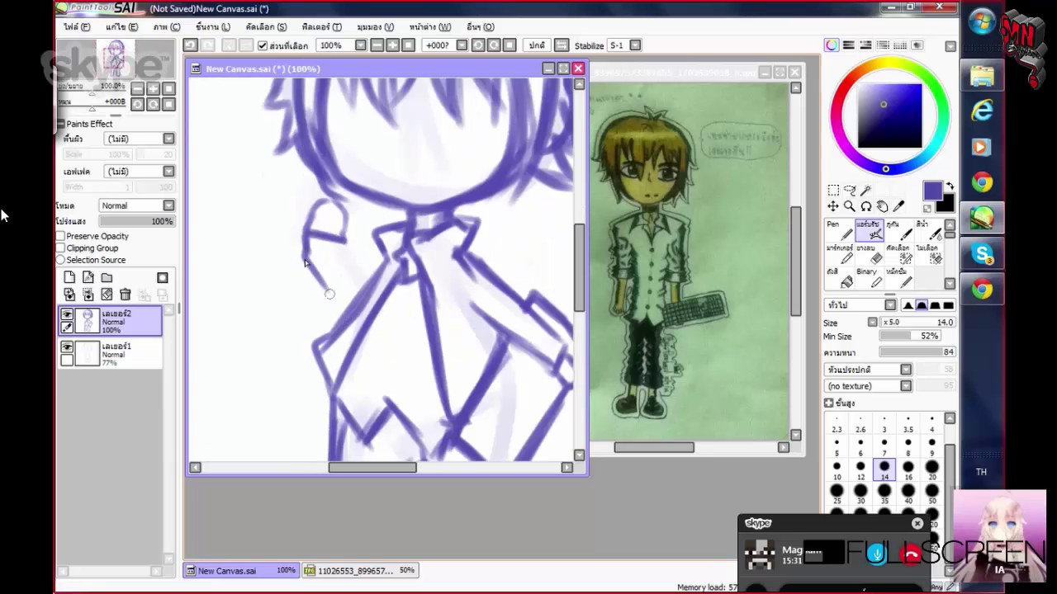
pyautogui.moveTo(304, 258); pyautogui.dragTo(344, 311)
pyautogui.moveTo(335, 249)
pyautogui.mouseDown()
pyautogui.moveTo(363, 285)
pyautogui.moveTo(388, 289)
pyautogui.moveTo(386, 276)
pyautogui.mouseUp()
pyautogui.moveTo(337, 206)
pyautogui.mouseDown()
pyautogui.moveTo(310, 202)
pyautogui.moveTo(326, 227)
pyautogui.moveTo(330, 208)
pyautogui.moveTo(437, 213)
pyautogui.mouseUp()
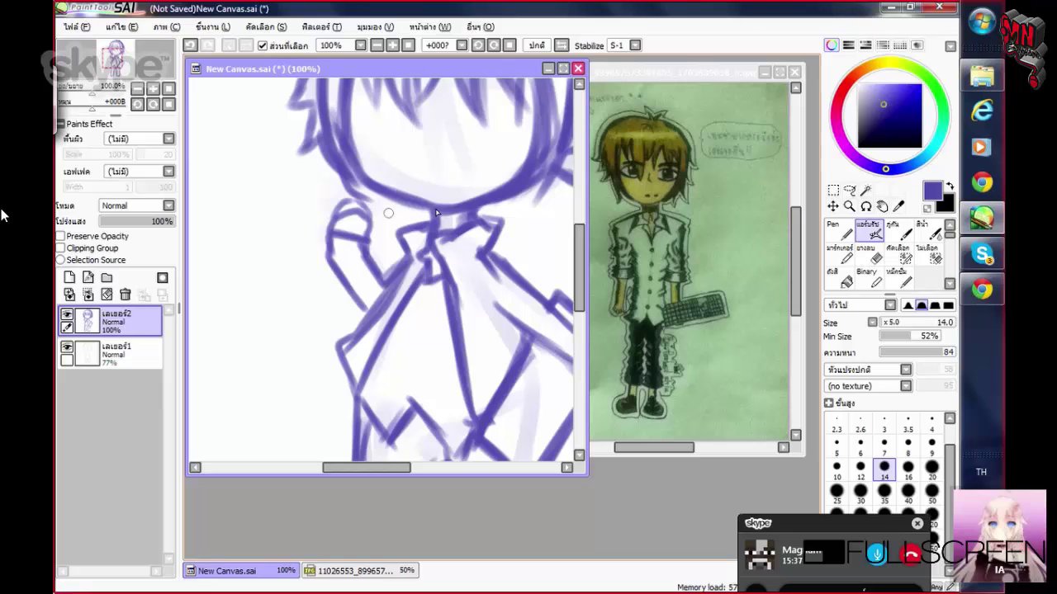
# Erase the stray lines between cheek and raised hand, and paint a microphone tip at the headset boom's end
pyautogui.scroll(2, 437, 213)
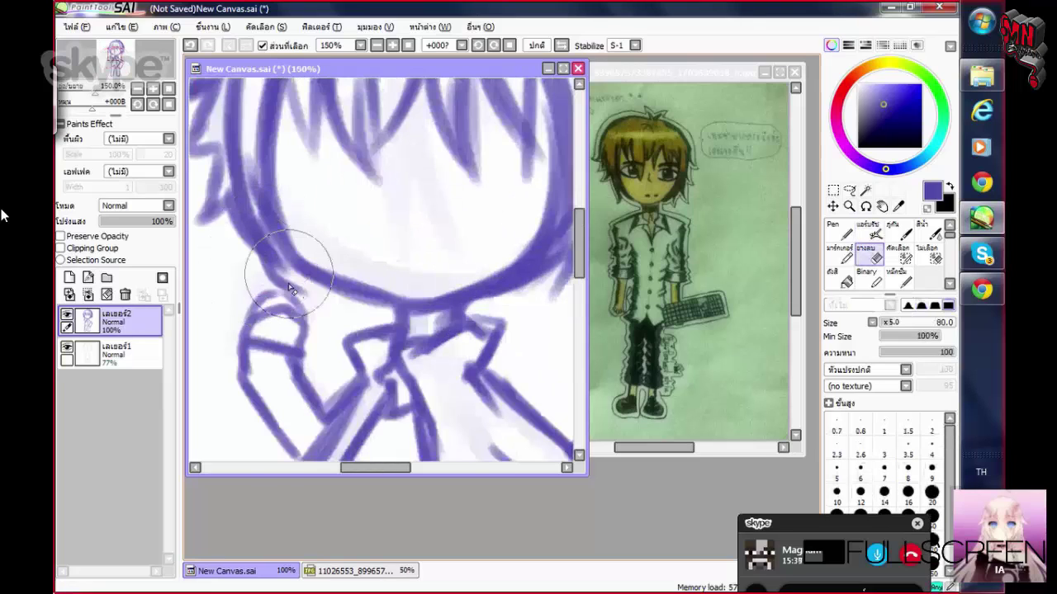
pyautogui.press('e')
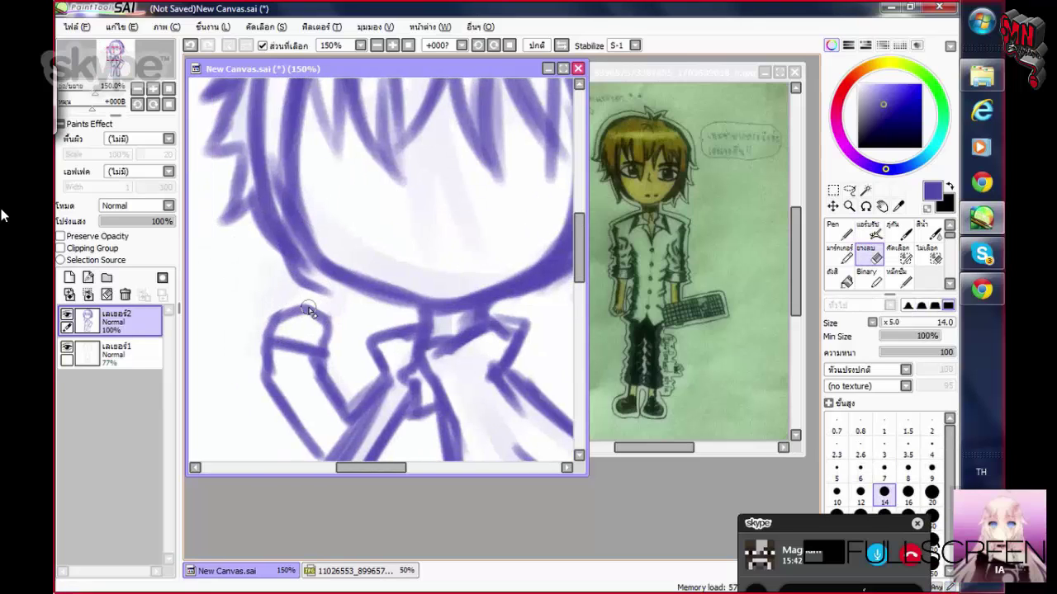
pyautogui.press('v')
pyautogui.scroll(2, 272, 302)
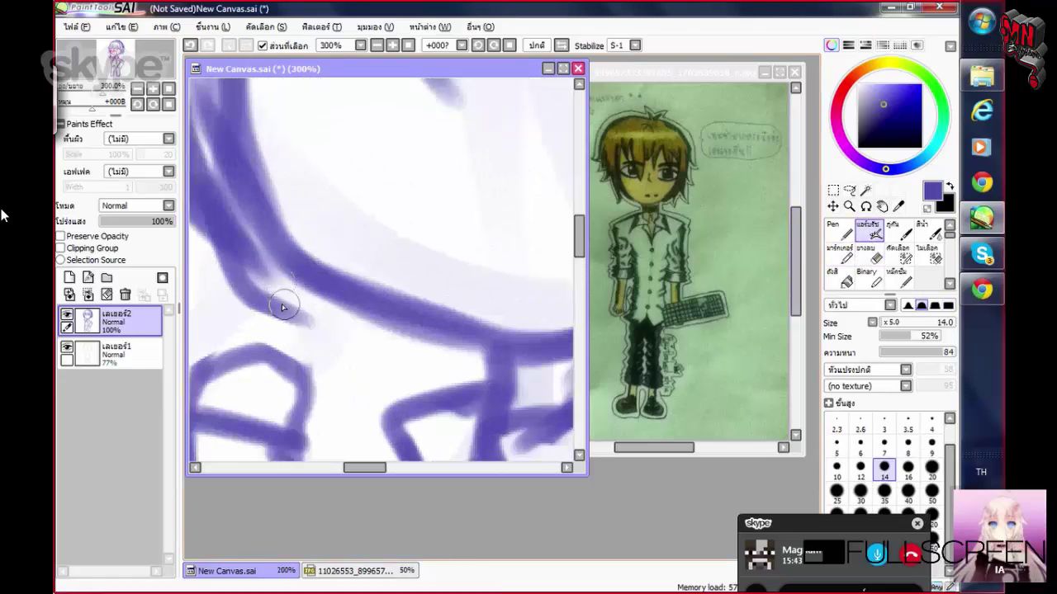
pyautogui.moveTo(271, 302)
pyautogui.mouseDown()
pyautogui.moveTo(313, 331)
pyautogui.moveTo(264, 297)
pyautogui.moveTo(337, 370)
pyautogui.moveTo(355, 351)
pyautogui.moveTo(322, 317)
pyautogui.moveTo(334, 333)
pyautogui.moveTo(316, 342)
pyautogui.moveTo(302, 308)
pyautogui.moveTo(323, 323)
pyautogui.moveTo(287, 293)
pyautogui.mouseUp()
pyautogui.scroll(-4, 288, 289)
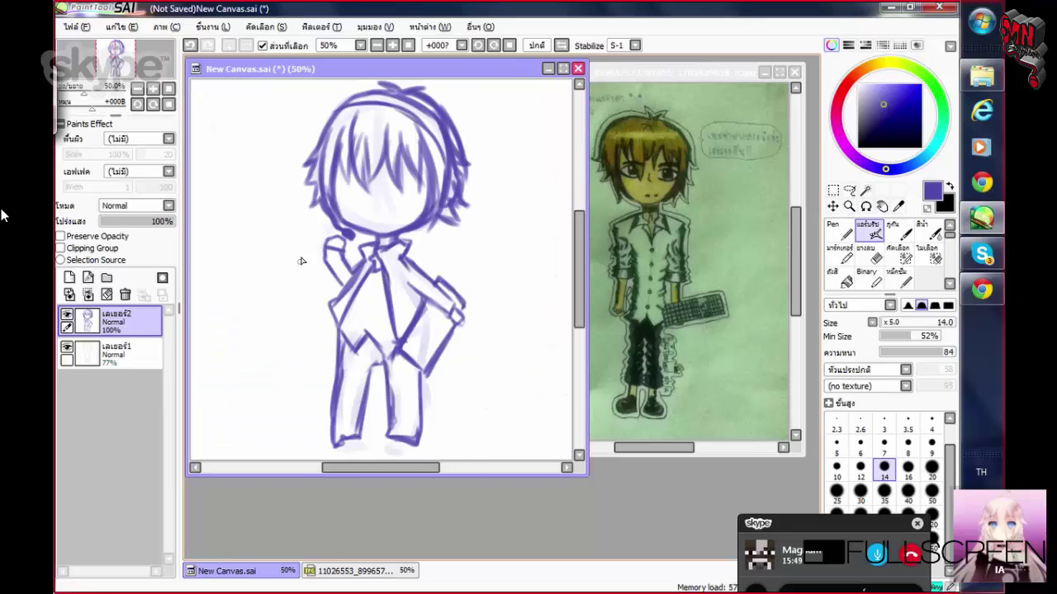
# Reduce the brush size to 8 and shape the microphone tip into a solid angular block
pyautogui.scroll(2, 356, 198)
pyautogui.press('[')
pyautogui.press('[')
pyautogui.press('[')
pyautogui.press('[')
pyautogui.scroll(3, 384, 281)
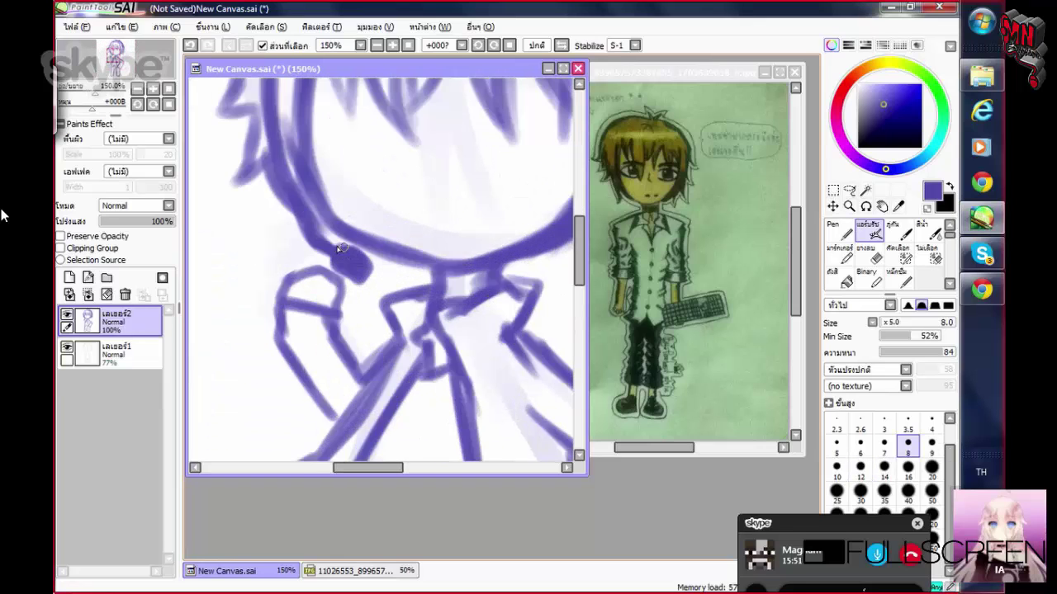
pyautogui.moveTo(378, 312)
pyautogui.mouseDown()
pyautogui.moveTo(363, 248)
pyautogui.moveTo(338, 236)
pyautogui.moveTo(326, 260)
pyautogui.mouseUp()
# Add a new layer above the sketch and draw the left eye's thick upper lash arc and outer side curve
pyautogui.scroll(-4, 353, 242)
pyautogui.scroll(2, 363, 247)
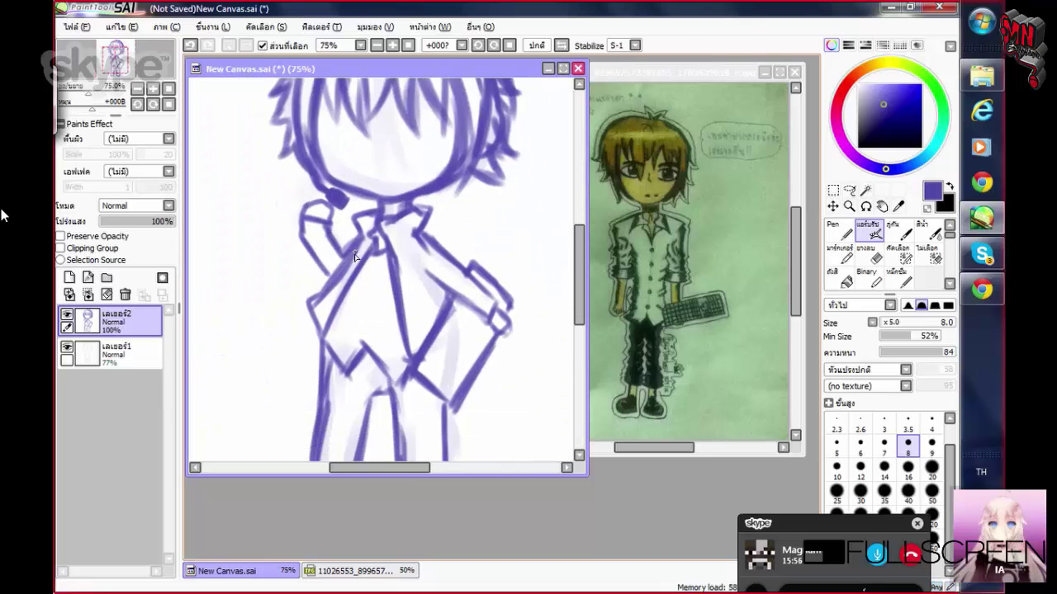
pyautogui.scroll(-1, 326, 300)
pyautogui.scroll(-3, 318, 302)
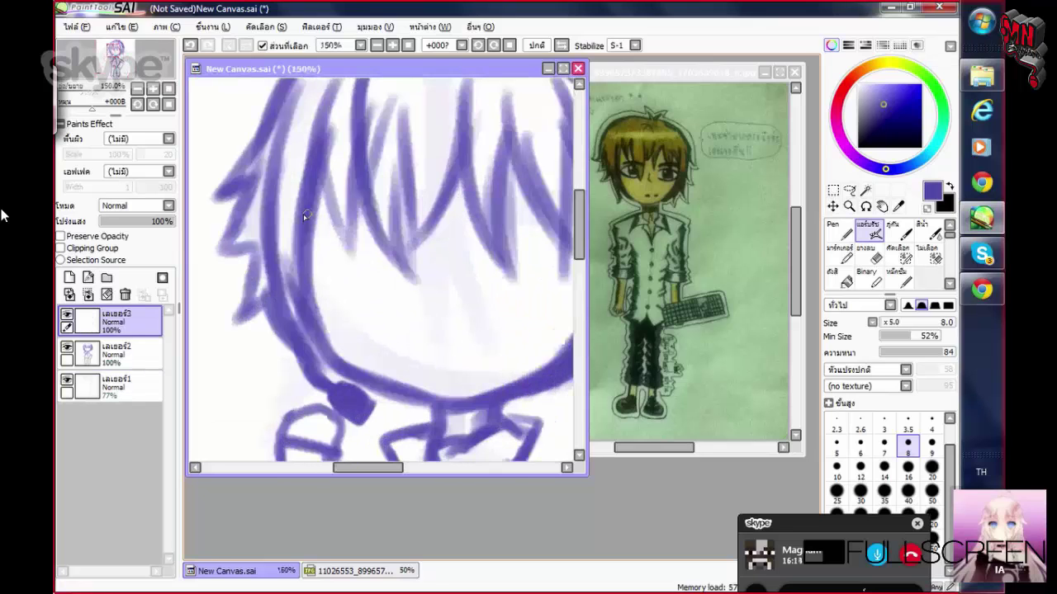
pyautogui.moveTo(304, 216); pyautogui.dragTo(399, 270)
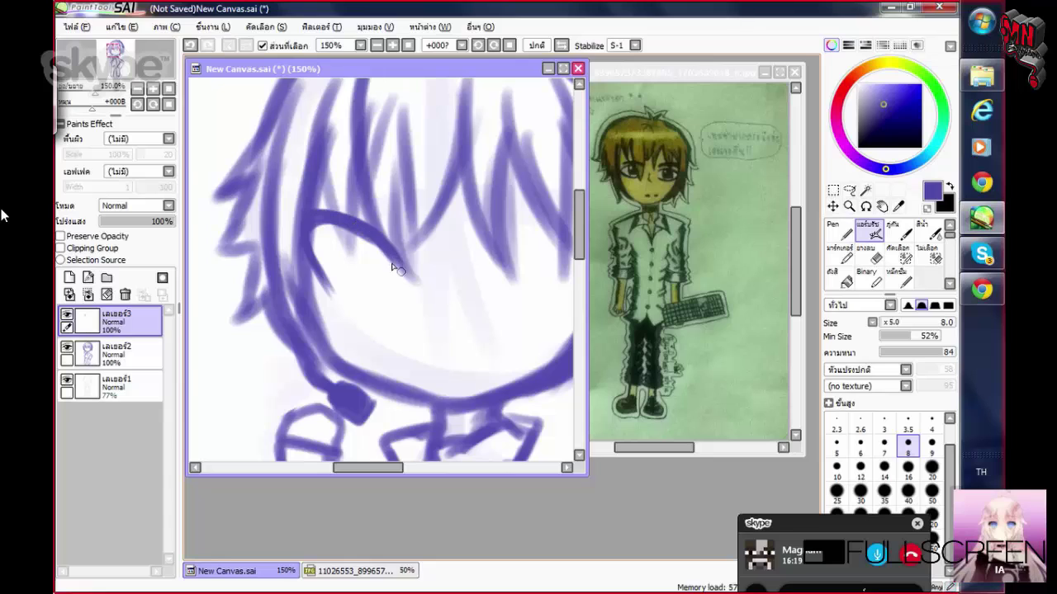
pyautogui.moveTo(304, 256); pyautogui.dragTo(353, 313)
pyautogui.moveTo(317, 275)
pyautogui.mouseDown()
pyautogui.moveTo(357, 315)
pyautogui.moveTo(313, 228)
pyautogui.mouseUp()
pyautogui.scroll(-1, 320, 223)
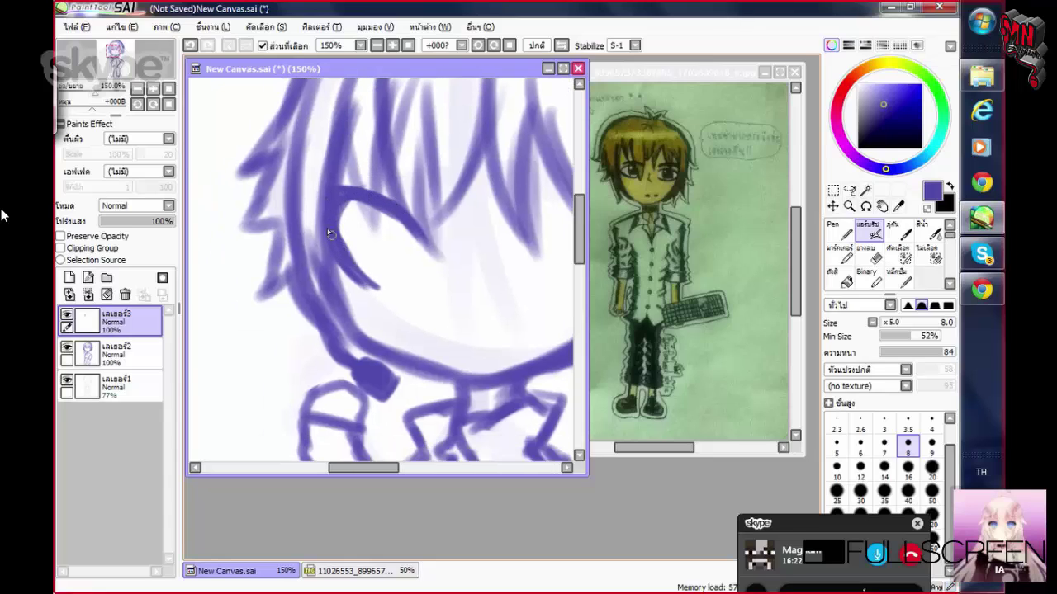
pyautogui.moveTo(361, 197); pyautogui.dragTo(340, 243)
# Thin and taper the left eye's outline with the size 14 eraser and switch back to the size 8 brush
pyautogui.press('e')
pyautogui.moveTo(481, 287); pyautogui.dragTo(435, 263)
pyautogui.moveTo(313, 197)
pyautogui.mouseDown()
pyautogui.moveTo(321, 251)
pyautogui.moveTo(338, 264)
pyautogui.moveTo(299, 202)
pyautogui.mouseUp()
pyautogui.scroll(1, 779, 244)
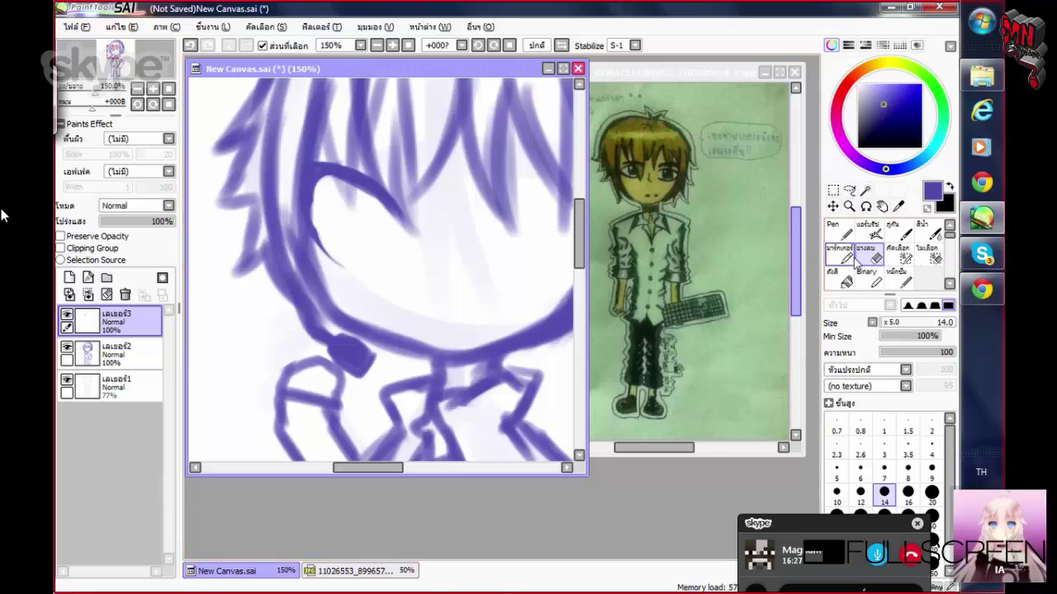
pyautogui.scroll(1, 861, 235)
pyautogui.click(863, 234)
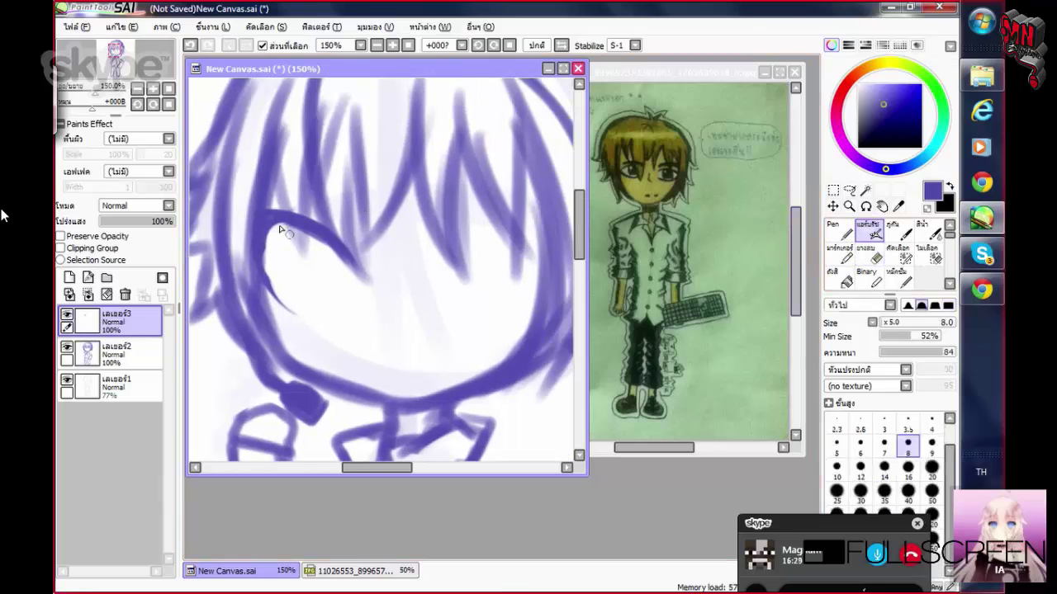
pyautogui.hscroll(-2, 354, 269)
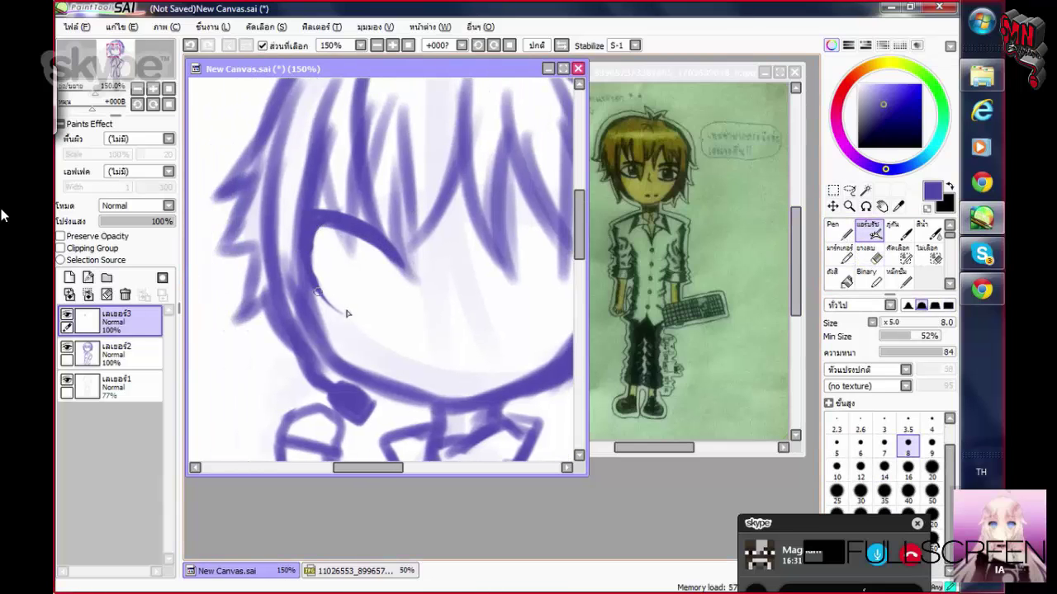
pyautogui.hscroll(1, 352, 302)
# Free-transform the left eye outline, tilting it slightly counterclockwise and shrinking it a little within the face
pyautogui.hotkey('ctrl', 't')
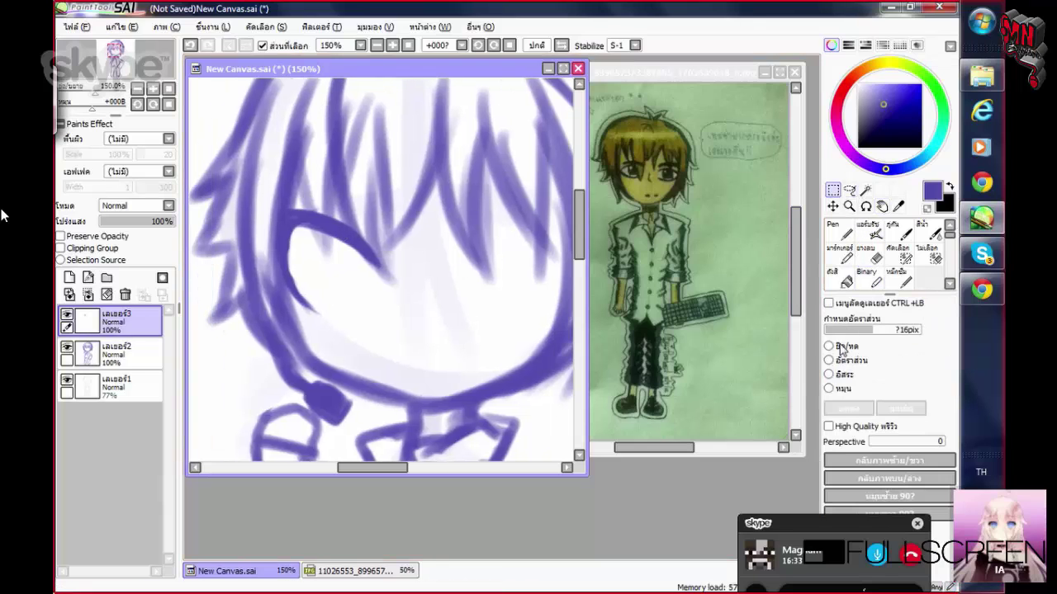
pyautogui.moveTo(426, 269); pyautogui.dragTo(427, 259)
pyautogui.moveTo(327, 279); pyautogui.dragTo(319, 269)
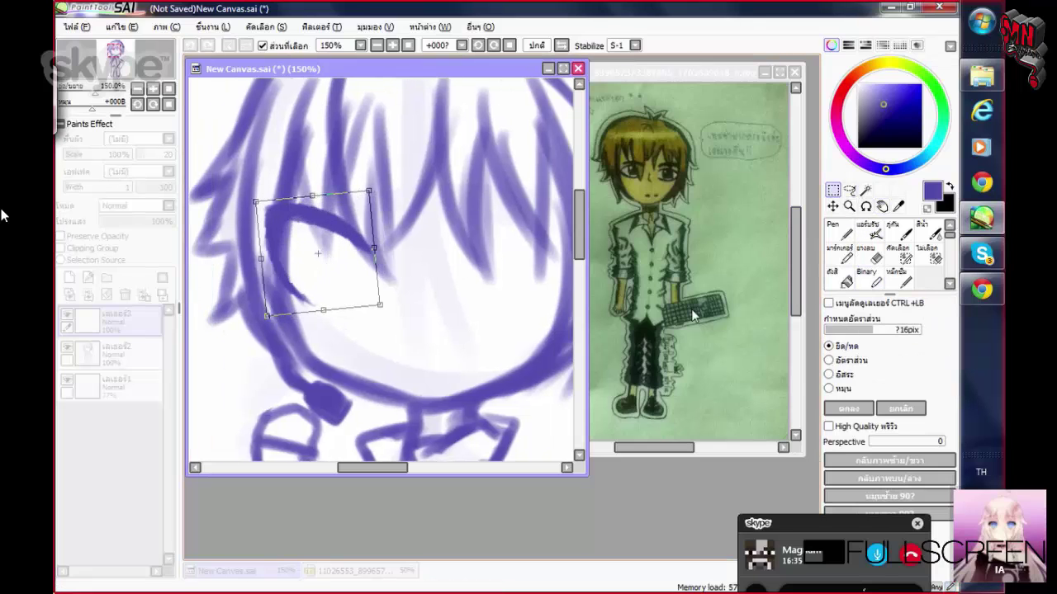
pyautogui.hscroll(-1, 472, 240)
pyautogui.moveTo(306, 196)
pyautogui.mouseDown()
pyautogui.moveTo(285, 213)
pyautogui.moveTo(299, 207)
pyautogui.mouseUp()
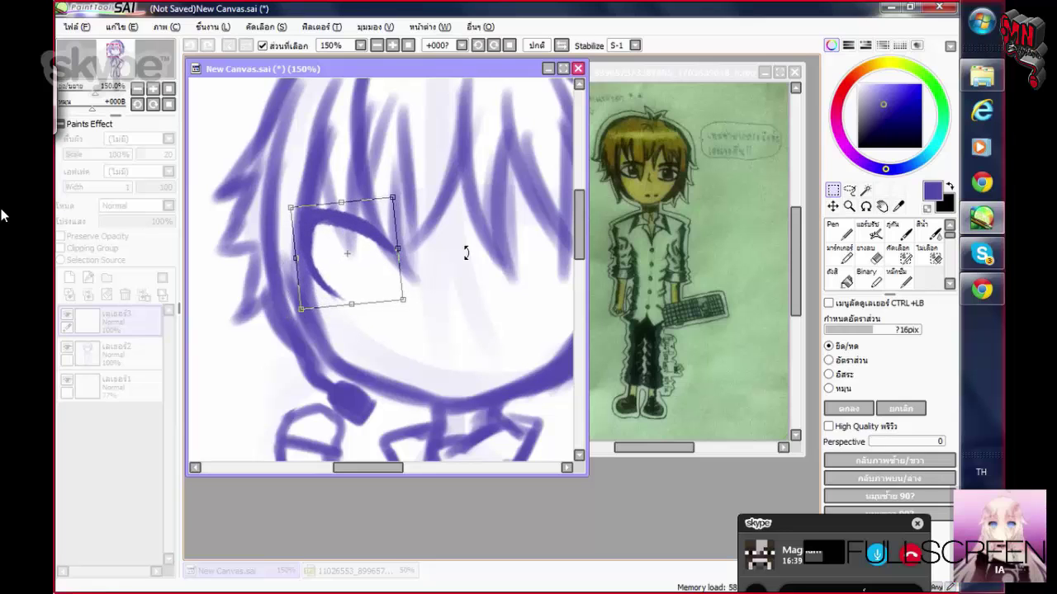
pyautogui.click(848, 408)
# Draw a tall oval iris inside the left eye, hanging from the upper lash line, with the size 8 brush
pyautogui.scroll(-3, 380, 272)
pyautogui.click(875, 231)
pyautogui.scroll(4, 264, 212)
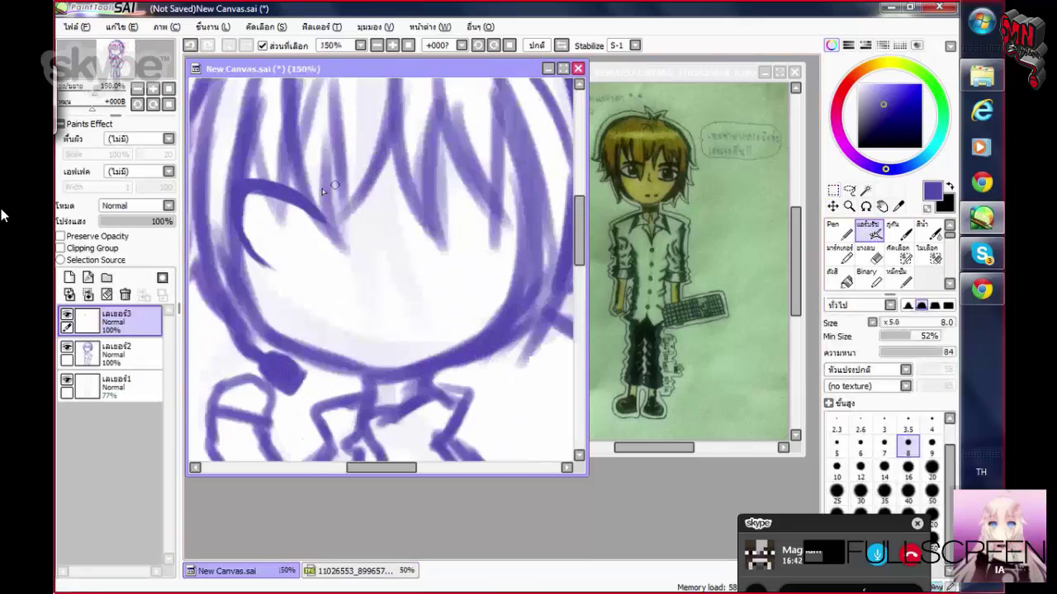
pyautogui.moveTo(264, 212)
pyautogui.mouseDown()
pyautogui.moveTo(245, 265)
pyautogui.moveTo(263, 295)
pyautogui.moveTo(312, 280)
pyautogui.mouseUp()
pyautogui.moveTo(350, 230)
pyautogui.mouseDown()
pyautogui.moveTo(362, 264)
pyautogui.moveTo(353, 300)
pyautogui.mouseUp()
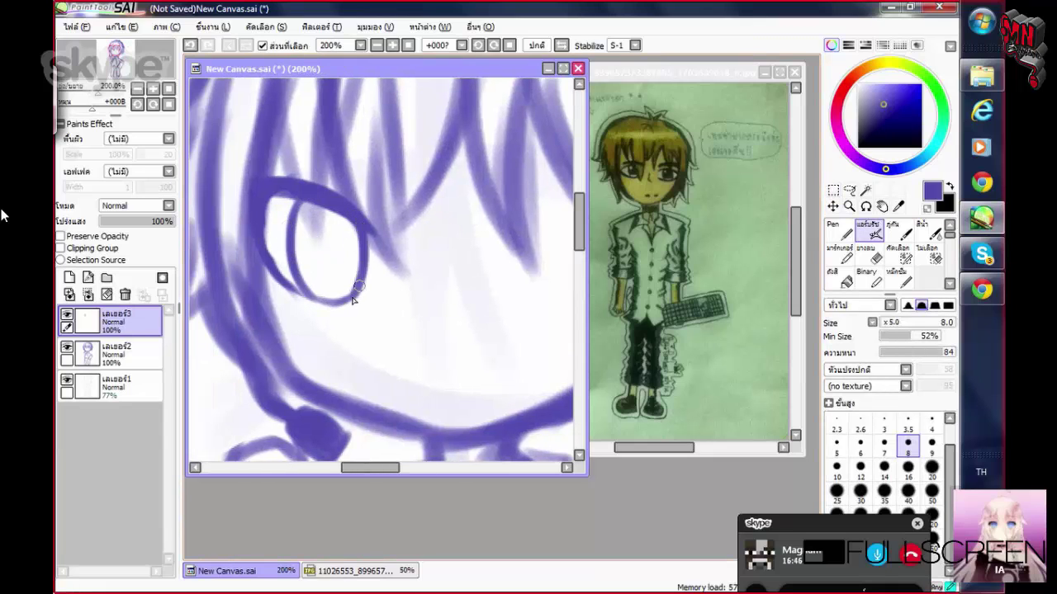
# Try short curved mouth corners below the nose with the size 8 brush, then remove them with the size 14 eraser
pyautogui.scroll(-3, 341, 214)
pyautogui.scroll(3, 388, 208)
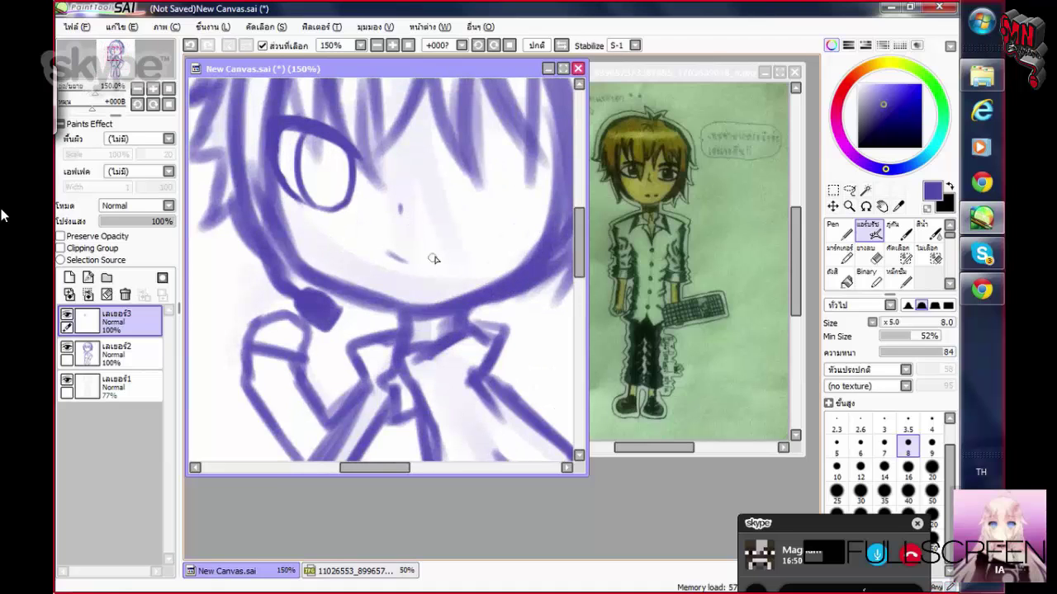
pyautogui.moveTo(387, 229)
pyautogui.mouseDown()
pyautogui.moveTo(409, 252)
pyautogui.moveTo(387, 253)
pyautogui.mouseUp()
pyautogui.press('e')
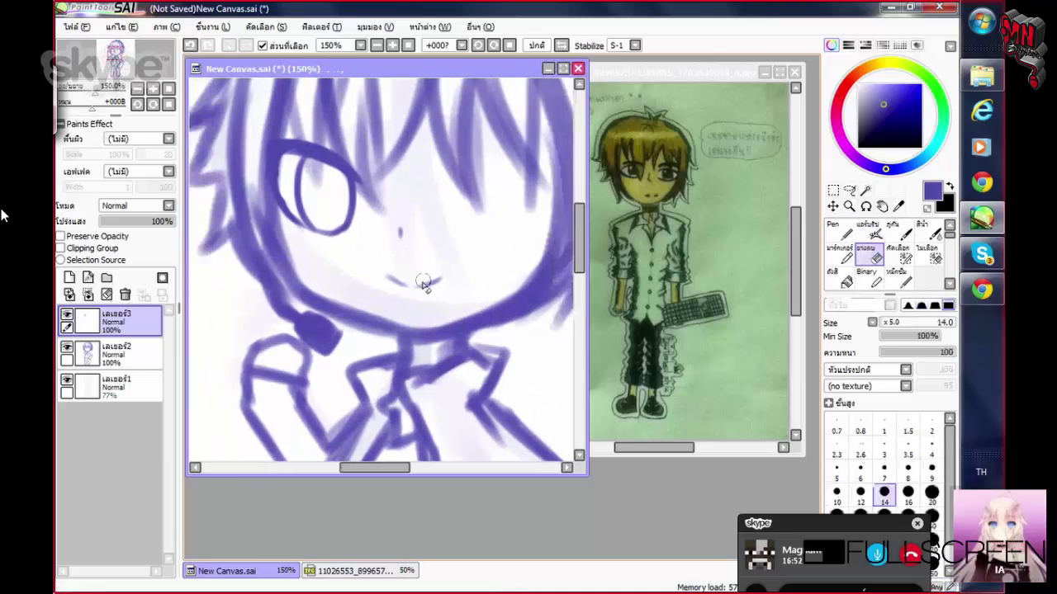
pyautogui.scroll(-3, 834, 219)
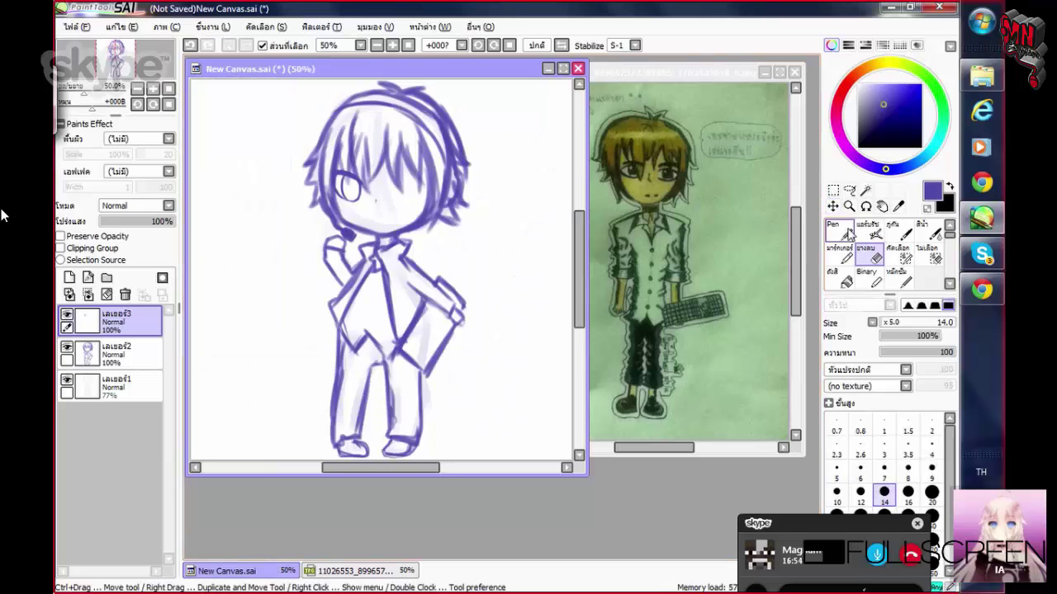
# Try a small mouth made of a short line and a flat oval below the nose with the size 8 airbrush
pyautogui.click(870, 232)
pyautogui.scroll(4, 384, 261)
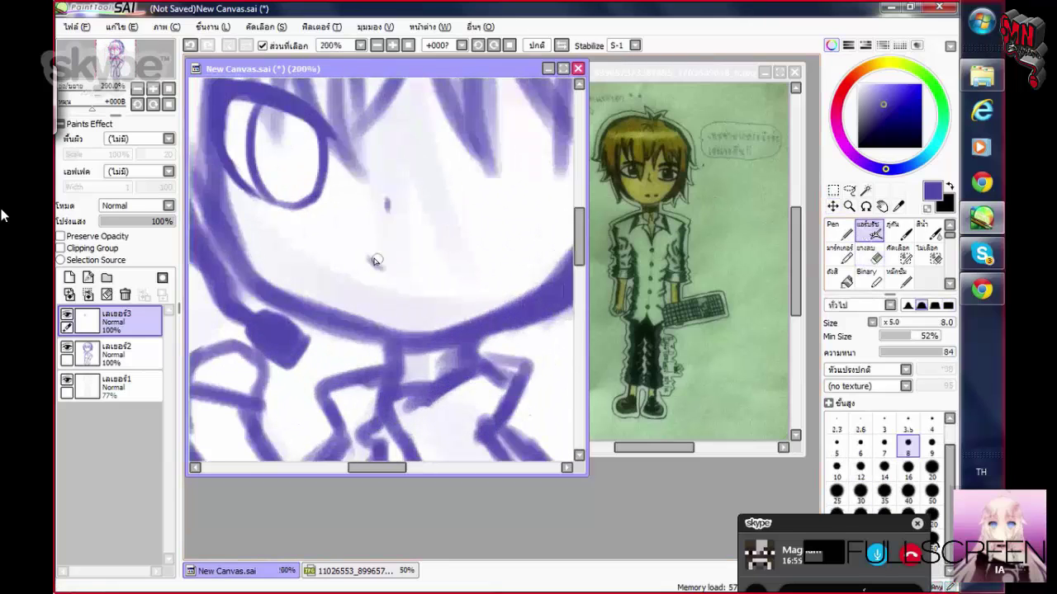
pyautogui.scroll(-3, 447, 259)
pyautogui.scroll(3, 396, 261)
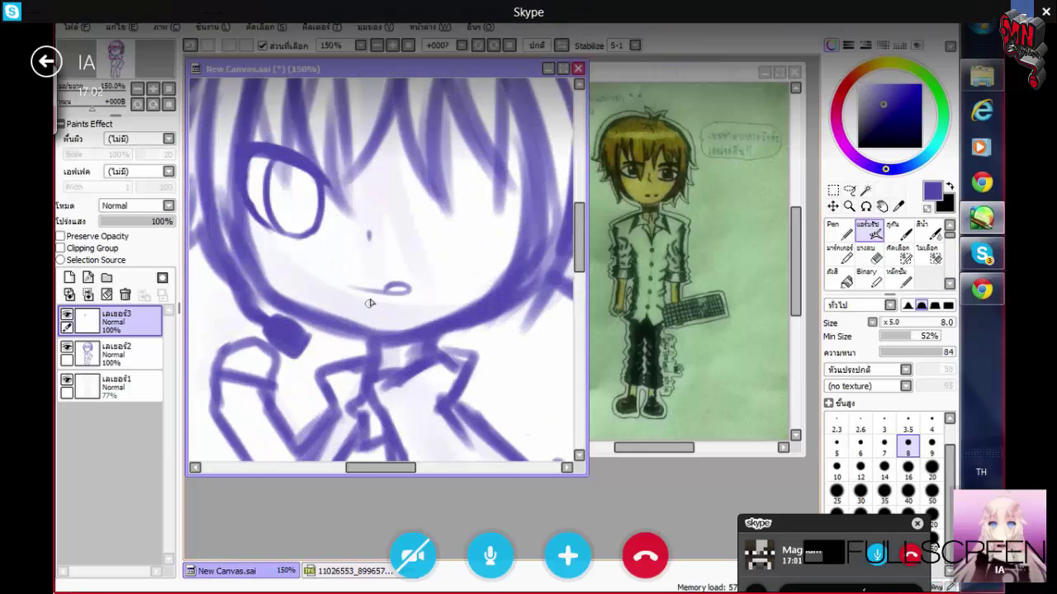
pyautogui.press('super+d')
pyautogui.press('super')
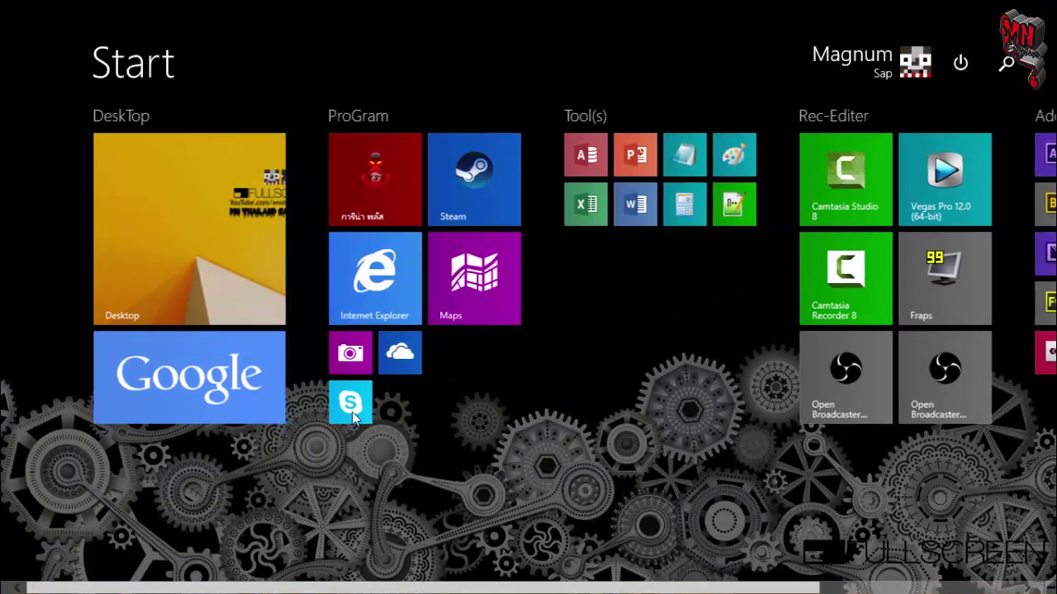
pyautogui.click(187, 210)
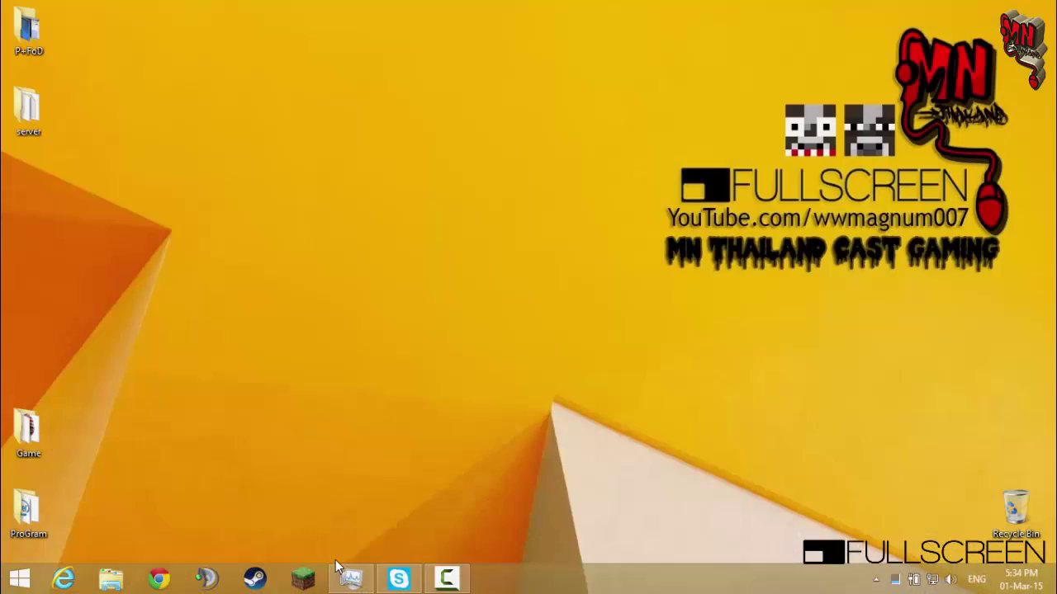
pyautogui.click(399, 578)
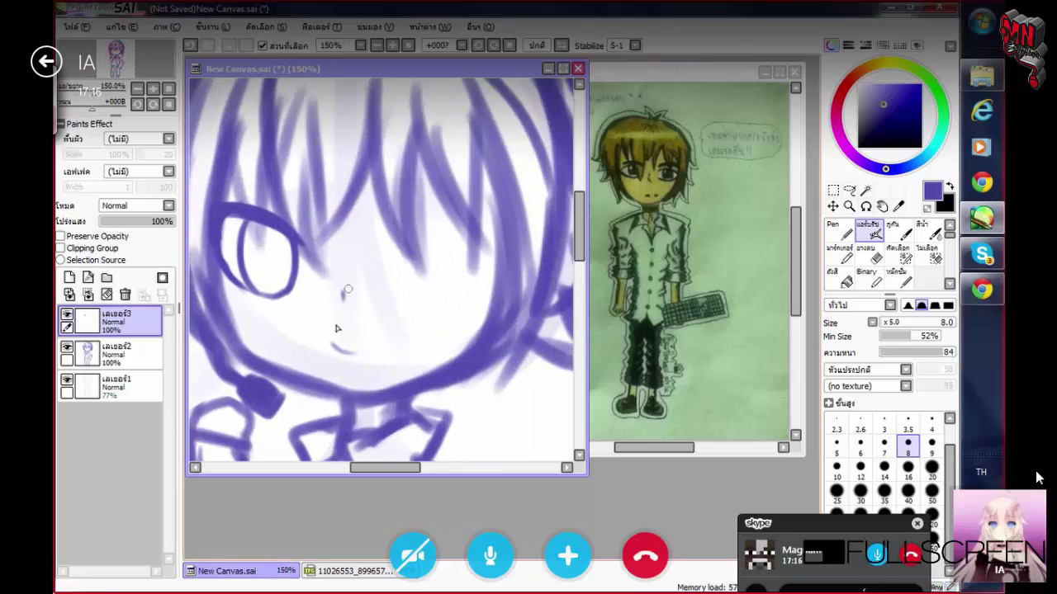
# Examine the audio and video device settings in Skype's options, then close them
pyautogui.press('super+c')
pyautogui.click(1024, 445)
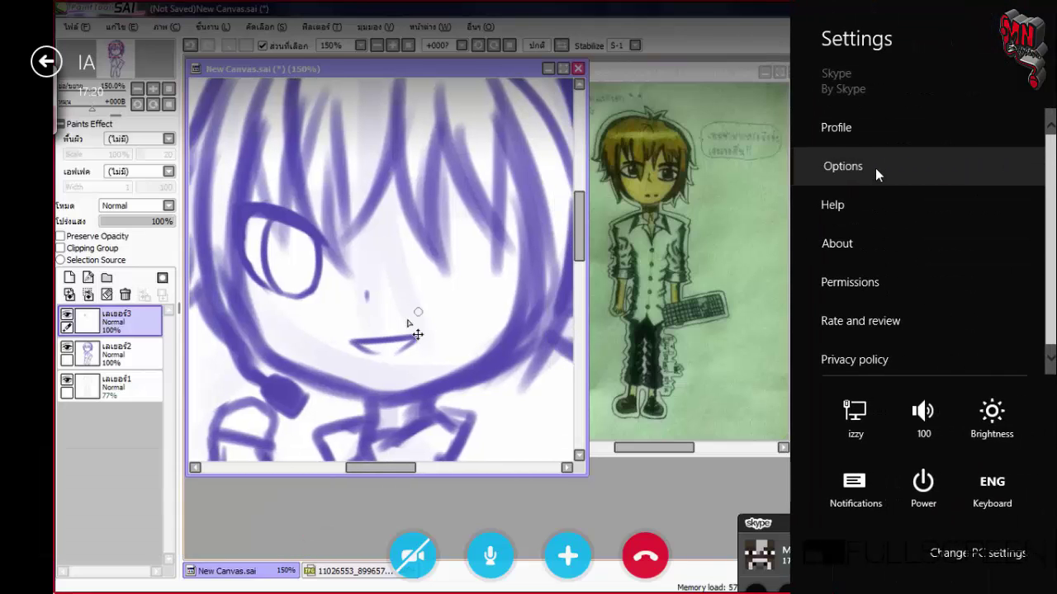
pyautogui.press('Escape')
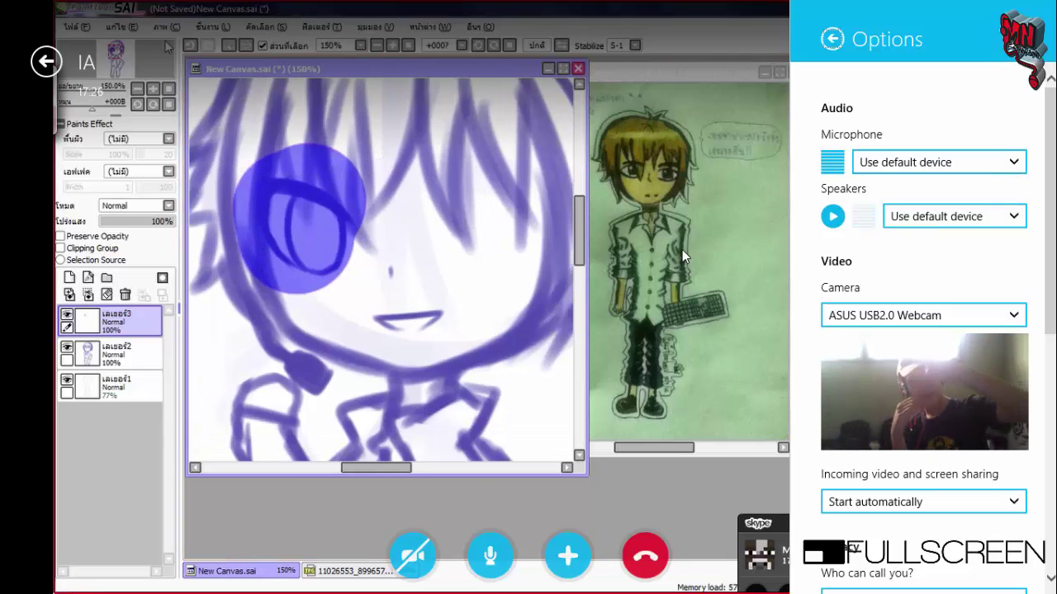
pyautogui.click(643, 291)
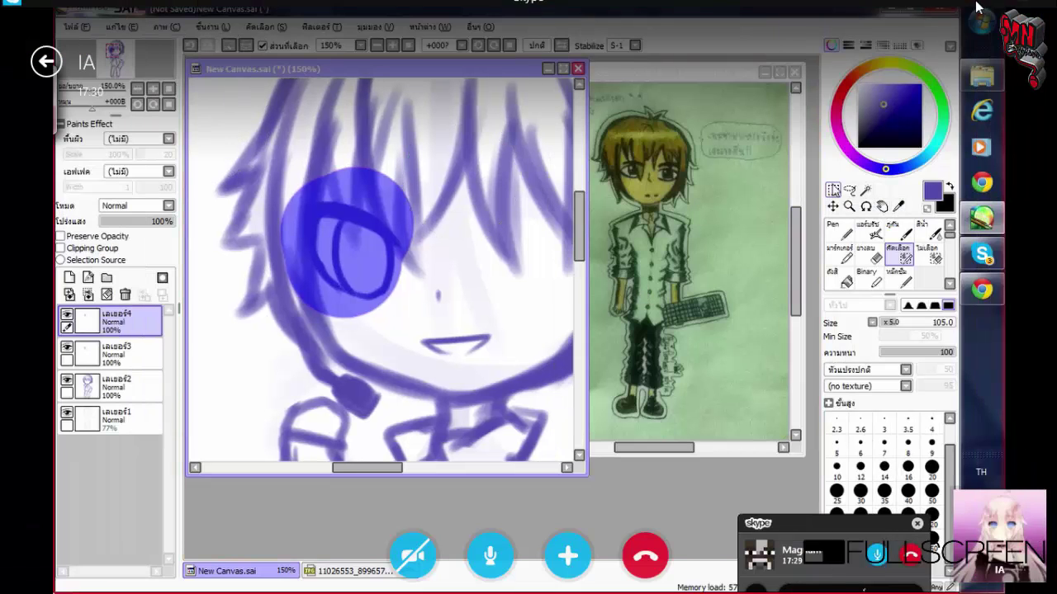
# Switch to Camtasia Recorder, raise its audio input level to the maximum, then return to the Skype call and minimize the recorder
pyautogui.press('super+d')
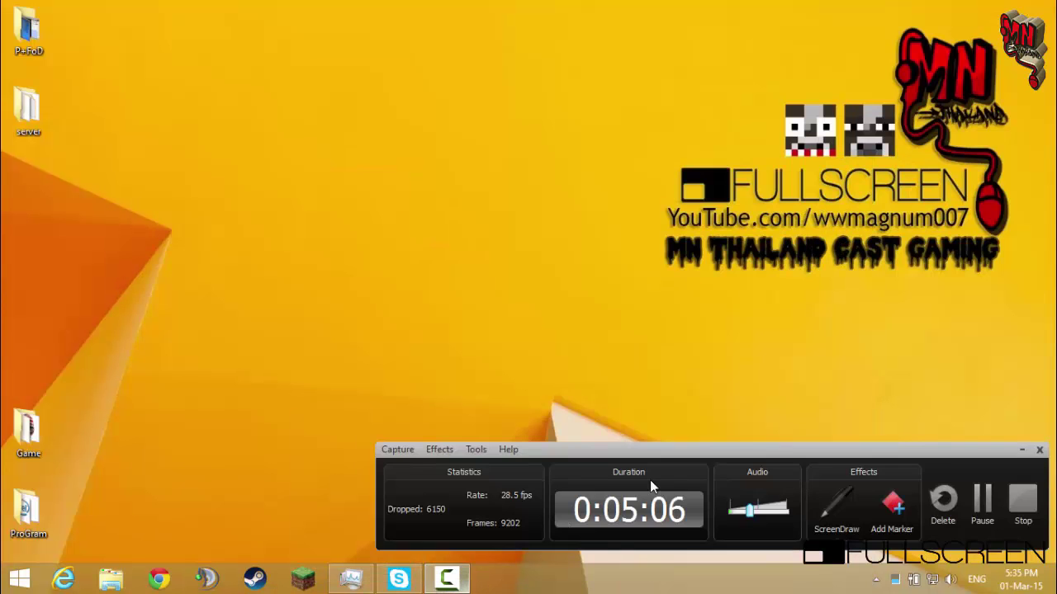
pyautogui.click(775, 514)
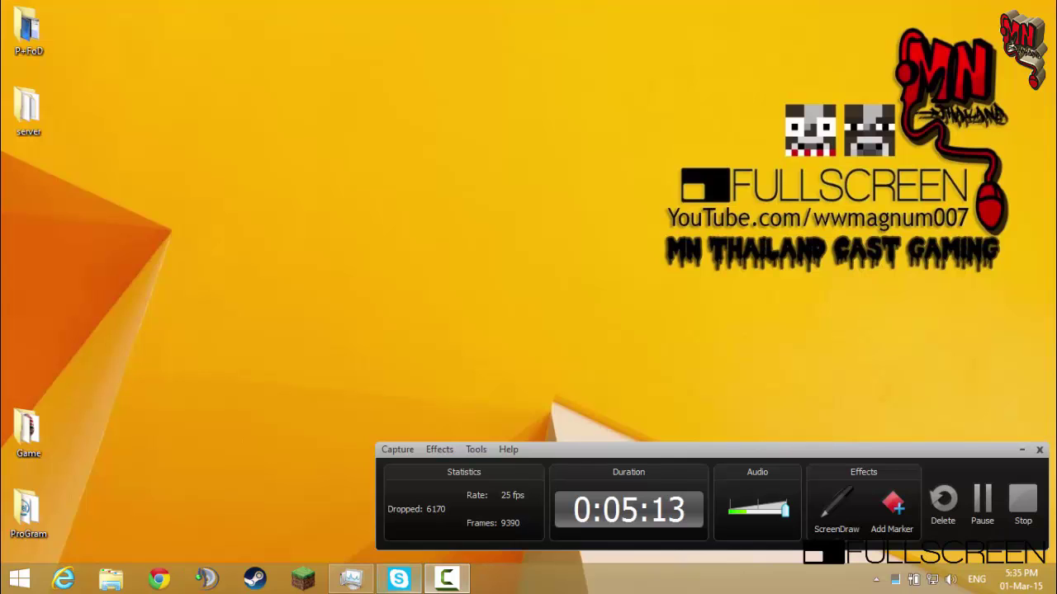
pyautogui.click(399, 578)
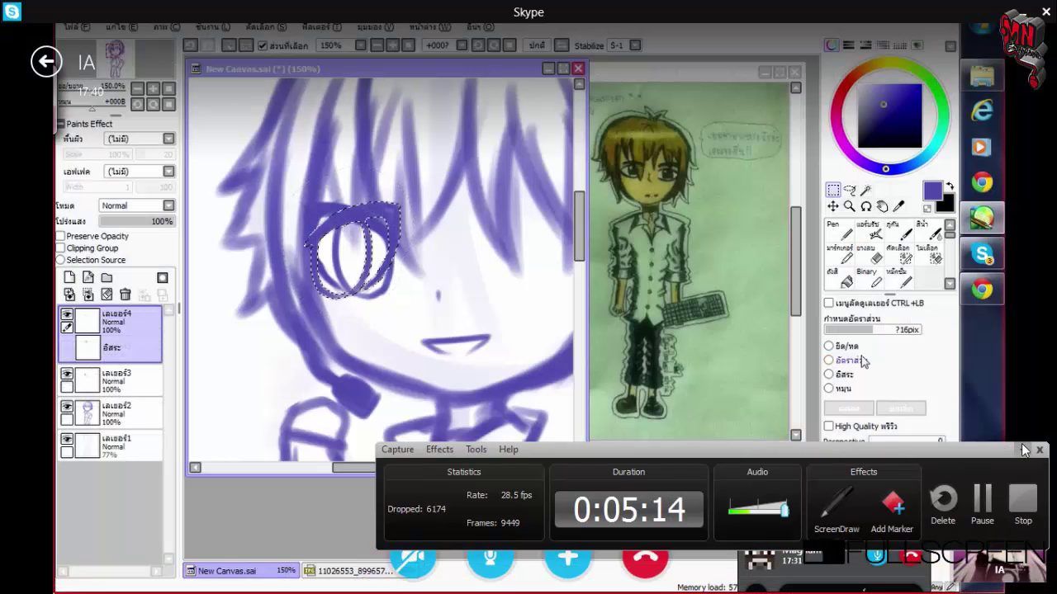
pyautogui.click(1024, 450)
# Review the speaker, incoming video, privacy, call and notification settings in Skype's options without changing them
pyautogui.moveTo(1055, 590)
pyautogui.click(1026, 452)
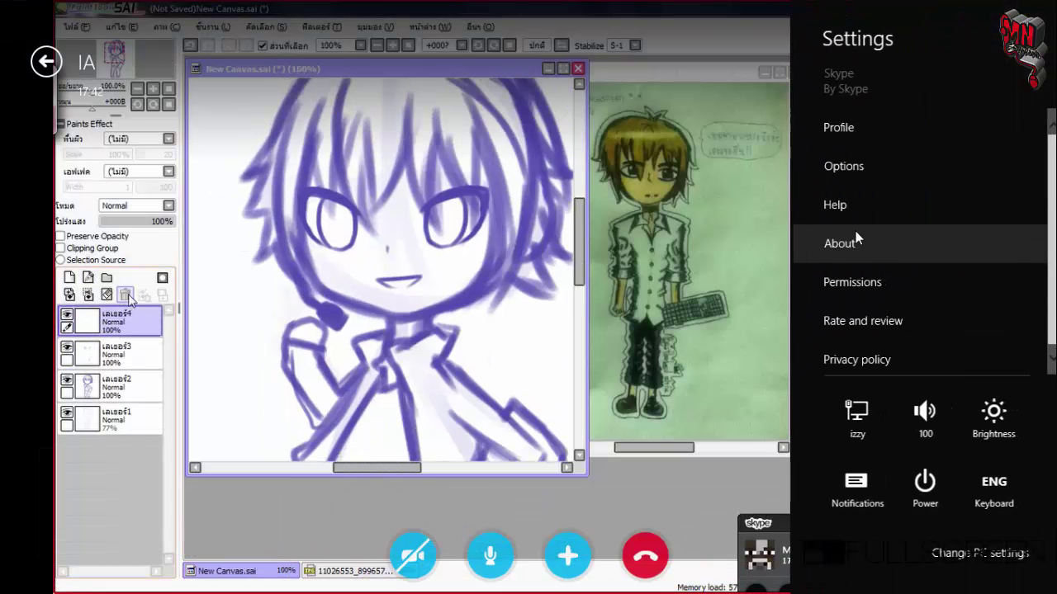
pyautogui.click(862, 167)
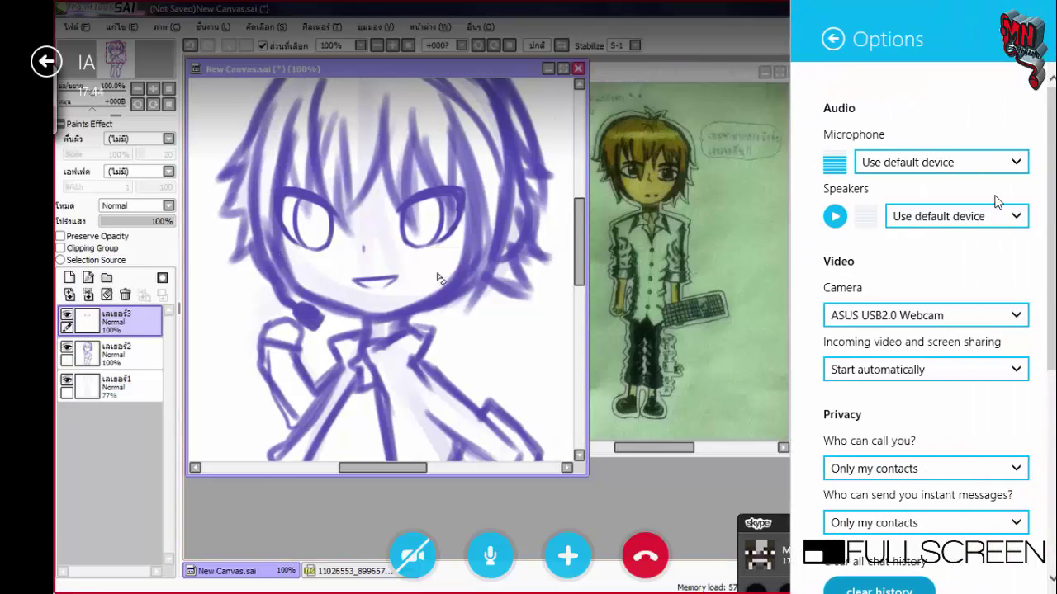
pyautogui.click(1016, 212)
pyautogui.click(1016, 216)
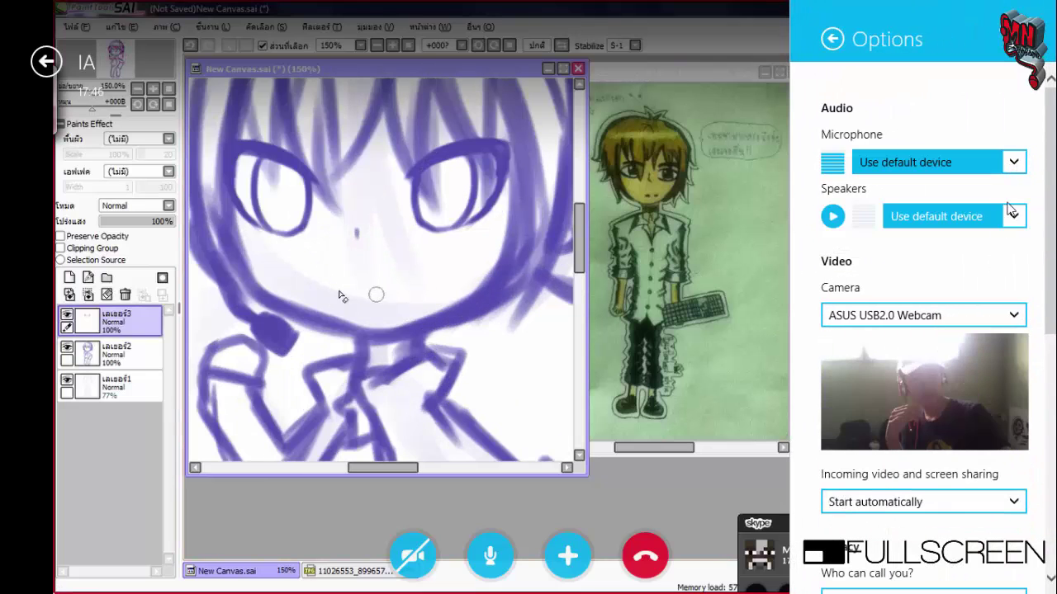
pyautogui.scroll(-5, 1010, 215)
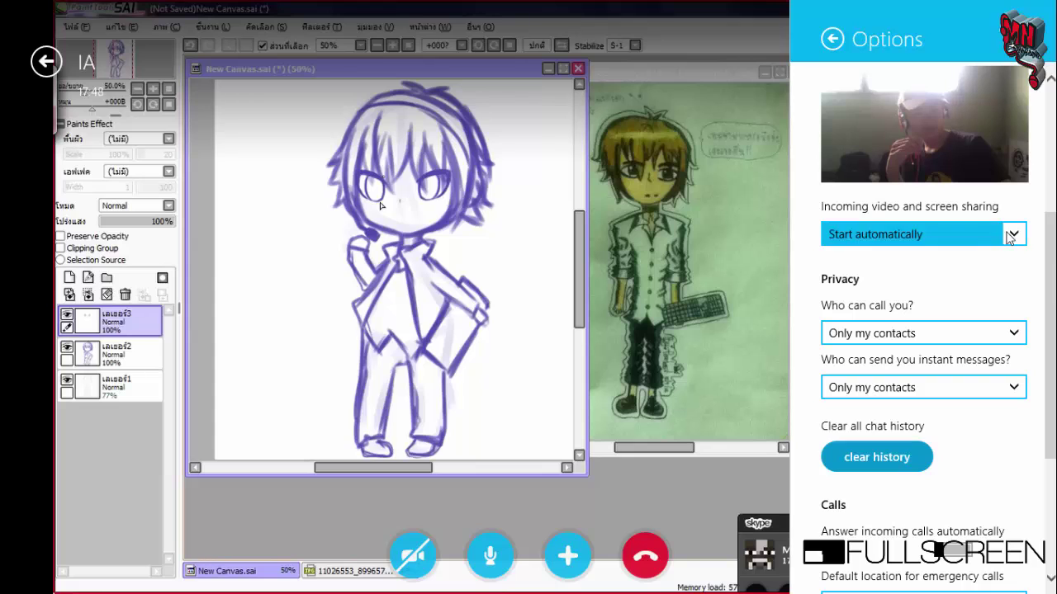
pyautogui.scroll(-3, 987, 225)
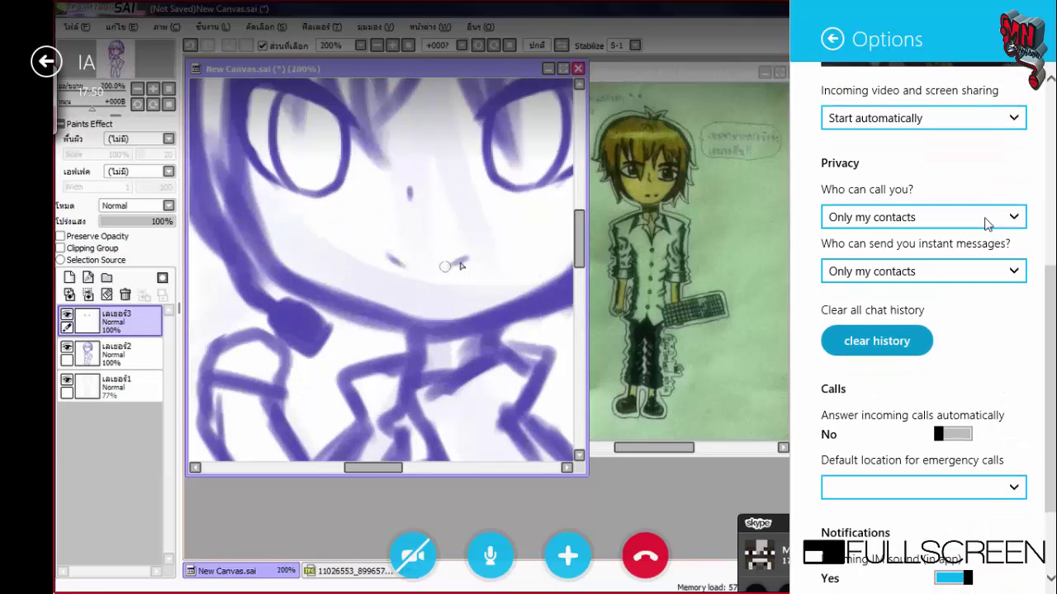
pyautogui.scroll(-3, 987, 224)
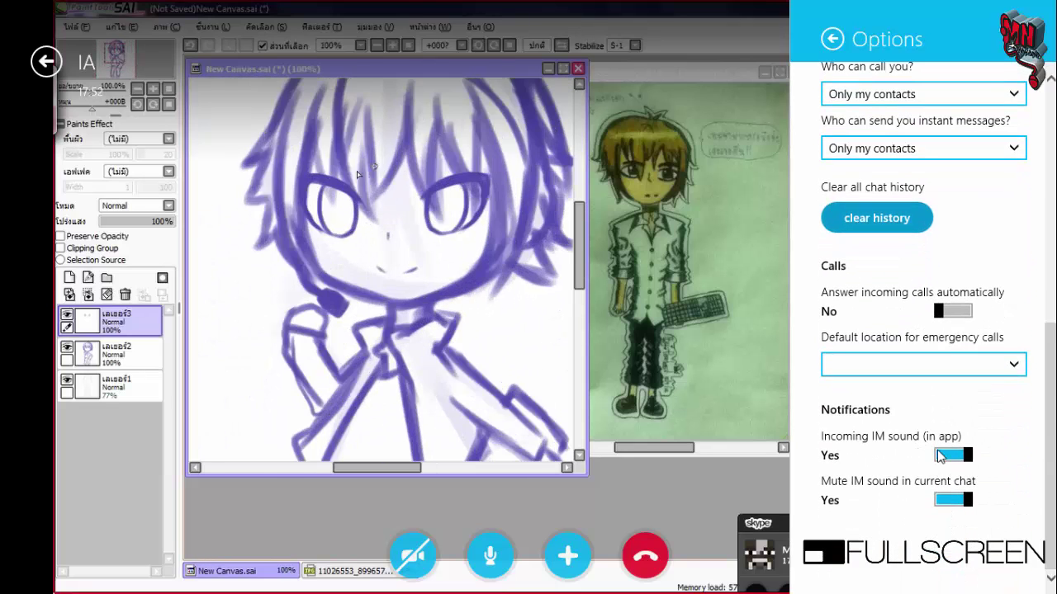
pyautogui.scroll(4, 982, 330)
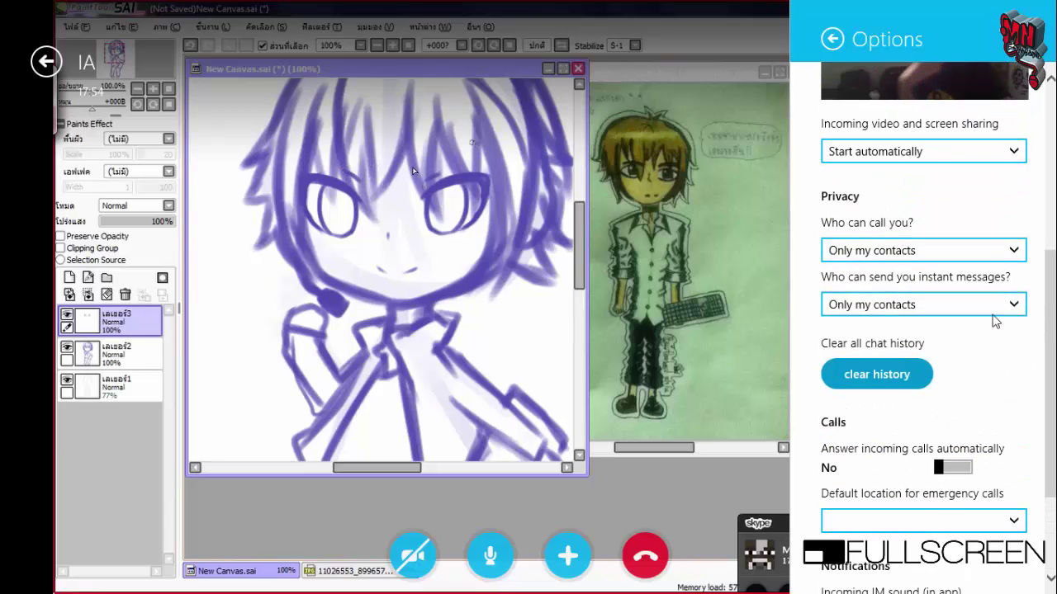
pyautogui.click(1013, 250)
pyautogui.click(1013, 250)
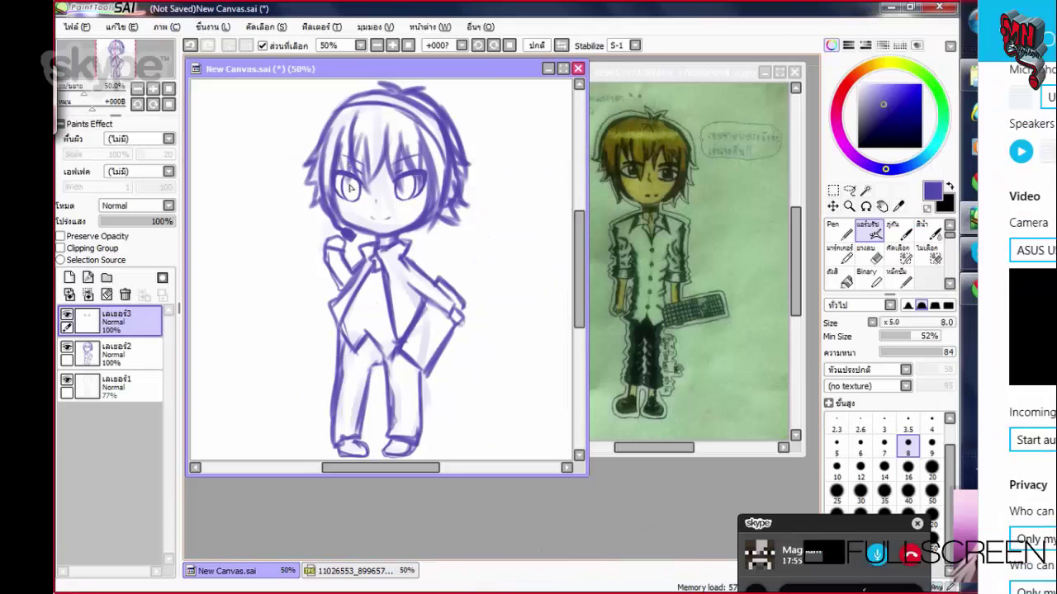
# Reopen Skype's options, check the microphone device choice and return to the shared drawing
pyautogui.press('super+c')
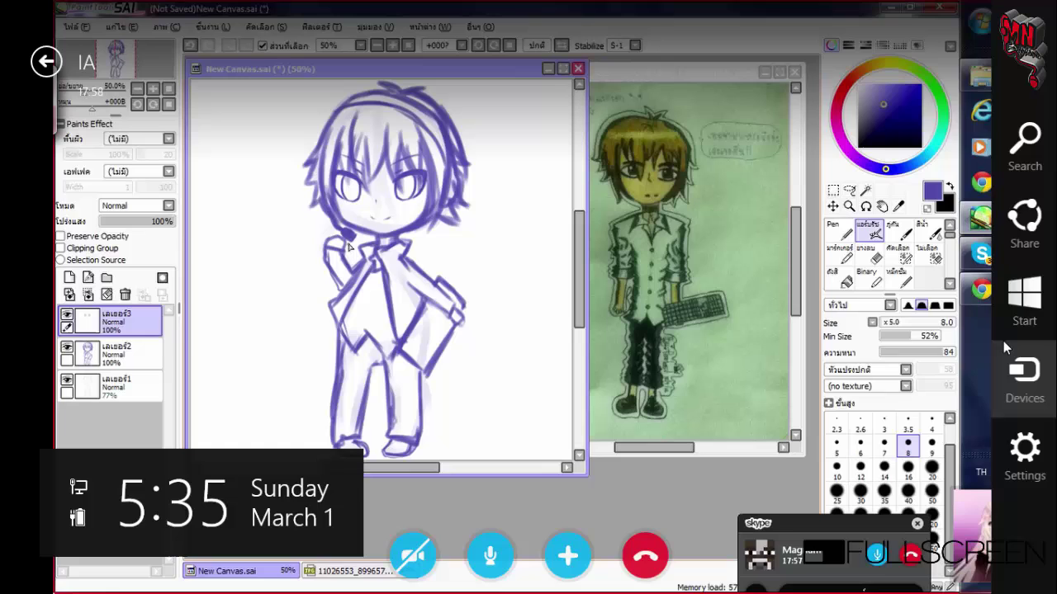
pyautogui.click(1021, 443)
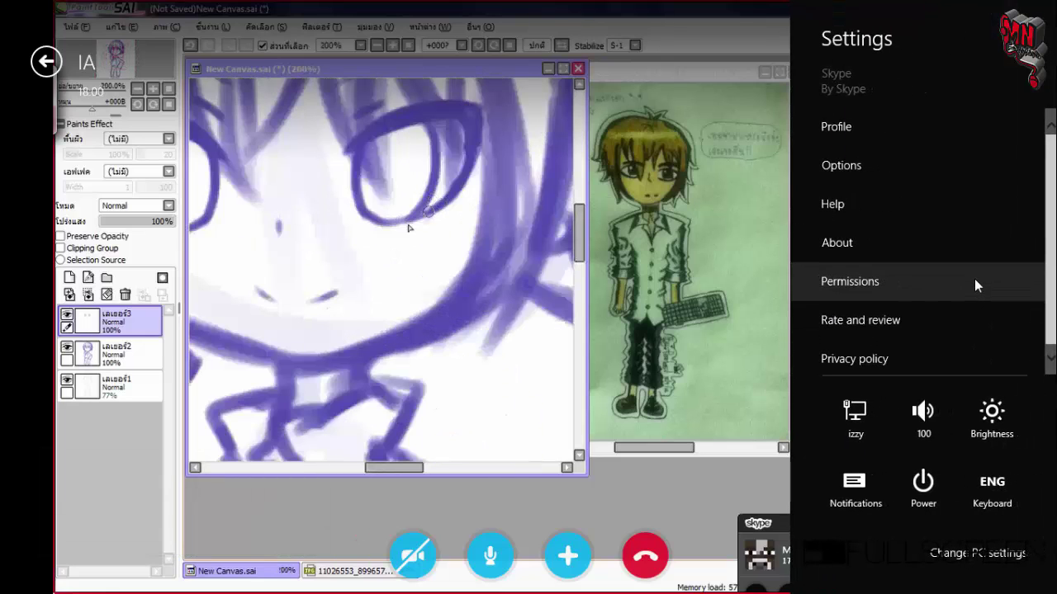
pyautogui.scroll(-1, 919, 228)
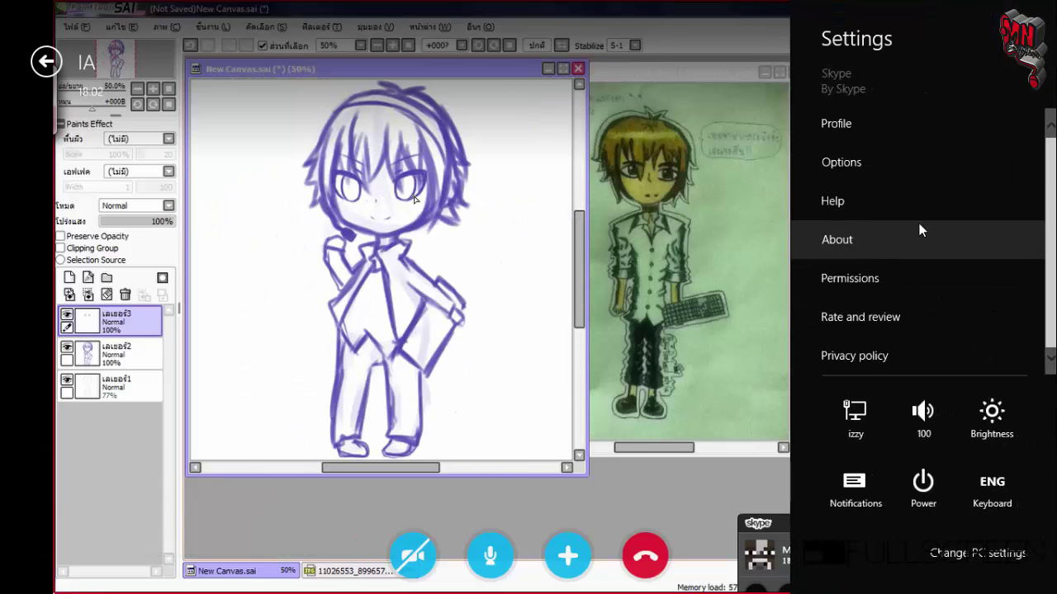
pyautogui.click(883, 164)
pyautogui.click(931, 159)
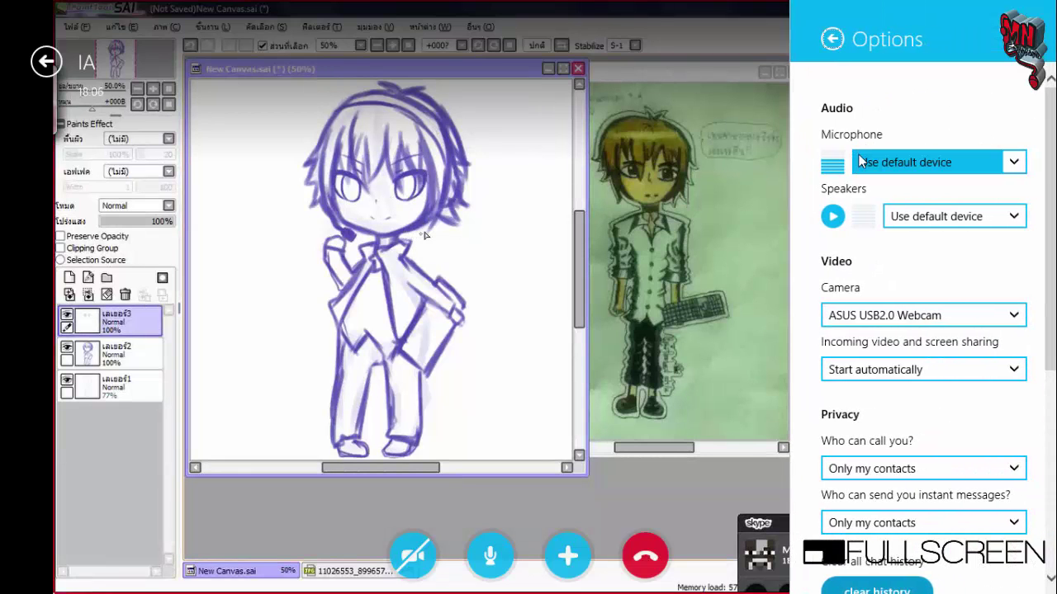
pyautogui.click(867, 161)
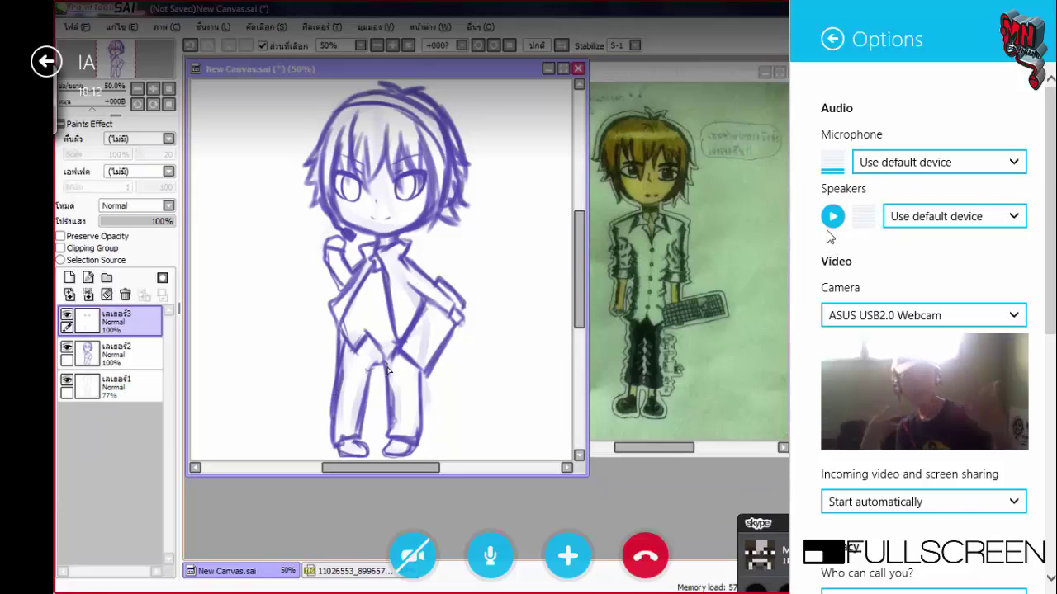
pyautogui.hotkey('alt', 'Tab')
pyautogui.moveTo(795, 325)
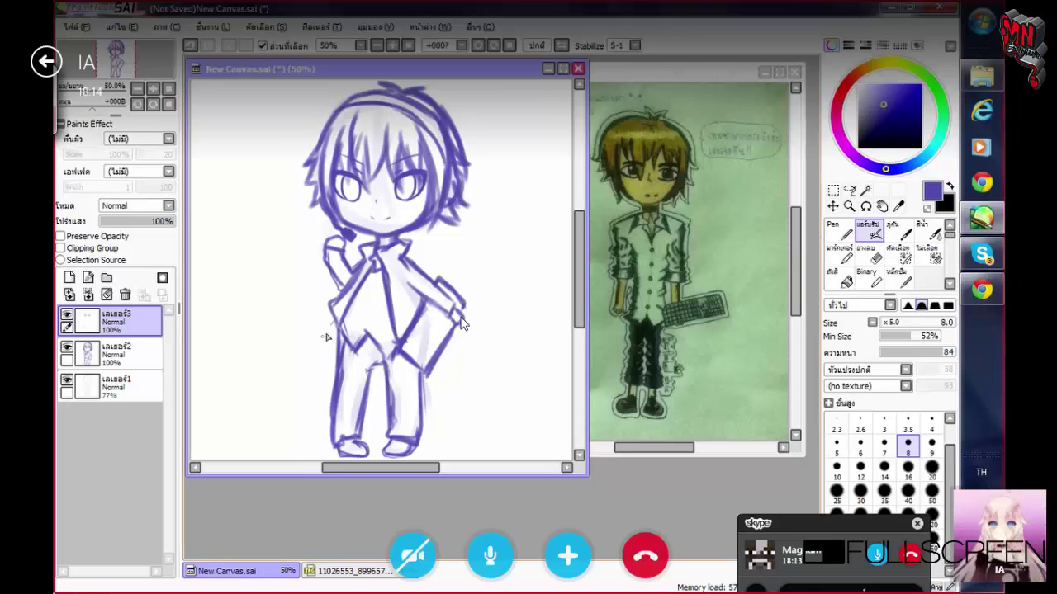
# Switch to Camtasia Recorder to check its audio level, minimize it and return to the Skype call
pyautogui.click(1001, 8)
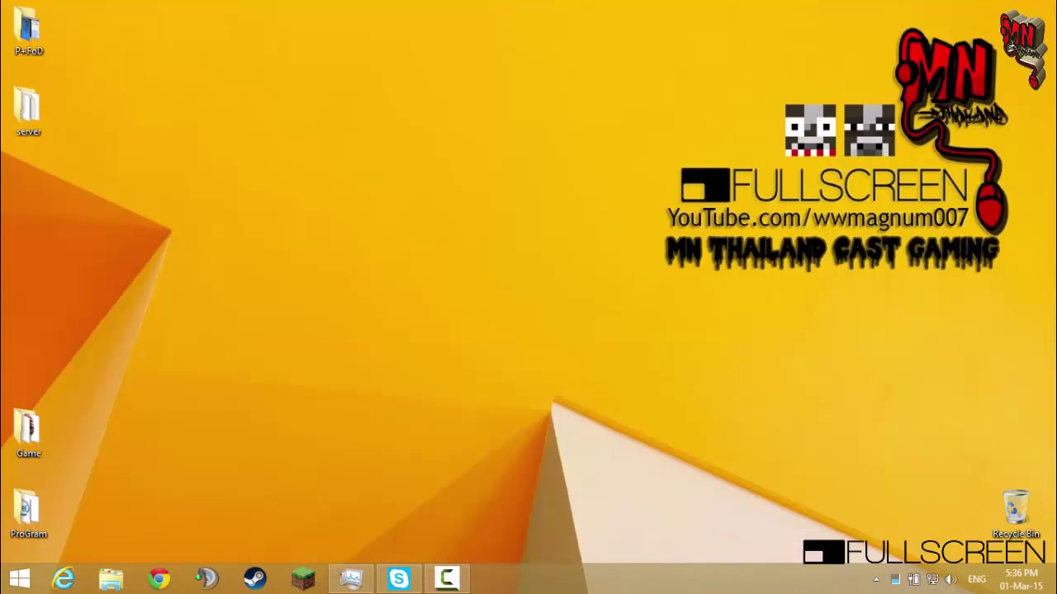
pyautogui.click(445, 578)
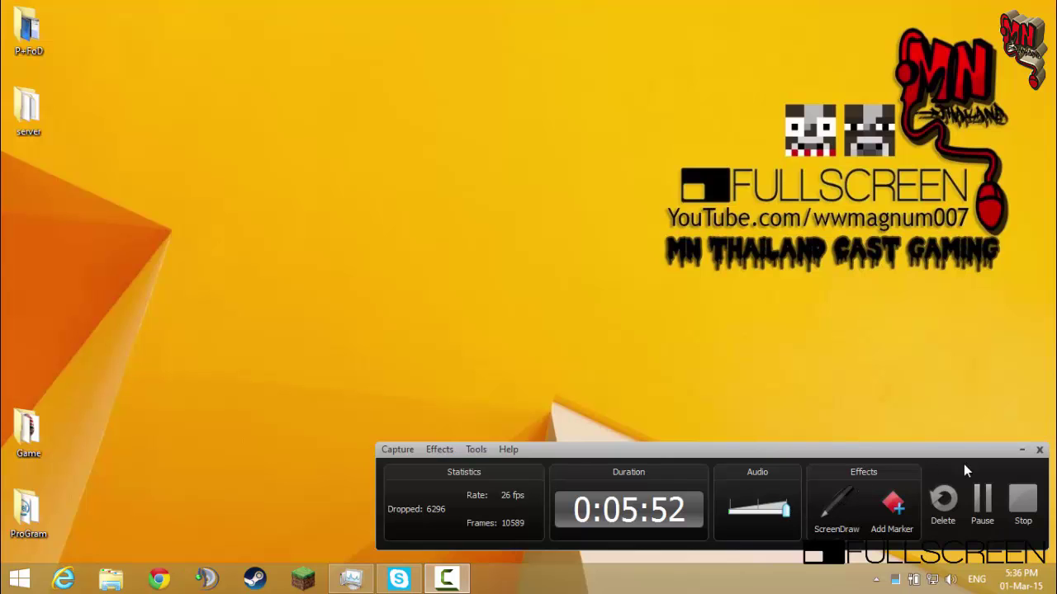
pyautogui.click(1019, 450)
pyautogui.click(399, 578)
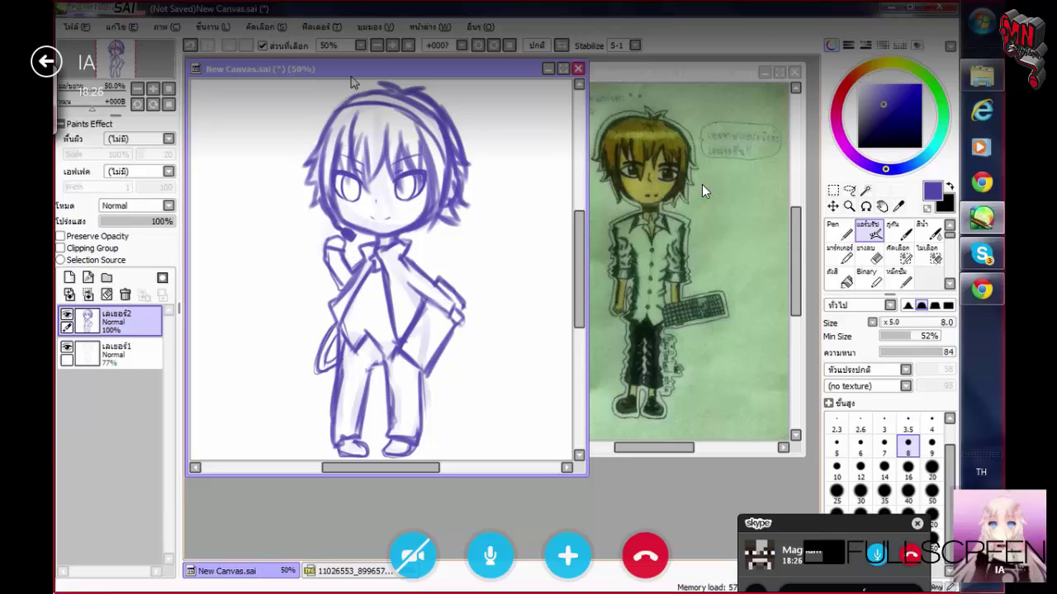
# Recheck the microphone and speaker settings in Skype's options and close them
pyautogui.click(1030, 470)
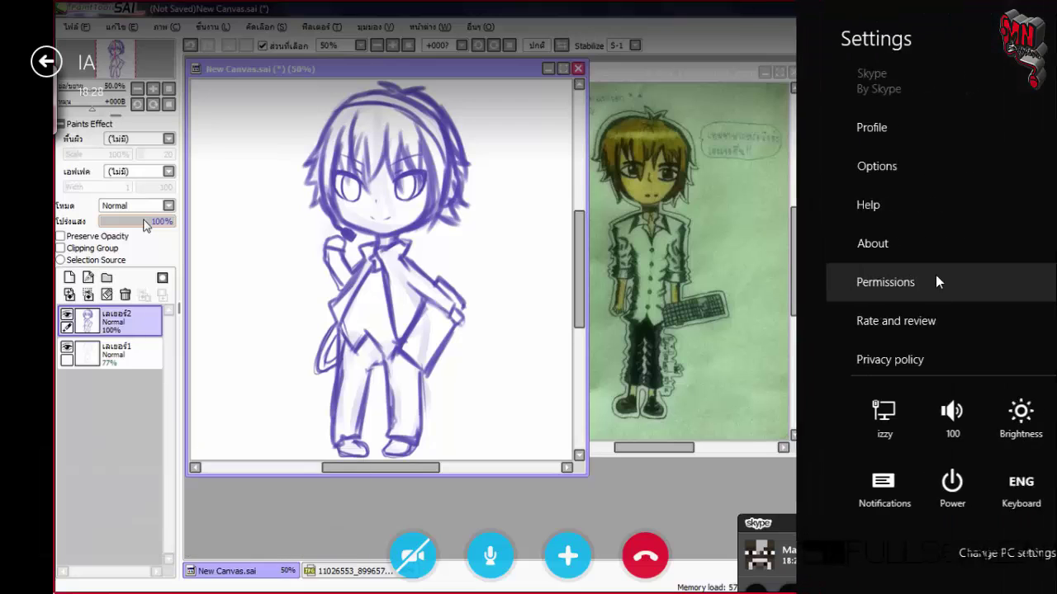
pyautogui.click(840, 165)
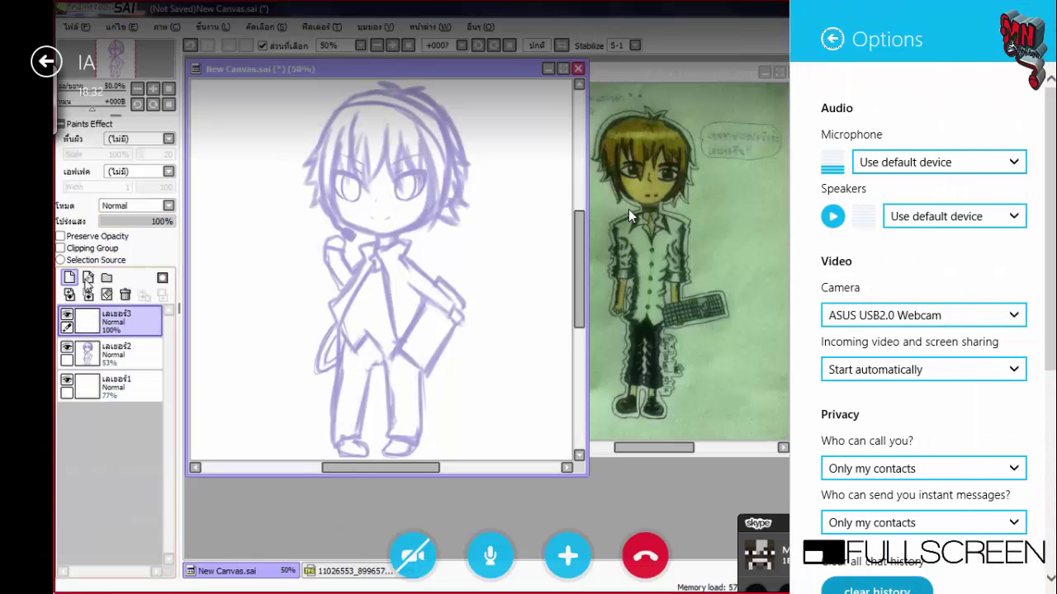
pyautogui.press('Escape')
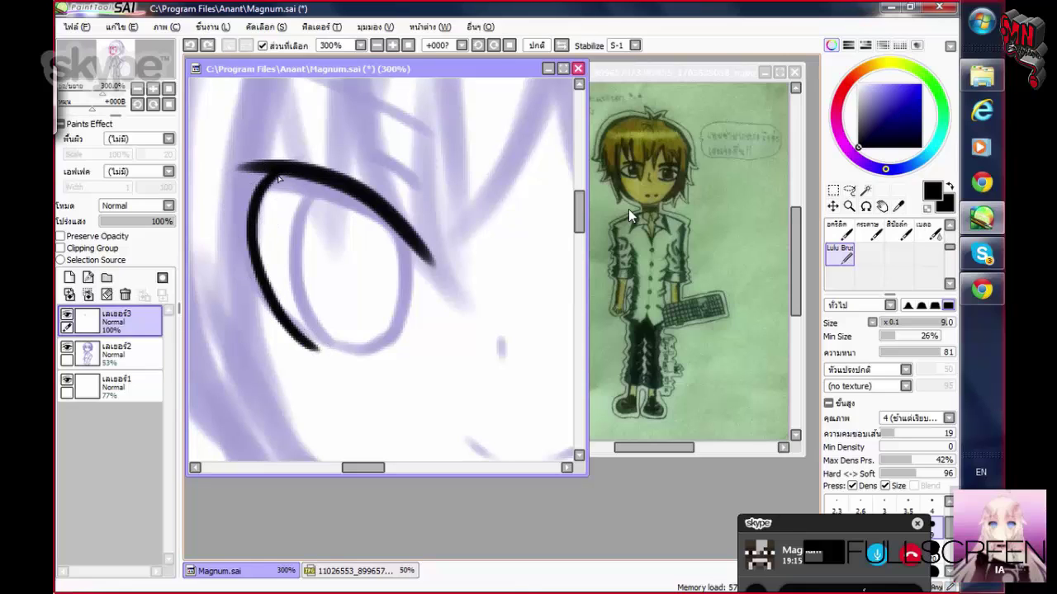
# Thicken the left eye's black upper lash and outer side curve into one joined, tapering outline with the size 9 Lulu Brush
pyautogui.moveTo(239, 175)
pyautogui.mouseDown()
pyautogui.moveTo(235, 203)
pyautogui.moveTo(264, 298)
pyautogui.moveTo(239, 218)
pyautogui.moveTo(297, 325)
pyautogui.mouseUp()
pyautogui.hotkey('ctrl', 'z')
pyautogui.moveTo(259, 261)
pyautogui.mouseDown()
pyautogui.moveTo(249, 176)
pyautogui.moveTo(236, 213)
pyautogui.moveTo(234, 177)
pyautogui.moveTo(242, 240)
pyautogui.moveTo(247, 183)
pyautogui.moveTo(241, 195)
pyautogui.moveTo(258, 176)
pyautogui.moveTo(242, 177)
pyautogui.moveTo(292, 174)
pyautogui.moveTo(312, 157)
pyautogui.moveTo(302, 185)
pyautogui.moveTo(295, 175)
pyautogui.moveTo(245, 183)
pyautogui.moveTo(373, 217)
pyautogui.moveTo(346, 215)
pyautogui.moveTo(337, 225)
pyautogui.moveTo(350, 241)
pyautogui.moveTo(375, 209)
pyautogui.moveTo(409, 250)
pyautogui.mouseUp()
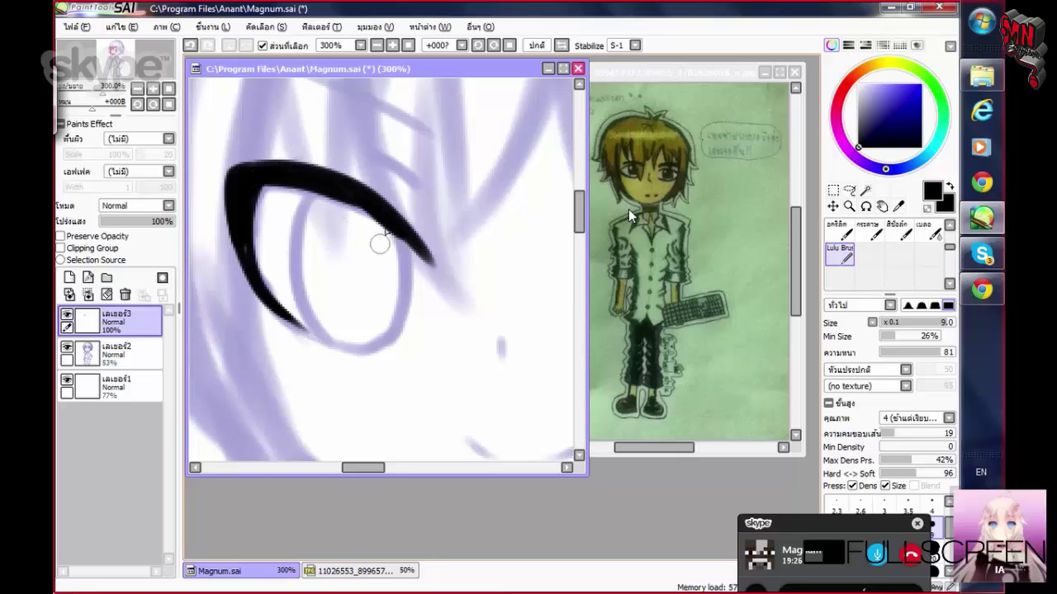
pyautogui.moveTo(307, 188)
pyautogui.mouseDown()
pyautogui.moveTo(296, 266)
pyautogui.moveTo(305, 316)
pyautogui.mouseUp()
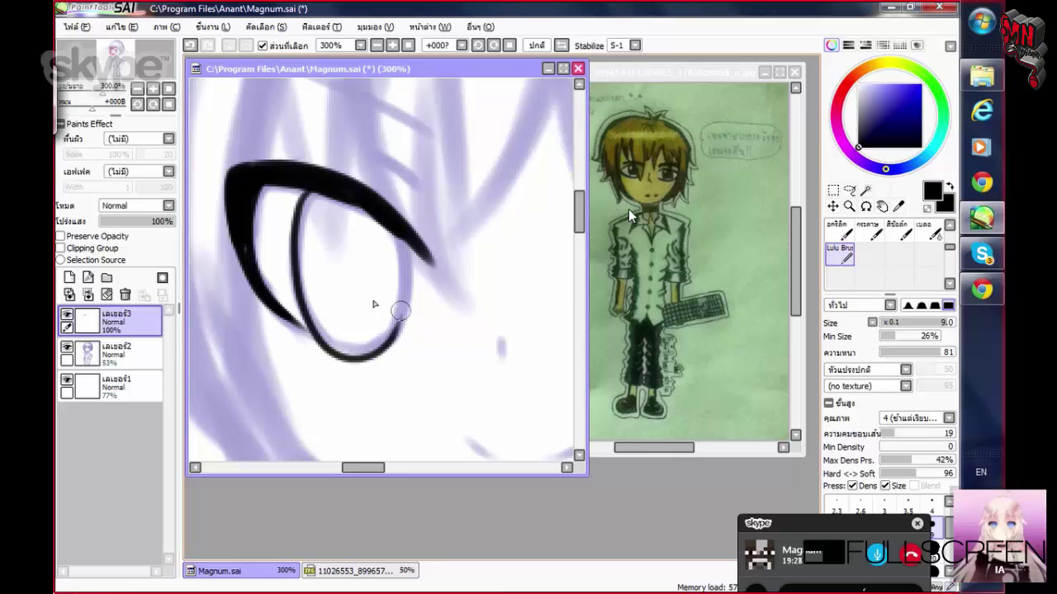
pyautogui.hotkey('ctrl', 'z')
pyautogui.moveTo(296, 185)
pyautogui.mouseDown()
pyautogui.moveTo(292, 244)
pyautogui.moveTo(338, 334)
pyautogui.mouseUp()
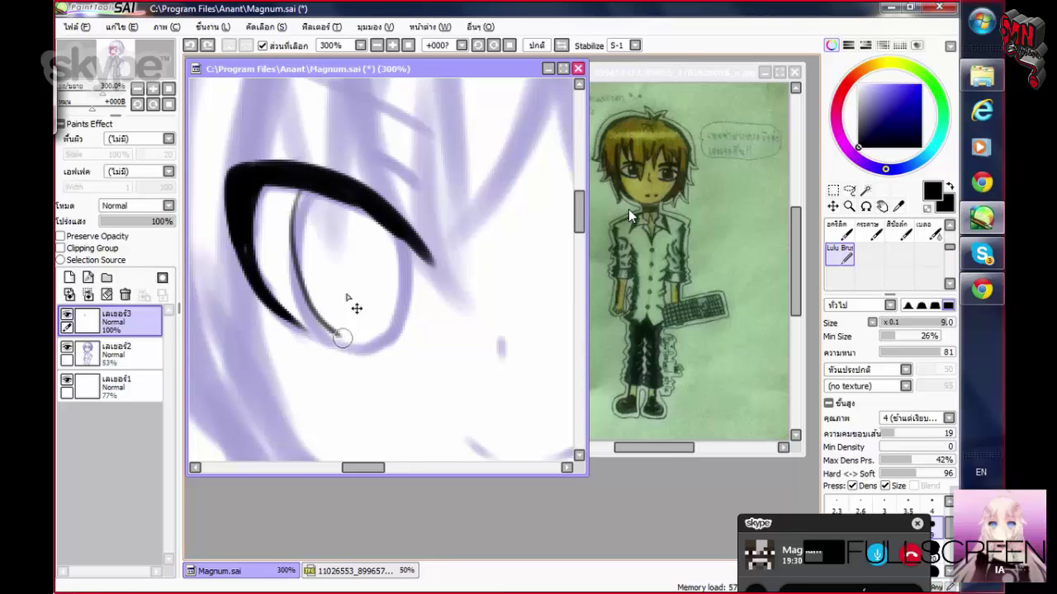
pyautogui.moveTo(299, 183)
pyautogui.mouseDown()
pyautogui.moveTo(294, 284)
pyautogui.moveTo(338, 333)
pyautogui.mouseUp()
pyautogui.hotkey('ctrl', 'z')
pyautogui.hotkey('ctrl', 'z')
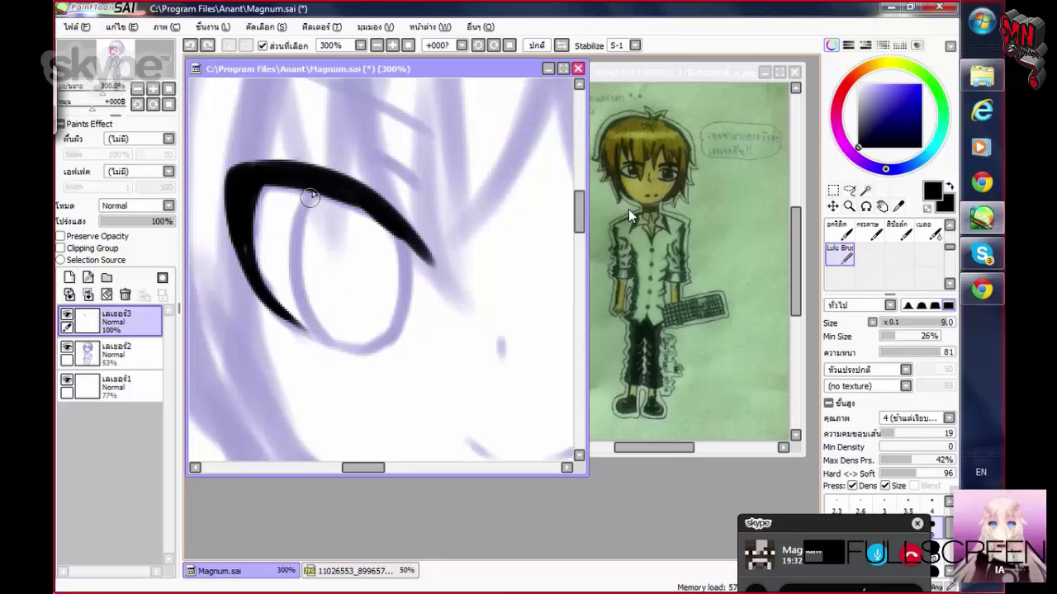
# Ink the left eye's iris as a thin black oval outline tucked under the upper lash, following the sketch
pyautogui.moveTo(306, 192)
pyautogui.mouseDown()
pyautogui.moveTo(312, 318)
pyautogui.moveTo(386, 350)
pyautogui.moveTo(417, 264)
pyautogui.moveTo(413, 245)
pyautogui.mouseUp()
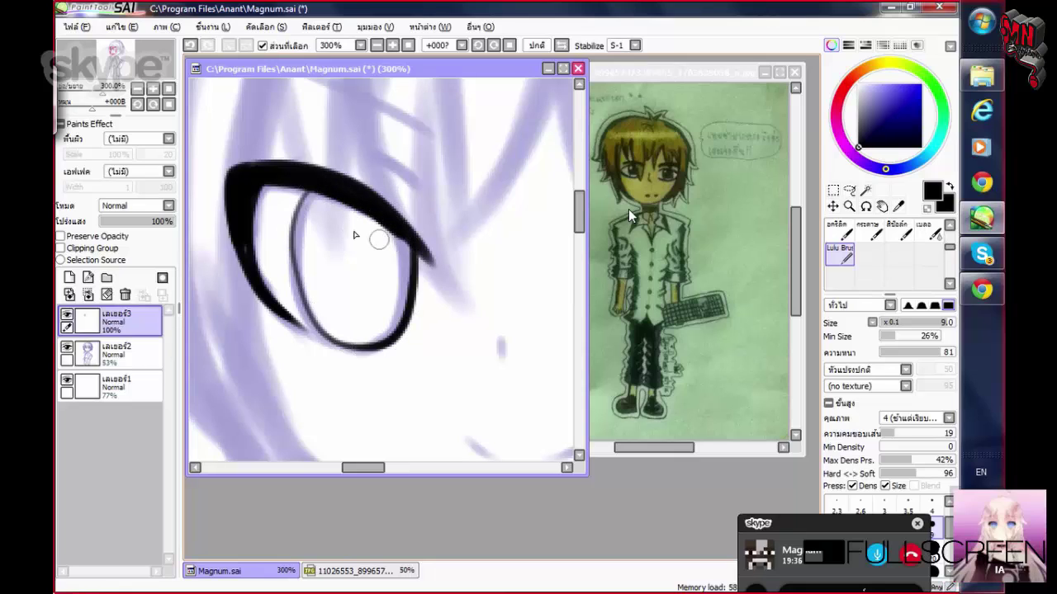
pyautogui.hotkey('ctrl', 'z')
pyautogui.moveTo(306, 193)
pyautogui.mouseDown()
pyautogui.moveTo(293, 273)
pyautogui.moveTo(309, 331)
pyautogui.moveTo(374, 353)
pyautogui.moveTo(405, 235)
pyautogui.mouseUp()
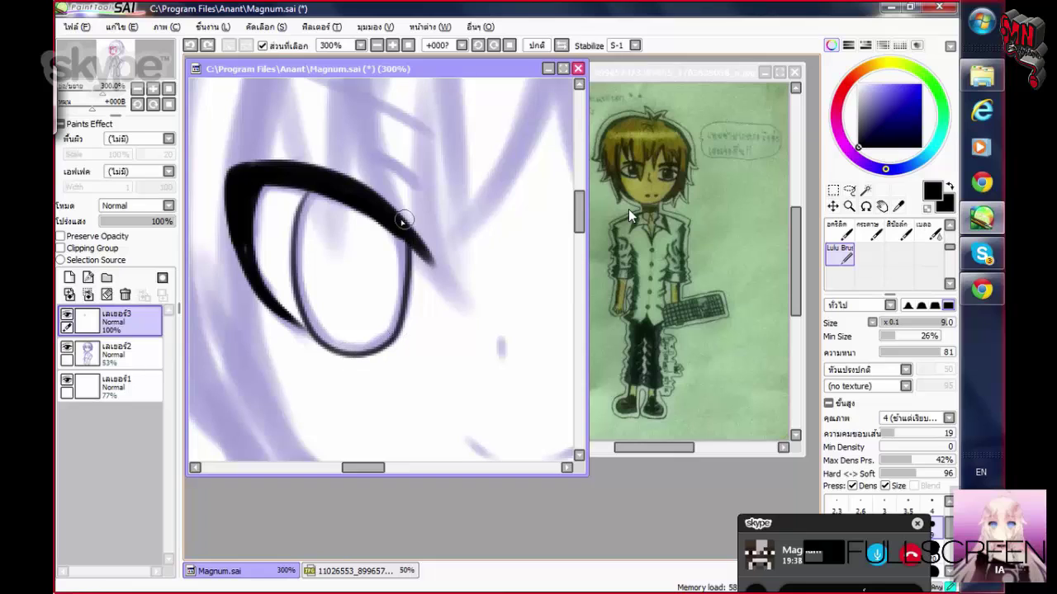
pyautogui.hotkey('ctrl', 'z')
pyautogui.moveTo(307, 174)
pyautogui.mouseDown()
pyautogui.moveTo(294, 213)
pyautogui.moveTo(307, 304)
pyautogui.moveTo(359, 349)
pyautogui.moveTo(400, 314)
pyautogui.moveTo(386, 228)
pyautogui.mouseUp()
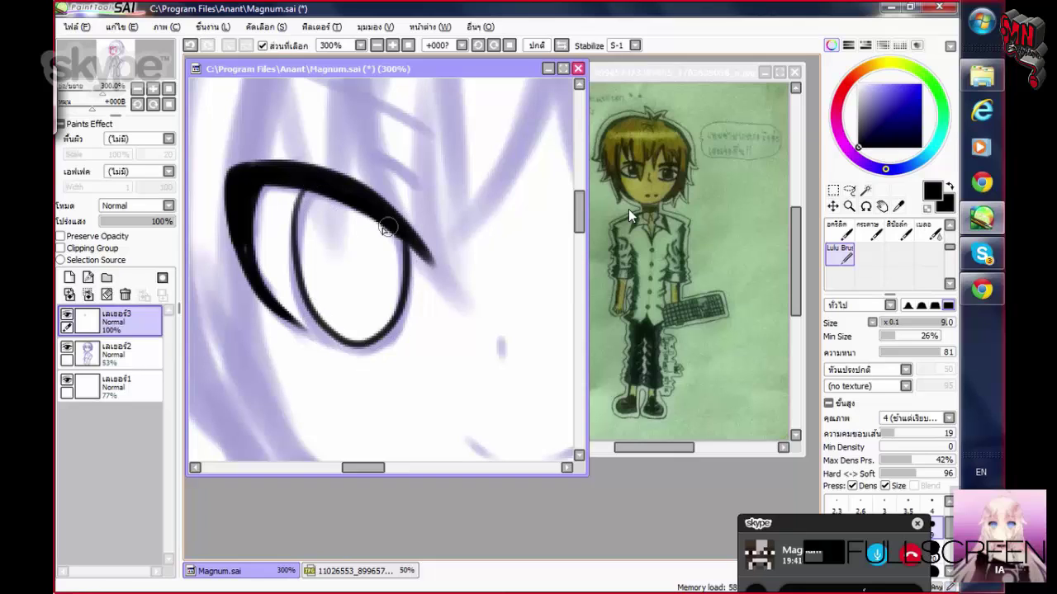
# Ink both slanted eyebrows and the short crease line above each eye with thin tapering strokes
pyautogui.scroll(-5, 368, 173)
pyautogui.scroll(4, 345, 186)
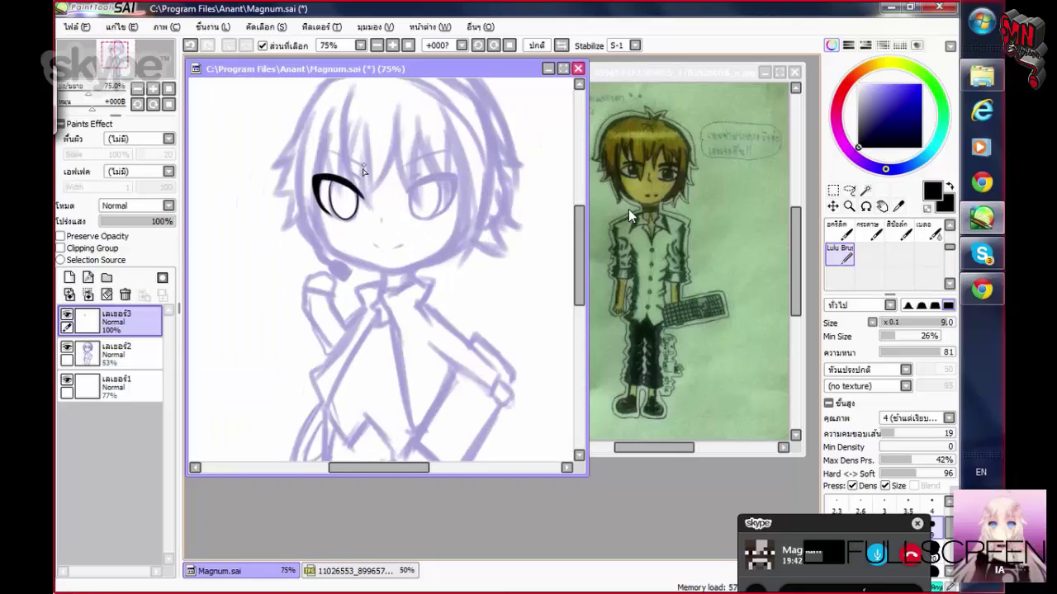
pyautogui.scroll(2, 330, 153)
pyautogui.moveTo(323, 155); pyautogui.dragTo(395, 206)
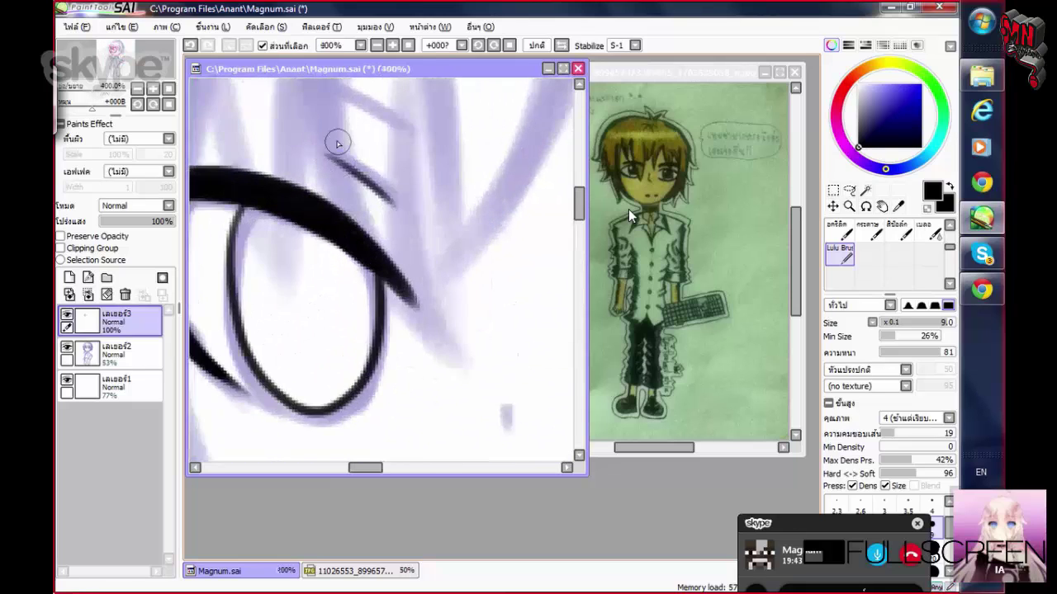
pyautogui.scroll(-4, 358, 188)
pyautogui.scroll(2, 359, 188)
pyautogui.moveTo(312, 162)
pyautogui.mouseDown()
pyautogui.moveTo(409, 219)
pyautogui.moveTo(407, 241)
pyautogui.moveTo(507, 162)
pyautogui.mouseUp()
pyautogui.hscroll(5, 417, 231)
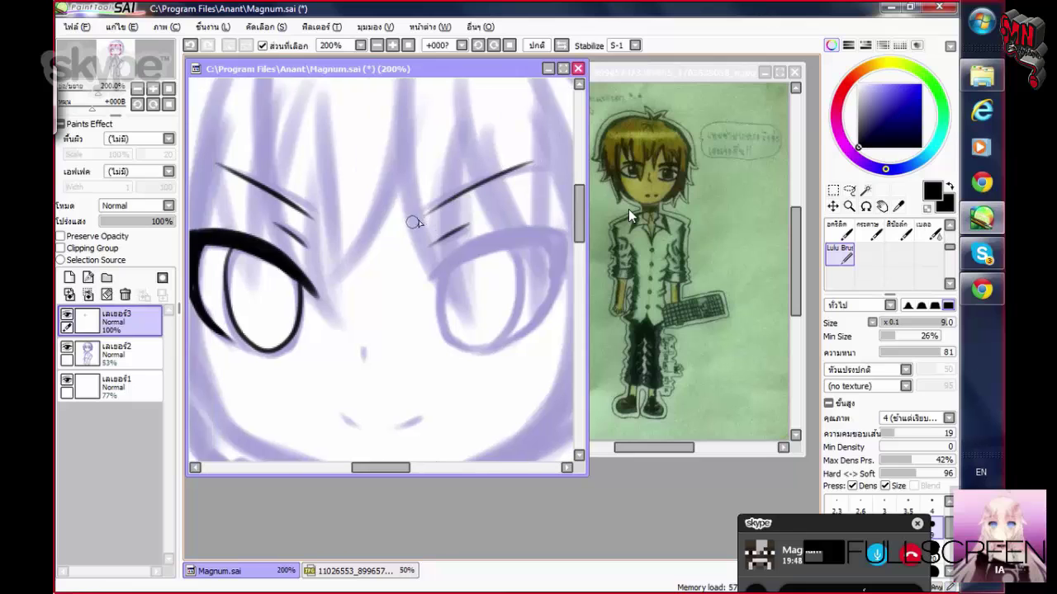
# Mask the inked left eye with the selection brush at size 105 and paste a copy of it onto a new layer
pyautogui.scroll(-2, 463, 190)
pyautogui.hscroll(-3, 380, 264)
pyautogui.scroll(2, 883, 256)
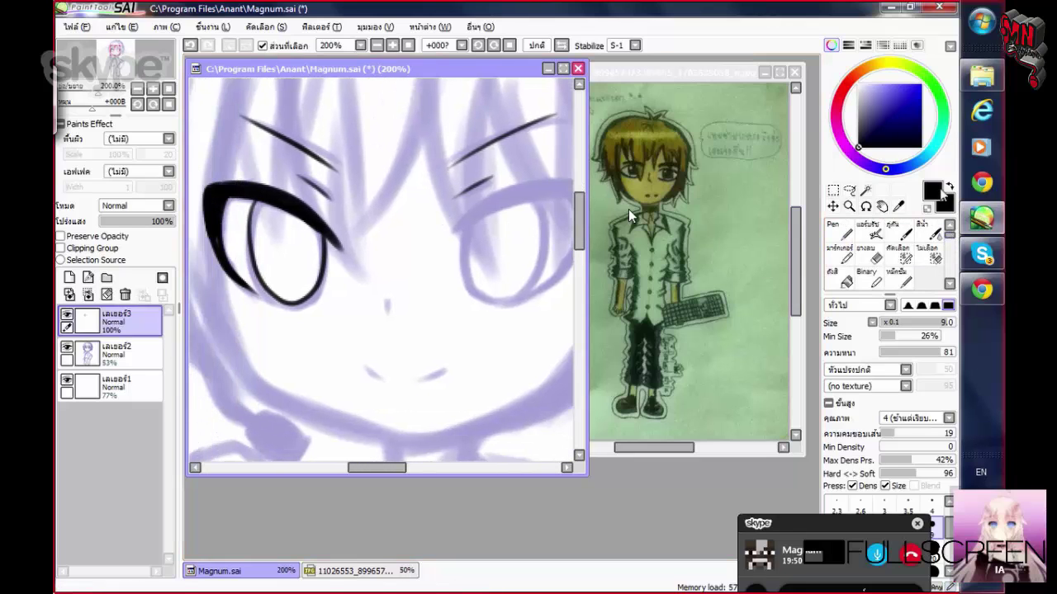
pyautogui.click(898, 253)
pyautogui.moveTo(303, 282); pyautogui.dragTo(267, 246)
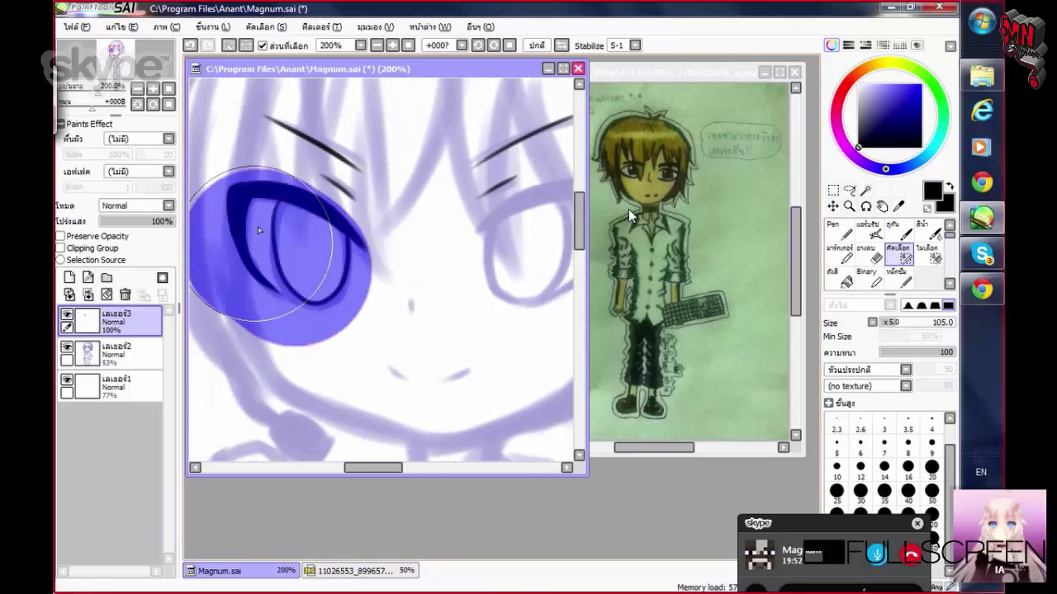
pyautogui.click(122, 27)
pyautogui.click(134, 93)
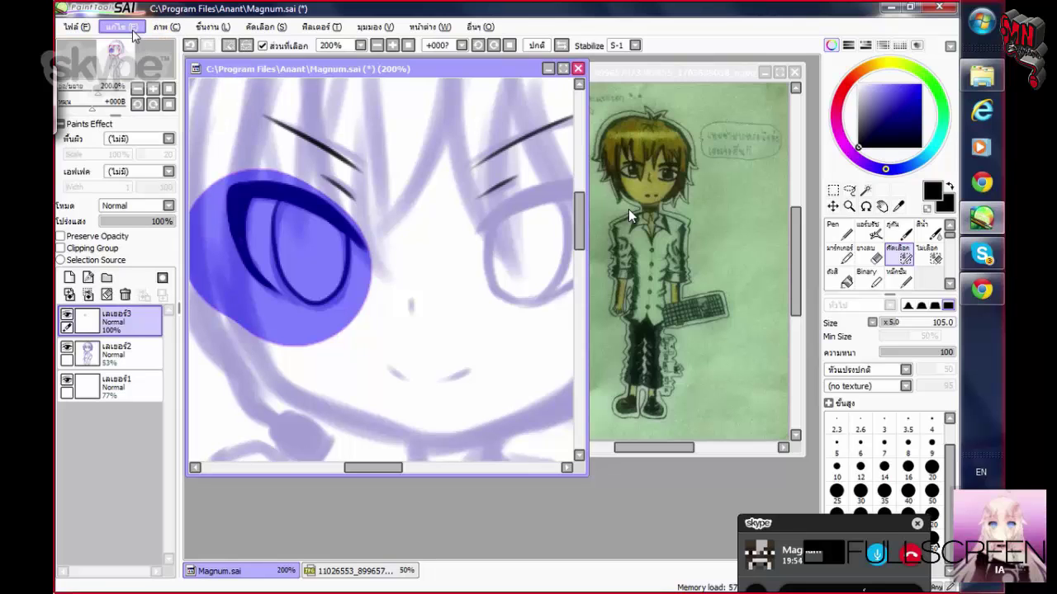
pyautogui.click(122, 27)
pyautogui.click(127, 107)
# Mirror the pasted eye horizontally, fit it slightly taller over the right eye sketch, and merge its layer down into the line art
pyautogui.hscroll(2, 380, 264)
pyautogui.hotkey('ctrl', 't')
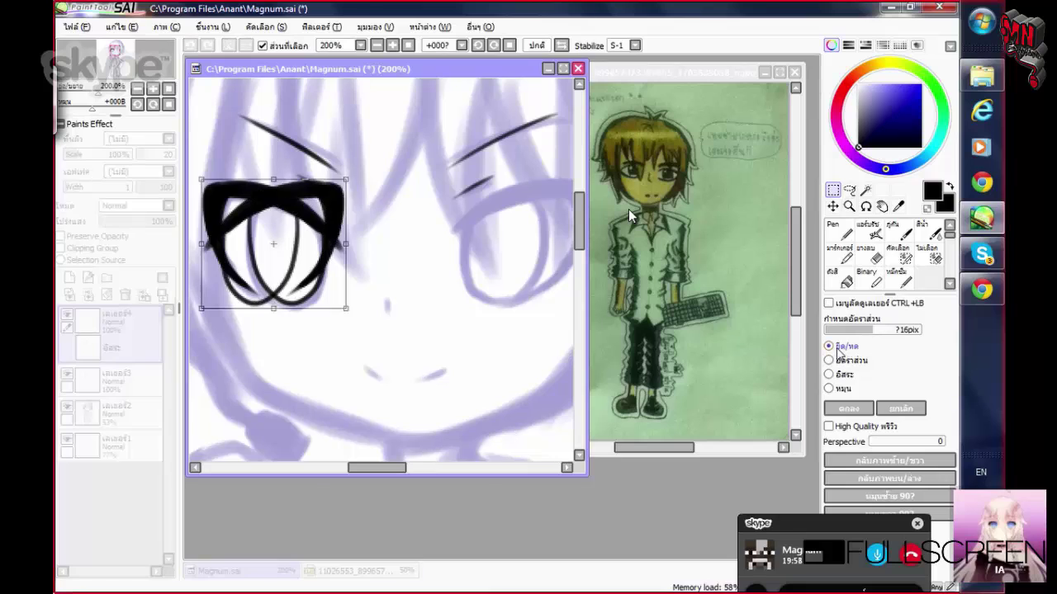
pyautogui.moveTo(307, 238); pyautogui.dragTo(511, 243)
pyautogui.hscroll(3, 460, 260)
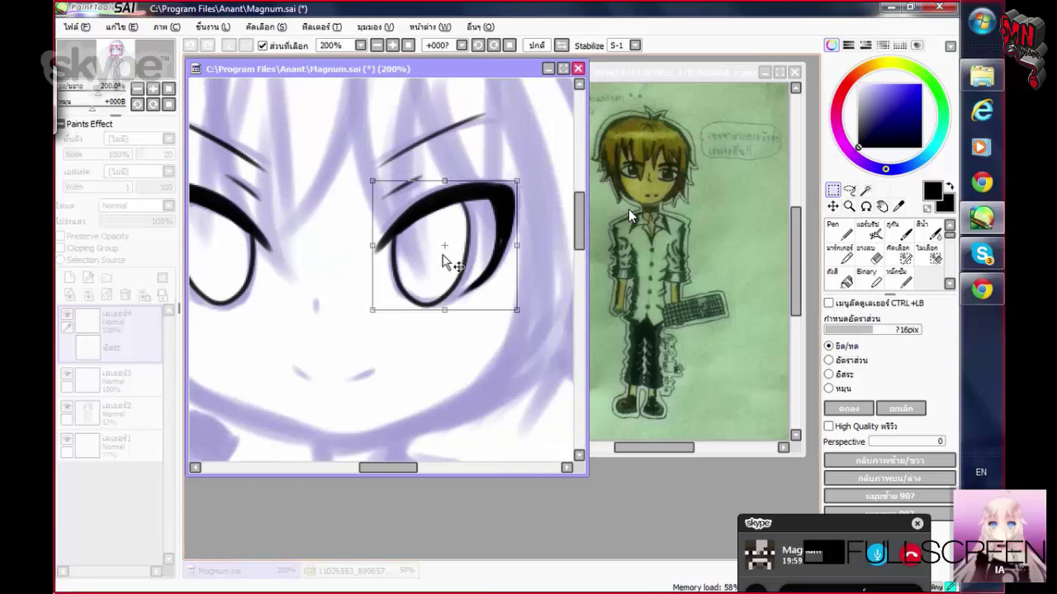
pyautogui.moveTo(445, 177); pyautogui.dragTo(446, 174)
pyautogui.moveTo(449, 231); pyautogui.dragTo(446, 233)
pyautogui.hscroll(-2, 443, 234)
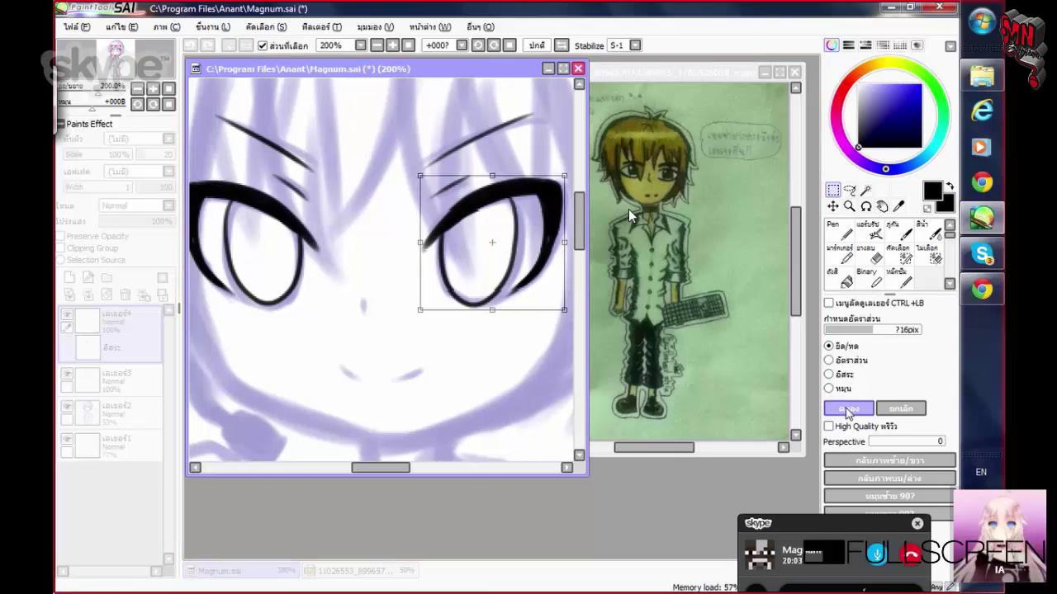
pyautogui.click(848, 409)
pyautogui.hscroll(-1, 380, 264)
pyautogui.scroll(-2, 380, 264)
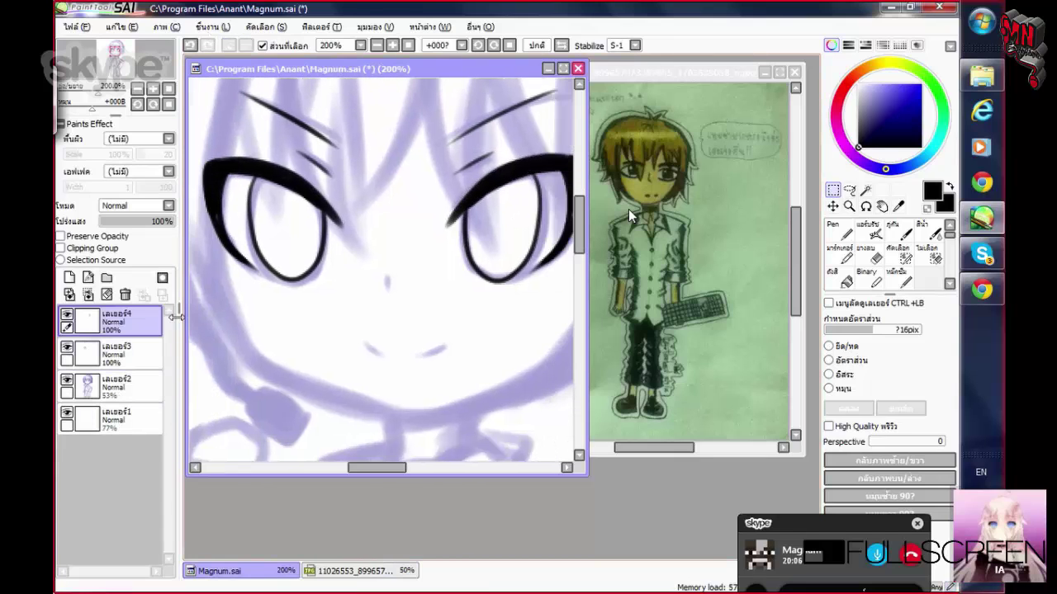
pyautogui.click(70, 295)
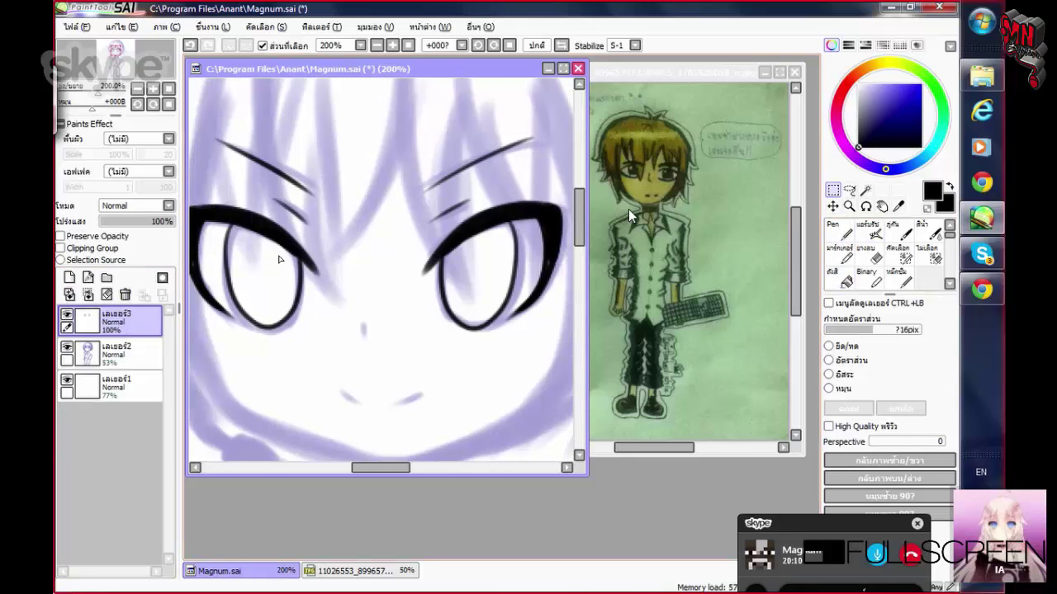
# Ink the small vertical nose mark and the two short curved strokes of the smile with the size 9 Lulu Brush
pyautogui.press('n')
pyautogui.scroll(-3, 364, 338)
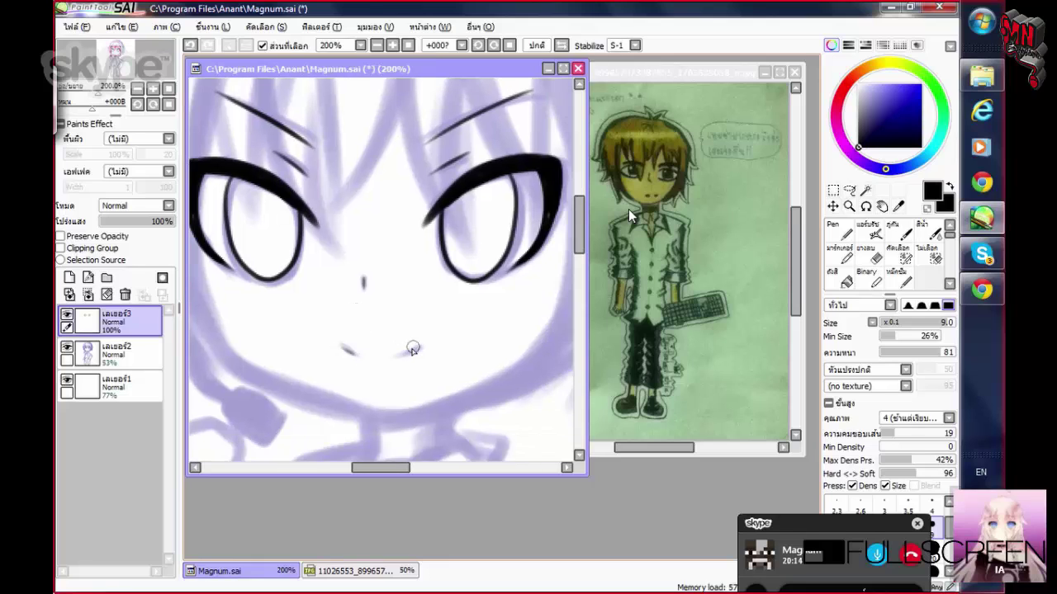
pyautogui.scroll(3, 355, 351)
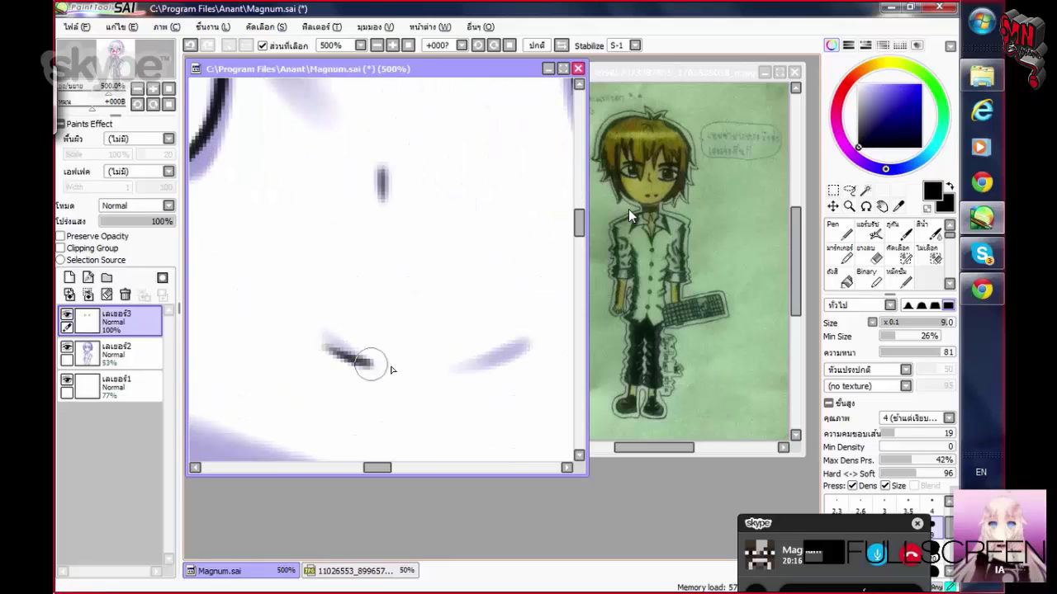
pyautogui.moveTo(512, 356); pyautogui.dragTo(434, 382)
pyautogui.scroll(-4, 434, 382)
pyautogui.scroll(3, 375, 214)
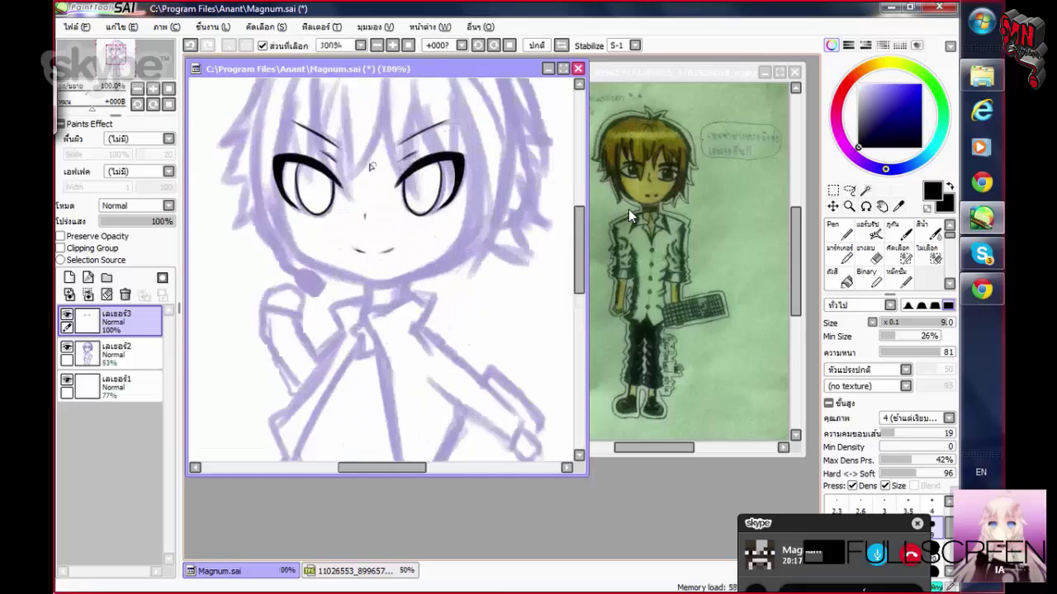
# Add a new layer and ink the left half of the jawline from beside the left eye down to the chin
pyautogui.click(70, 277)
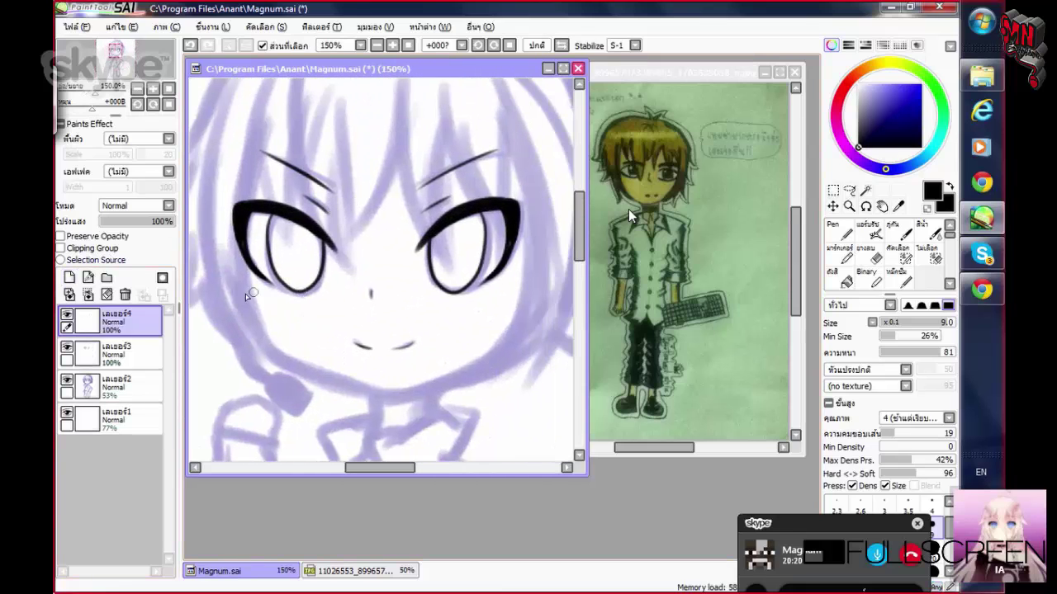
pyautogui.moveTo(240, 291)
pyautogui.mouseDown()
pyautogui.moveTo(271, 349)
pyautogui.moveTo(336, 383)
pyautogui.moveTo(388, 391)
pyautogui.mouseUp()
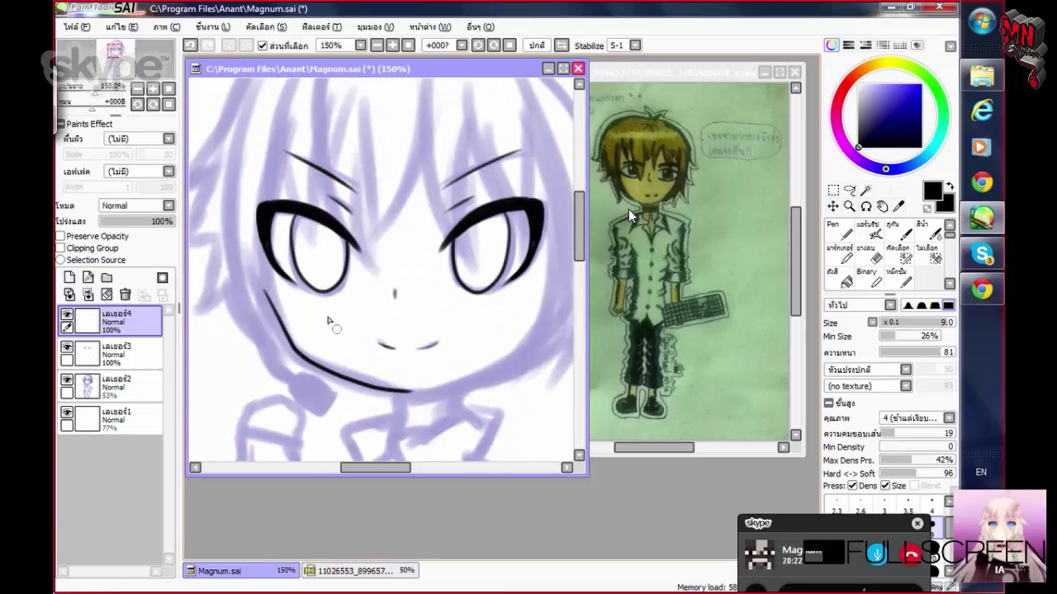
pyautogui.moveTo(347, 299); pyautogui.dragTo(371, 324)
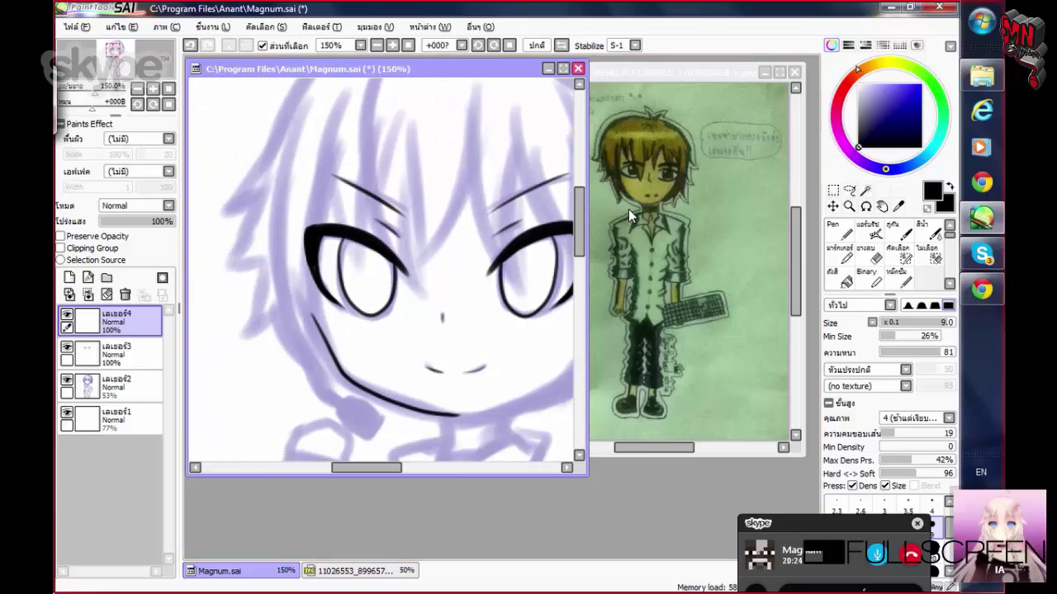
pyautogui.click(893, 84)
pyautogui.click(912, 85)
pyautogui.moveTo(435, 377)
pyautogui.mouseDown()
pyautogui.moveTo(404, 345)
pyautogui.moveTo(461, 346)
pyautogui.moveTo(407, 345)
pyautogui.mouseUp()
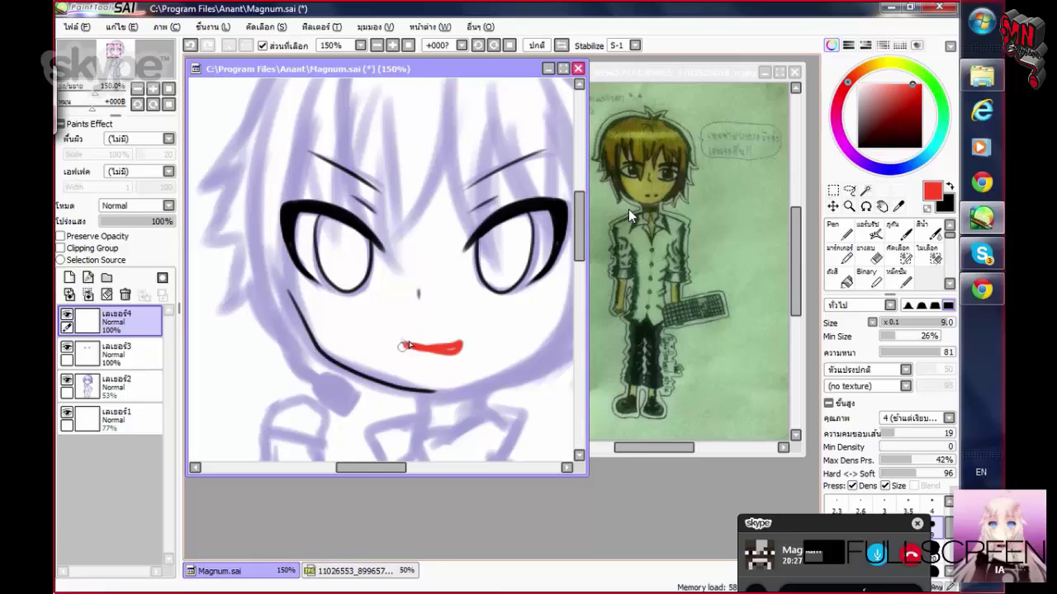
pyautogui.scroll(-3, 407, 345)
pyautogui.hotkey('ctrl', 'z')
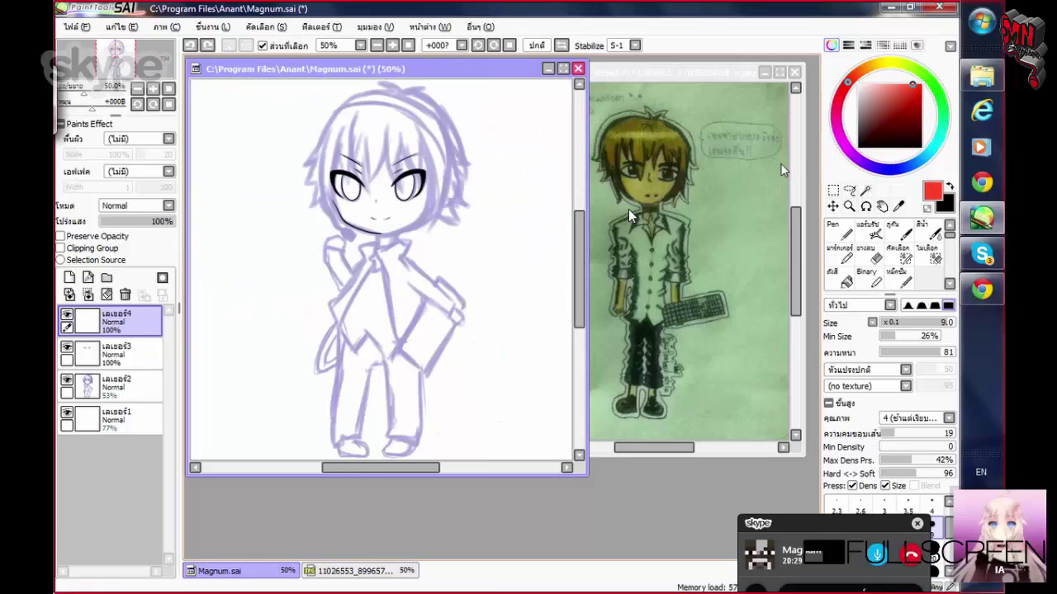
pyautogui.press('x')
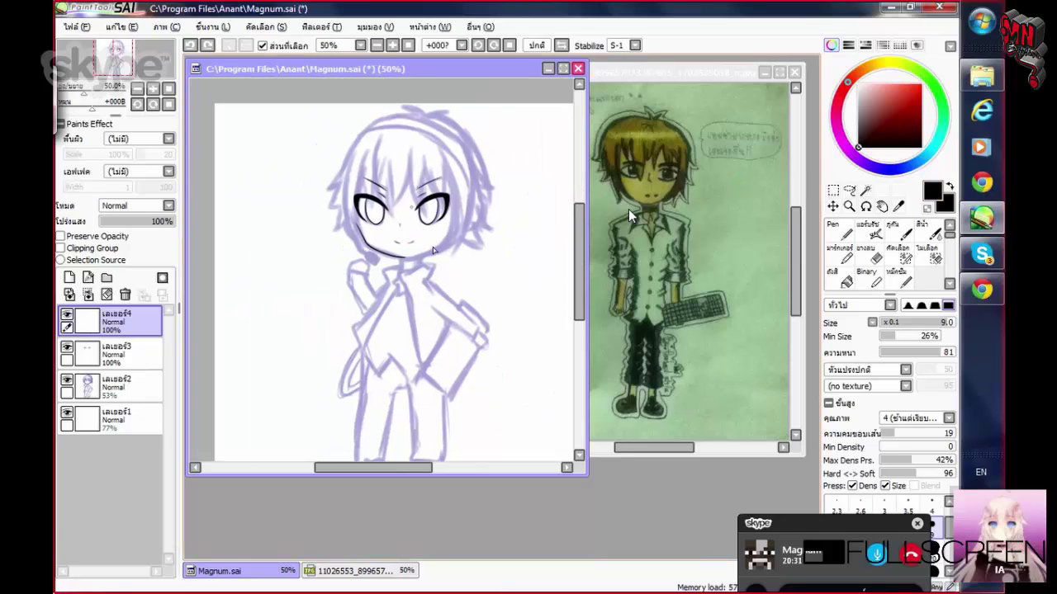
# Ink the right half of the jawline in black and the two short neck lines beneath the chin
pyautogui.moveTo(434, 249); pyautogui.dragTo(413, 262)
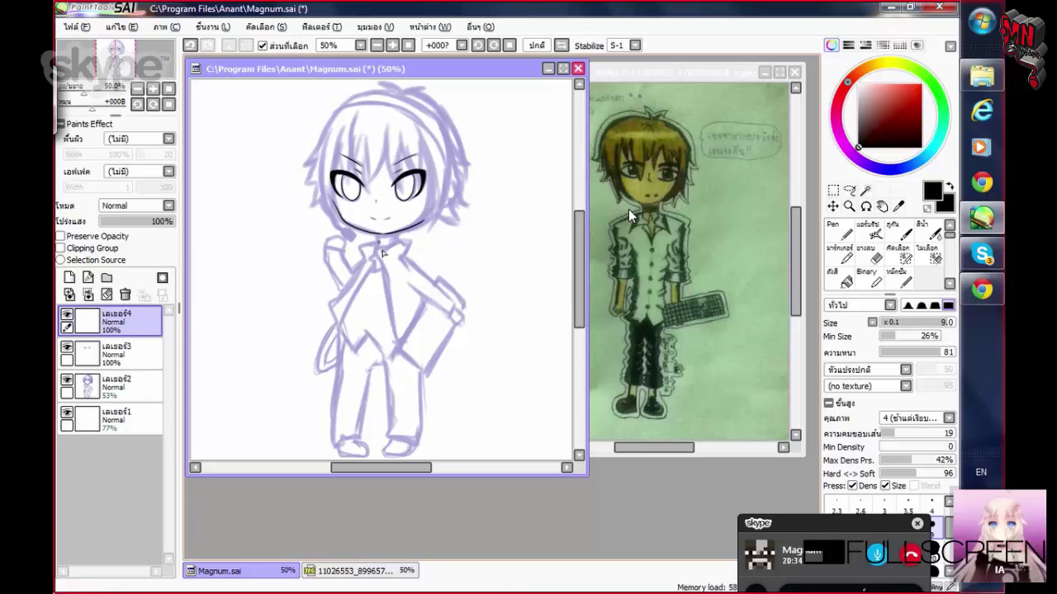
pyautogui.scroll(3, 382, 253)
pyautogui.moveTo(360, 263); pyautogui.dragTo(363, 329)
pyautogui.moveTo(495, 205); pyautogui.dragTo(492, 279)
pyautogui.scroll(-3, 388, 221)
pyautogui.scroll(3, 388, 221)
pyautogui.moveTo(388, 222); pyautogui.dragTo(368, 244)
# Add a new layer and ink the pointed fringe strands falling across the forehead and over both eyes
pyautogui.click(69, 278)
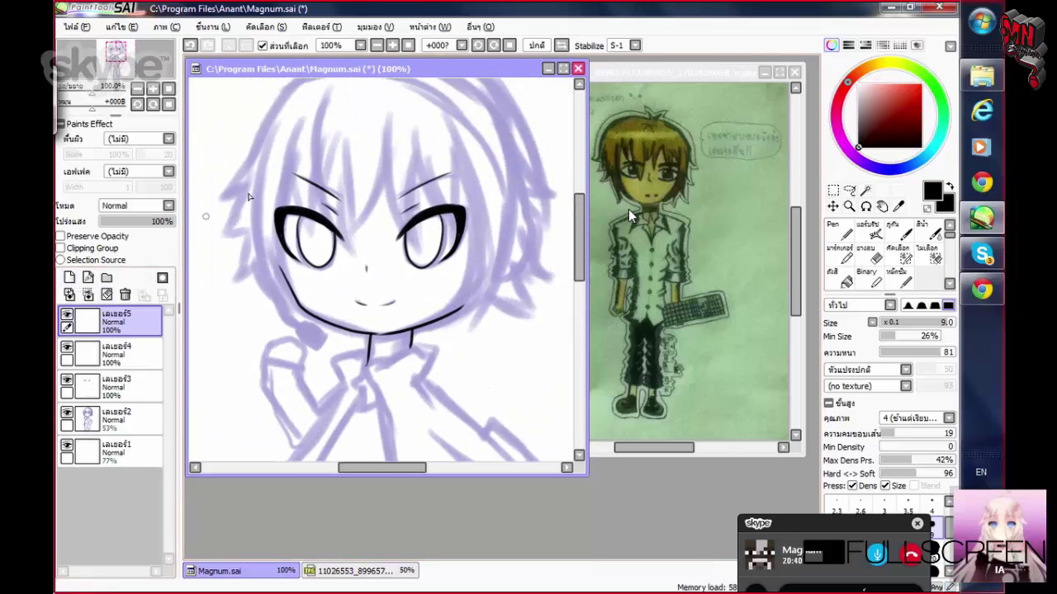
pyautogui.moveTo(337, 91)
pyautogui.mouseDown()
pyautogui.moveTo(315, 164)
pyautogui.moveTo(365, 274)
pyautogui.mouseUp()
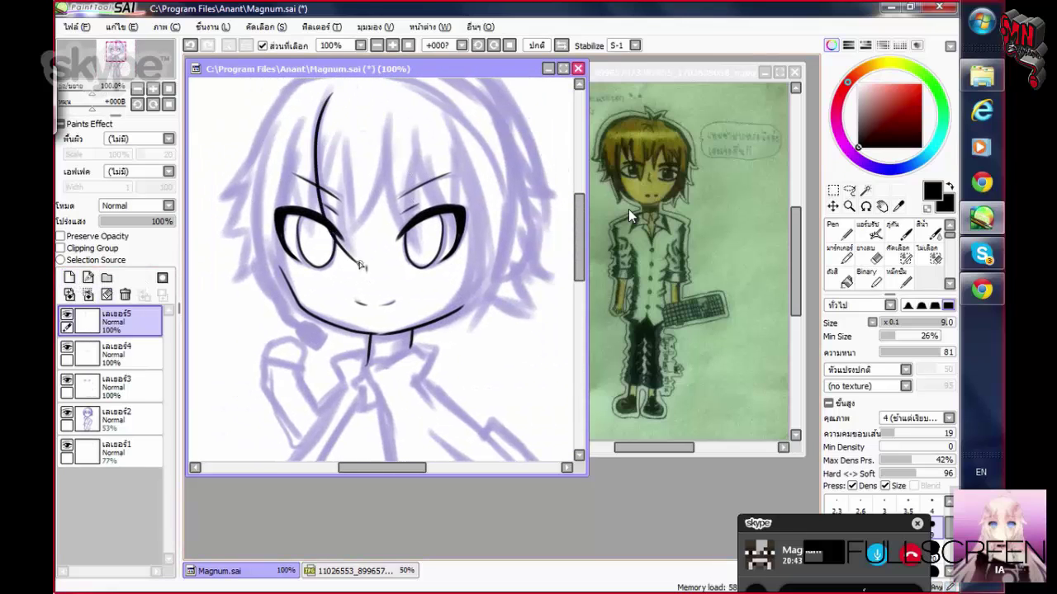
pyautogui.moveTo(314, 107)
pyautogui.mouseDown()
pyautogui.moveTo(297, 202)
pyautogui.moveTo(301, 299)
pyautogui.moveTo(339, 337)
pyautogui.moveTo(322, 244)
pyautogui.mouseUp()
pyautogui.hotkey('ctrl', 'z')
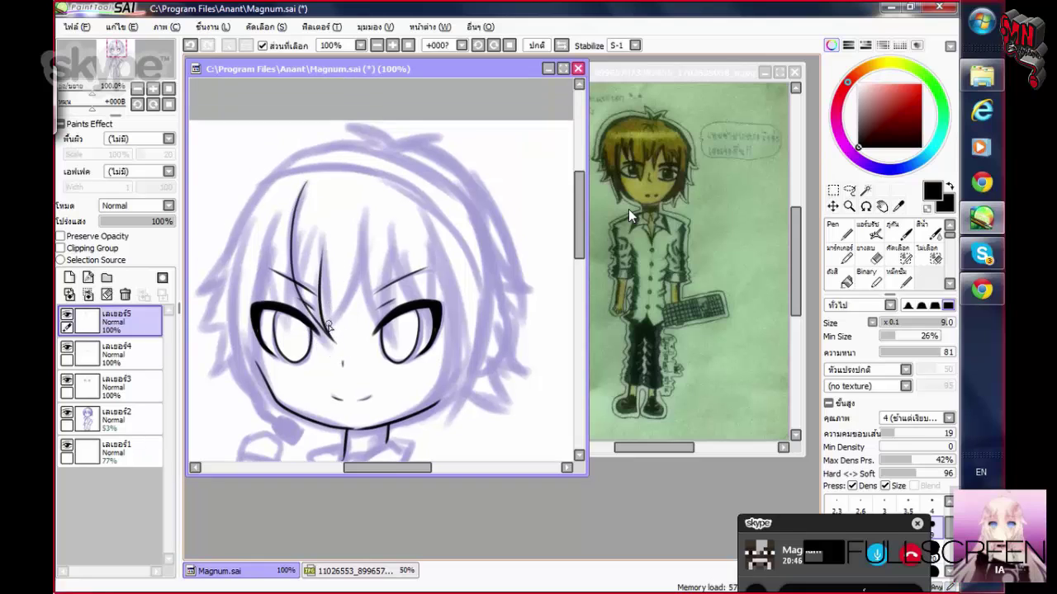
pyautogui.moveTo(329, 327)
pyautogui.mouseDown()
pyautogui.moveTo(370, 221)
pyautogui.moveTo(361, 280)
pyautogui.moveTo(392, 333)
pyautogui.moveTo(397, 234)
pyautogui.moveTo(416, 301)
pyautogui.mouseUp()
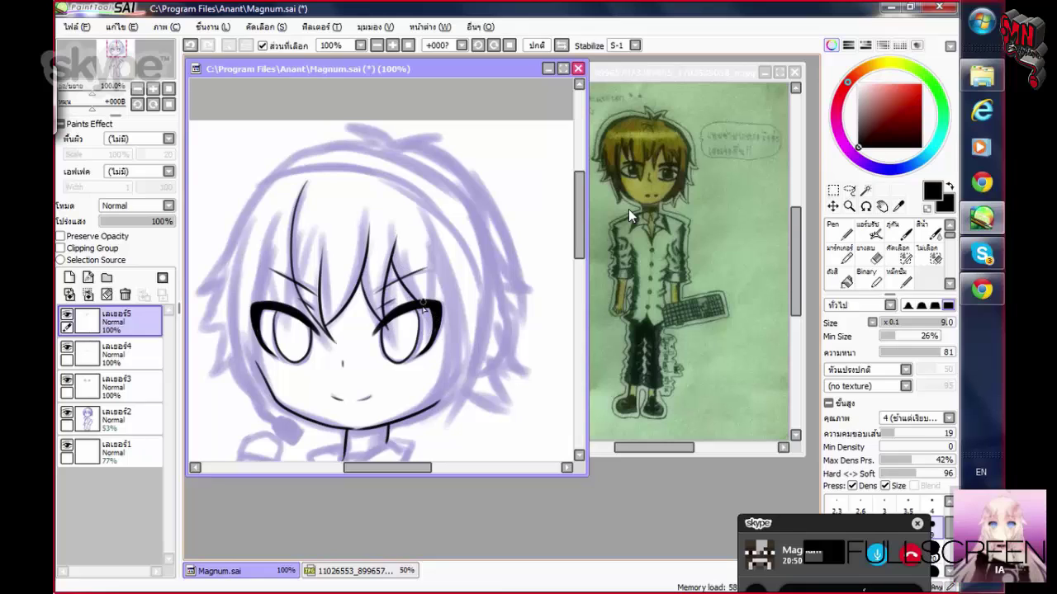
pyautogui.moveTo(427, 232); pyautogui.dragTo(426, 294)
pyautogui.scroll(-2, 413, 260)
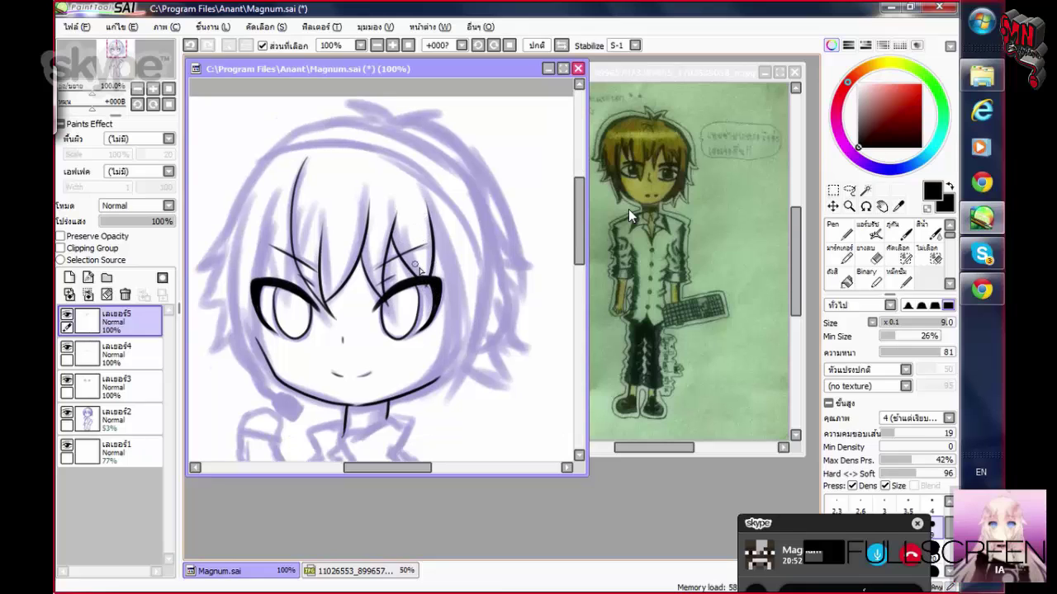
# Ink the long side lock curving past the outer edge of the right eye down to the jaw
pyautogui.moveTo(426, 195)
pyautogui.mouseDown()
pyautogui.moveTo(449, 302)
pyautogui.moveTo(442, 330)
pyautogui.mouseUp()
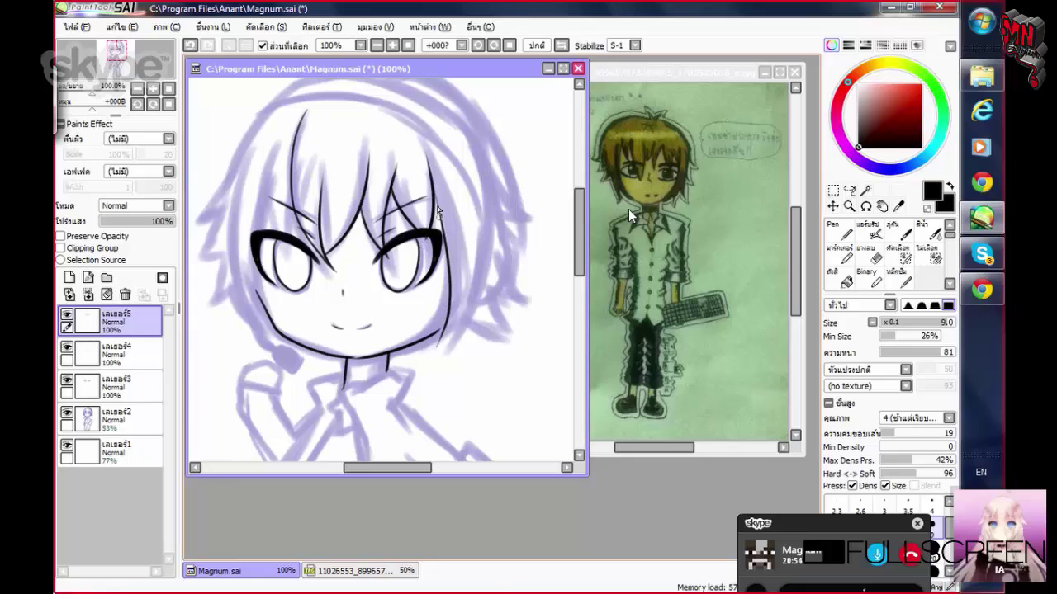
pyautogui.hotkey('ctrl', 'z')
pyautogui.moveTo(431, 192); pyautogui.dragTo(422, 339)
pyautogui.hotkey('ctrl', 'z')
pyautogui.moveTo(431, 192)
pyautogui.mouseDown()
pyautogui.moveTo(441, 315)
pyautogui.moveTo(422, 338)
pyautogui.moveTo(460, 320)
pyautogui.mouseUp()
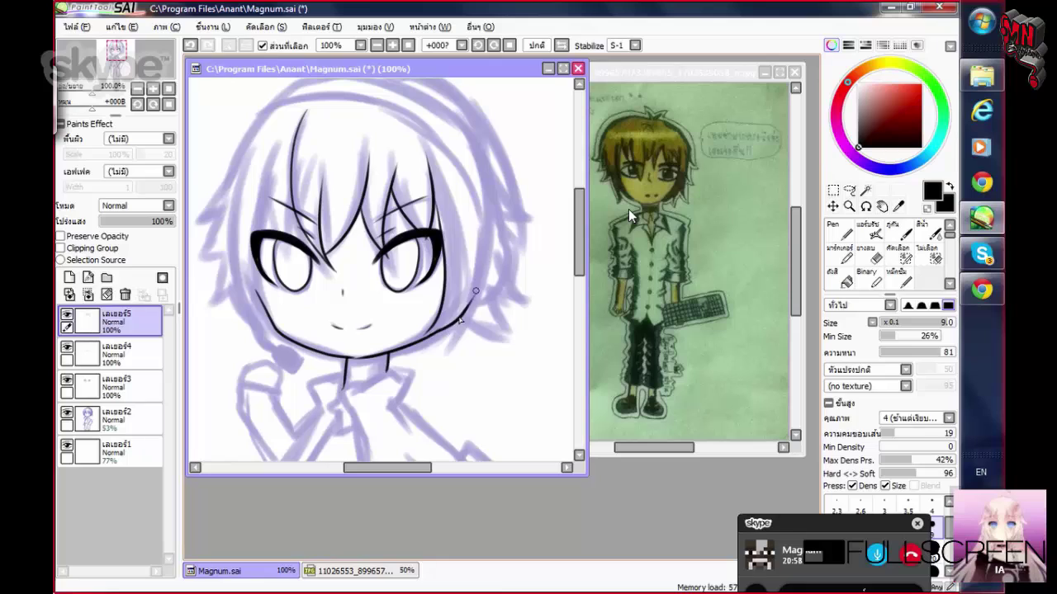
# Ink the outer curve of the right side lock, sweeping down to meet its tip at the jawline
pyautogui.hotkey('ctrl', 'z')
pyautogui.moveTo(471, 272)
pyautogui.mouseDown()
pyautogui.moveTo(433, 333)
pyautogui.moveTo(472, 318)
pyautogui.mouseUp()
pyautogui.hotkey('ctrl', 'z')
pyautogui.moveTo(479, 271)
pyautogui.mouseDown()
pyautogui.moveTo(444, 334)
pyautogui.moveTo(425, 334)
pyautogui.moveTo(465, 302)
pyautogui.moveTo(464, 241)
pyautogui.mouseUp()
pyautogui.hotkey('ctrl', 'z')
pyautogui.scroll(-1, 392, 196)
pyautogui.hscroll(-1, 484, 246)
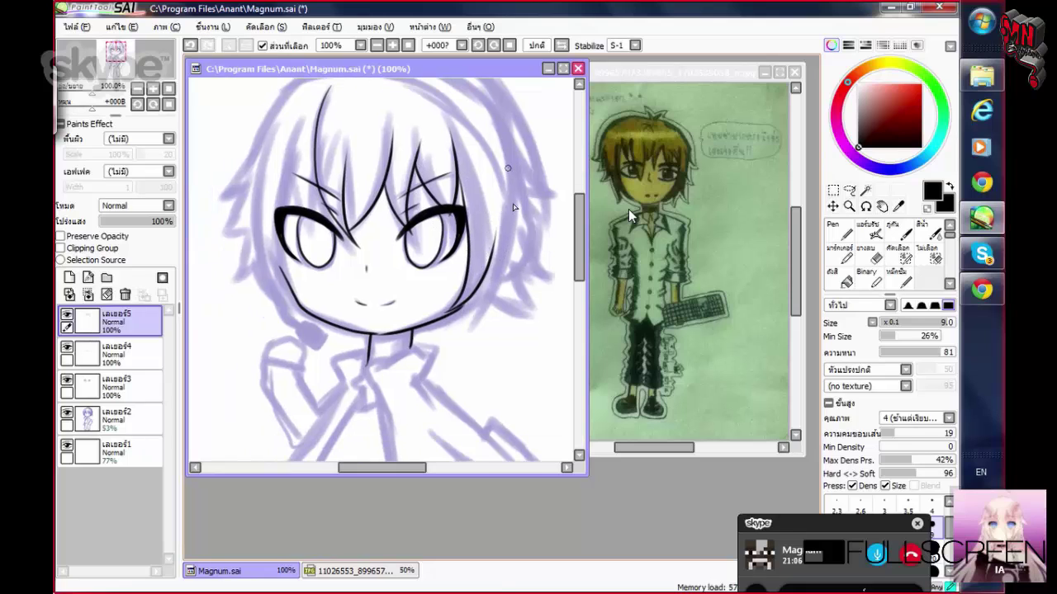
# Ink the outer line of the right side lock and close its pointed tip below the jaw
pyautogui.moveTo(507, 169)
pyautogui.mouseDown()
pyautogui.moveTo(493, 297)
pyautogui.moveTo(454, 332)
pyautogui.mouseUp()
pyautogui.scroll(3, 461, 312)
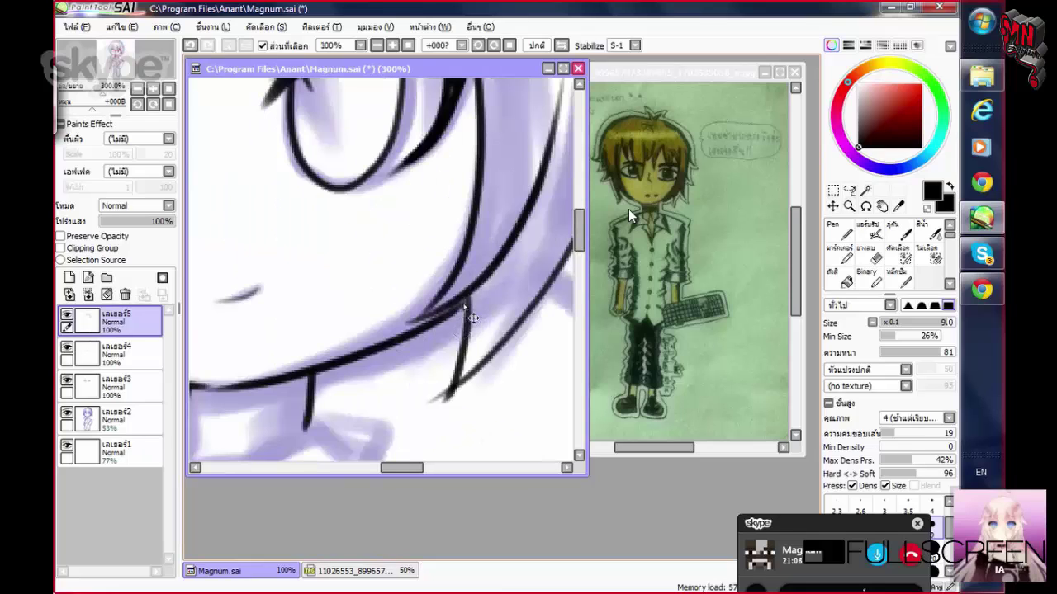
pyautogui.moveTo(475, 297); pyautogui.dragTo(423, 402)
pyautogui.hotkey('ctrl', 'z')
pyautogui.moveTo(474, 288); pyautogui.dragTo(429, 402)
pyautogui.moveTo(462, 347)
pyautogui.mouseDown()
pyautogui.moveTo(427, 401)
pyautogui.moveTo(484, 347)
pyautogui.mouseUp()
pyautogui.scroll(-4, 459, 331)
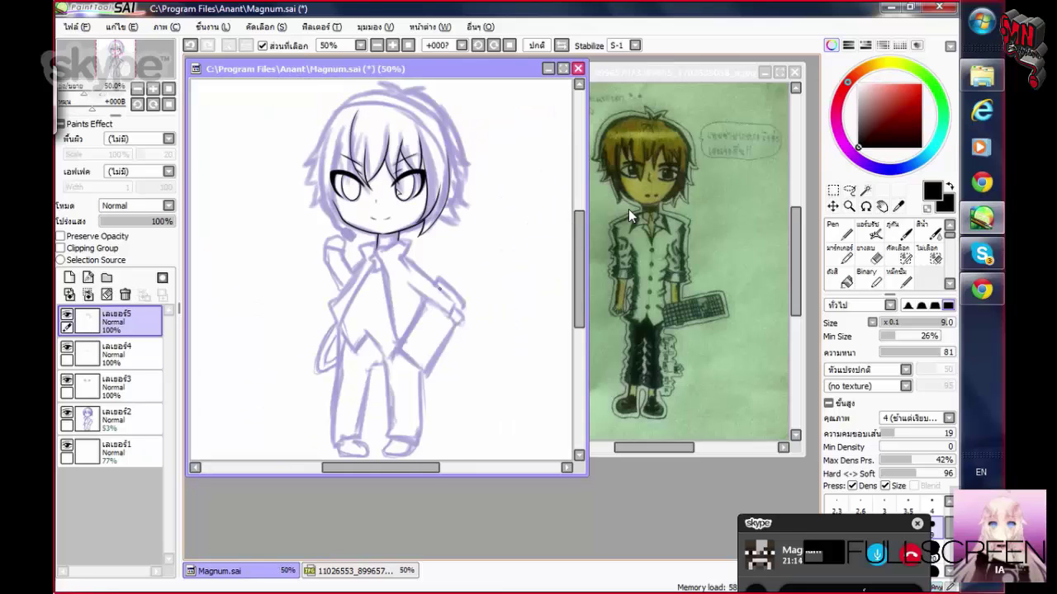
# Ink the fringe strand over the left eye and the long left side lock running down past the jaw
pyautogui.scroll(3, 339, 205)
pyautogui.scroll(2, 338, 205)
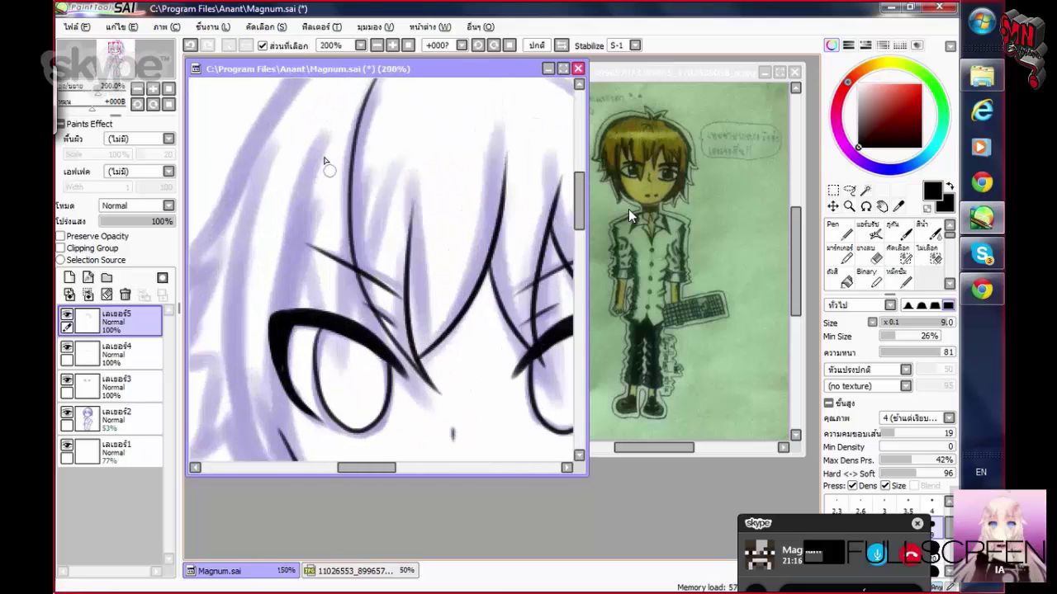
pyautogui.moveTo(324, 145)
pyautogui.mouseDown()
pyautogui.moveTo(308, 274)
pyautogui.moveTo(353, 371)
pyautogui.moveTo(357, 278)
pyautogui.mouseUp()
pyautogui.scroll(-2, 356, 277)
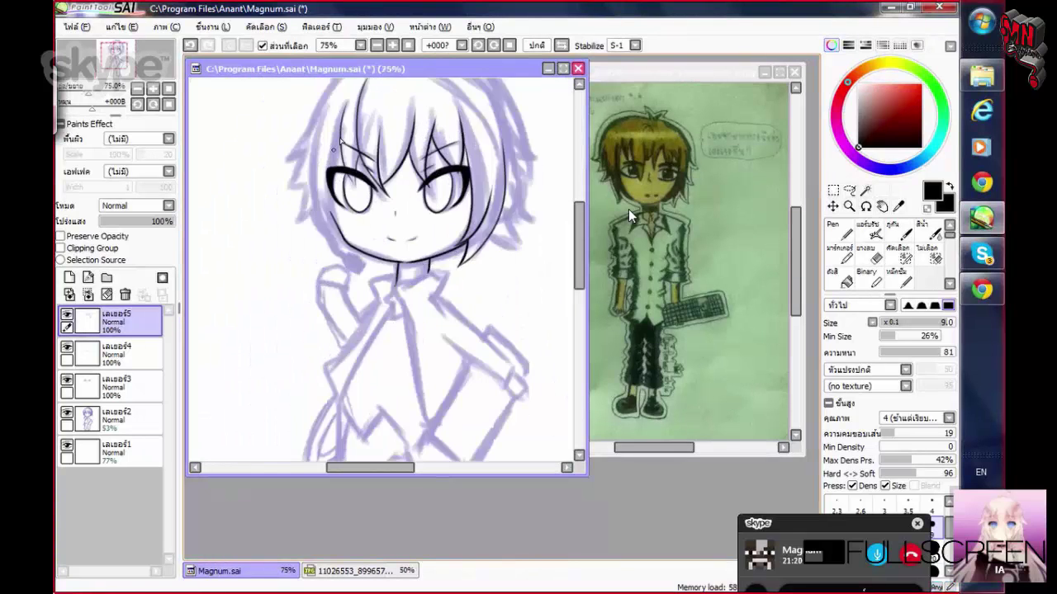
pyautogui.scroll(2, 331, 141)
pyautogui.moveTo(331, 142)
pyautogui.mouseDown()
pyautogui.moveTo(287, 266)
pyautogui.moveTo(313, 349)
pyautogui.moveTo(340, 383)
pyautogui.moveTo(323, 271)
pyautogui.moveTo(349, 191)
pyautogui.moveTo(323, 254)
pyautogui.mouseUp()
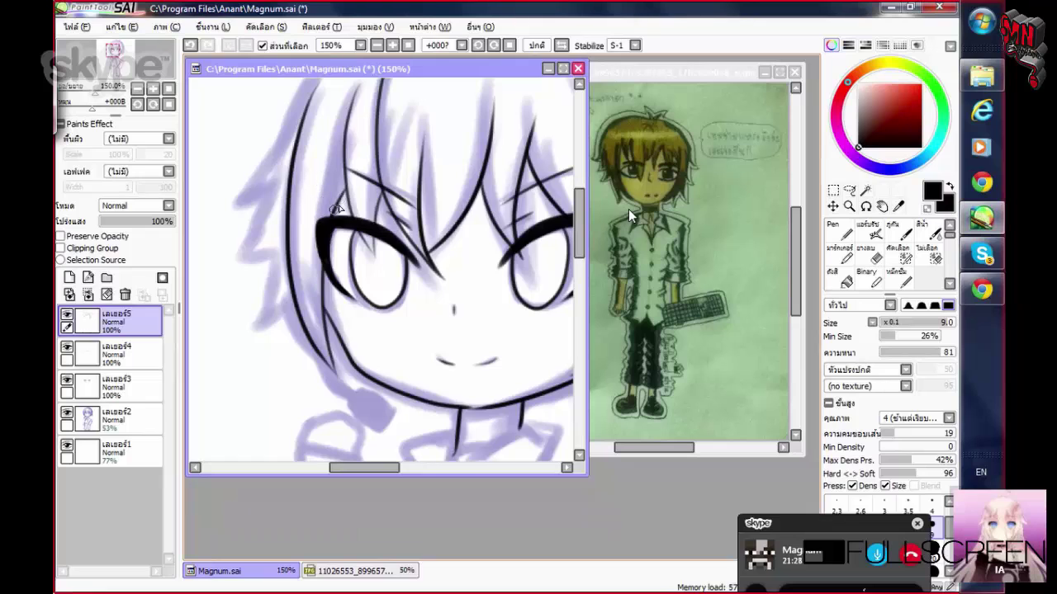
pyautogui.scroll(-3, 337, 208)
pyautogui.scroll(4, 314, 219)
pyautogui.scroll(-4, 289, 225)
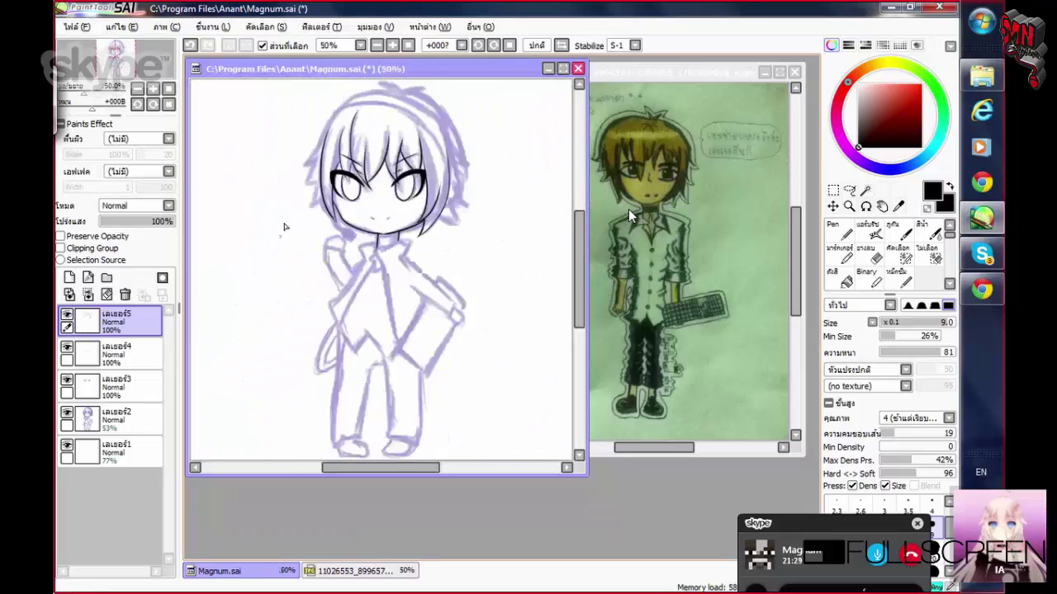
# Ink the outer left hair silhouette with its jagged spikes and join it to the side lock's tip below the jaw
pyautogui.scroll(3, 284, 226)
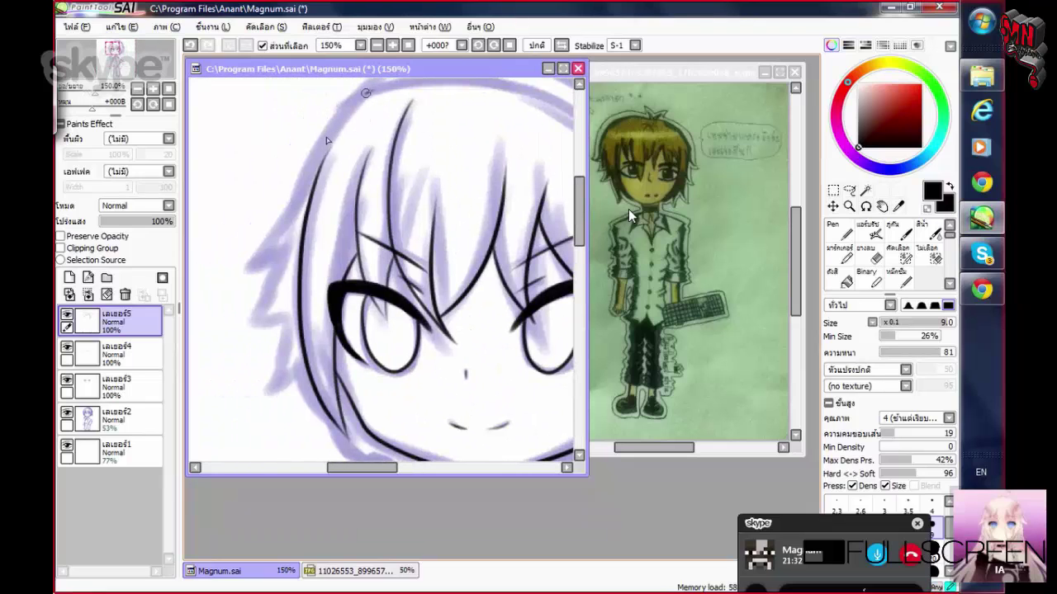
pyautogui.moveTo(366, 93)
pyautogui.mouseDown()
pyautogui.moveTo(251, 274)
pyautogui.moveTo(279, 249)
pyautogui.moveTo(242, 316)
pyautogui.moveTo(286, 310)
pyautogui.moveTo(282, 300)
pyautogui.moveTo(268, 386)
pyautogui.mouseUp()
pyautogui.scroll(-2, 297, 347)
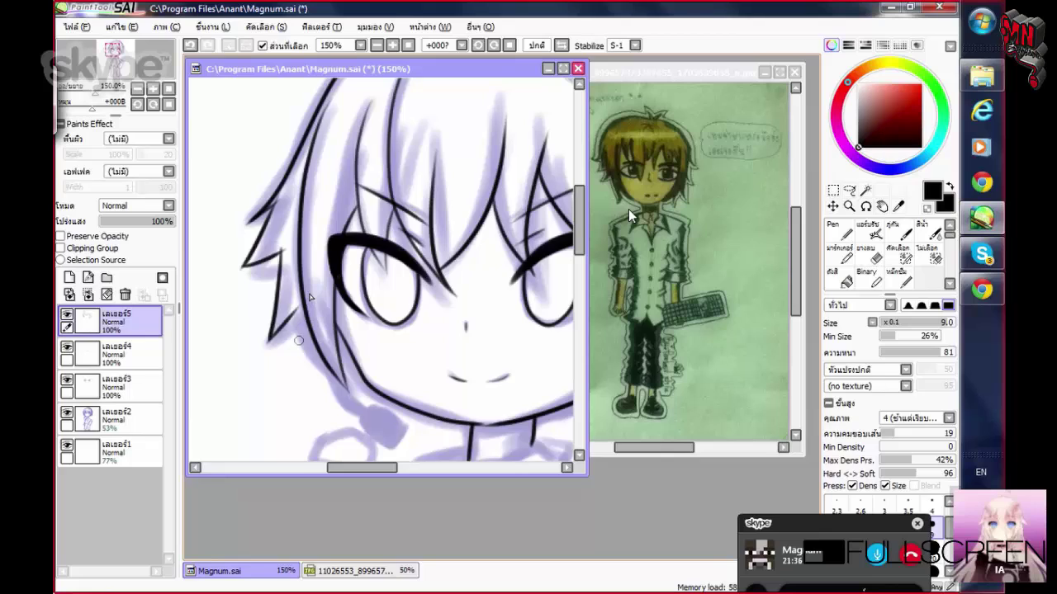
pyautogui.scroll(-1, 311, 297)
pyautogui.moveTo(350, 387); pyautogui.dragTo(352, 352)
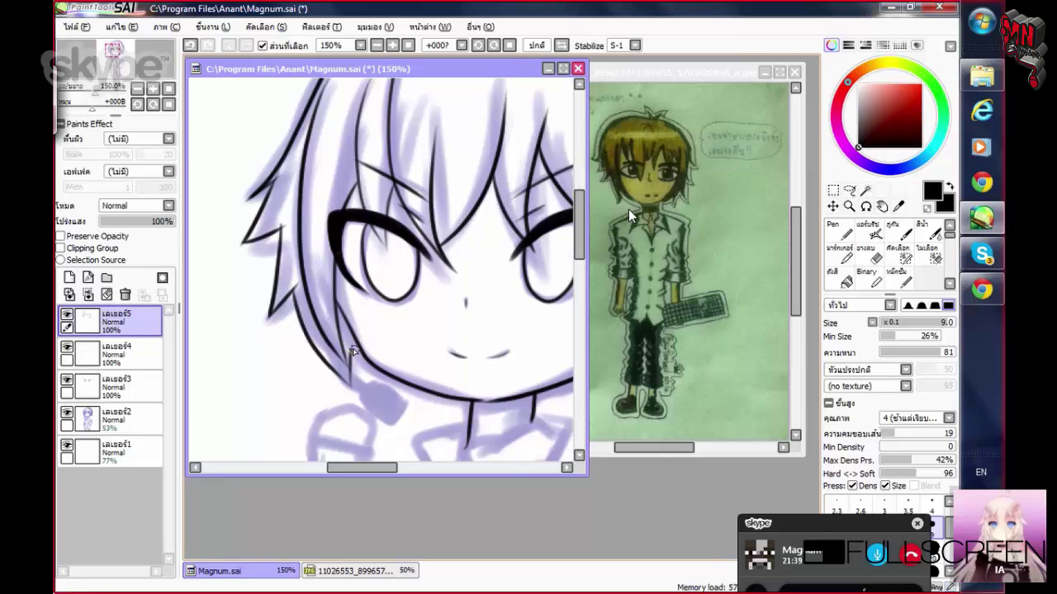
pyautogui.scroll(1, 352, 351)
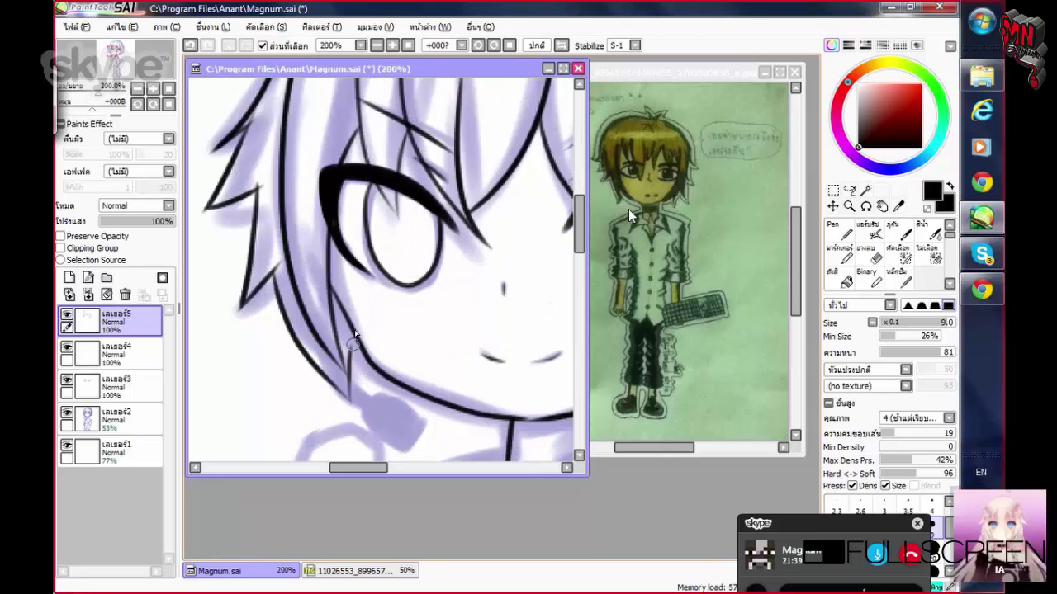
pyautogui.moveTo(353, 342); pyautogui.dragTo(349, 404)
pyautogui.scroll(-4, 353, 343)
pyautogui.scroll(1, 353, 343)
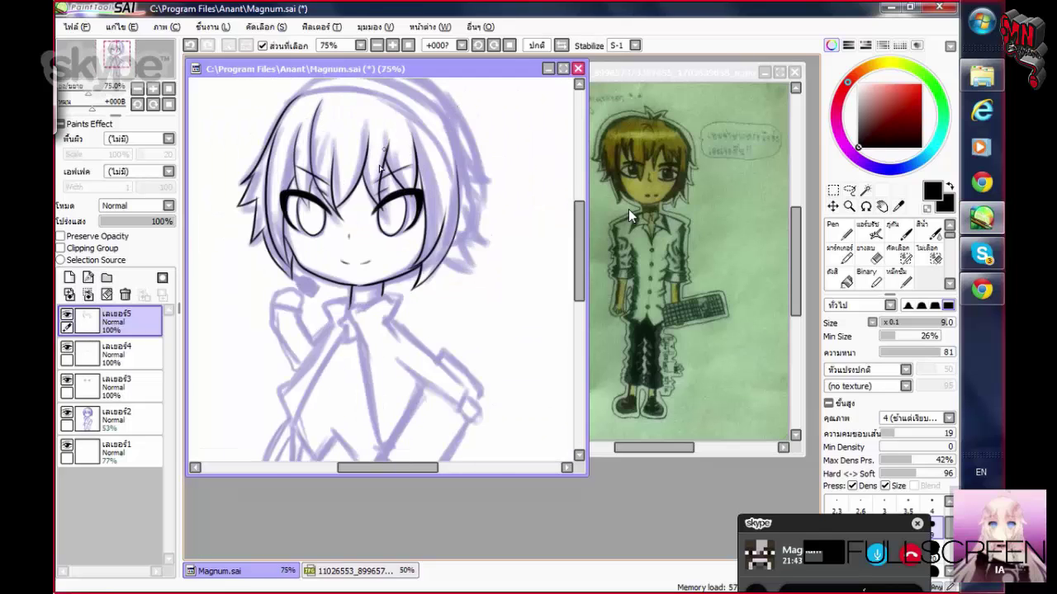
# Save the drawing
pyautogui.click(146, 62)
pyautogui.click(77, 27)
pyautogui.click(104, 111)
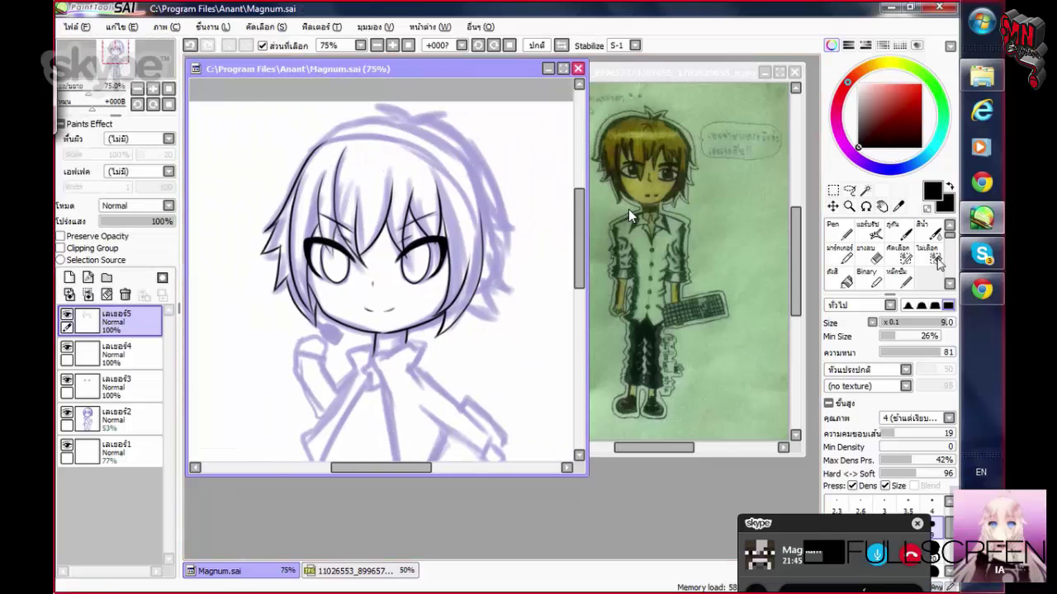
# Look at the MN Thailand logo picture in the browser and return to the drawing in PaintTool SAI
pyautogui.click(982, 290)
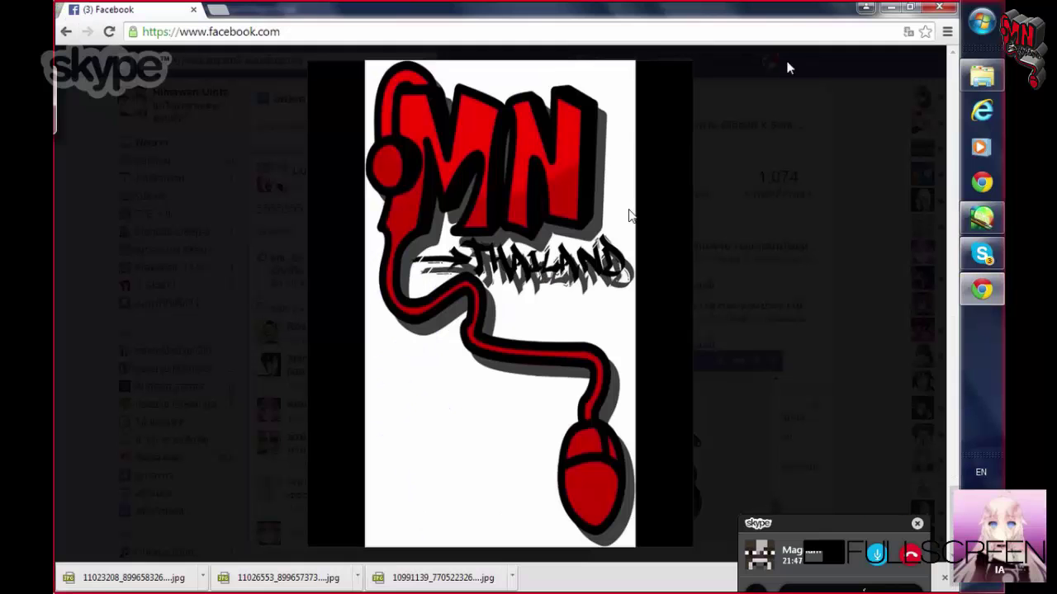
pyautogui.click(788, 68)
pyautogui.click(982, 219)
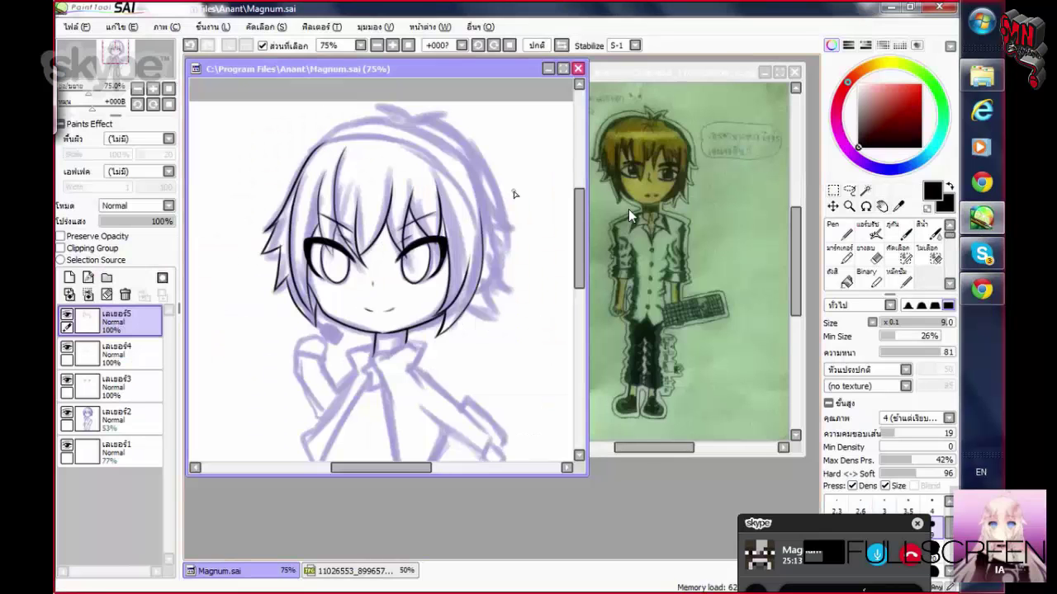
pyautogui.scroll(3, 320, 191)
pyautogui.hscroll(1, 307, 204)
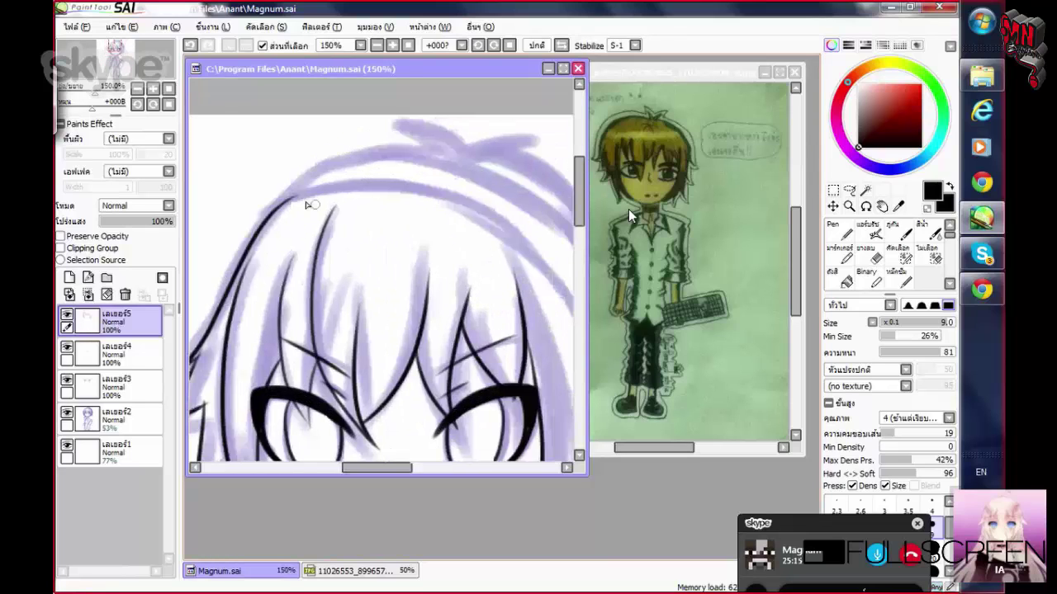
pyautogui.moveTo(282, 200)
pyautogui.mouseDown()
pyautogui.moveTo(385, 187)
pyautogui.moveTo(543, 233)
pyautogui.mouseUp()
pyautogui.hscroll(2, 313, 200)
pyautogui.hotkey('ctrl', 'z')
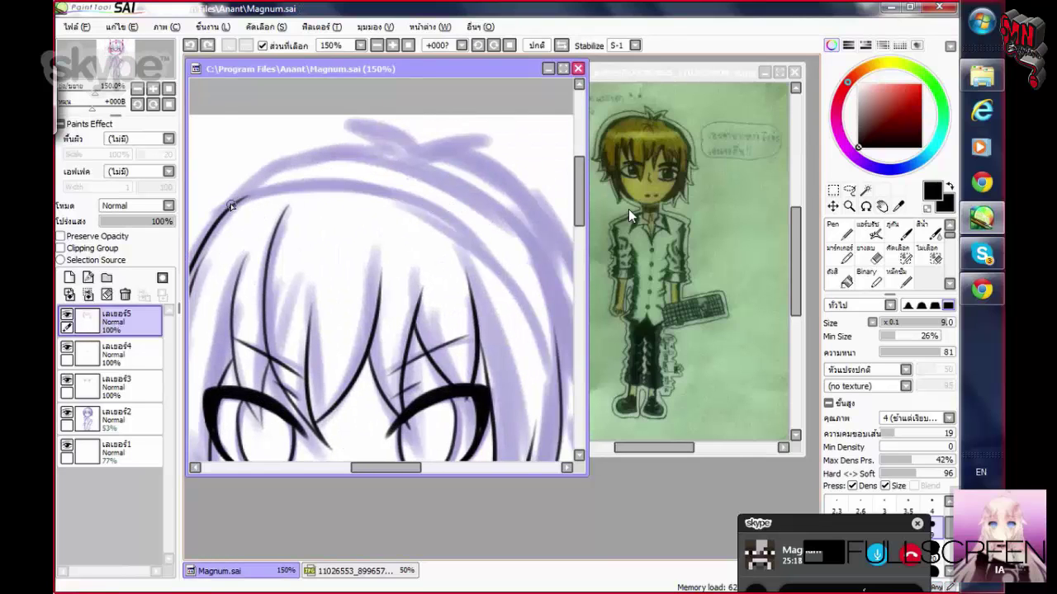
pyautogui.moveTo(236, 195)
pyautogui.mouseDown()
pyautogui.moveTo(279, 186)
pyautogui.moveTo(479, 241)
pyautogui.moveTo(508, 281)
pyautogui.mouseUp()
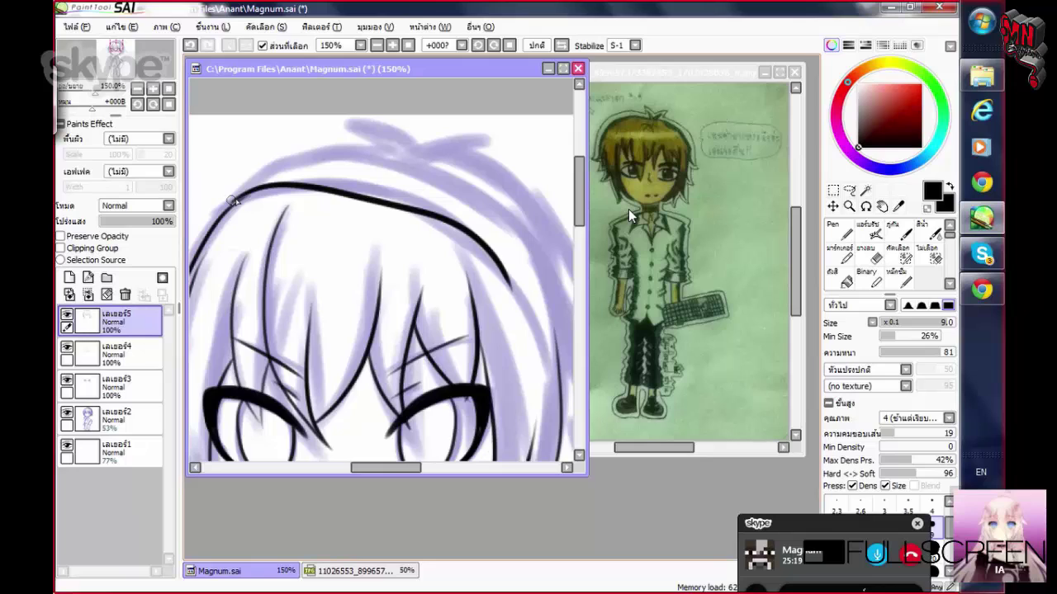
pyautogui.hotkey('ctrl', 'z')
pyautogui.moveTo(235, 199)
pyautogui.mouseDown()
pyautogui.moveTo(391, 207)
pyautogui.moveTo(510, 271)
pyautogui.mouseUp()
pyautogui.hotkey('ctrl', 'z')
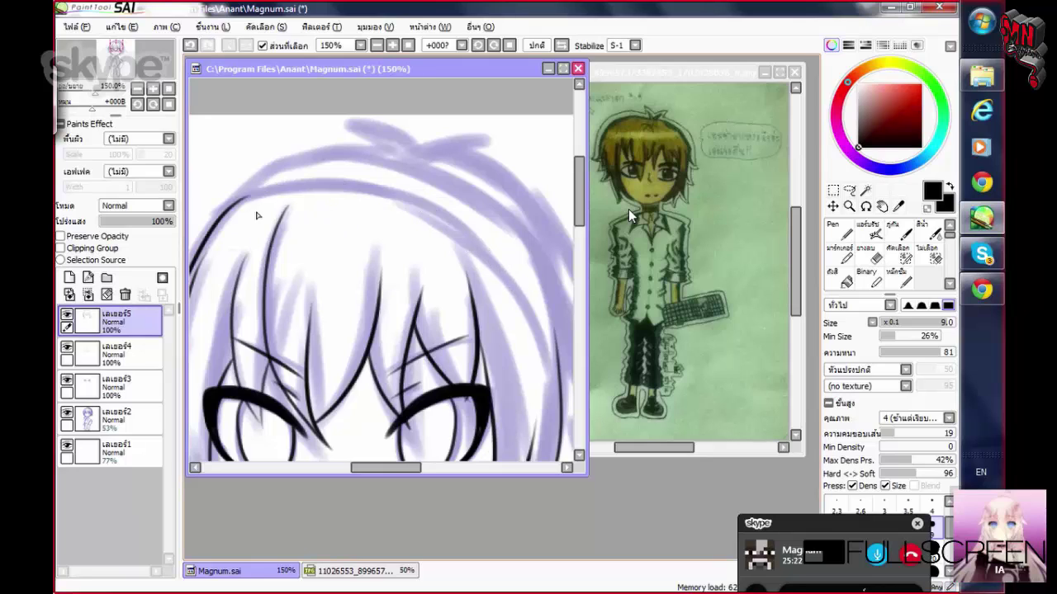
# Ink the headband's inner line from the upper left of the hair over the crown and down to the right side lock
pyautogui.moveTo(227, 202)
pyautogui.mouseDown()
pyautogui.moveTo(446, 225)
pyautogui.moveTo(535, 334)
pyautogui.mouseUp()
pyautogui.scroll(-2, 455, 253)
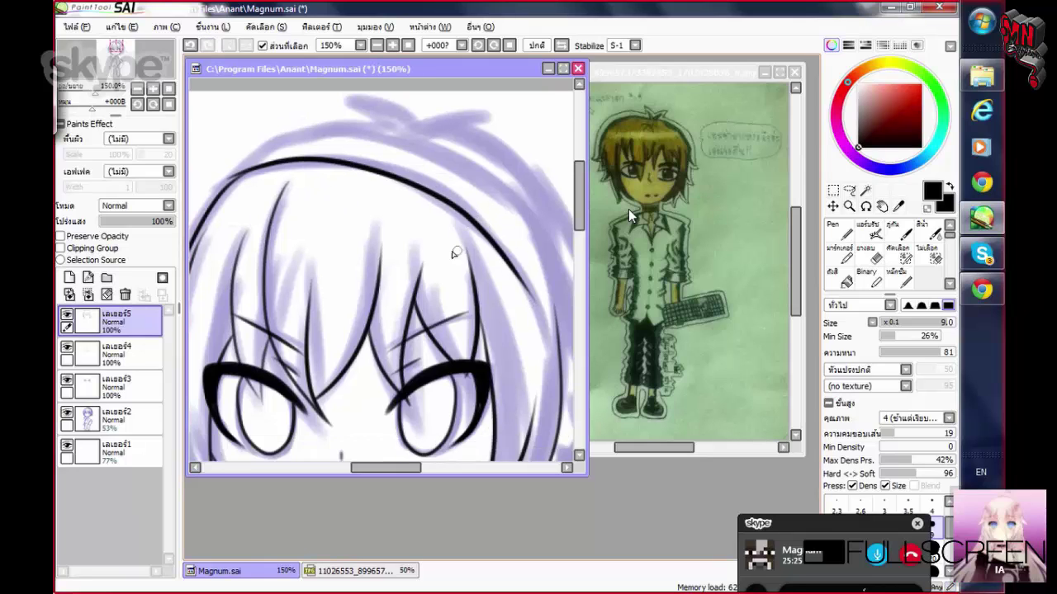
pyautogui.hscroll(2, 464, 280)
pyautogui.scroll(-1, 458, 269)
pyautogui.hscroll(1, 454, 258)
pyautogui.moveTo(456, 245); pyautogui.dragTo(496, 357)
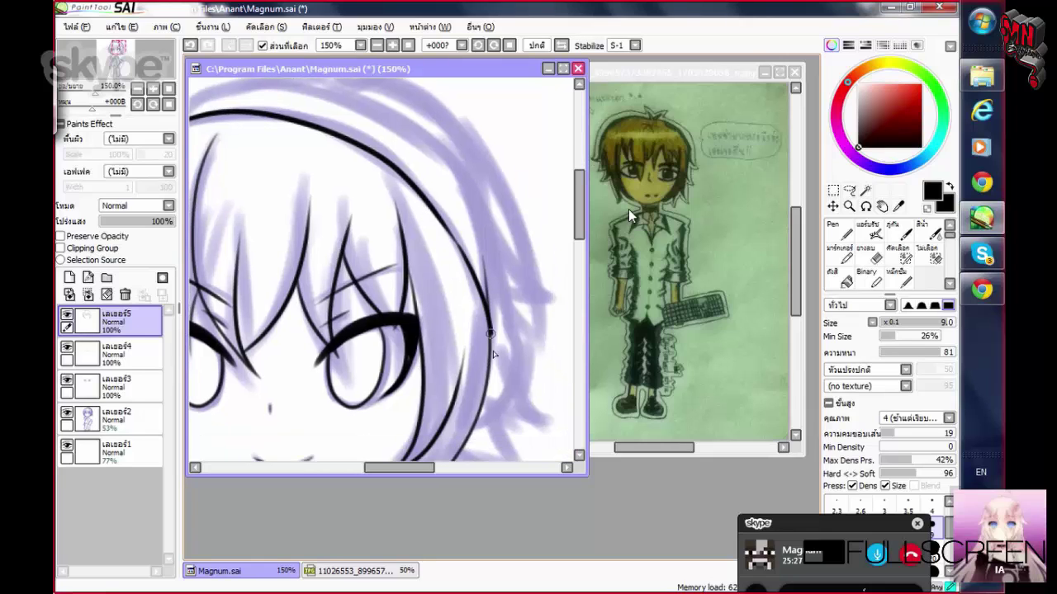
pyautogui.scroll(2, 463, 314)
pyautogui.hscroll(1, 397, 247)
pyautogui.hscroll(-5, 331, 179)
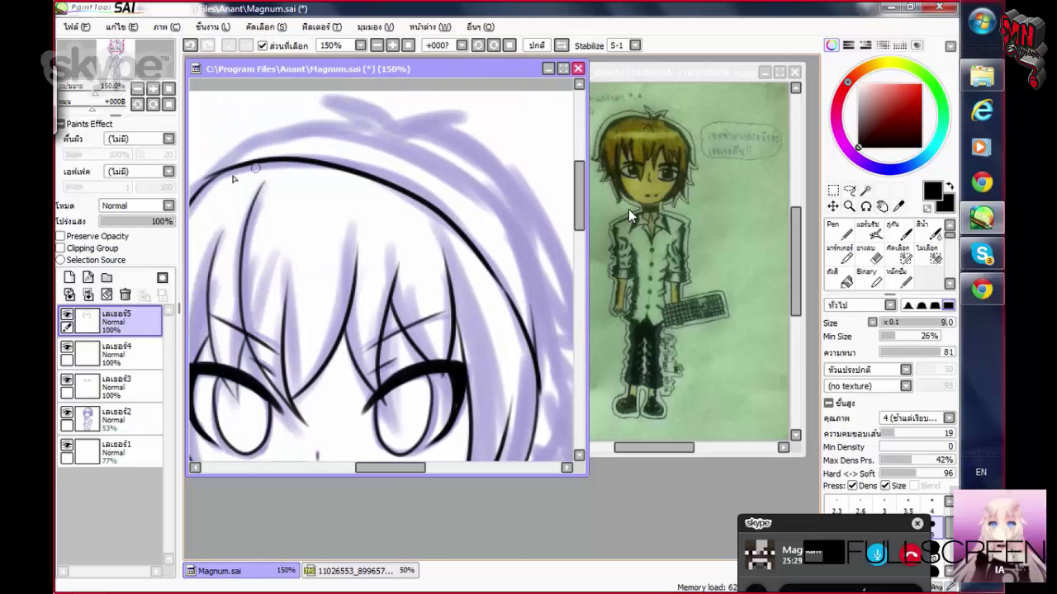
pyautogui.moveTo(256, 176)
pyautogui.mouseDown()
pyautogui.moveTo(241, 201)
pyautogui.moveTo(263, 175)
pyautogui.mouseUp()
pyautogui.hotkey('ctrl', 'z')
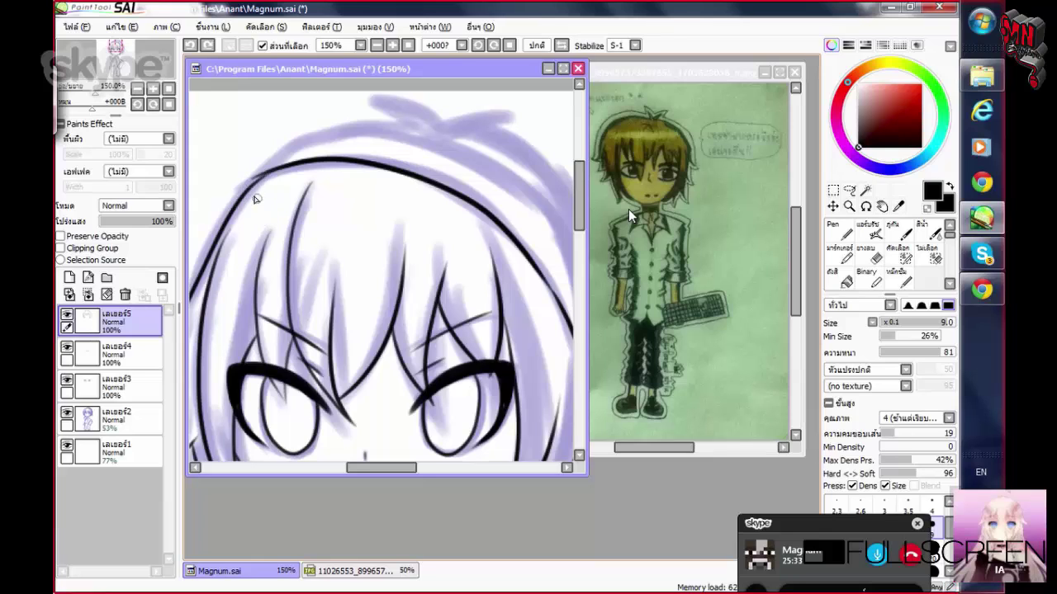
pyautogui.scroll(2, 255, 198)
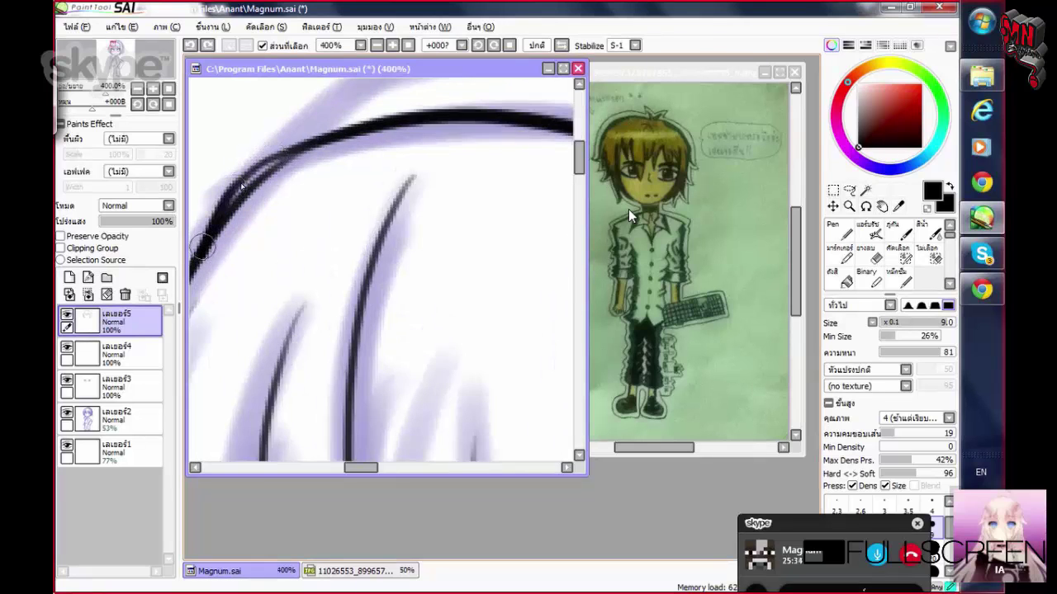
pyautogui.scroll(-3, 382, 93)
pyautogui.hscroll(2, 383, 93)
pyautogui.press('e')
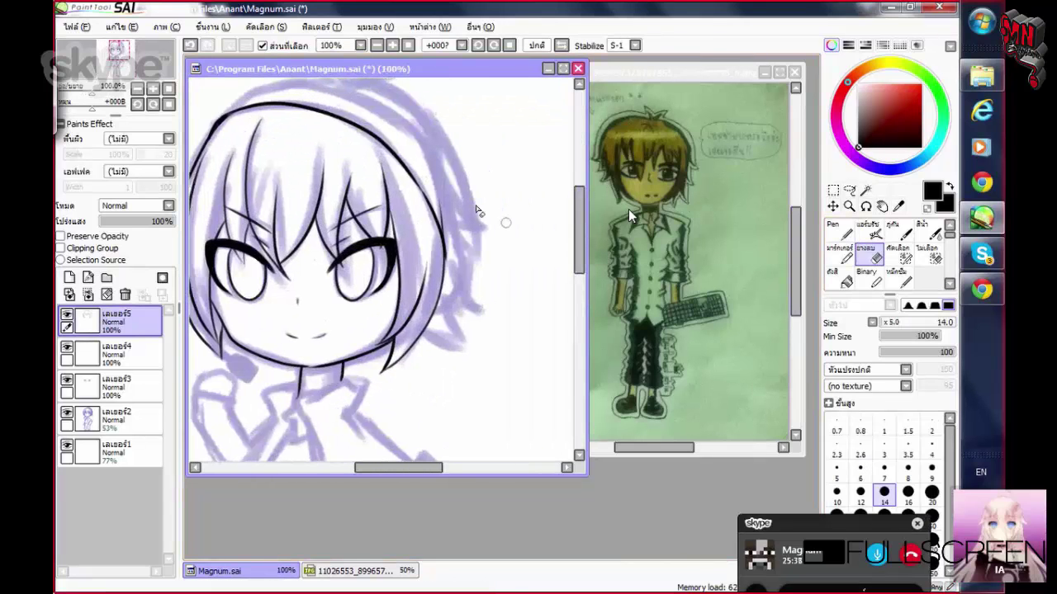
pyautogui.scroll(3, 443, 212)
pyautogui.scroll(-5, 448, 223)
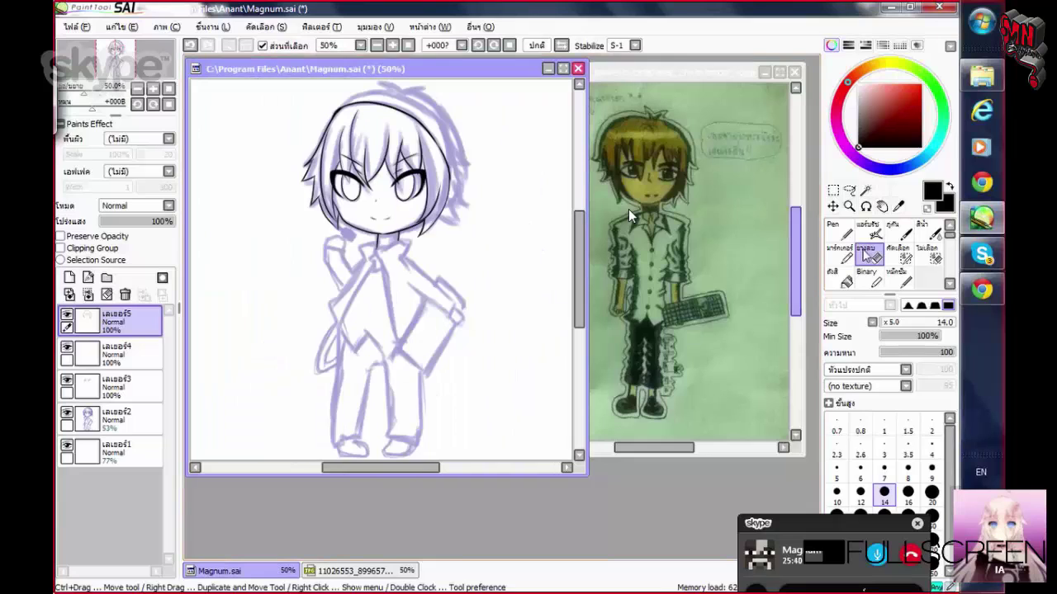
pyautogui.press('n')
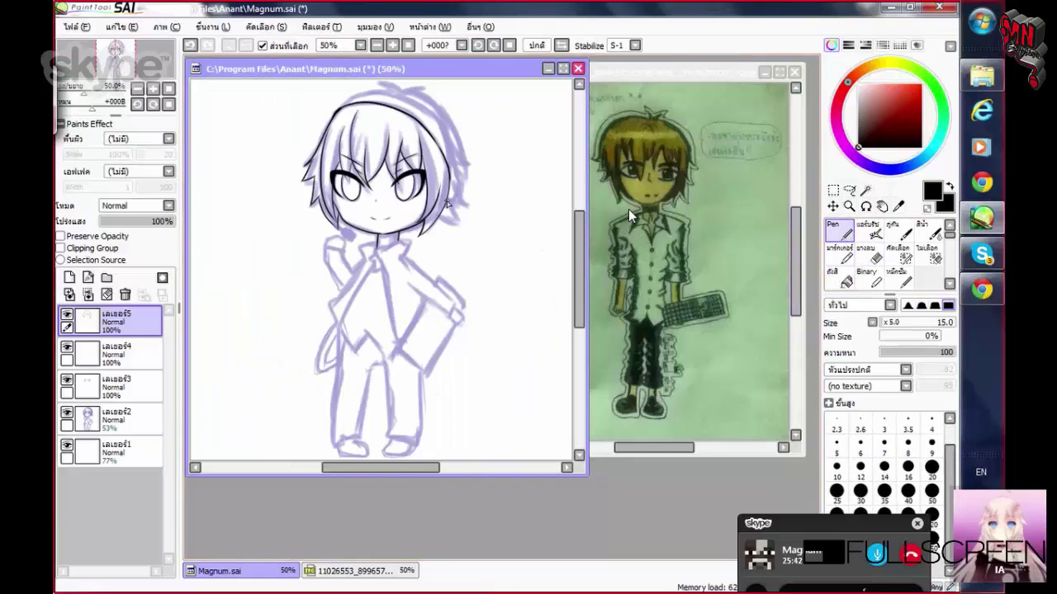
# Ink the headband's outer line arching over the head and down the right side, ending in the rounded ear cup outline
pyautogui.press('b')
pyautogui.scroll(3, 405, 107)
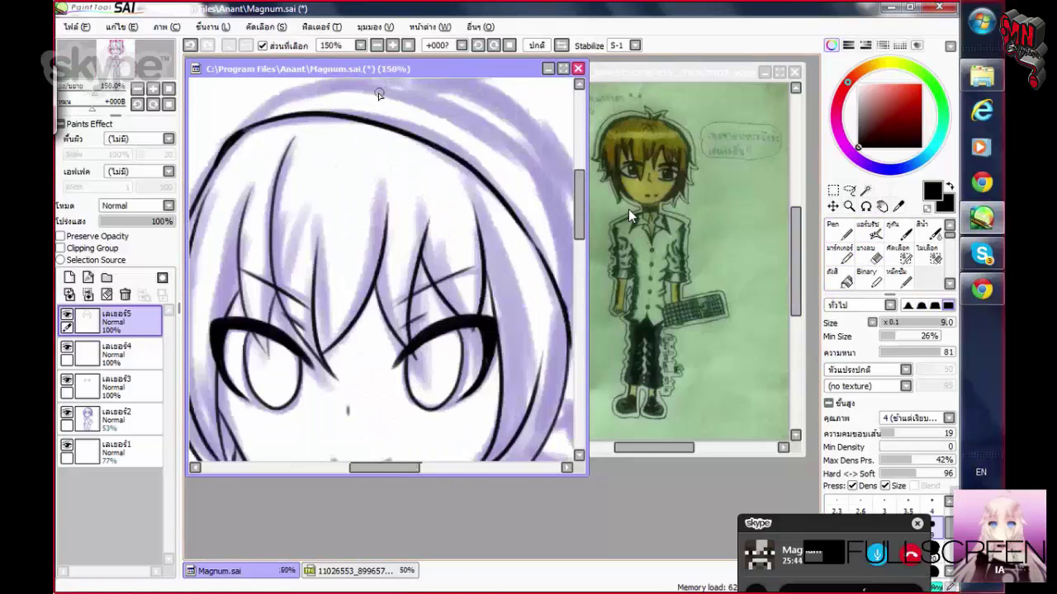
pyautogui.hscroll(2, 245, 124)
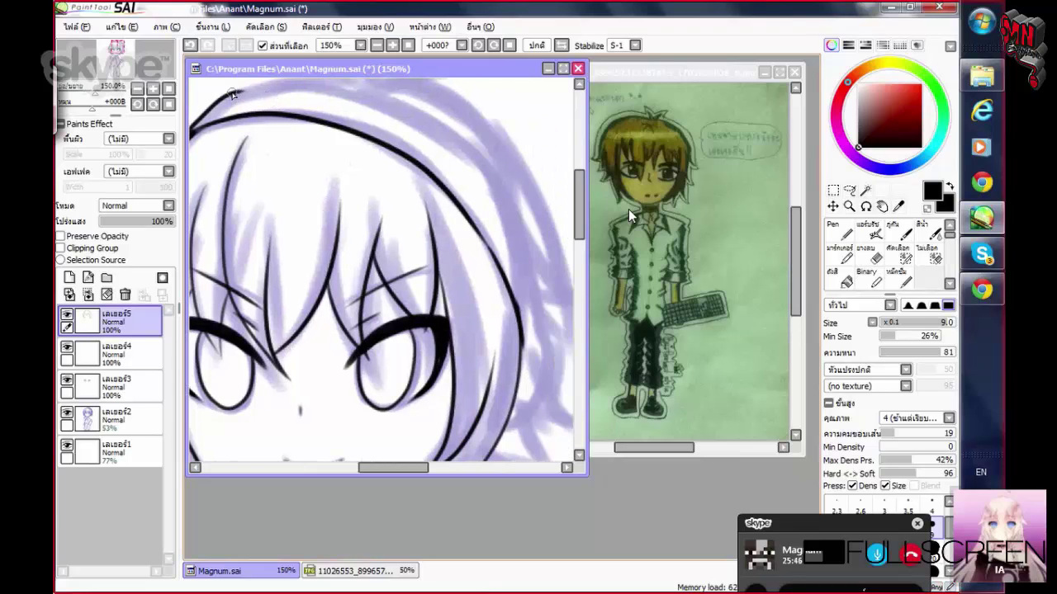
pyautogui.moveTo(225, 97)
pyautogui.mouseDown()
pyautogui.moveTo(395, 106)
pyautogui.moveTo(458, 218)
pyautogui.mouseUp()
pyautogui.hscroll(2, 337, 100)
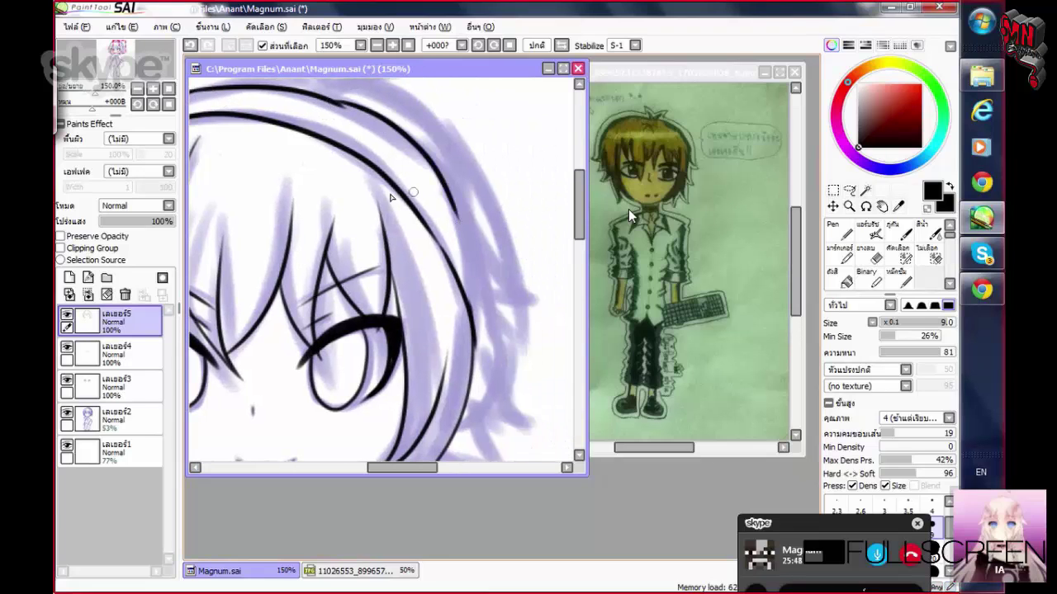
pyautogui.hotkey('ctrl', 'z')
pyautogui.moveTo(328, 97); pyautogui.dragTo(467, 224)
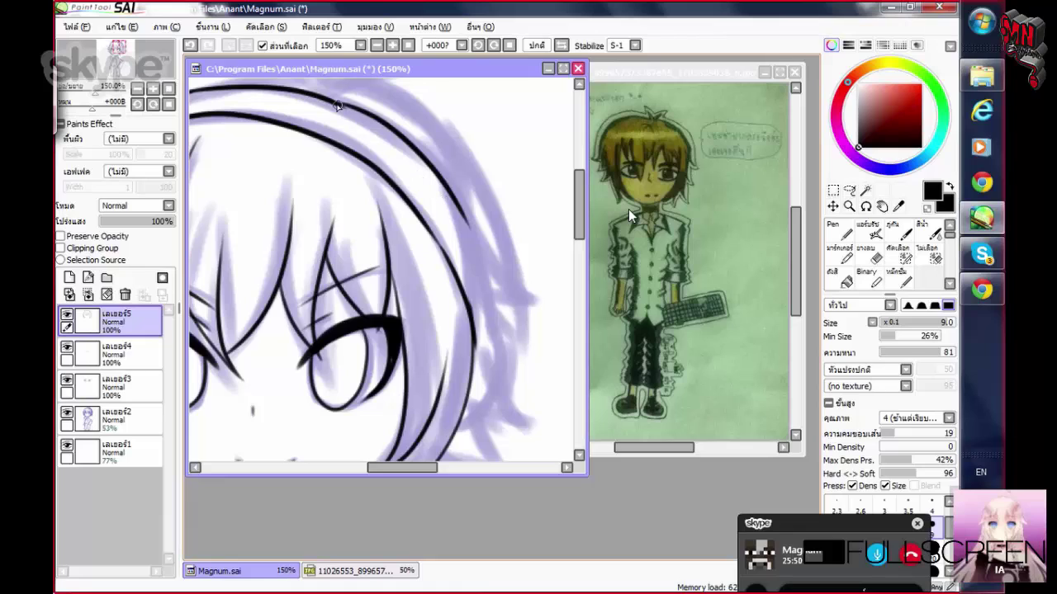
pyautogui.hotkey('ctrl', 'z')
pyautogui.moveTo(332, 102)
pyautogui.mouseDown()
pyautogui.moveTo(441, 220)
pyautogui.moveTo(499, 347)
pyautogui.mouseUp()
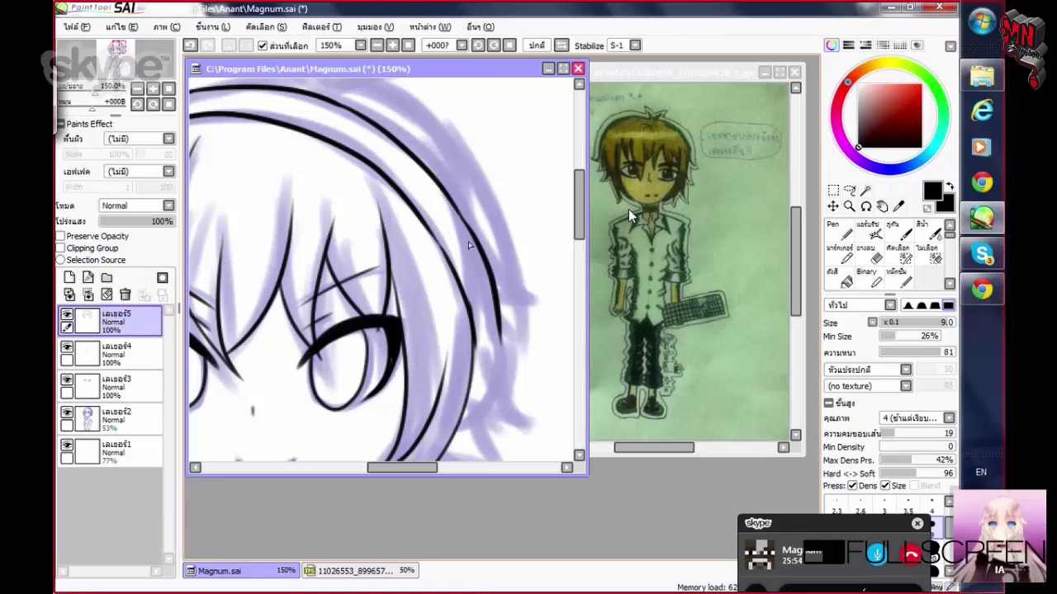
pyautogui.hotkey('ctrl', 'z')
pyautogui.moveTo(468, 233)
pyautogui.mouseDown()
pyautogui.moveTo(489, 290)
pyautogui.moveTo(455, 446)
pyautogui.mouseUp()
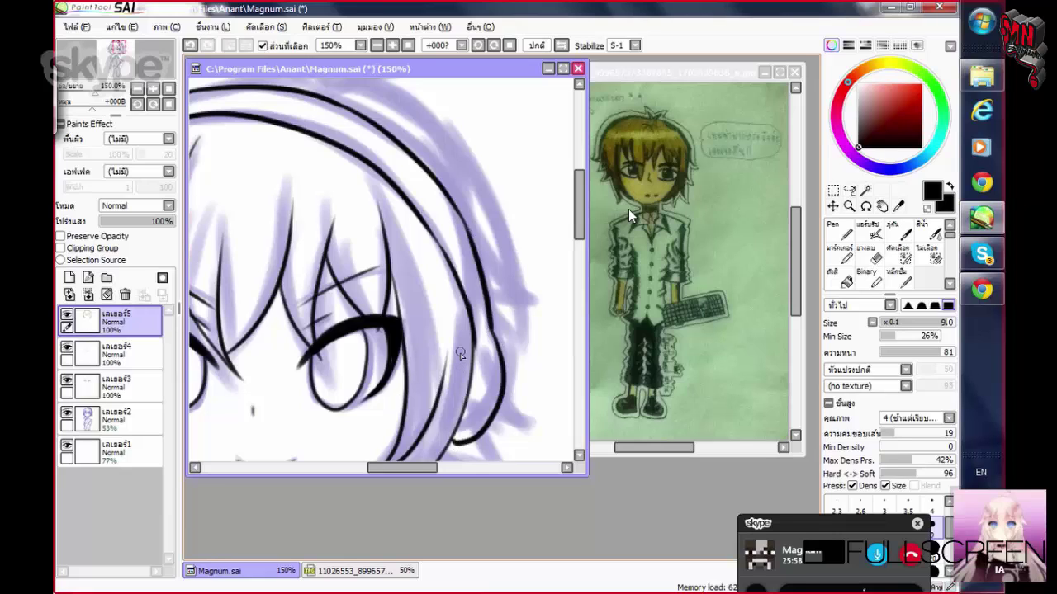
# Ink the short headset boom beneath the left side lock and fill its microphone solid black
pyautogui.scroll(-3, 460, 354)
pyautogui.scroll(1, 338, 222)
pyautogui.scroll(3, 355, 247)
pyautogui.moveTo(304, 260)
pyautogui.mouseDown()
pyautogui.moveTo(340, 322)
pyautogui.moveTo(400, 359)
pyautogui.moveTo(425, 309)
pyautogui.moveTo(378, 284)
pyautogui.moveTo(340, 285)
pyautogui.moveTo(339, 309)
pyautogui.moveTo(356, 284)
pyautogui.moveTo(398, 343)
pyautogui.moveTo(416, 313)
pyautogui.moveTo(369, 292)
pyautogui.moveTo(374, 309)
pyautogui.moveTo(395, 288)
pyautogui.mouseUp()
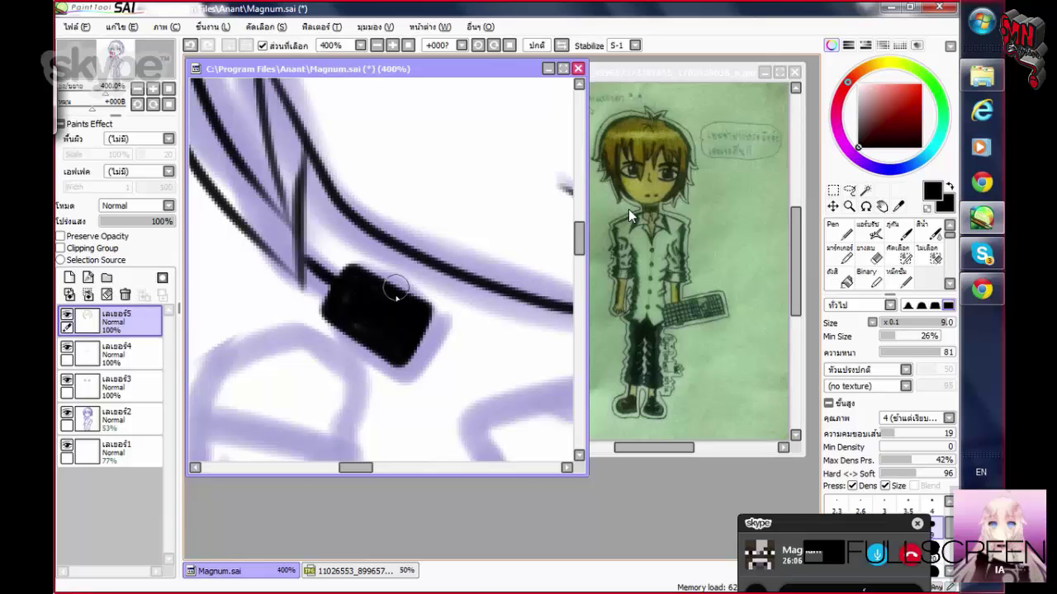
# Ink the spiky hair tufts sticking up above the headband on the crown, redoing strokes that miss the sketch
pyautogui.scroll(-5, 401, 137)
pyautogui.scroll(1, 401, 137)
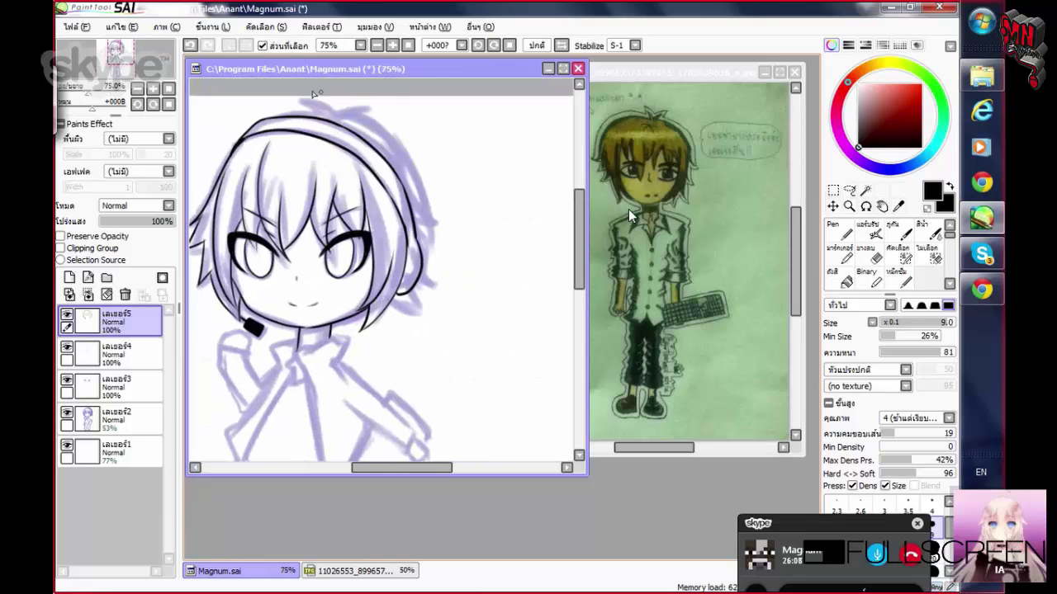
pyautogui.scroll(1, 297, 104)
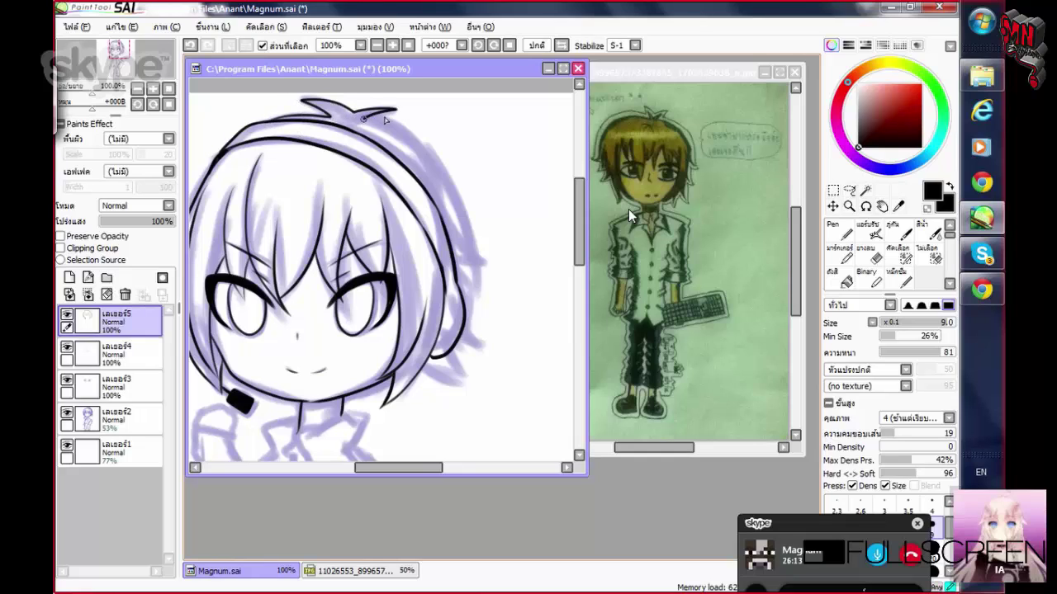
pyautogui.hscroll(1, 384, 120)
pyautogui.hotkey('ctrl', 'z')
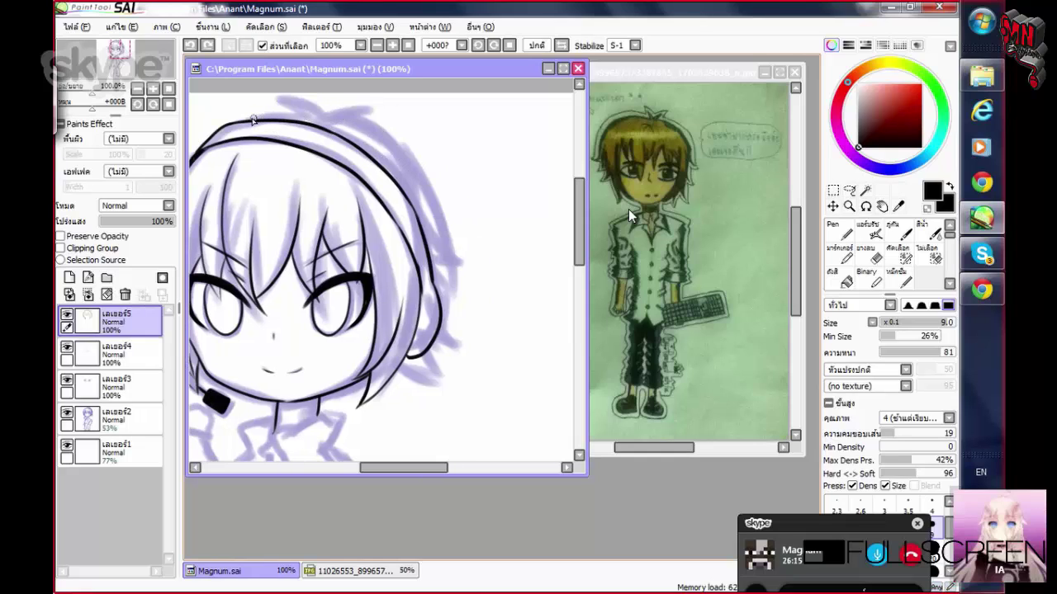
pyautogui.moveTo(253, 119); pyautogui.dragTo(307, 115)
pyautogui.hotkey('ctrl', 'z')
pyautogui.moveTo(315, 106); pyautogui.dragTo(330, 109)
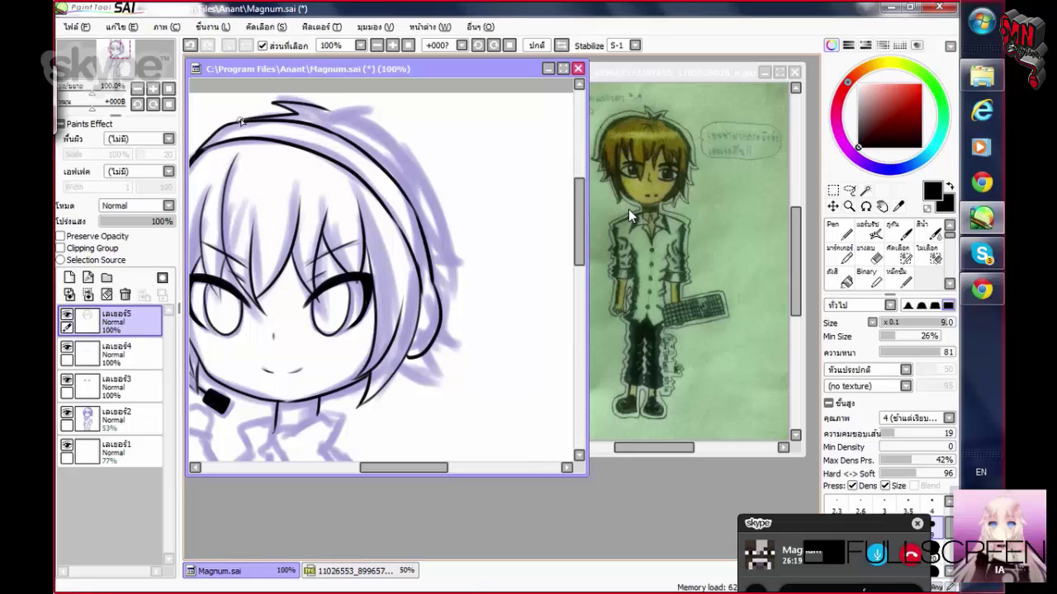
pyautogui.hotkey('ctrl', 'z')
pyautogui.hotkey('ctrl', 'y')
pyautogui.hotkey('ctrl', 'z')
# Ink the outer hair outline from the crown tufts down the right side, with jagged tips behind the ear cup
pyautogui.moveTo(327, 111)
pyautogui.mouseDown()
pyautogui.moveTo(377, 105)
pyautogui.moveTo(462, 263)
pyautogui.mouseUp()
pyautogui.hotkey('ctrl', 'z')
pyautogui.moveTo(427, 187)
pyautogui.mouseDown()
pyautogui.moveTo(462, 271)
pyautogui.moveTo(487, 258)
pyautogui.moveTo(512, 326)
pyautogui.moveTo(502, 363)
pyautogui.mouseUp()
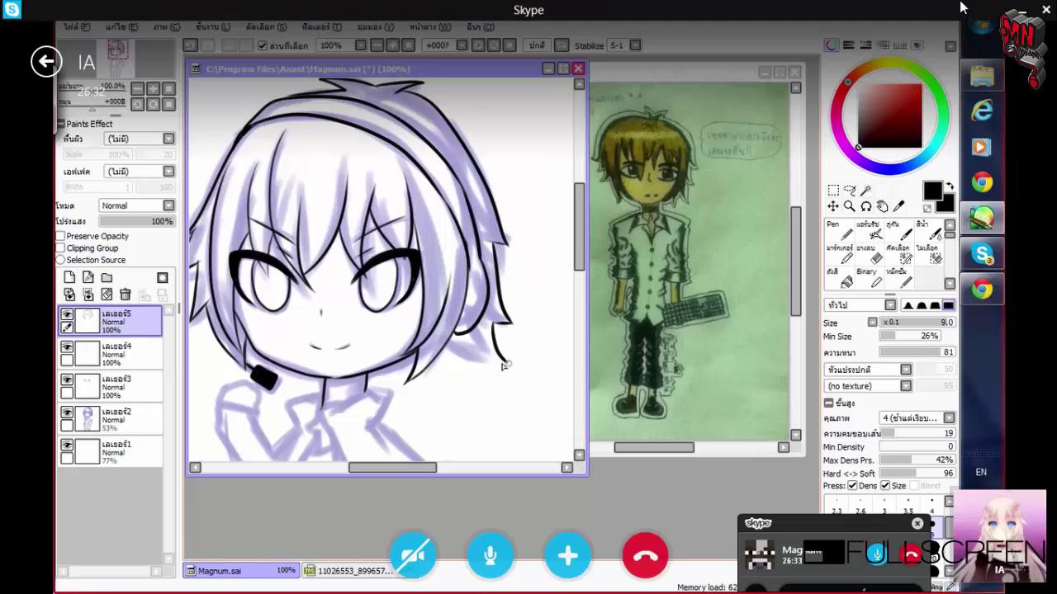
# Bring up the screen recorder, raise its audio level to maximum and minimize it
pyautogui.click(446, 579)
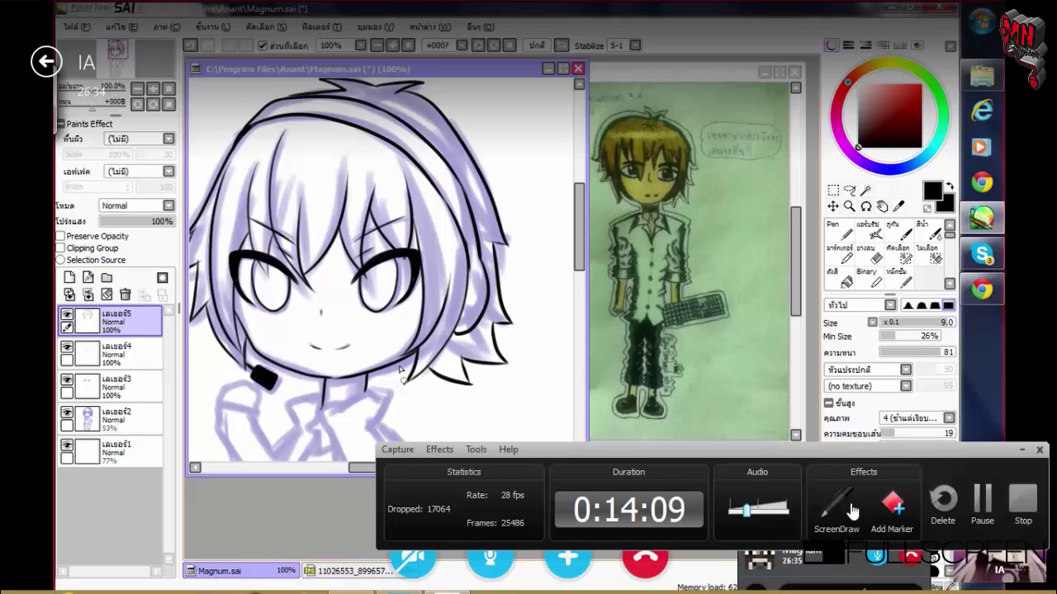
pyautogui.scroll(3, 409, 359)
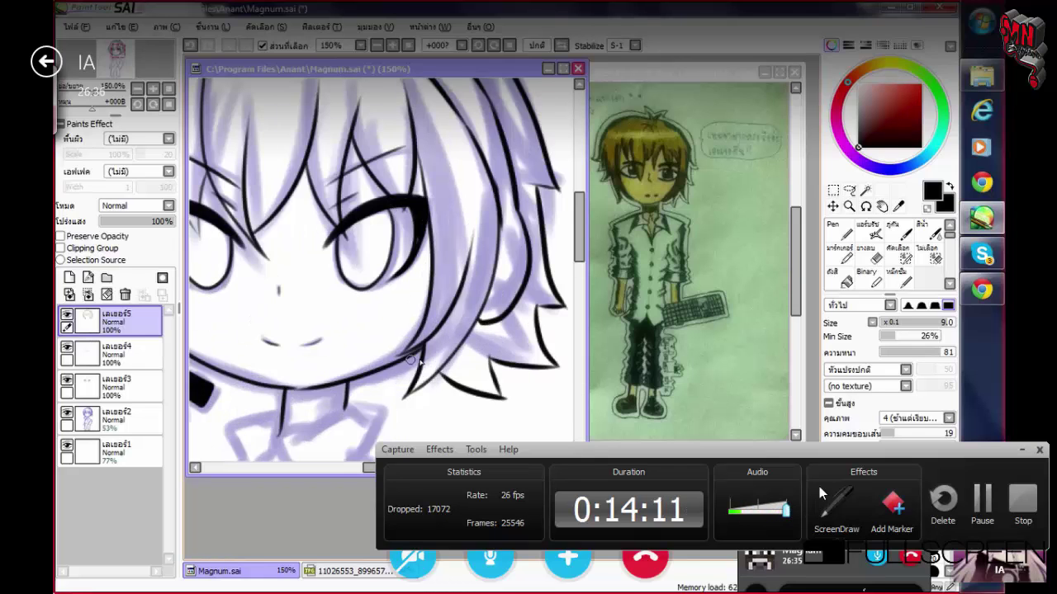
pyautogui.click(1021, 450)
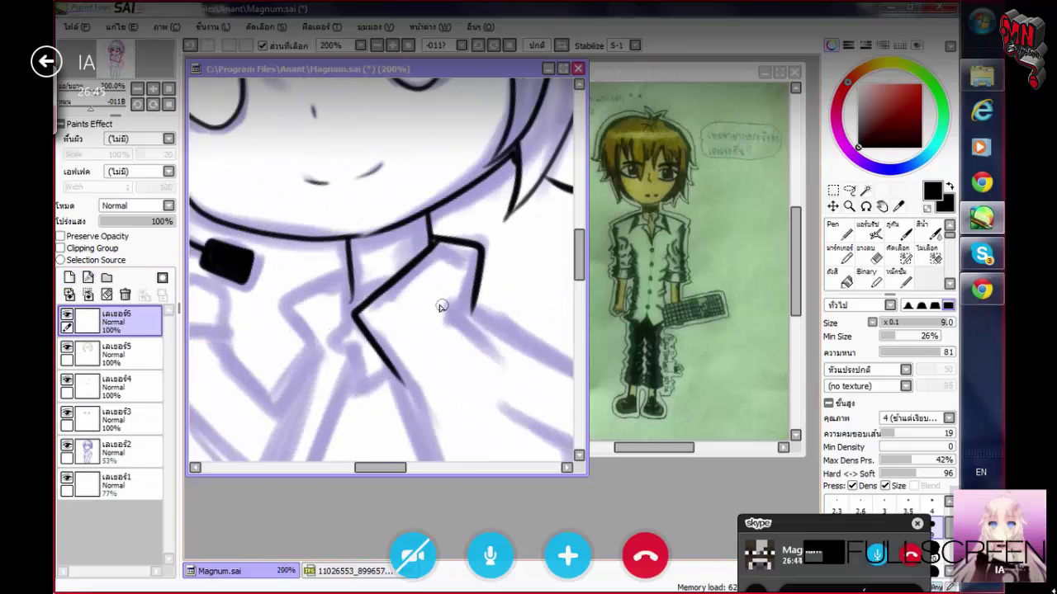
# Open the Skype options and check the microphone and speaker device choices, keeping Use default device
pyautogui.moveTo(1019, 500)
pyautogui.click(1022, 462)
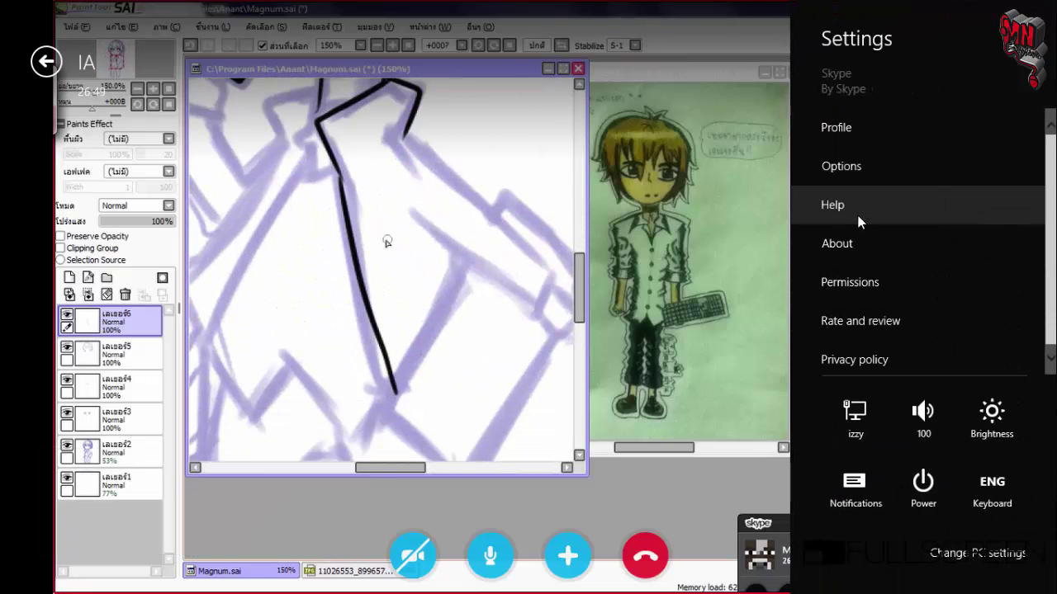
pyautogui.click(861, 170)
pyautogui.click(900, 164)
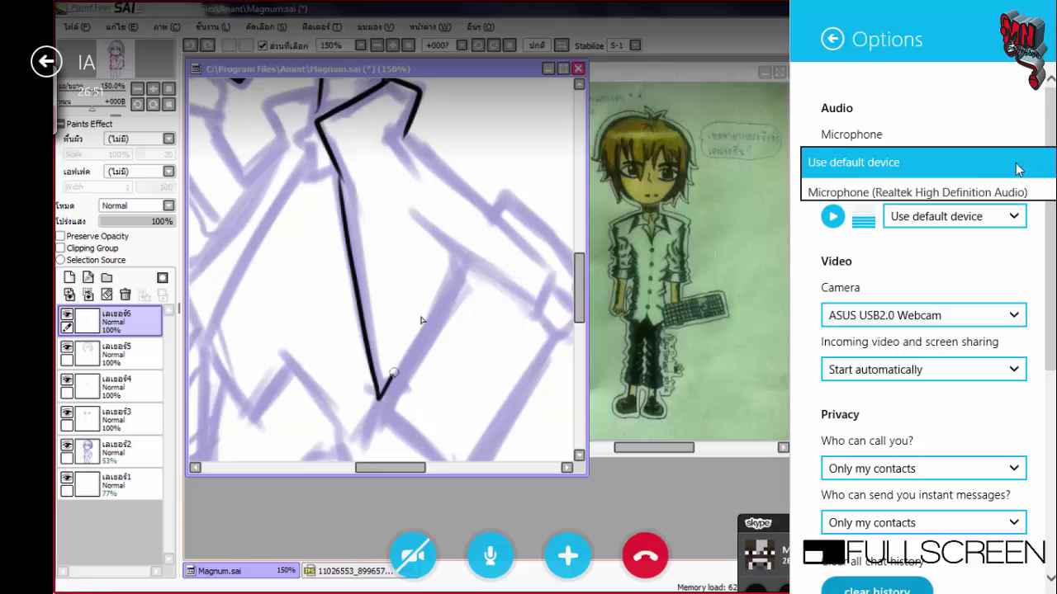
pyautogui.click(994, 162)
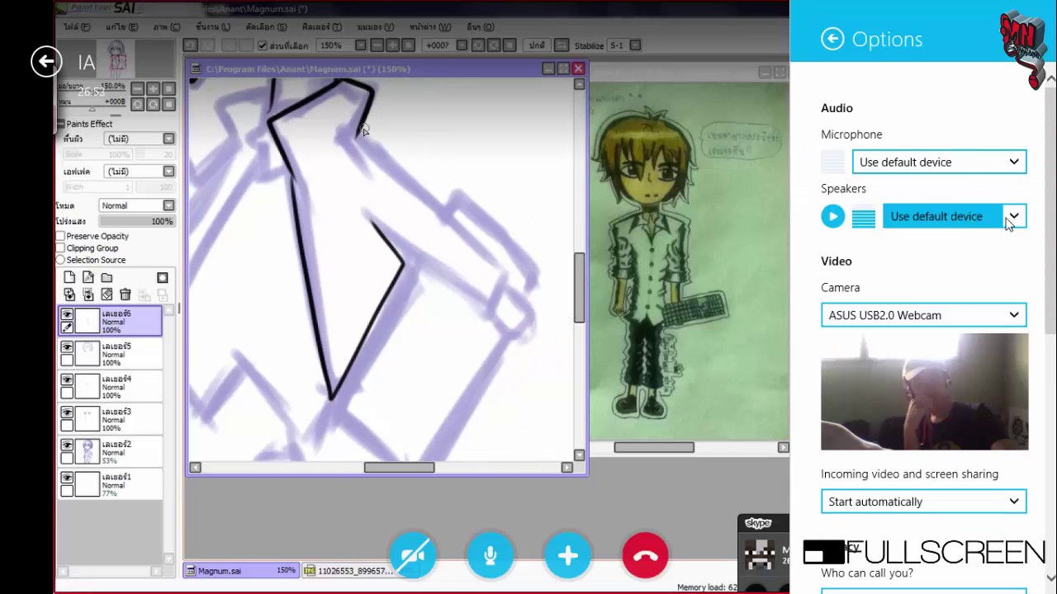
pyautogui.click(1010, 217)
pyautogui.click(1007, 215)
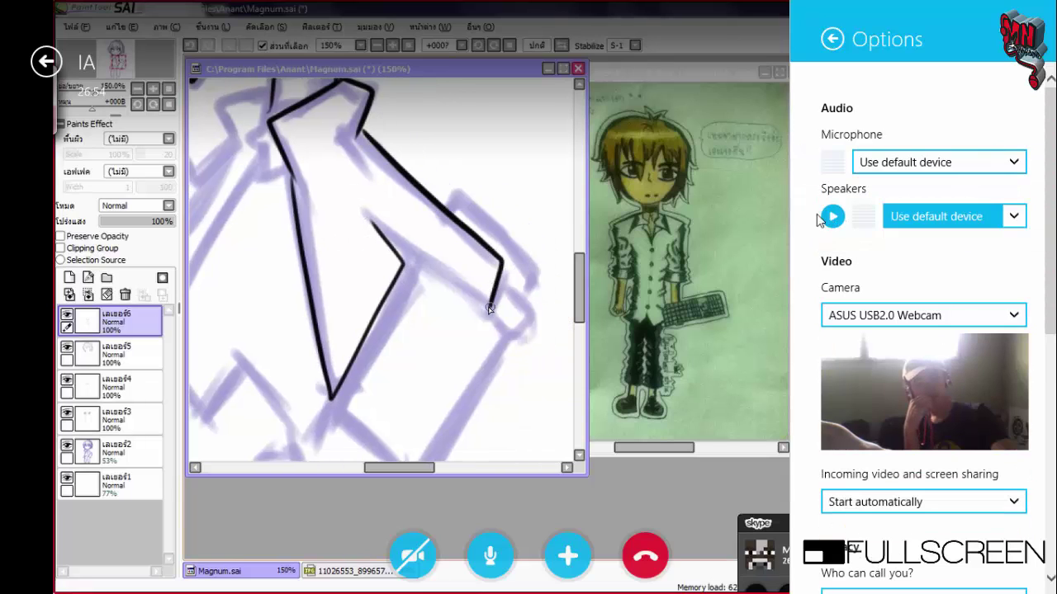
# Try the Realtek High Definition Audio microphone in Skype, switch back to Use default device and close the options
pyautogui.click(871, 161)
pyautogui.click(888, 192)
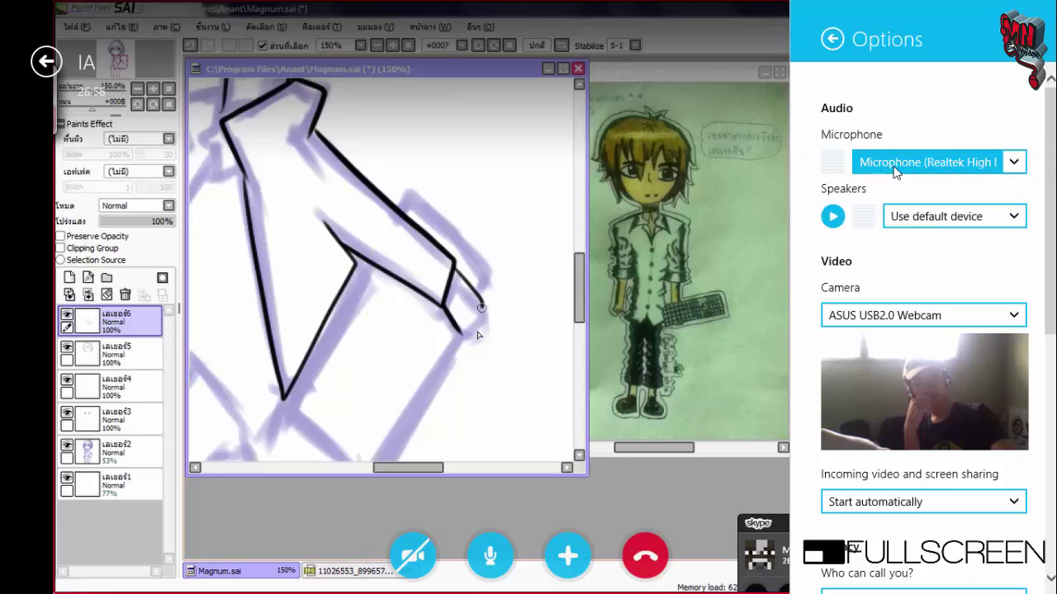
pyautogui.click(892, 171)
pyautogui.click(850, 144)
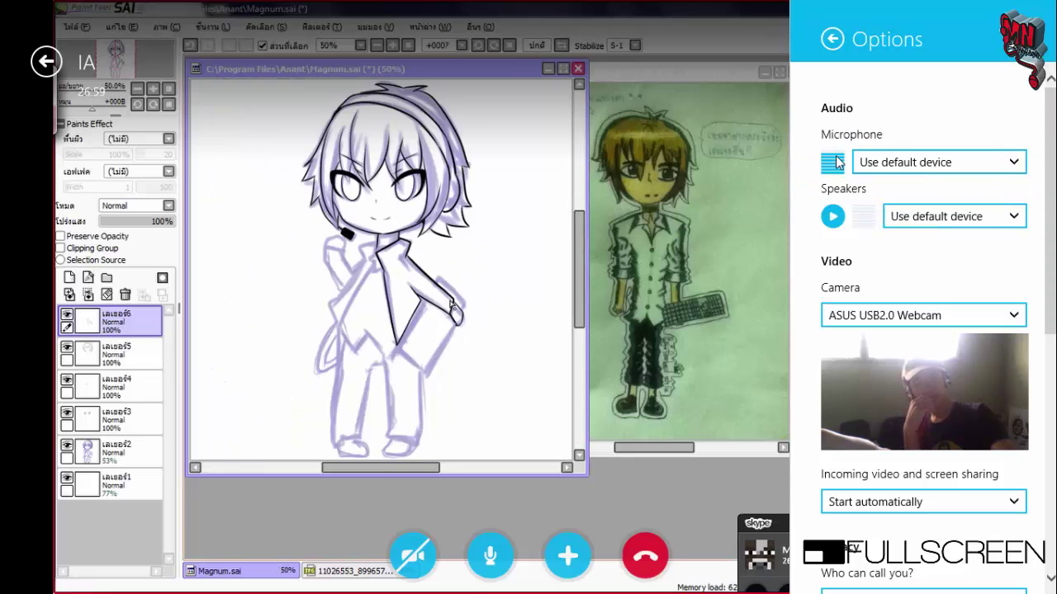
pyautogui.press('Escape')
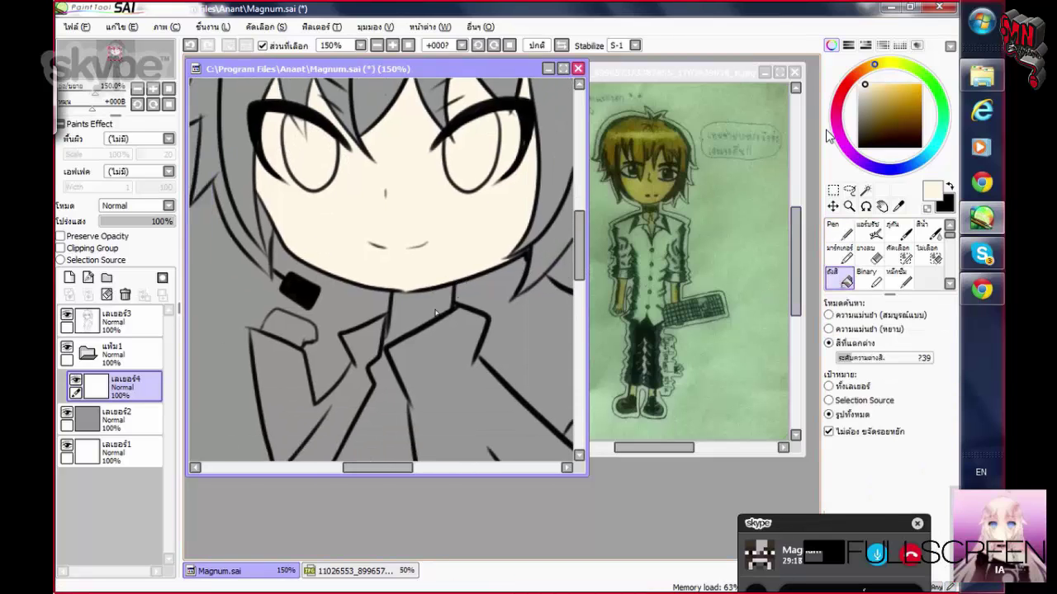
# Fill the neck and both hands with the pale skin colour used on the face
pyautogui.hotkey('ctrl', '+')
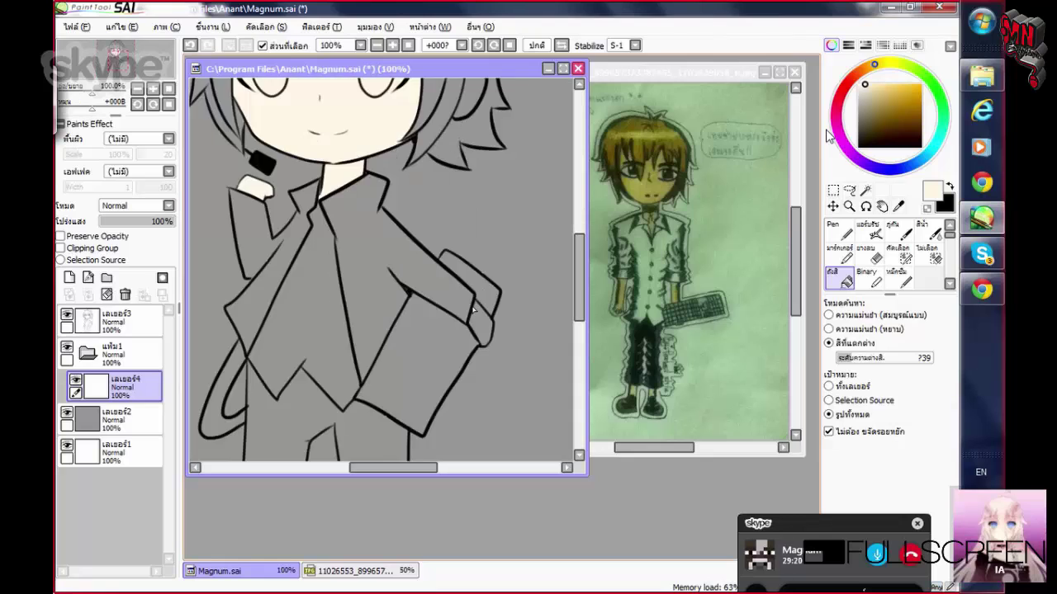
pyautogui.moveTo(472, 304); pyautogui.dragTo(487, 344)
pyautogui.hotkey('ctrl', '-')
pyautogui.scroll(1, 380, 272)
# Add a layer above the skin layer, clip it to that layer and choose a slightly darker beige
pyautogui.click(69, 277)
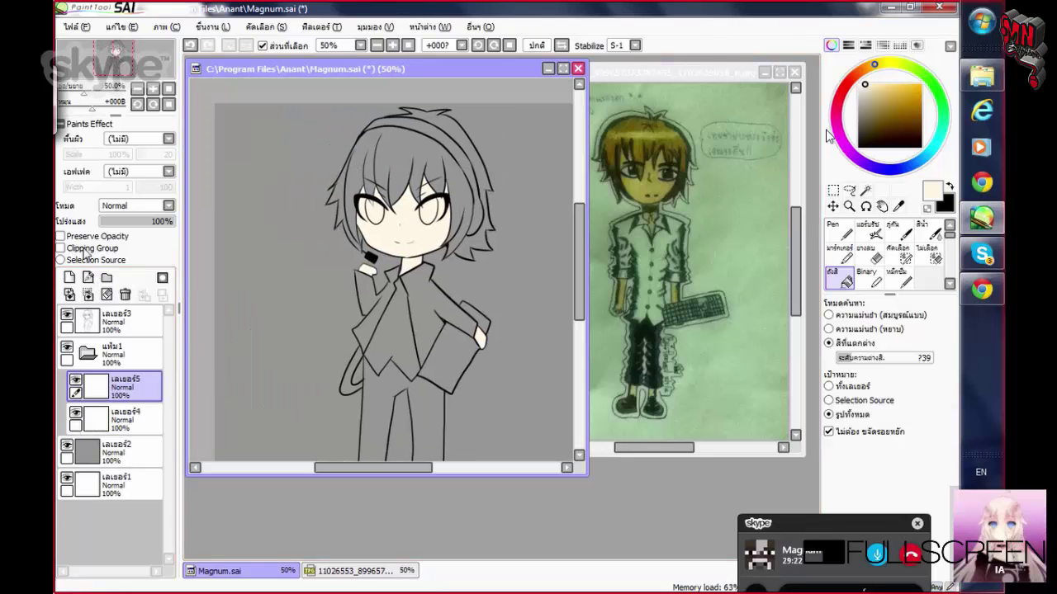
pyautogui.click(92, 249)
pyautogui.press('n')
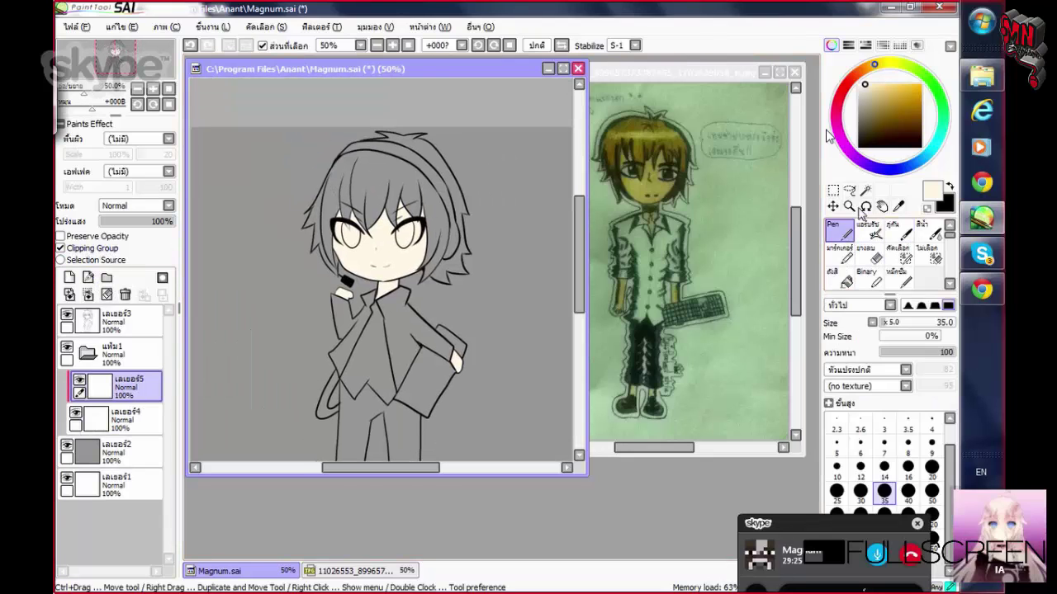
pyautogui.moveTo(873, 66); pyautogui.dragTo(868, 86)
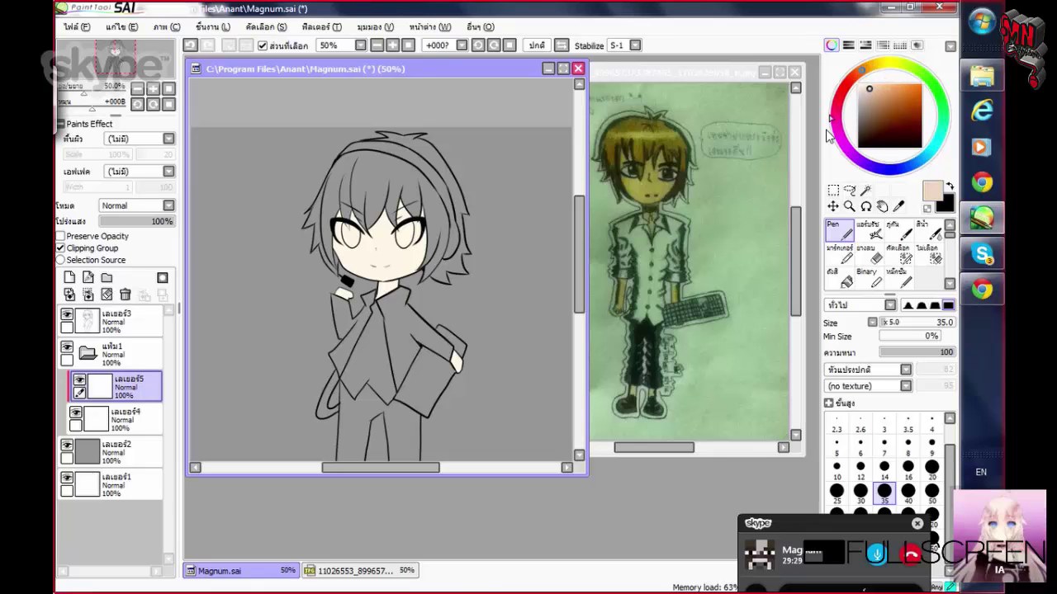
# Try shading the skin around the left eye with the Pen and the Airbrush at size 35
pyautogui.scroll(4, 379, 207)
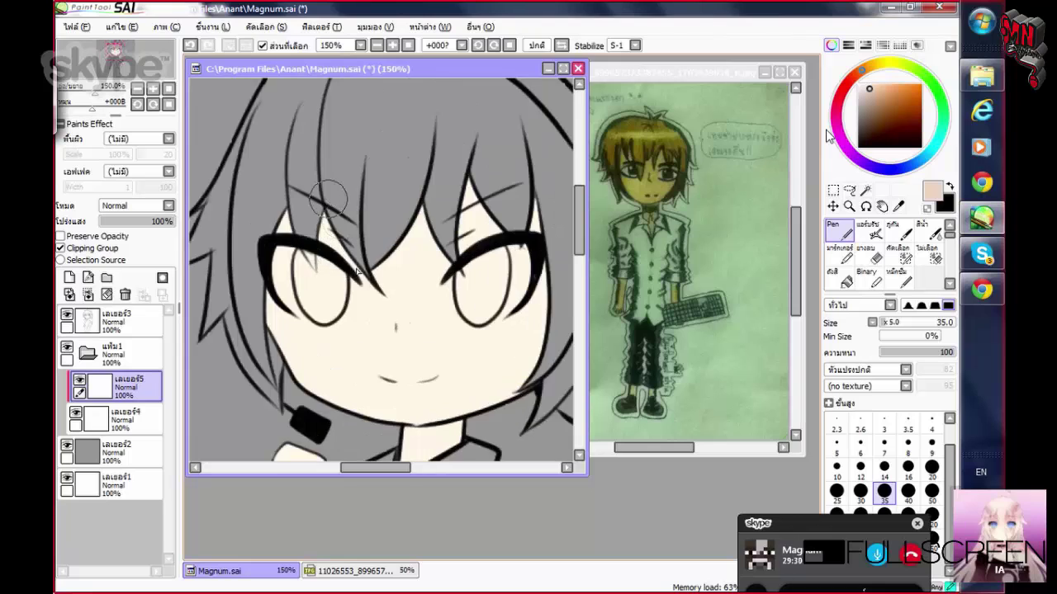
pyautogui.moveTo(338, 240)
pyautogui.mouseDown()
pyautogui.moveTo(316, 264)
pyautogui.moveTo(330, 207)
pyautogui.moveTo(322, 264)
pyautogui.moveTo(360, 284)
pyautogui.mouseUp()
pyautogui.click(868, 229)
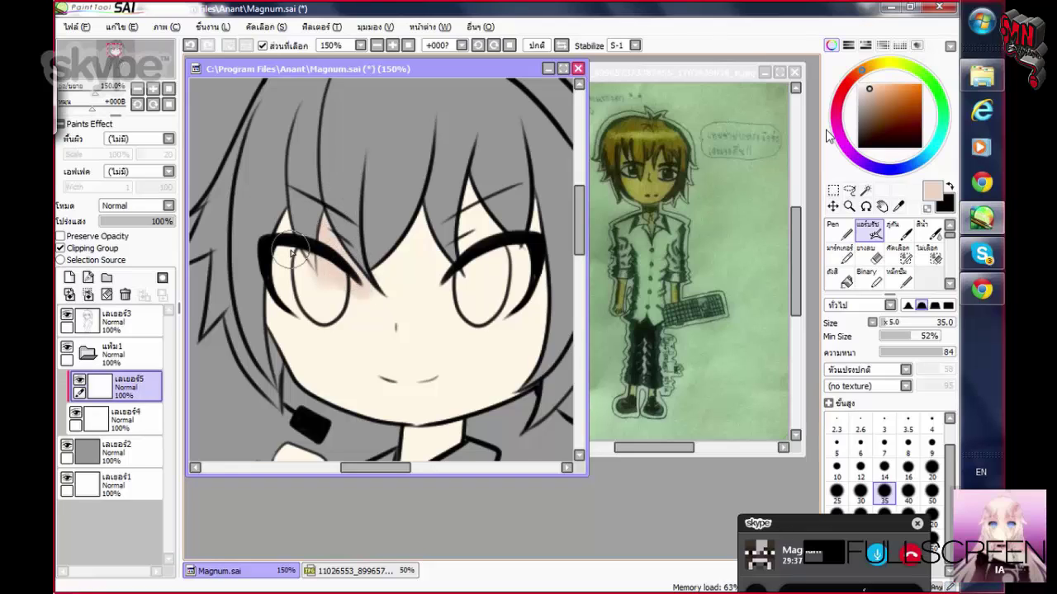
pyautogui.scroll(-1, 360, 284)
pyautogui.scroll(-2, 356, 239)
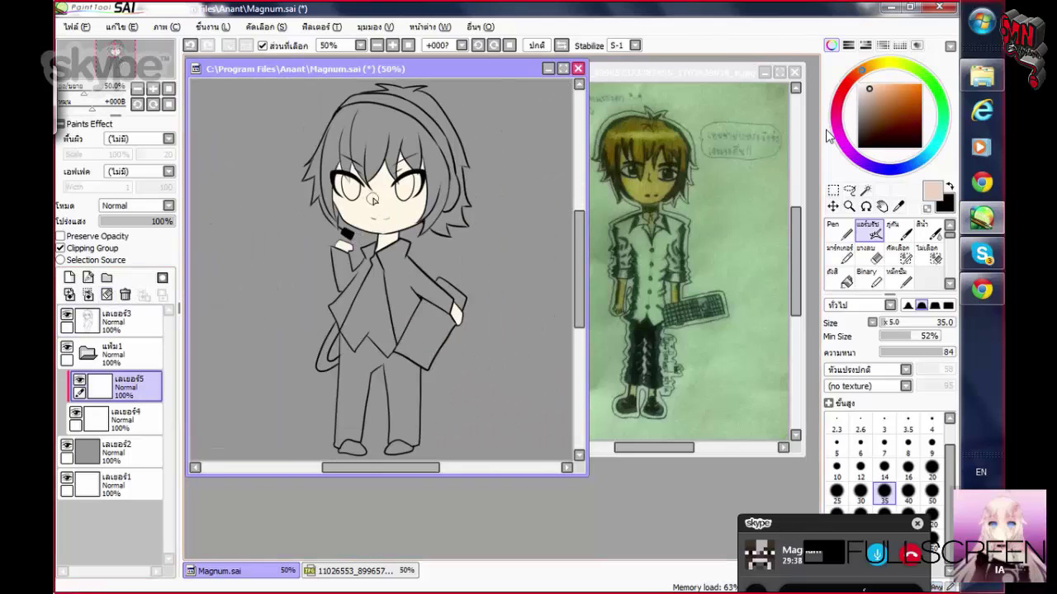
# Enlarge the Airbrush to size 120 and softly shade the forehead beneath the bangs with the darker beige
pyautogui.press(']')
pyautogui.press(']')
pyautogui.press(']')
pyautogui.press(']')
pyautogui.press(']')
pyautogui.press(']')
pyautogui.press(']')
pyautogui.scroll(-1, 396, 176)
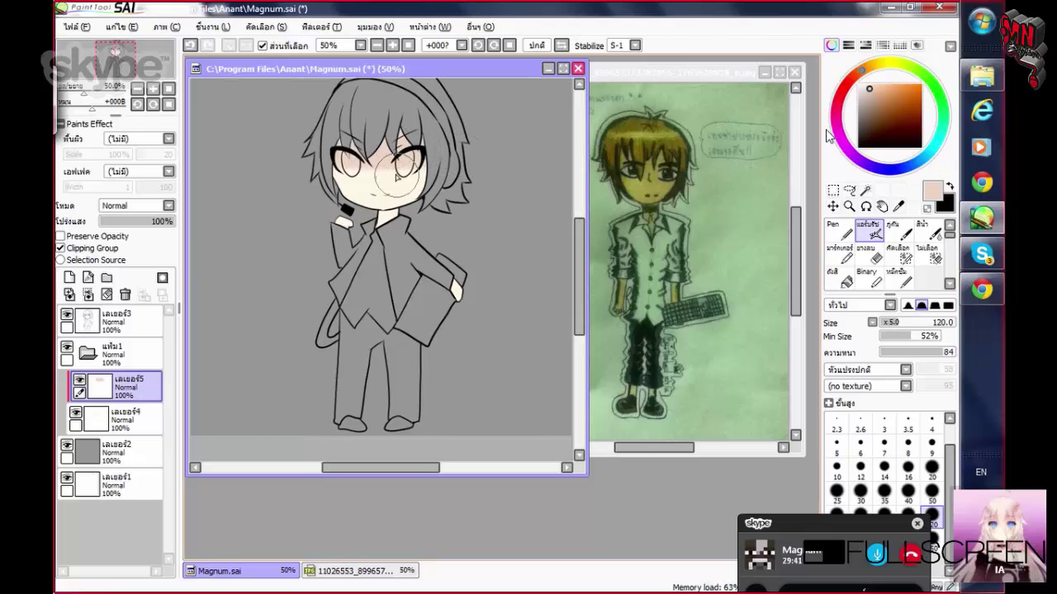
pyautogui.scroll(3, 397, 175)
pyautogui.scroll(2, 344, 171)
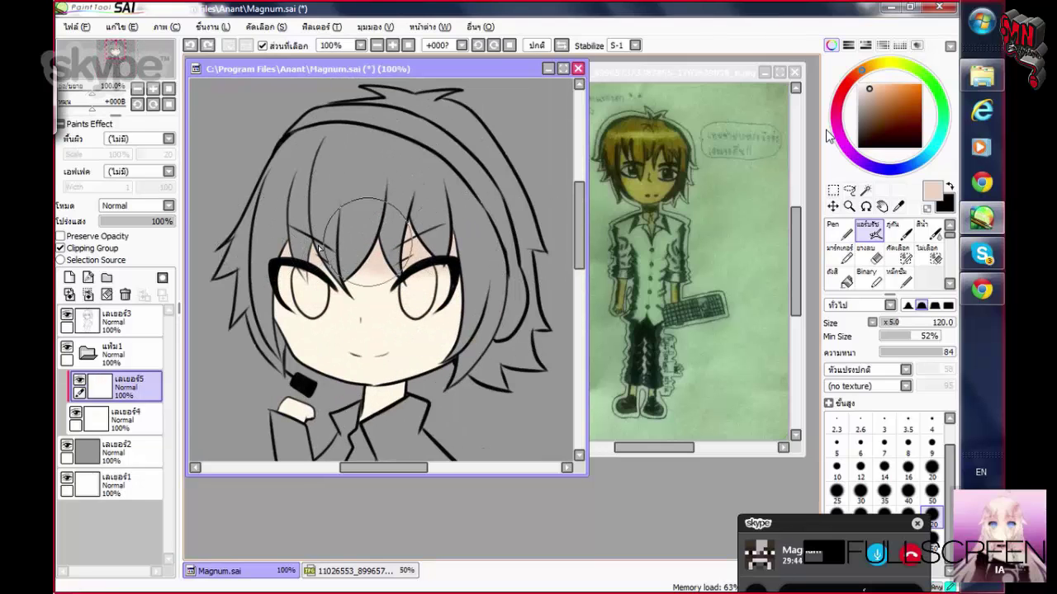
pyautogui.scroll(-3, 418, 264)
pyautogui.scroll(-2, 419, 265)
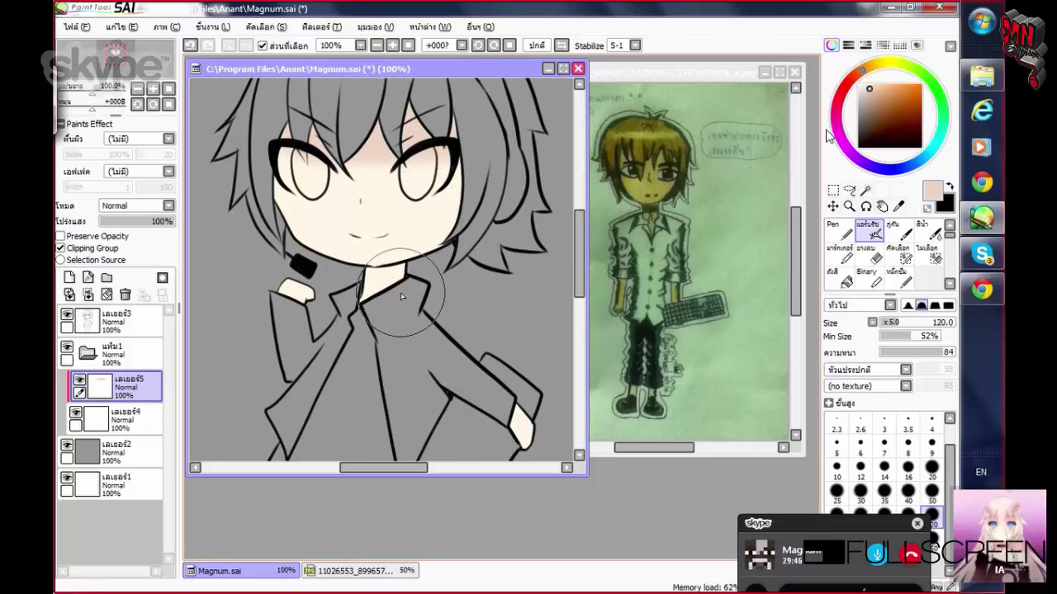
# Reduce the Airbrush to size 35 and shade the neck under the chin
pyautogui.press('[')
pyautogui.press('[')
pyautogui.press('[')
pyautogui.press('[')
pyautogui.press('[')
pyautogui.press('[')
pyautogui.press('[')
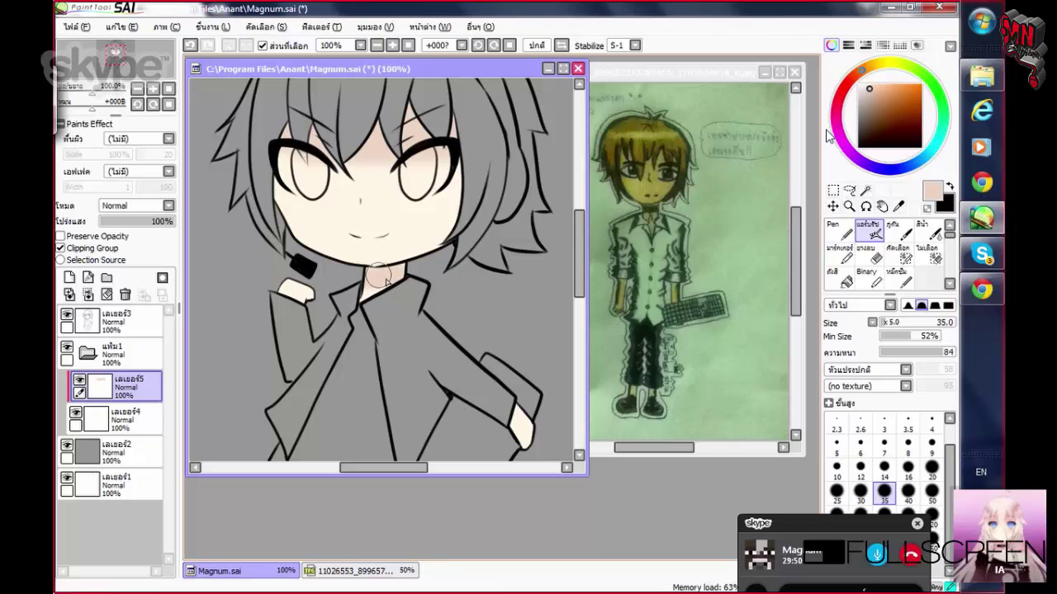
# Airbrush soft beige shading onto both hands, beside the sleeve cuffs
pyautogui.scroll(-2, 345, 282)
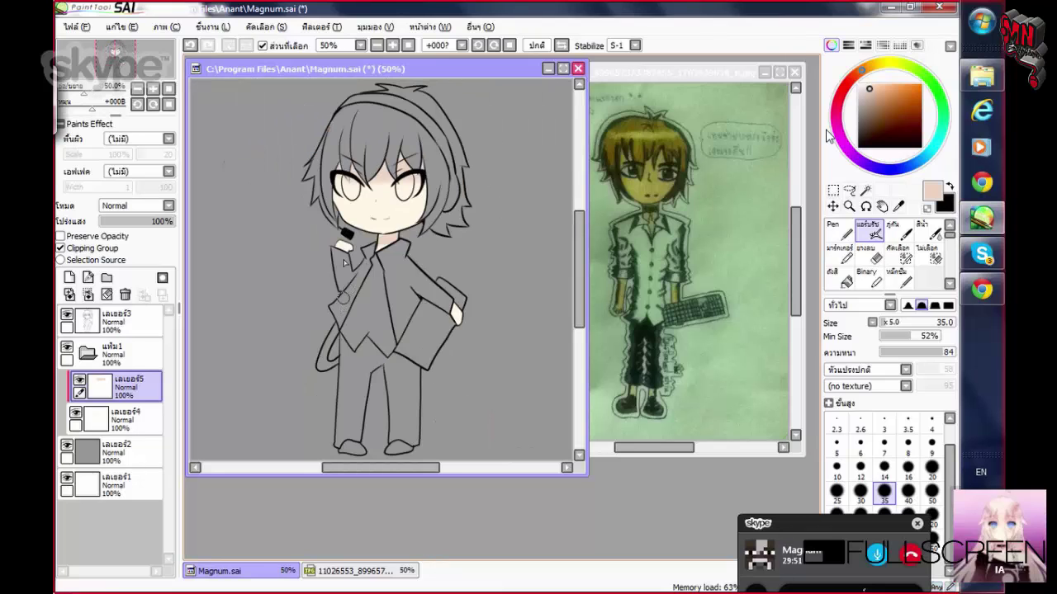
pyautogui.scroll(3, 317, 247)
pyautogui.scroll(-1, 451, 315)
pyautogui.scroll(1, 451, 316)
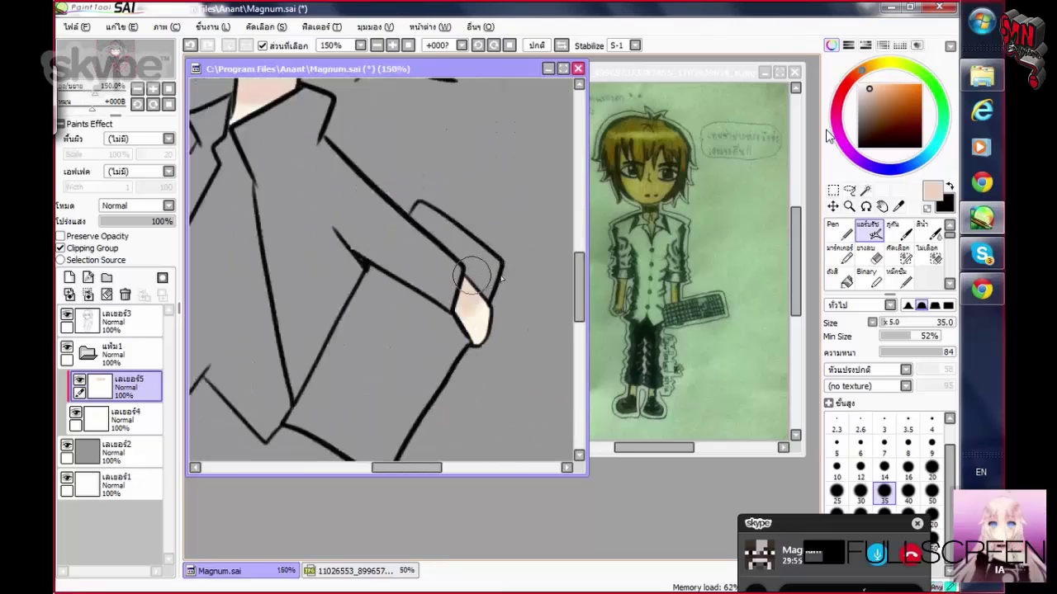
pyautogui.scroll(-2, 371, 349)
pyautogui.scroll(1, 359, 175)
# Airbrush soft shading along both side edges of the face next to the hair
pyautogui.scroll(2, 373, 171)
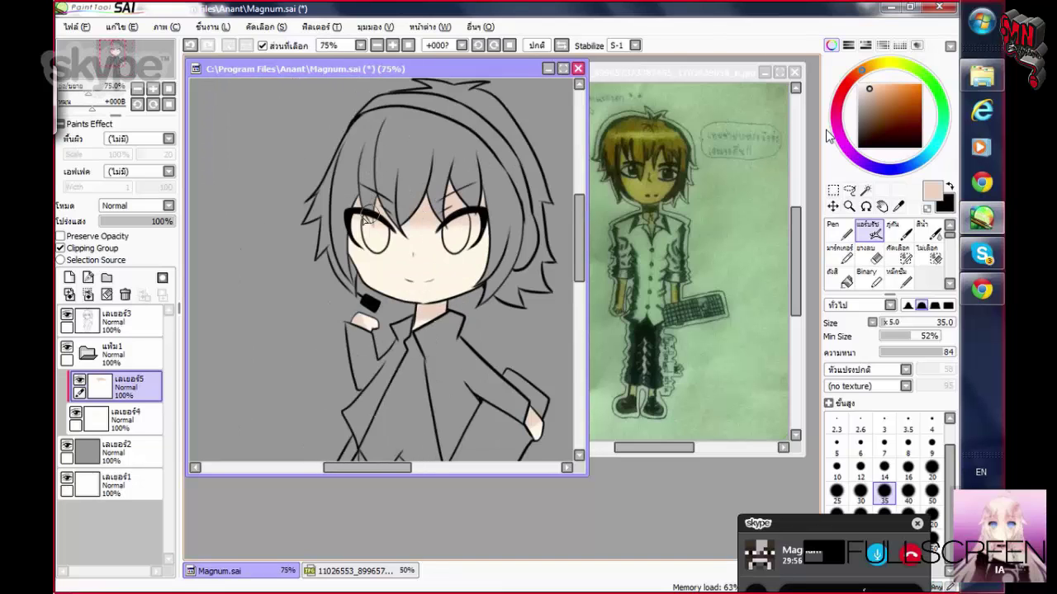
pyautogui.scroll(1, 493, 265)
pyautogui.moveTo(493, 264); pyautogui.dragTo(469, 266)
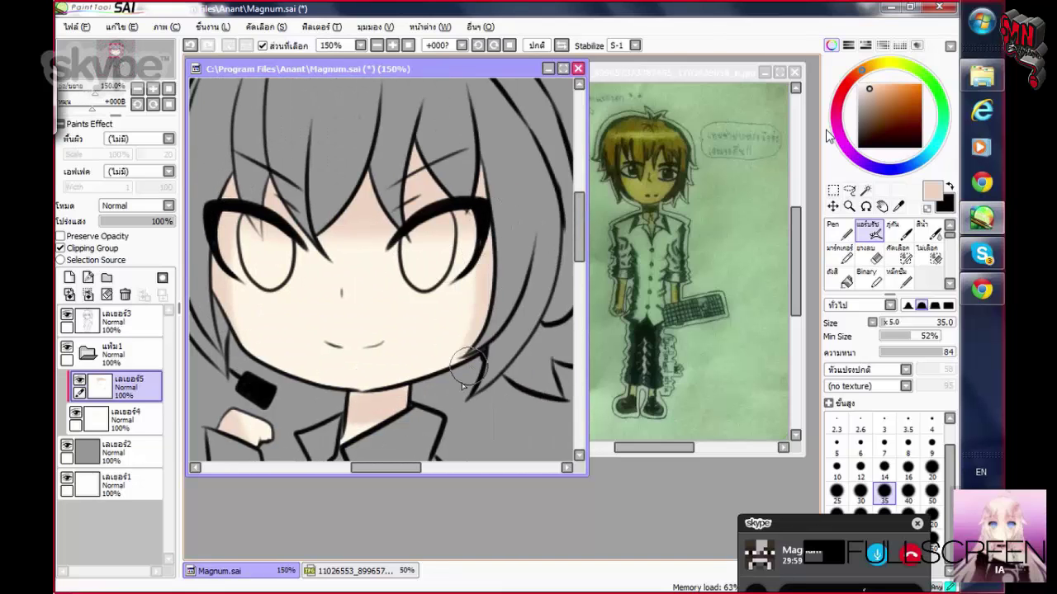
pyautogui.scroll(-2, 420, 285)
pyautogui.scroll(1, 419, 284)
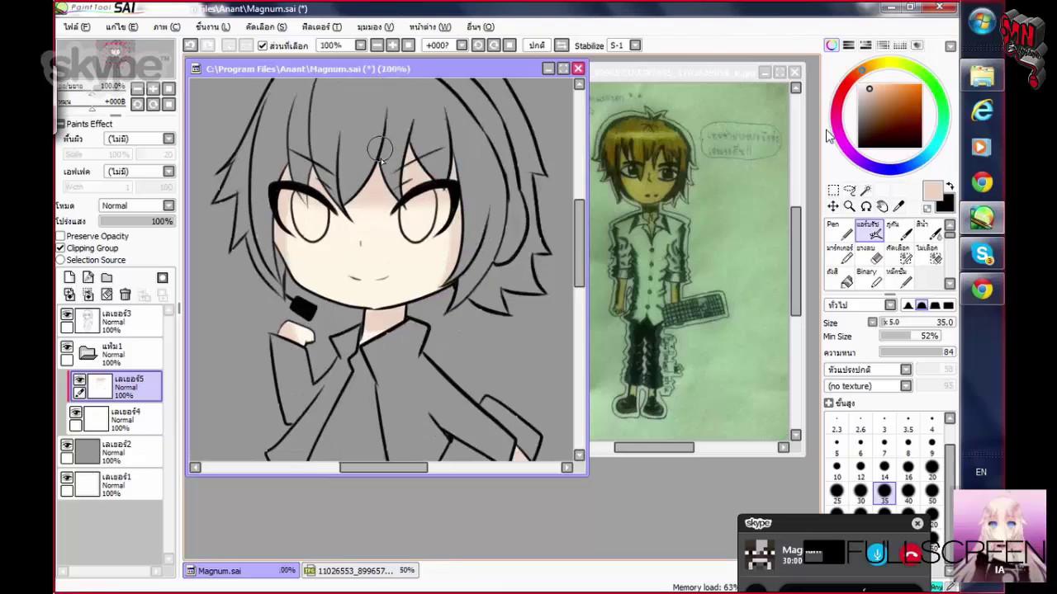
# On a new layer clipped to the skin, airbrush a darker dusty pink at size 20 along the face edge beside the hair
pyautogui.click(69, 278)
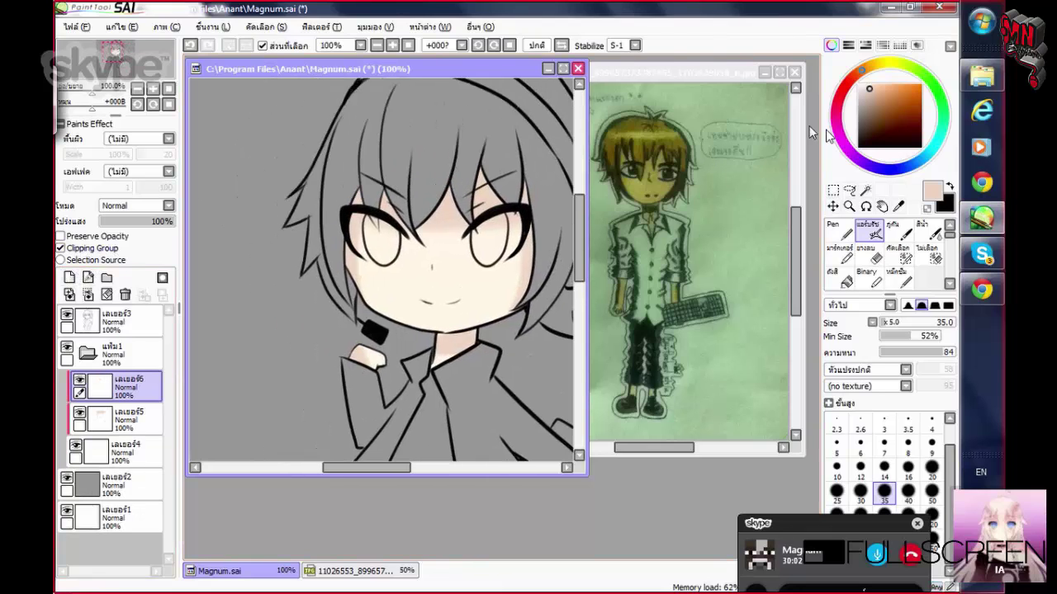
pyautogui.moveTo(872, 91); pyautogui.dragTo(870, 101)
pyautogui.moveTo(396, 273); pyautogui.dragTo(371, 273)
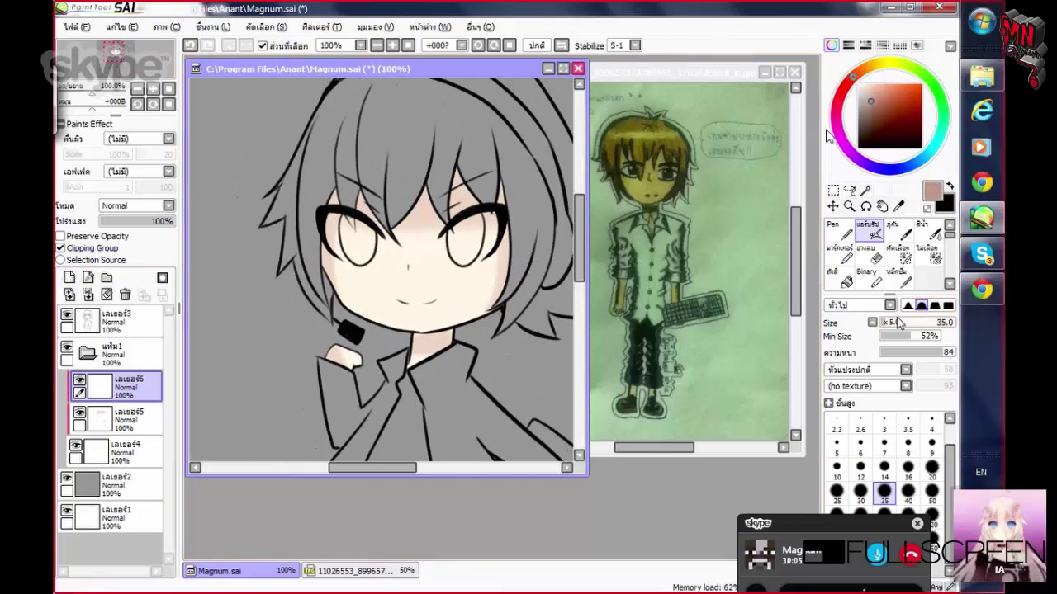
pyautogui.click(890, 322)
pyautogui.click(931, 468)
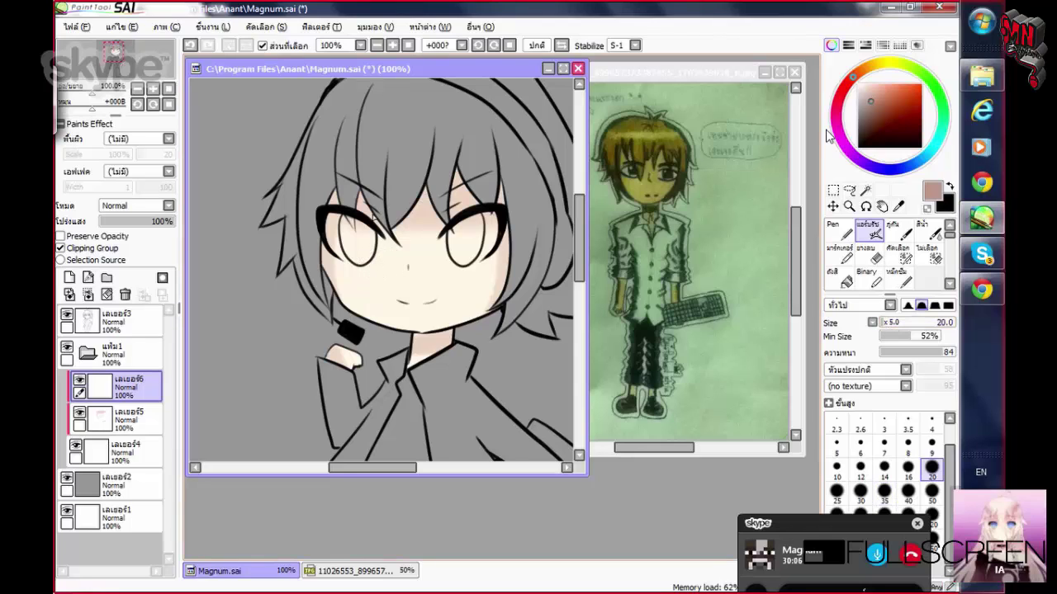
pyautogui.scroll(2, 396, 210)
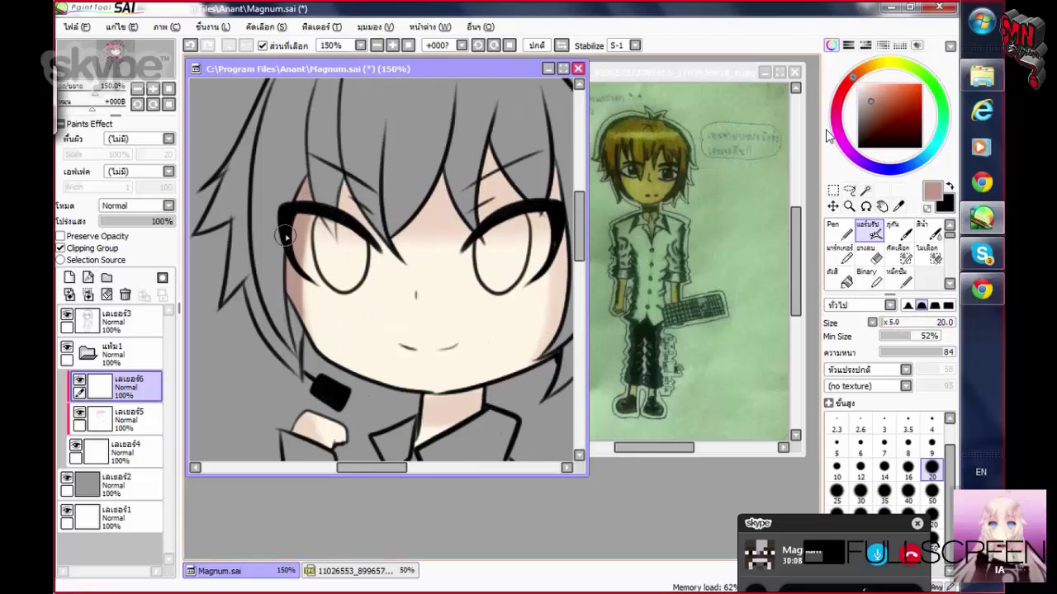
pyautogui.moveTo(318, 210)
pyautogui.mouseDown()
pyautogui.moveTo(311, 180)
pyautogui.moveTo(278, 275)
pyautogui.moveTo(325, 216)
pyautogui.moveTo(310, 194)
pyautogui.moveTo(350, 177)
pyautogui.mouseUp()
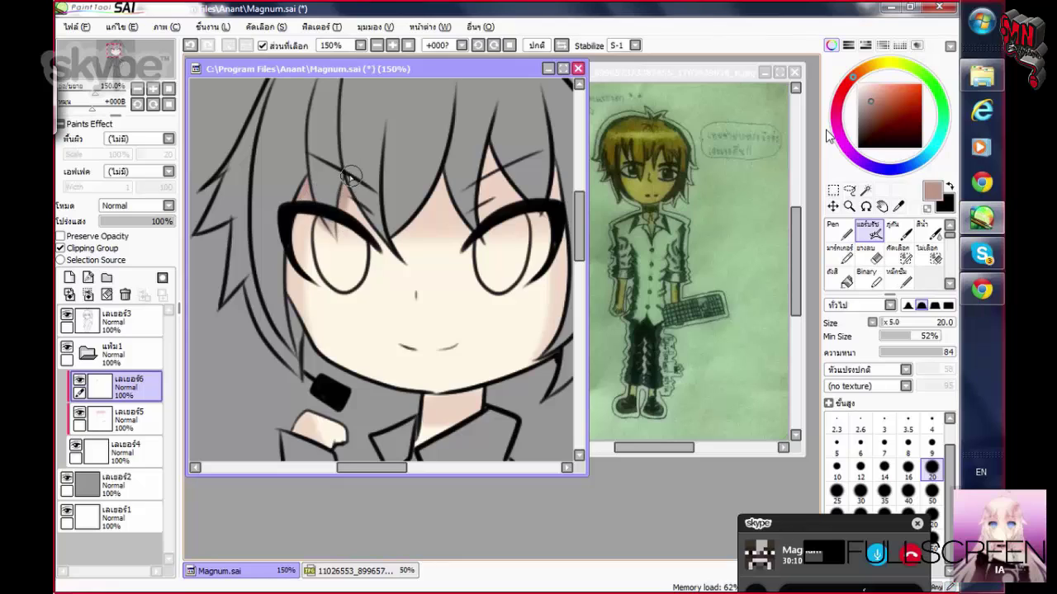
# Airbrush darker shadows onto the forehead directly beneath the bangs, between and above the eyes
pyautogui.moveTo(449, 167); pyautogui.dragTo(444, 168)
pyautogui.scroll(-1, 463, 182)
pyautogui.hscroll(2, 446, 165)
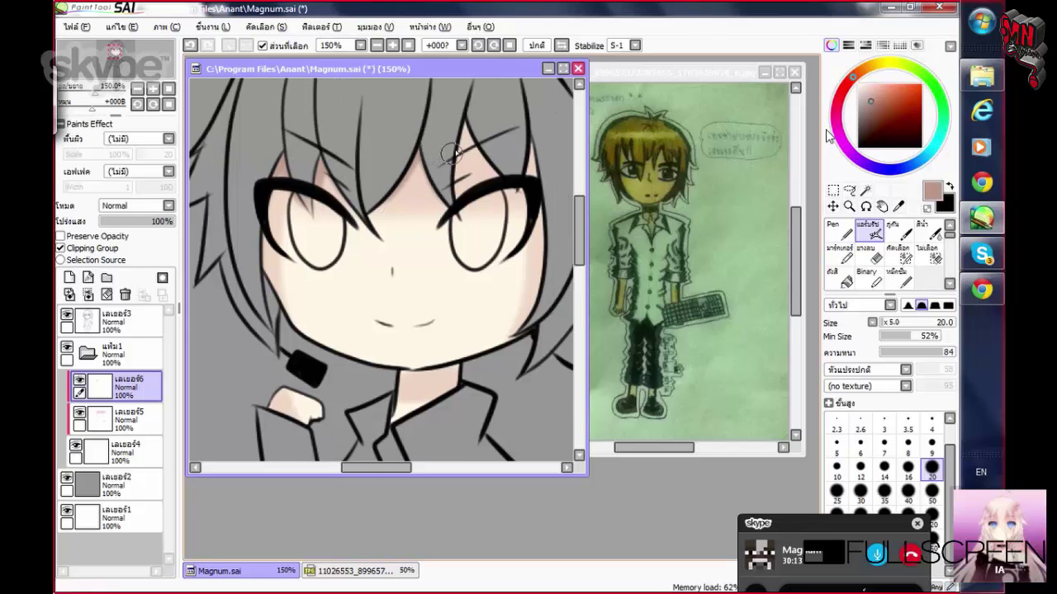
pyautogui.moveTo(442, 122); pyautogui.dragTo(490, 183)
# Deepen the shadow on the neck under the chin and on the hands with the darker dusty pink
pyautogui.moveTo(503, 141)
pyautogui.mouseDown()
pyautogui.moveTo(520, 300)
pyautogui.moveTo(496, 313)
pyautogui.moveTo(453, 288)
pyautogui.moveTo(458, 336)
pyautogui.moveTo(472, 318)
pyautogui.moveTo(425, 337)
pyautogui.moveTo(406, 338)
pyautogui.moveTo(444, 333)
pyautogui.moveTo(400, 328)
pyautogui.mouseUp()
pyautogui.scroll(-2, 495, 314)
pyautogui.hscroll(-1, 495, 314)
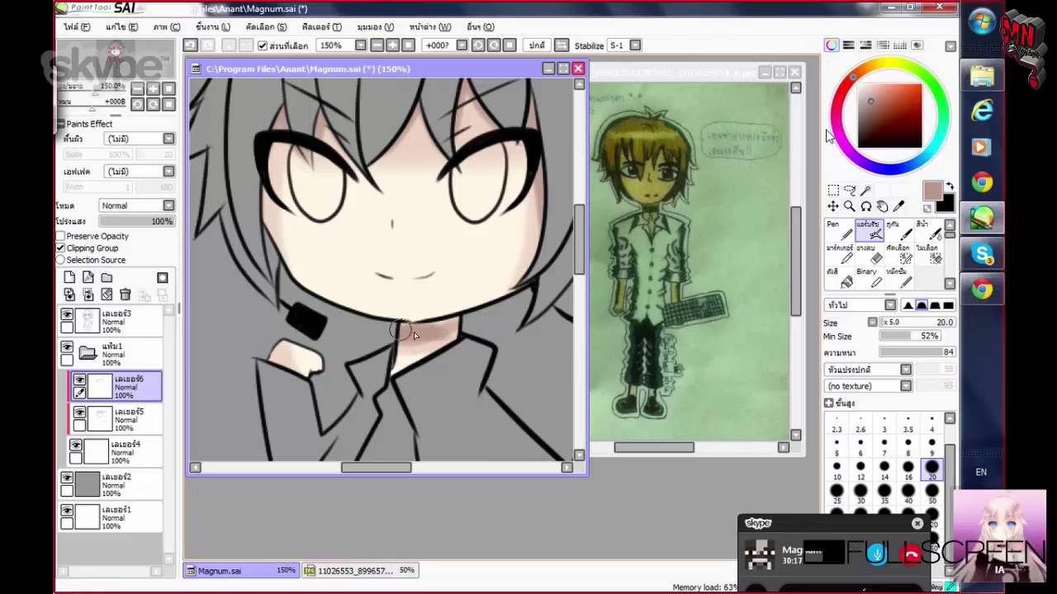
pyautogui.scroll(-2, 441, 326)
pyautogui.hscroll(-1, 413, 322)
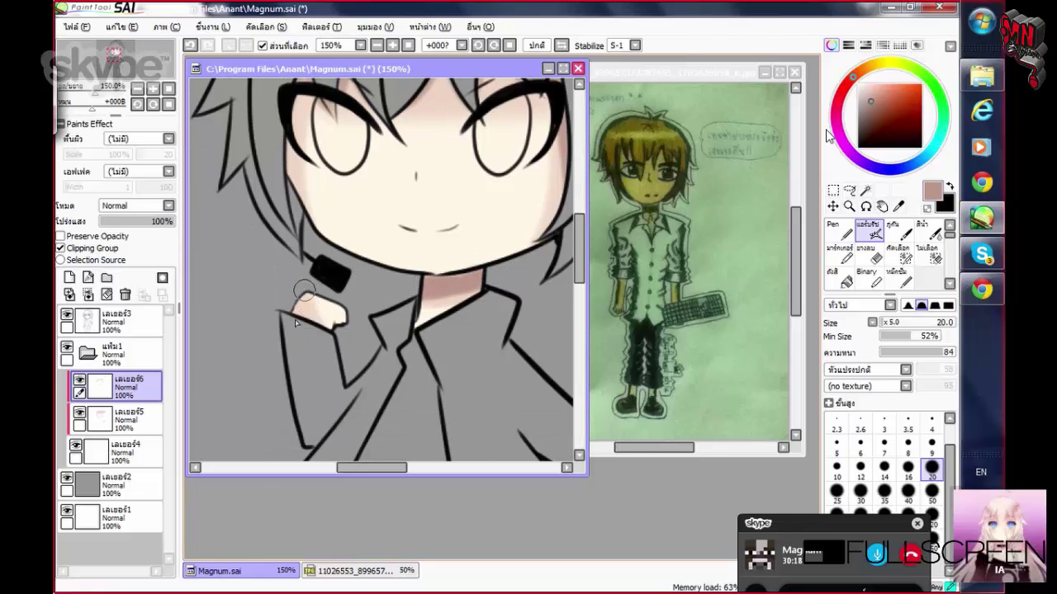
pyautogui.scroll(-2, 326, 315)
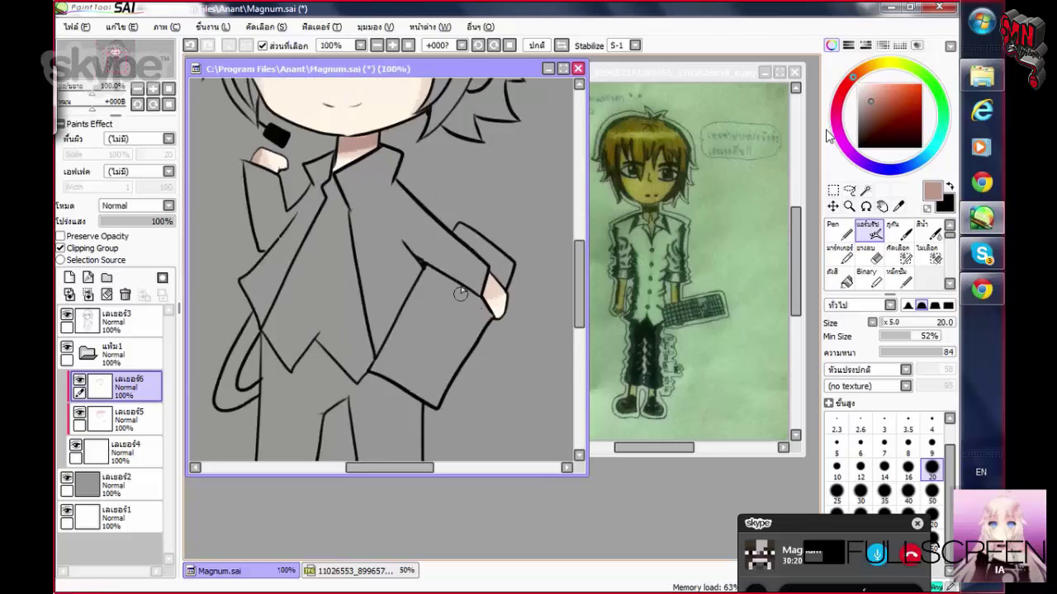
pyautogui.scroll(2, 347, 273)
pyautogui.scroll(-3, 388, 154)
pyautogui.scroll(3, 388, 154)
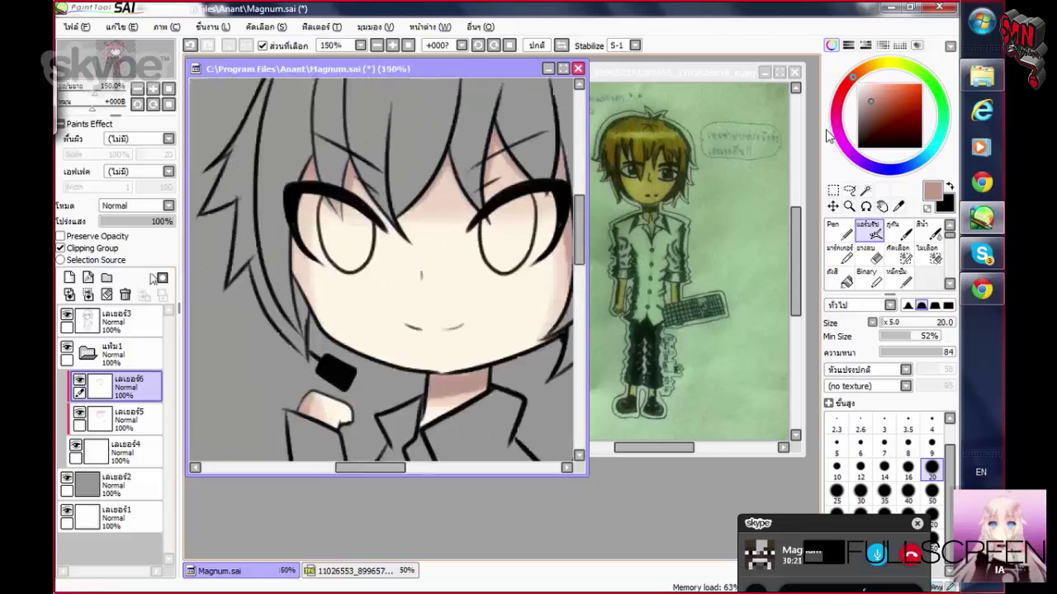
# On another new clipped layer, airbrush light pink blush onto both cheeks under the eyes, and switch to the Blur brush
pyautogui.click(69, 277)
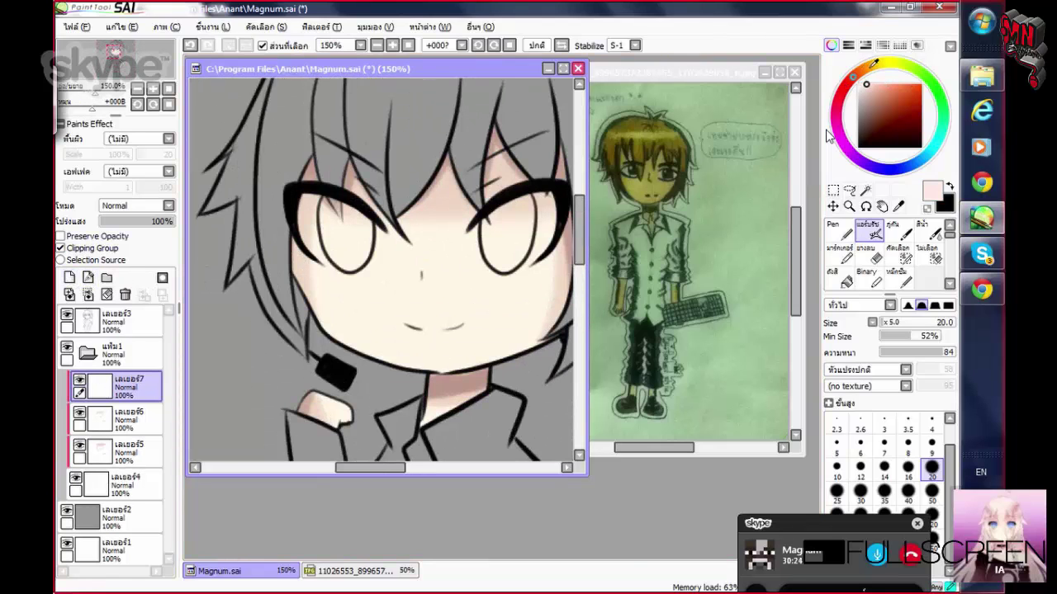
pyautogui.keyDown('alt'); pyautogui.click(472, 246); pyautogui.keyUp('alt')
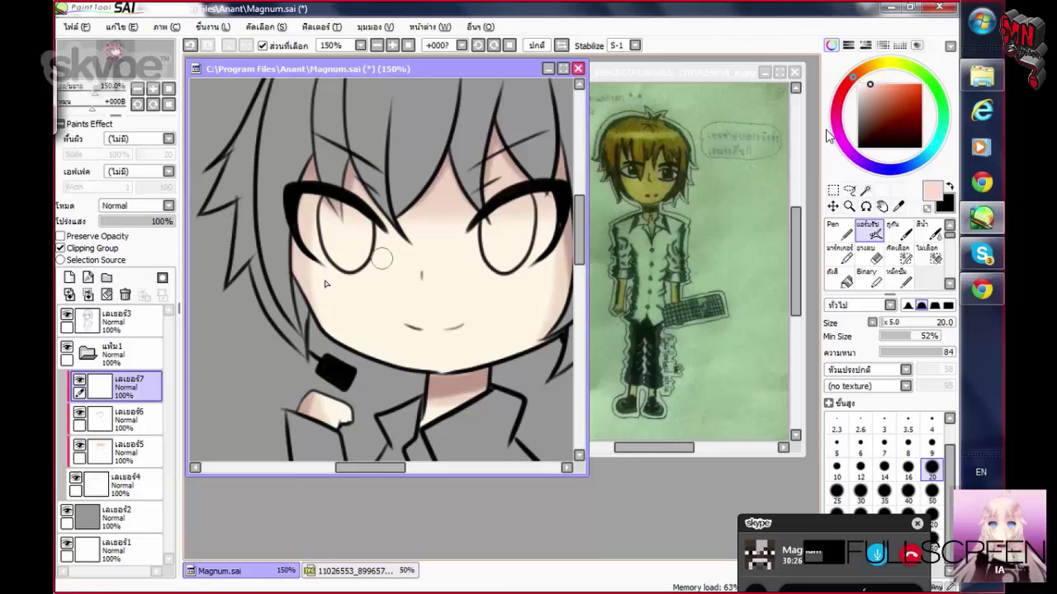
pyautogui.moveTo(294, 279)
pyautogui.mouseDown()
pyautogui.moveTo(322, 304)
pyautogui.moveTo(329, 289)
pyautogui.mouseUp()
pyautogui.scroll(1, 329, 289)
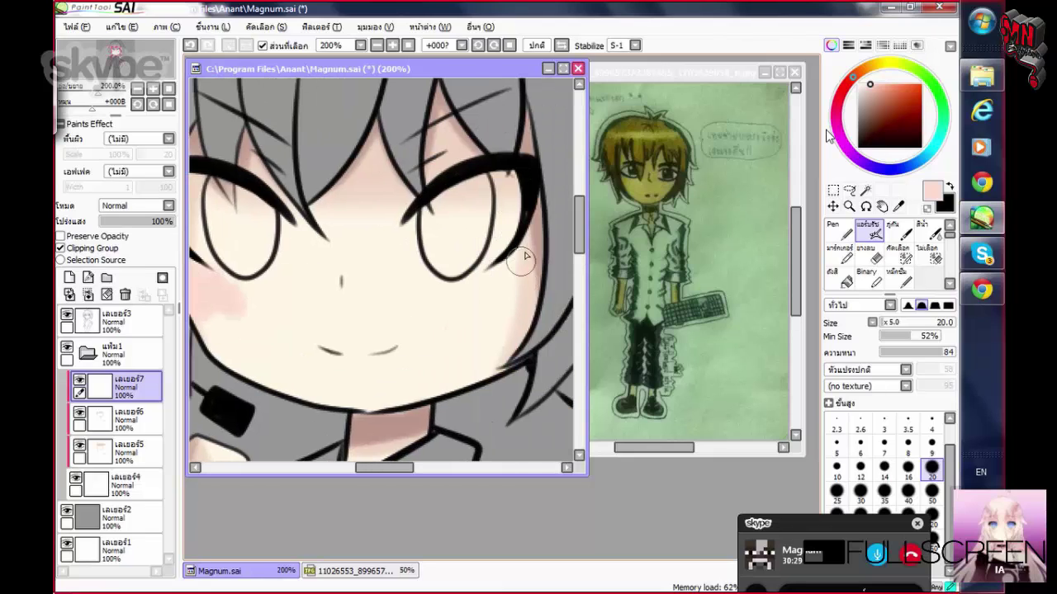
pyautogui.moveTo(525, 257)
pyautogui.mouseDown()
pyautogui.moveTo(507, 284)
pyautogui.moveTo(499, 276)
pyautogui.moveTo(520, 223)
pyautogui.mouseUp()
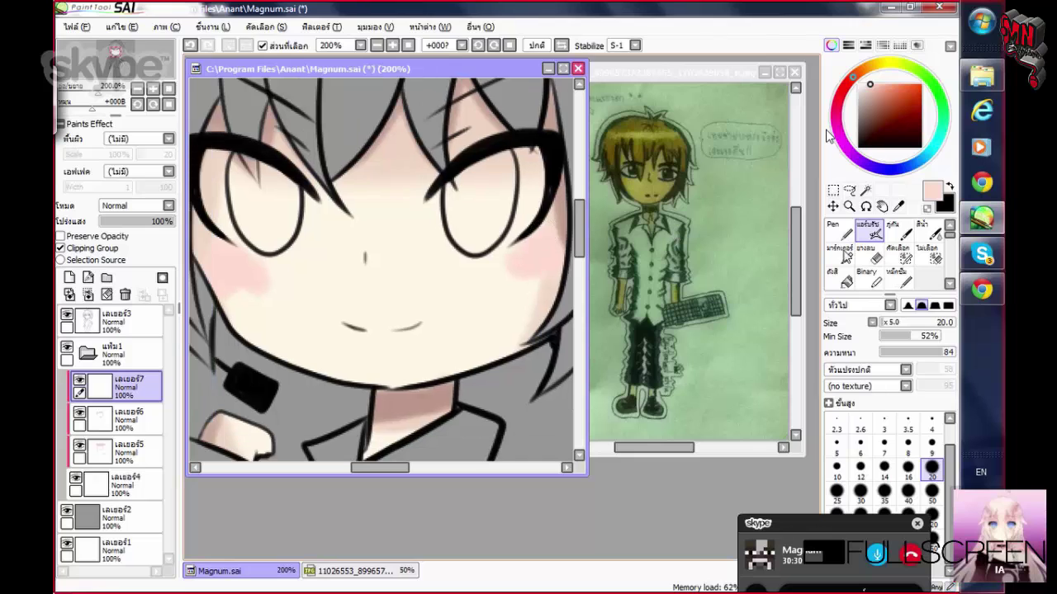
pyautogui.scroll(-2, 935, 272)
pyautogui.click(928, 254)
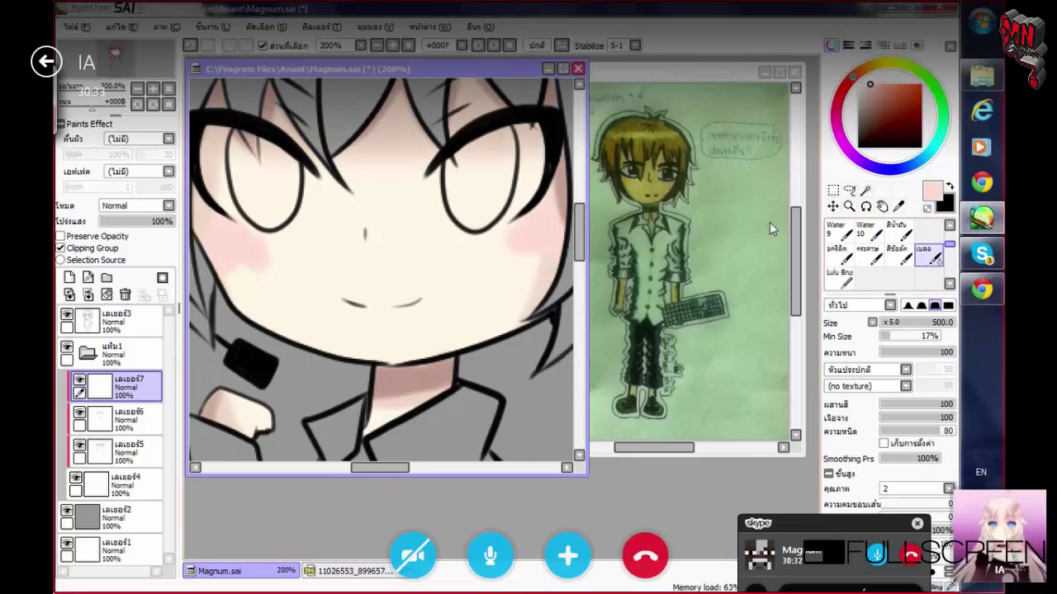
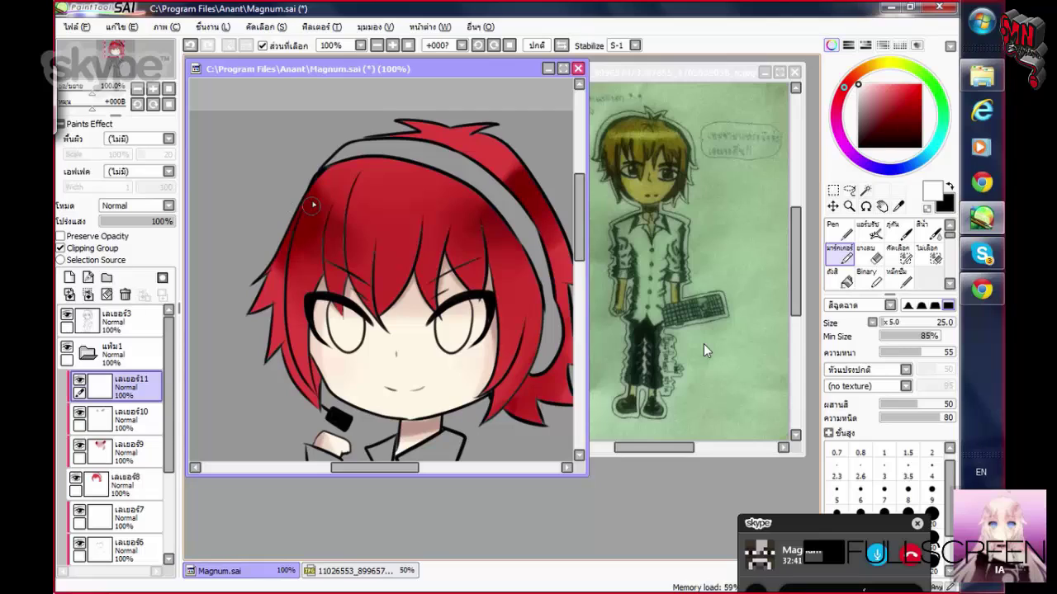
# Paint white highlight patches on both sides of the red hair with the Marker at size 25
pyautogui.moveTo(312, 205)
pyautogui.mouseDown()
pyautogui.moveTo(290, 258)
pyautogui.moveTo(306, 224)
pyautogui.moveTo(337, 248)
pyautogui.mouseUp()
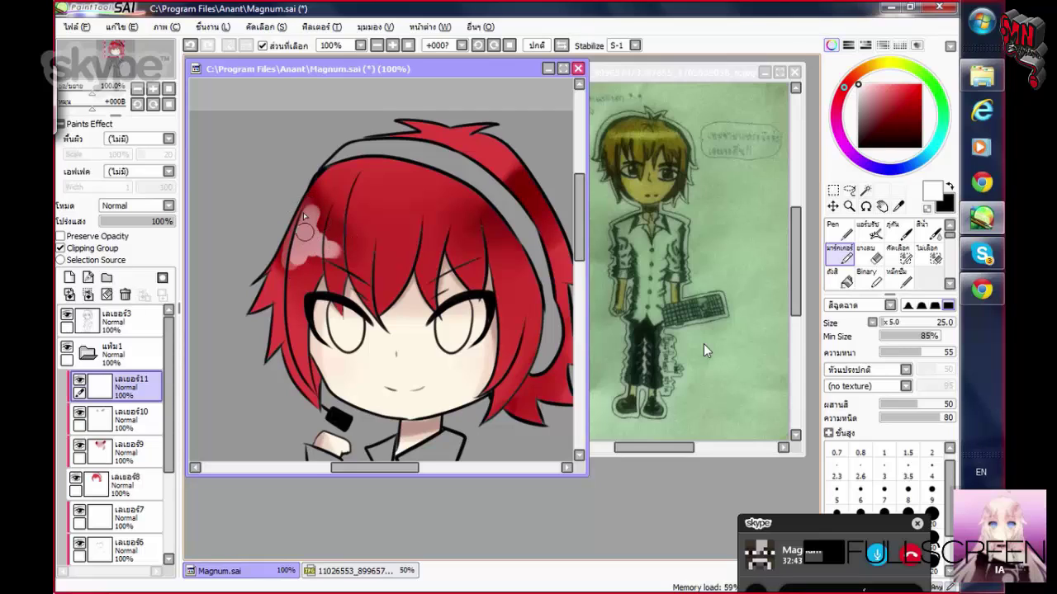
pyautogui.moveTo(304, 216)
pyautogui.mouseDown()
pyautogui.moveTo(290, 268)
pyautogui.moveTo(324, 273)
pyautogui.moveTo(300, 272)
pyautogui.mouseUp()
pyautogui.moveTo(472, 189)
pyautogui.mouseDown()
pyautogui.moveTo(500, 239)
pyautogui.moveTo(479, 220)
pyautogui.moveTo(495, 207)
pyautogui.mouseUp()
pyautogui.scroll(-2, 363, 176)
pyautogui.scroll(4, 363, 176)
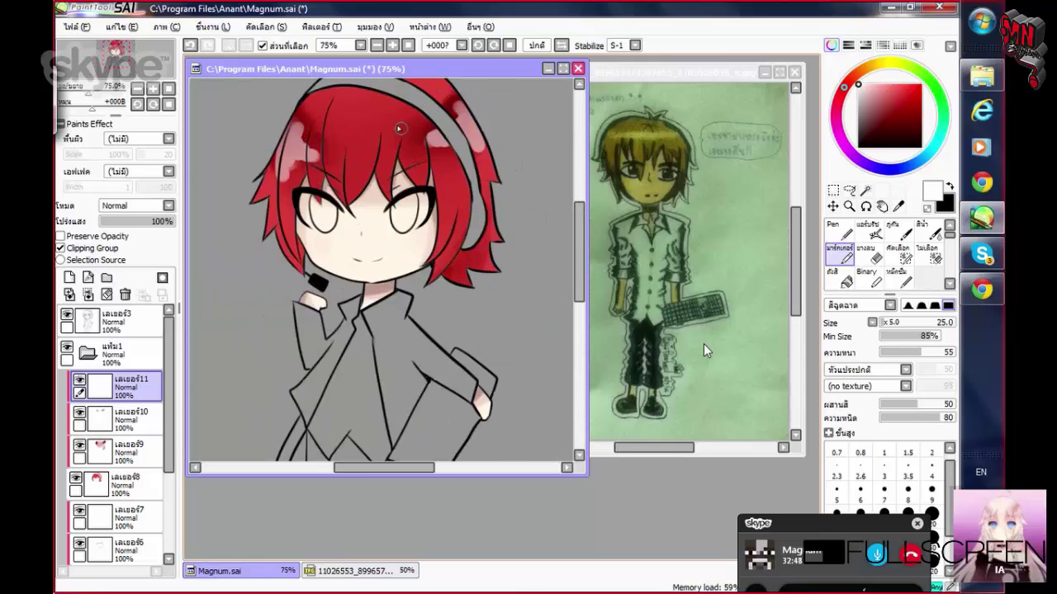
pyautogui.scroll(-2, 385, 183)
pyautogui.scroll(4, 302, 142)
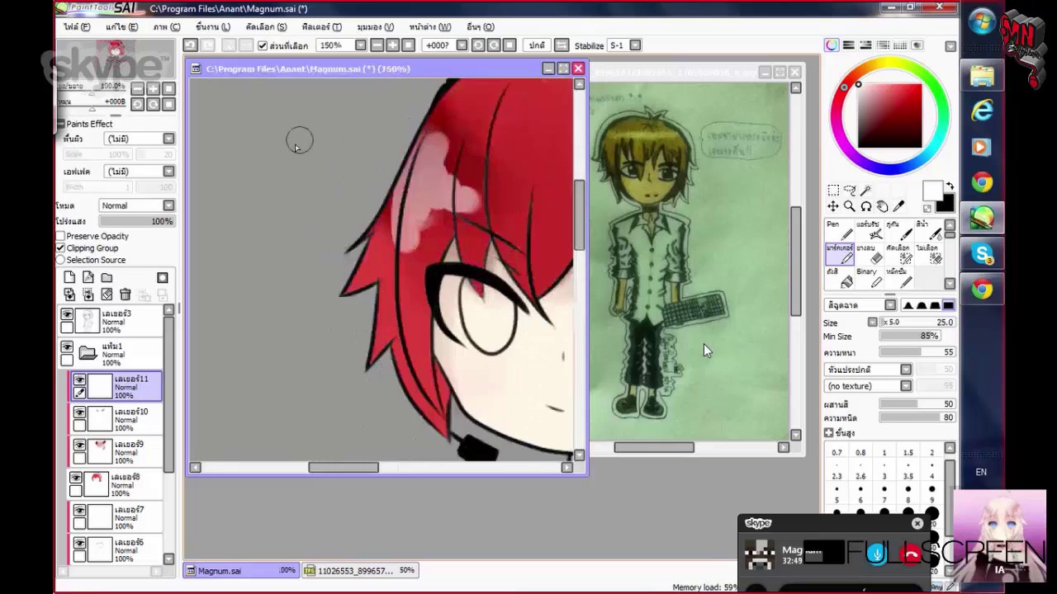
pyautogui.scroll(-3, 355, 232)
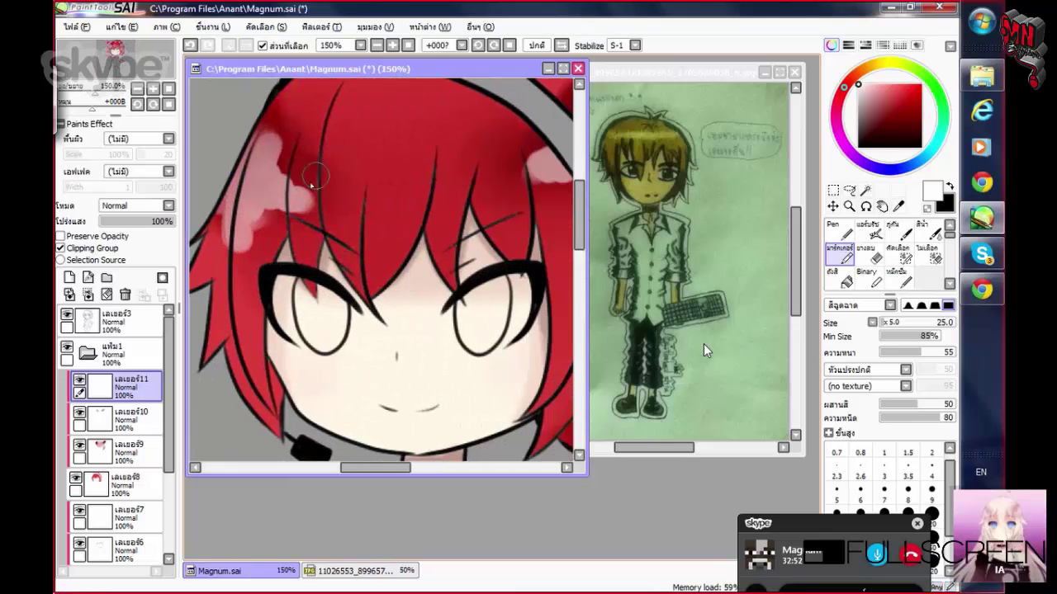
pyautogui.scroll(-1, 338, 183)
pyautogui.scroll(1, 360, 144)
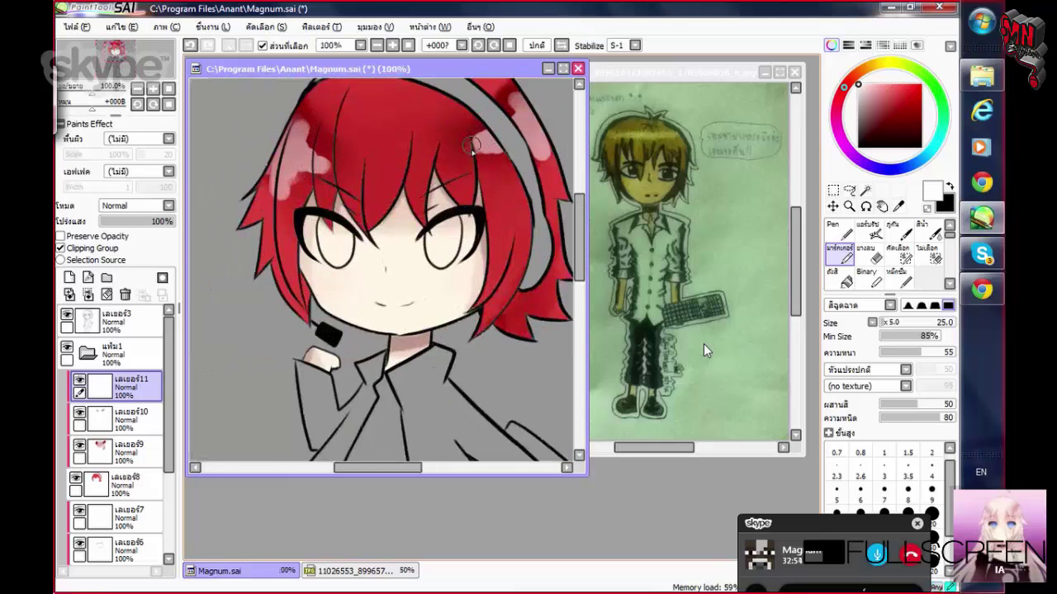
pyautogui.scroll(1, 448, 151)
# Refine the white hair highlights into jagged streaks with the Marker at size 14 and set their layer's opacity to 86%
pyautogui.press('[')
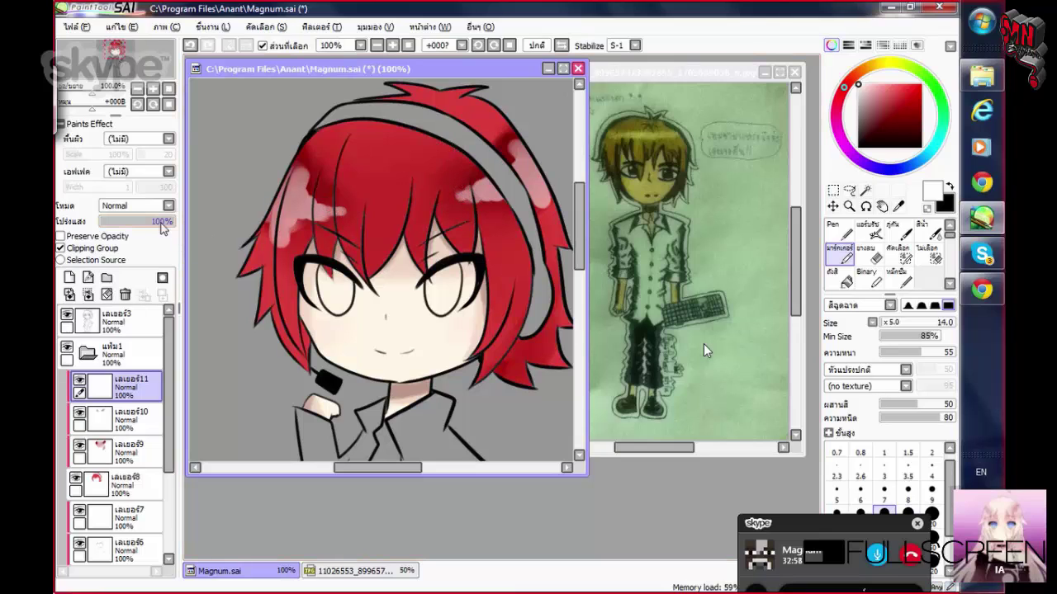
pyautogui.moveTo(165, 222); pyautogui.dragTo(187, 220)
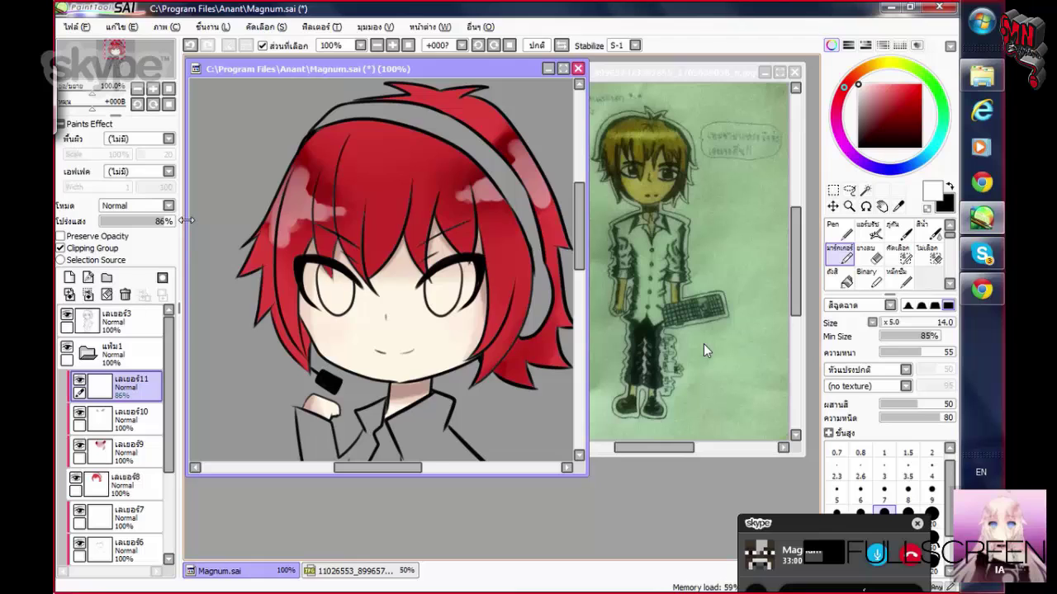
pyautogui.scroll(2, 295, 274)
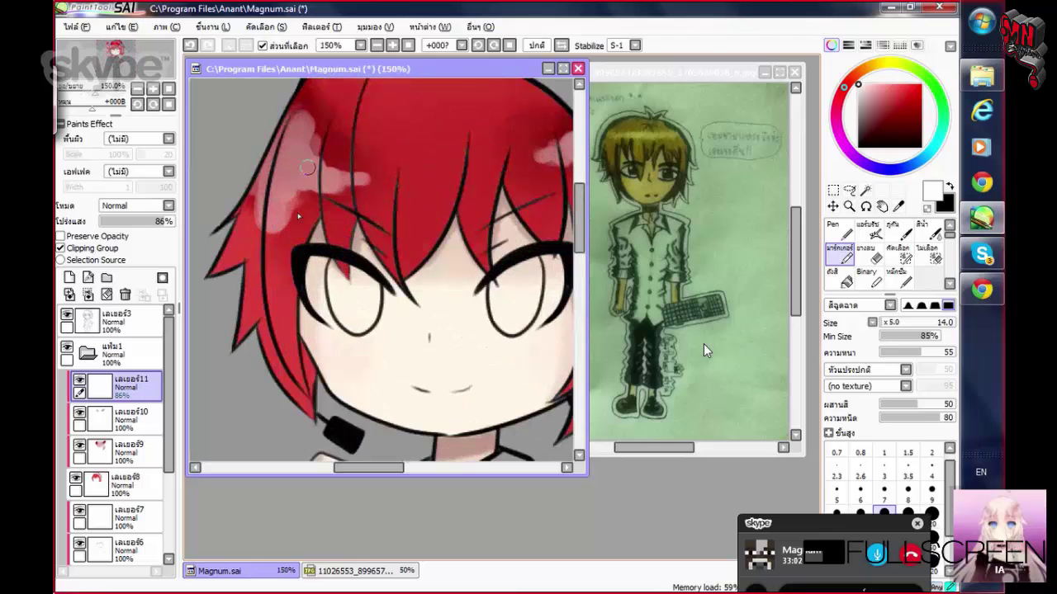
pyautogui.moveTo(298, 216); pyautogui.dragTo(476, 211)
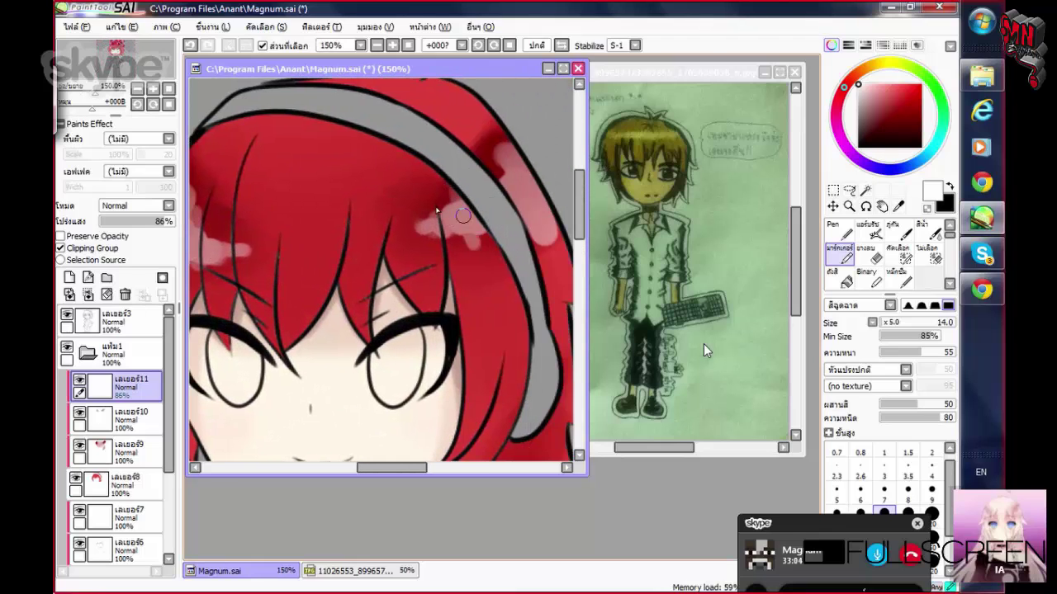
pyautogui.scroll(-3, 512, 221)
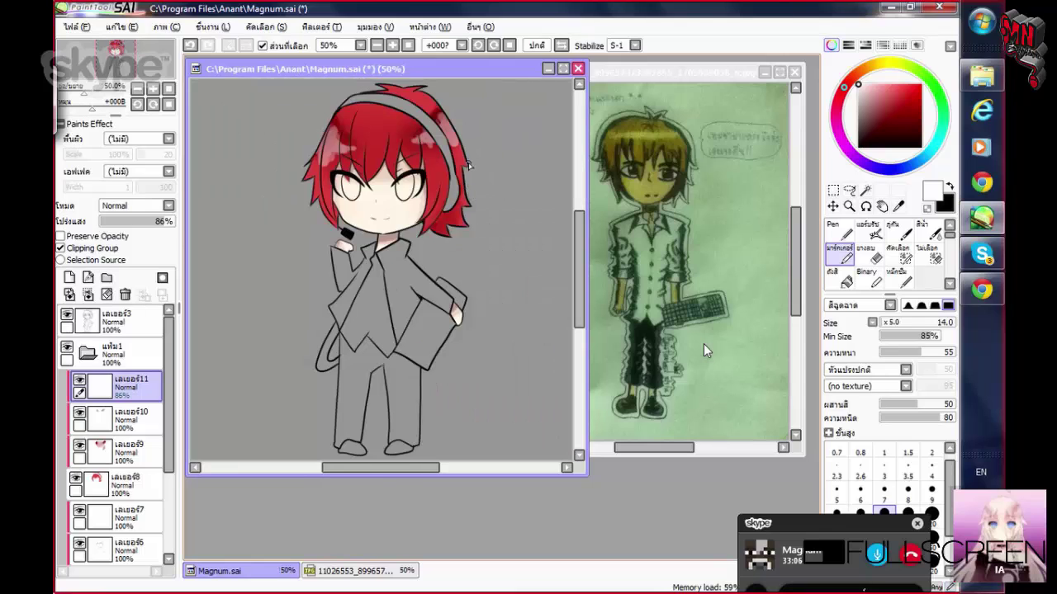
# On a new clipped layer below the highlights, airbrush pale yellow over the lower bangs at size 140
pyautogui.click(69, 277)
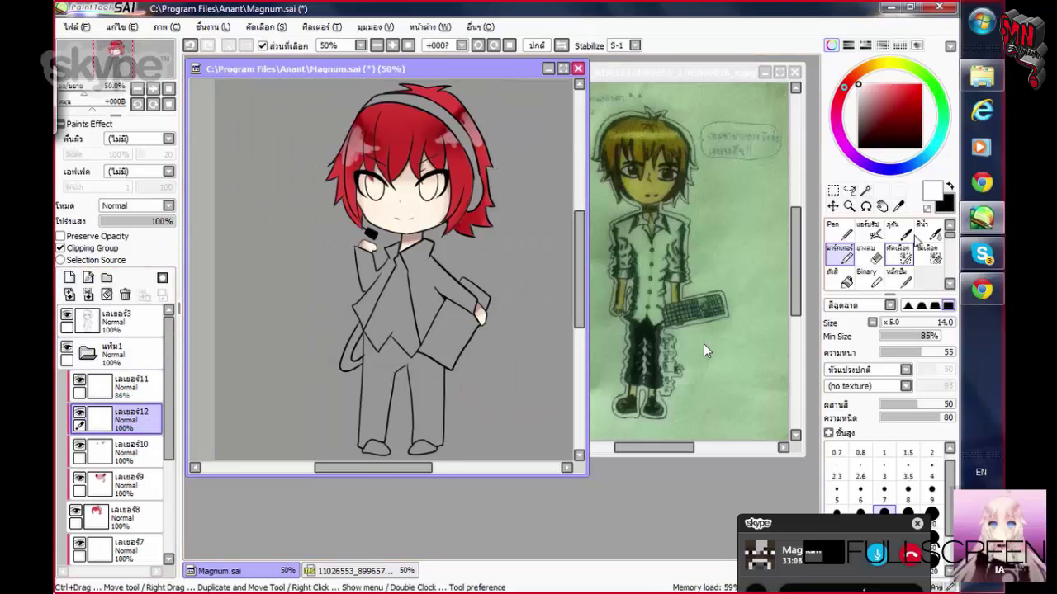
pyautogui.press('v')
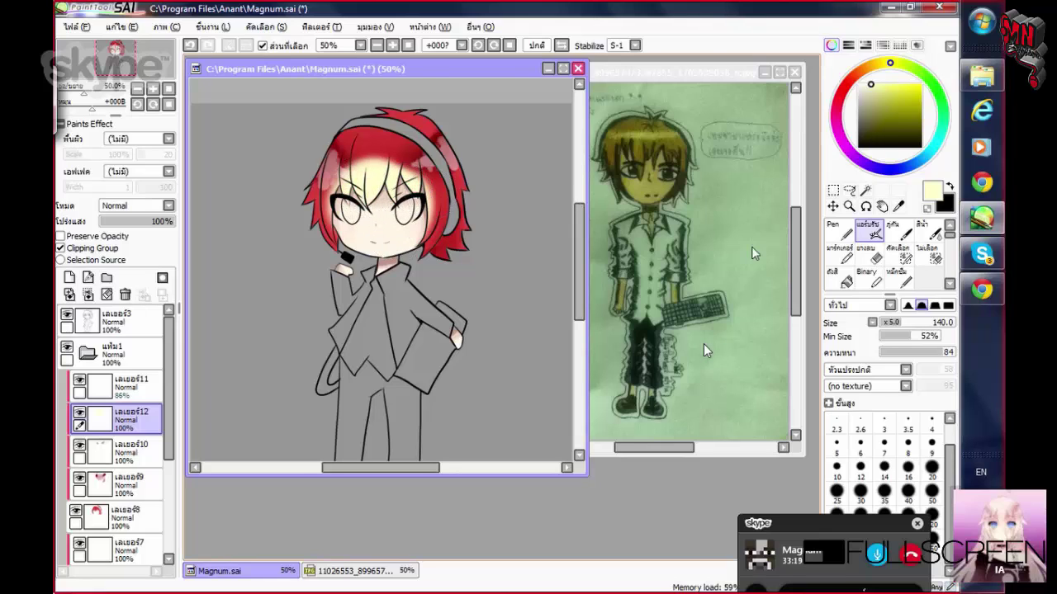
pyautogui.hotkey('ctrl', 'z')
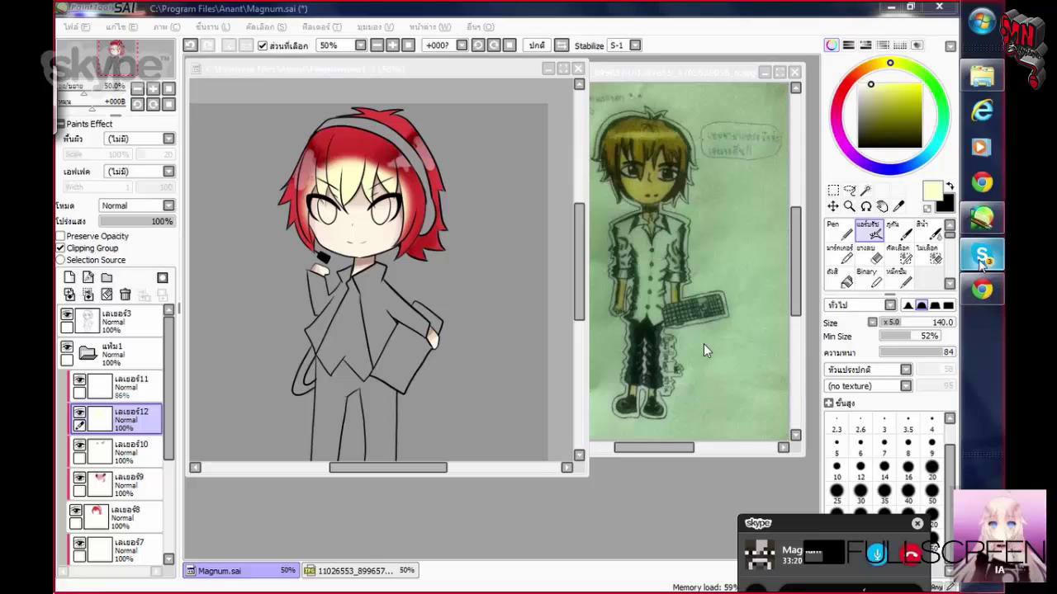
pyautogui.click(982, 257)
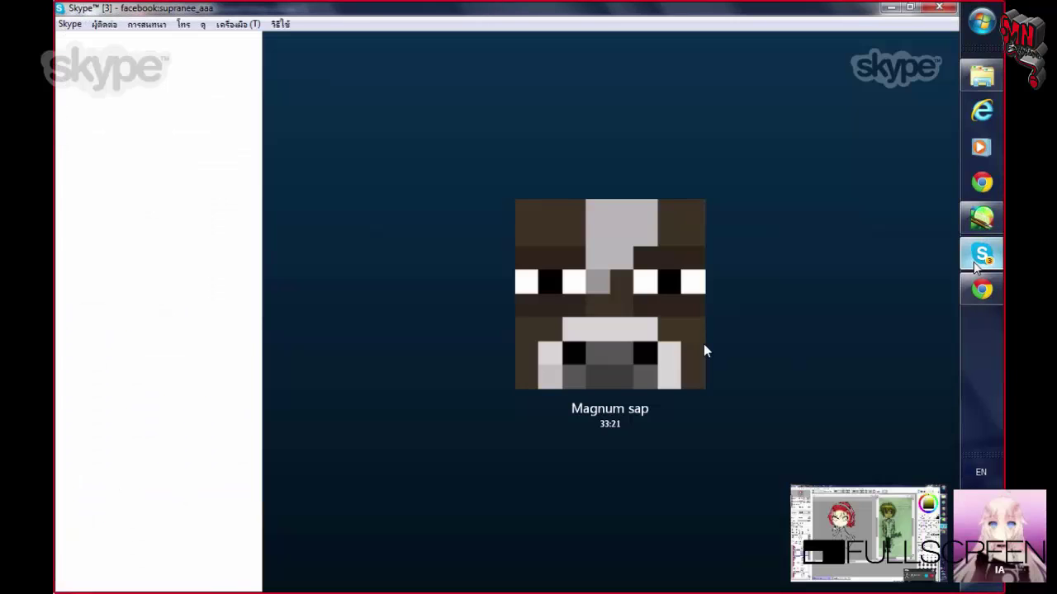
pyautogui.moveTo(979, 260)
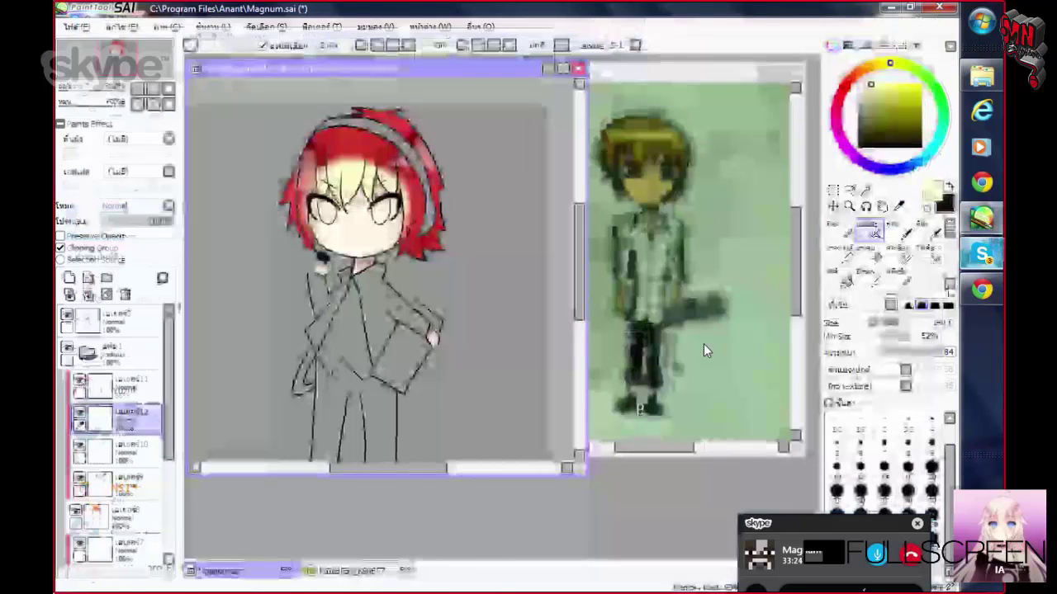
# Blend the pale yellow bangs softly into the red hair with the Blur brush, enlarging it to size 160
pyautogui.click(928, 237)
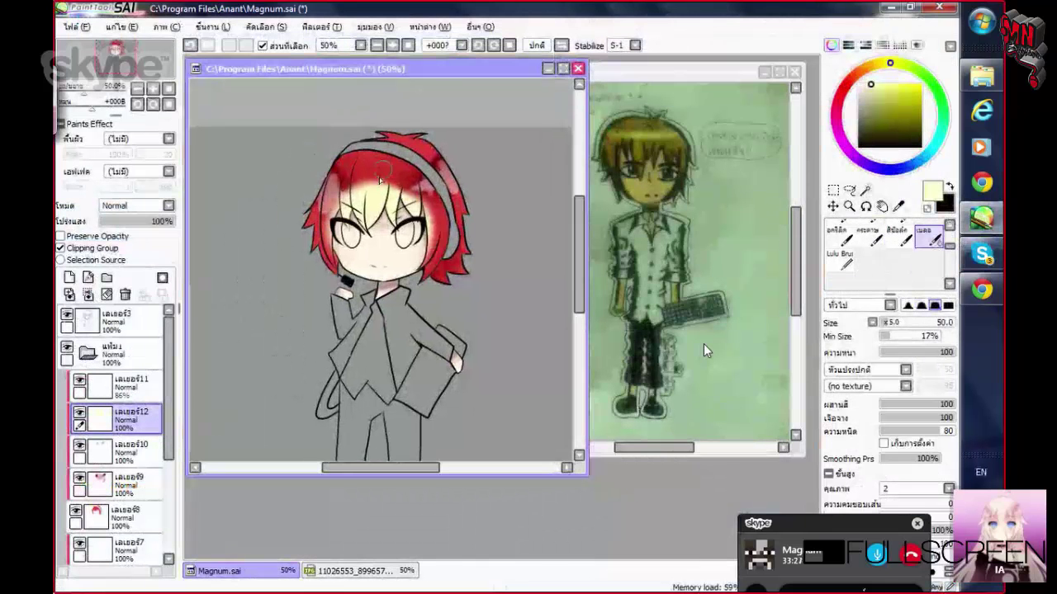
pyautogui.moveTo(371, 177); pyautogui.dragTo(446, 248)
pyautogui.moveTo(407, 190)
pyautogui.mouseDown()
pyautogui.moveTo(367, 169)
pyautogui.moveTo(392, 210)
pyautogui.moveTo(367, 182)
pyautogui.moveTo(412, 202)
pyautogui.moveTo(372, 244)
pyautogui.moveTo(413, 219)
pyautogui.moveTo(380, 178)
pyautogui.moveTo(421, 211)
pyautogui.moveTo(391, 262)
pyautogui.mouseUp()
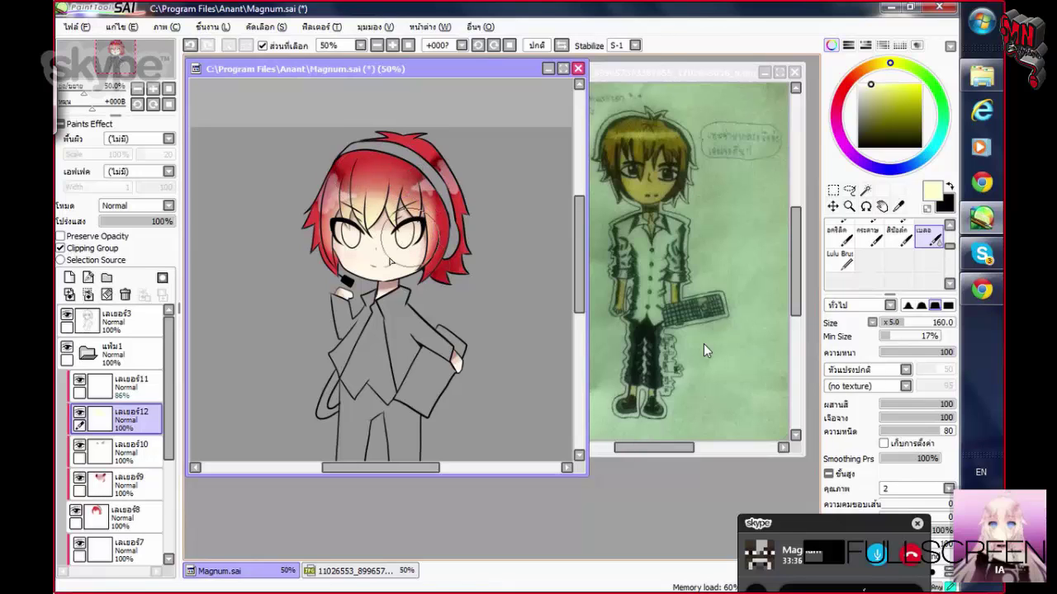
pyautogui.scroll(-2, 391, 263)
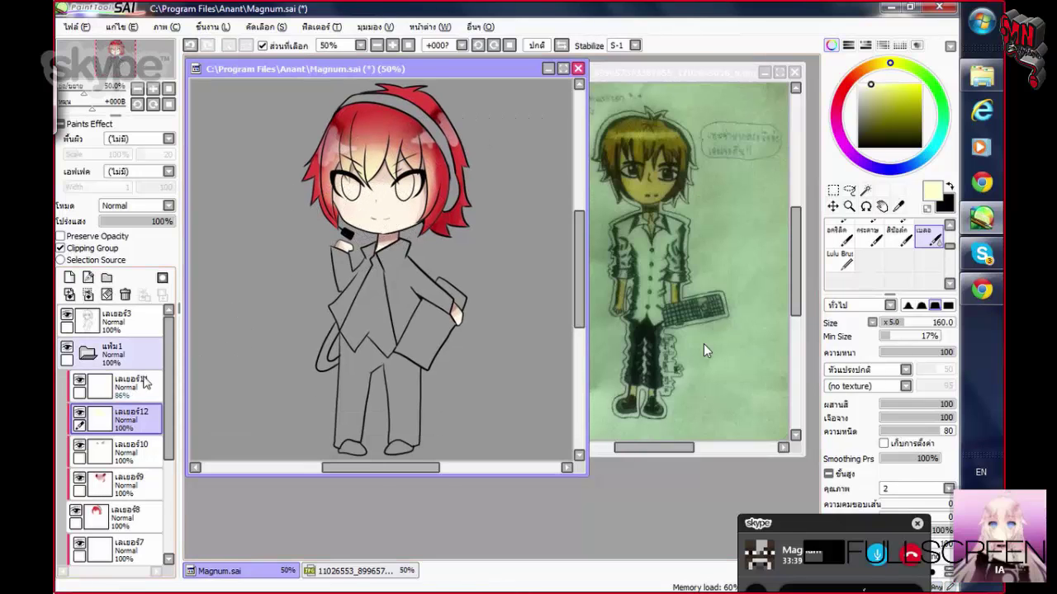
# On a new layer above the hair highlights, fill both halves of the jacket and its sleeves with black using the Bucket
pyautogui.click(123, 386)
pyautogui.click(69, 277)
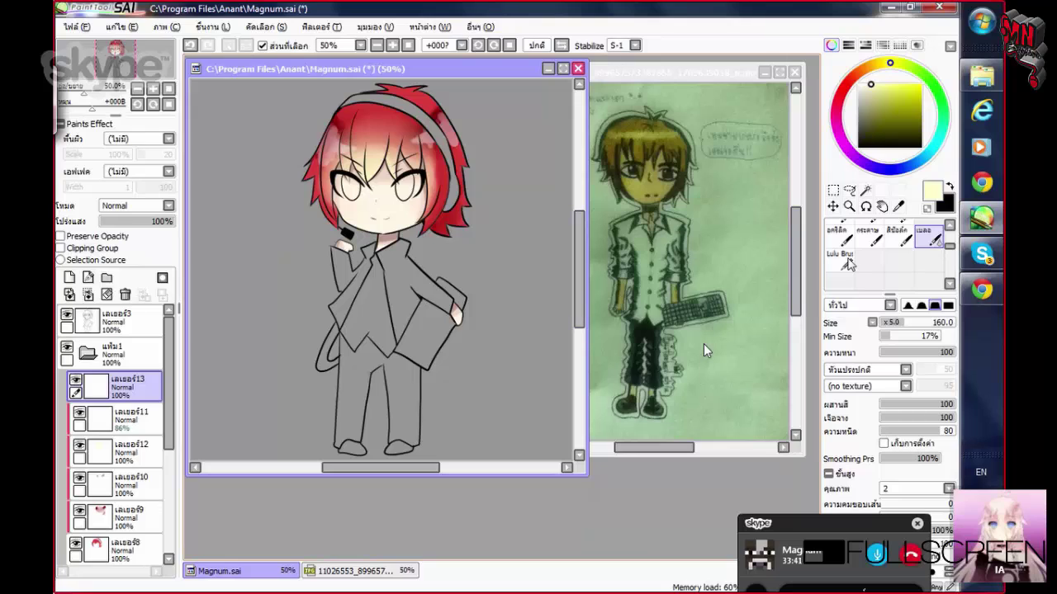
pyautogui.scroll(3, 849, 262)
pyautogui.click(839, 279)
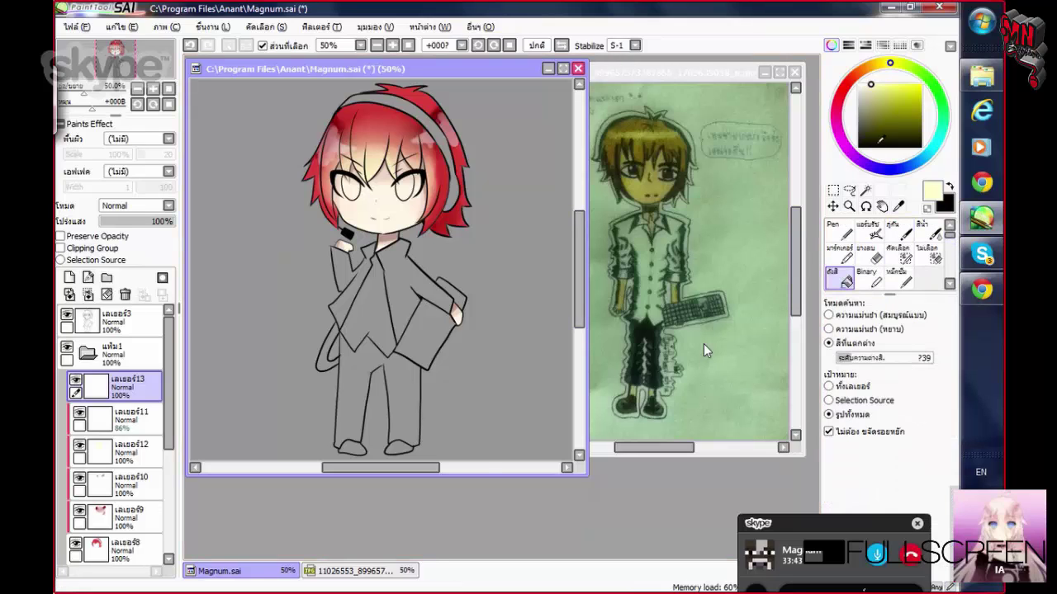
pyautogui.click(407, 297)
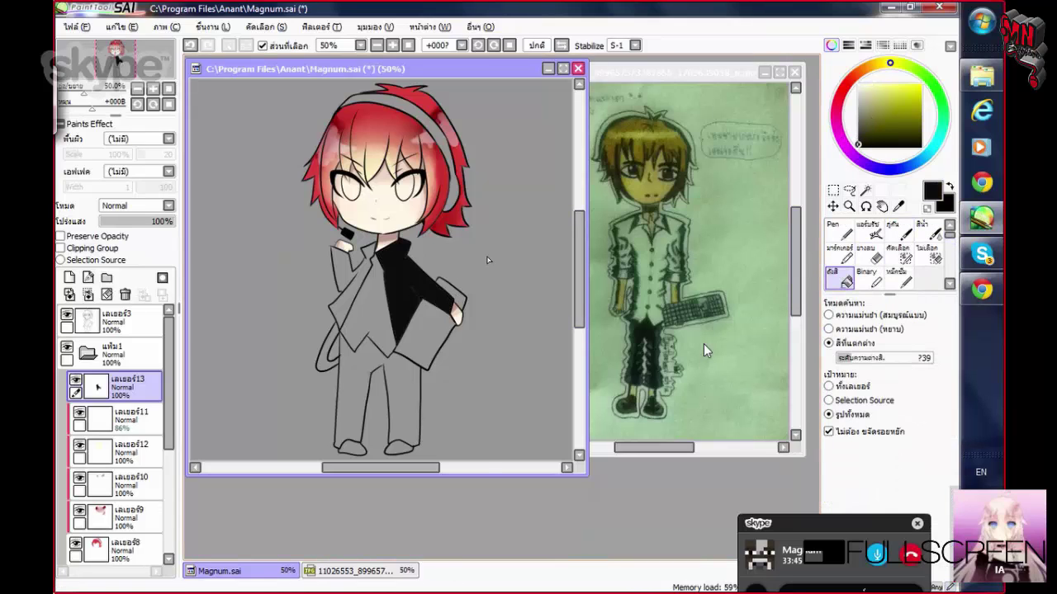
pyautogui.click(352, 299)
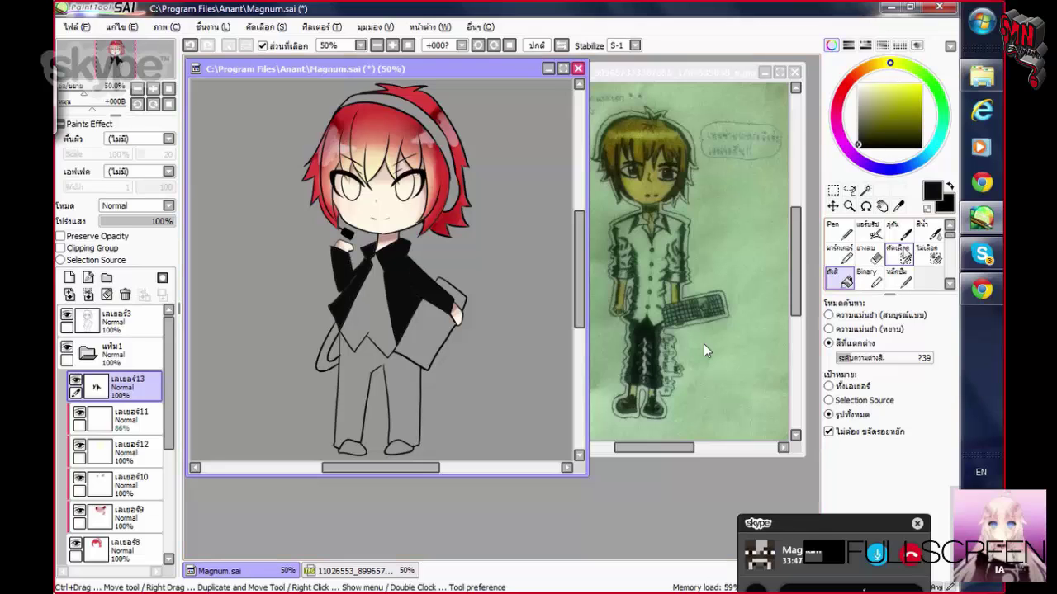
# Touch up the unfilled gaps along the black jacket's edges with the AirBrush, reducing it to size 35
pyautogui.click(867, 230)
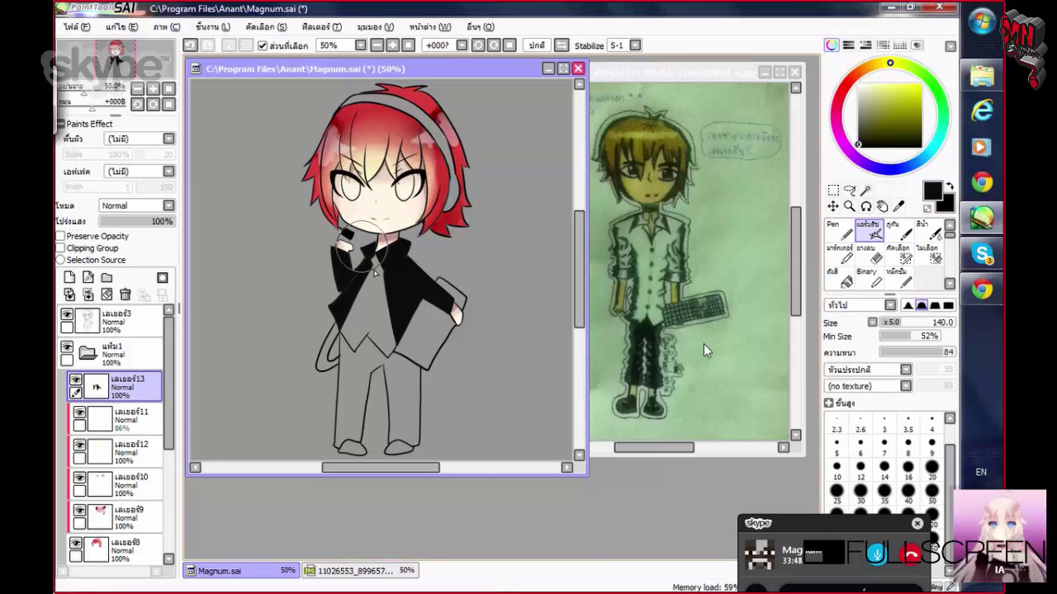
pyautogui.scroll(2, 437, 421)
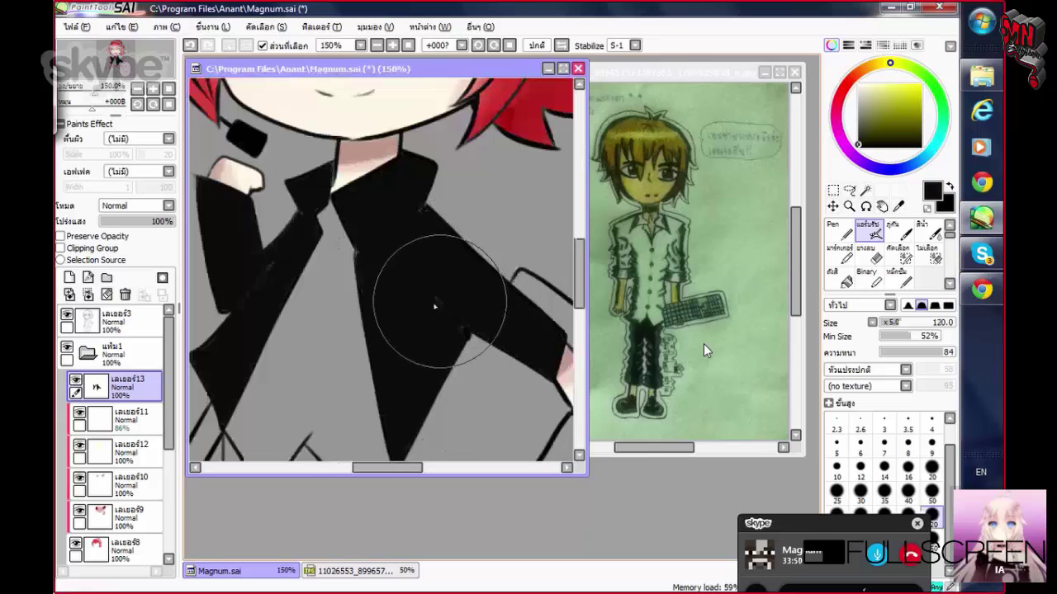
pyautogui.press('[')
pyautogui.press('[')
pyautogui.press('[')
pyautogui.press('[')
pyautogui.press('[')
pyautogui.press('[')
pyautogui.press('[')
pyautogui.press('[')
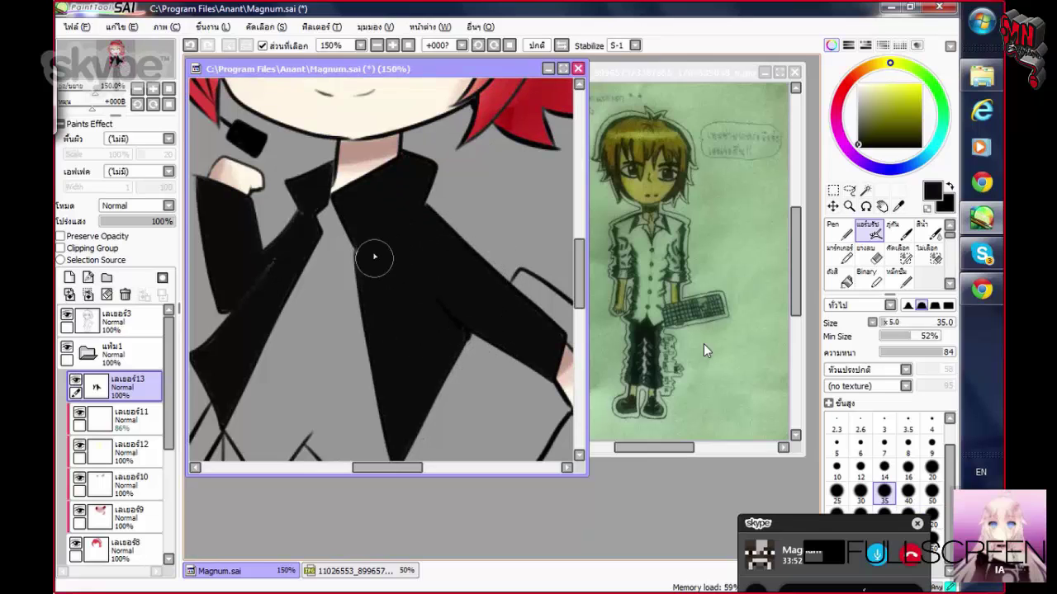
# Touch up the black fill around the jacket's collar with the airbrush, reducing the brush size to 6
pyautogui.scroll(-2, 371, 224)
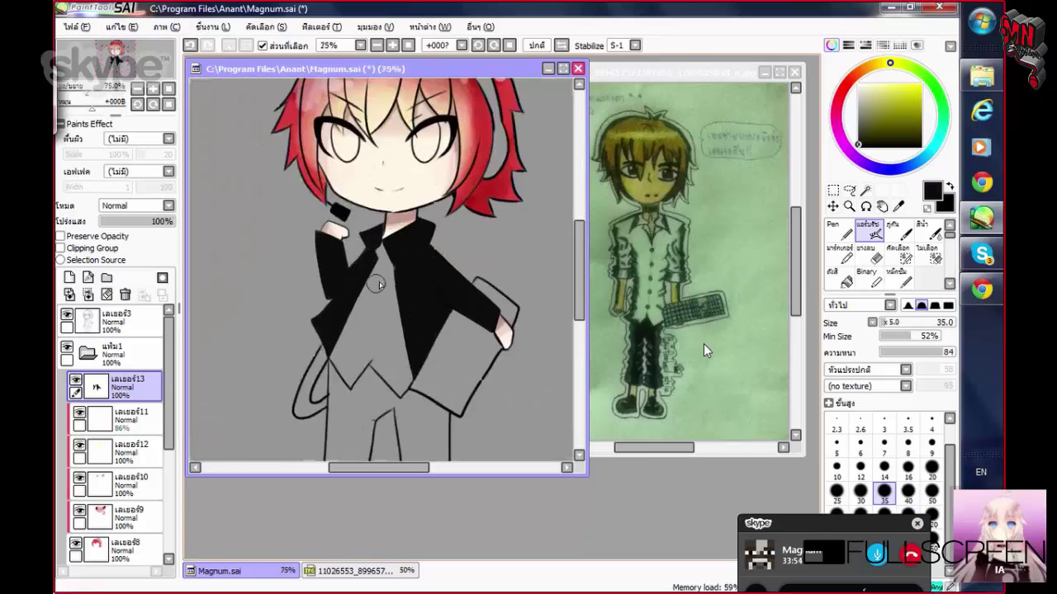
pyautogui.scroll(2, 366, 266)
pyautogui.press('[')
pyautogui.press('[')
pyautogui.press('[')
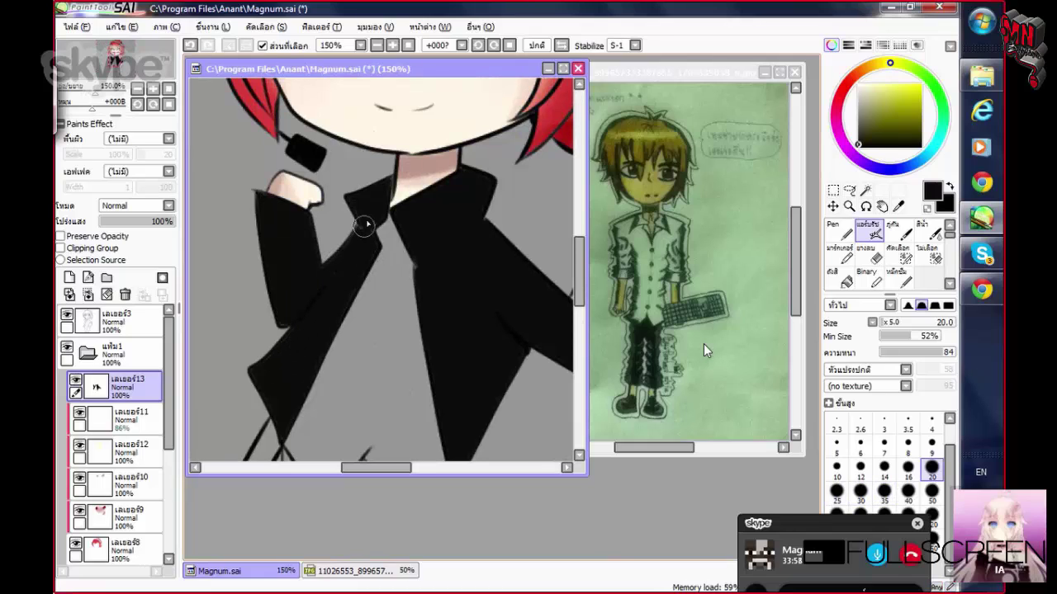
pyautogui.press('[')
pyautogui.press('[')
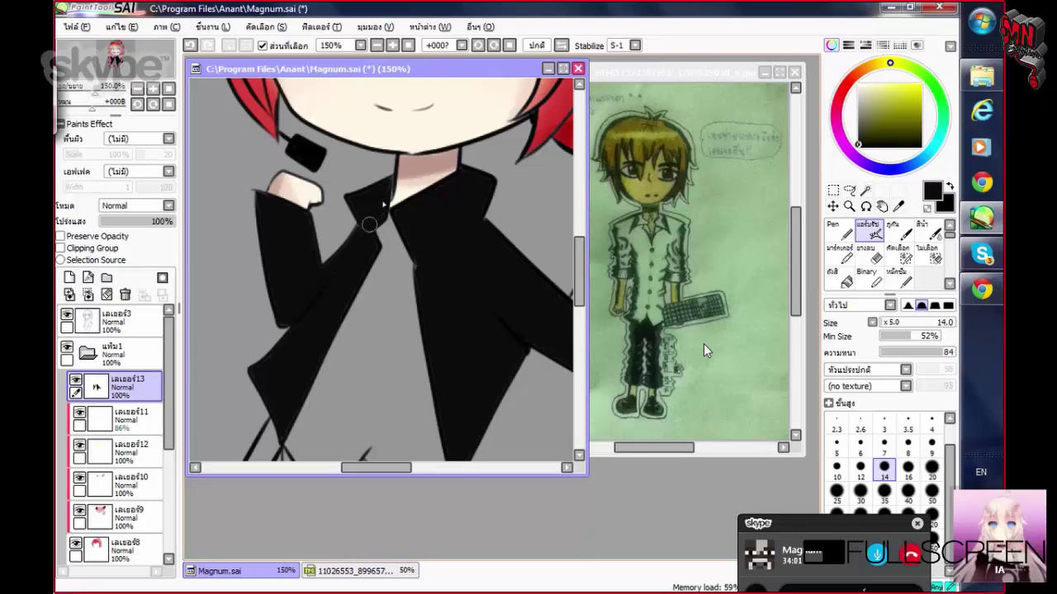
pyautogui.press('[')
pyautogui.press('[')
pyautogui.press('[')
pyautogui.press('[')
pyautogui.press('[')
pyautogui.press('[')
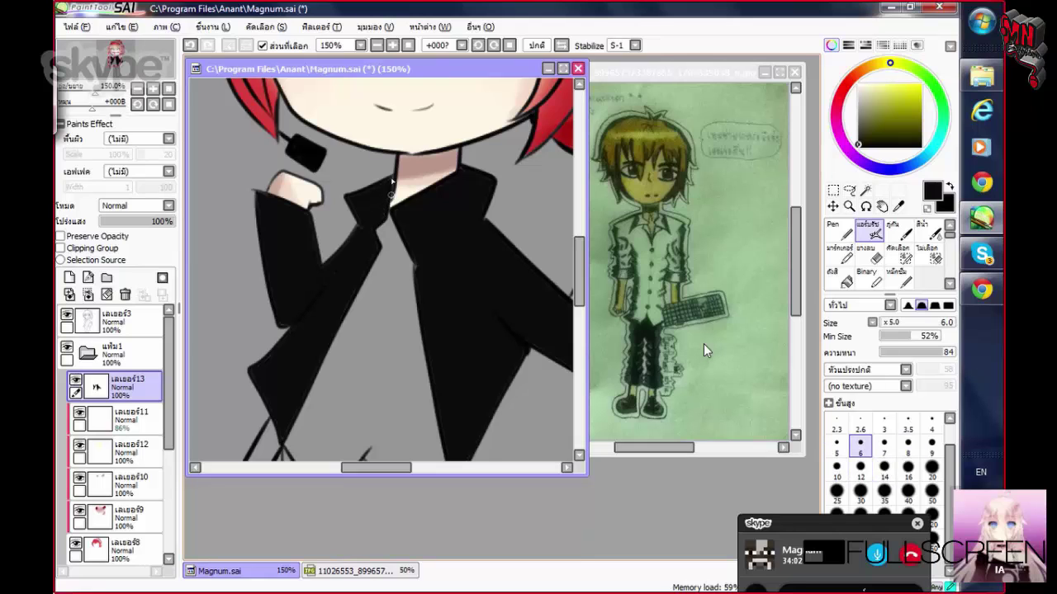
pyautogui.press('-')
pyautogui.press('-')
pyautogui.press('-')
pyautogui.press('+')
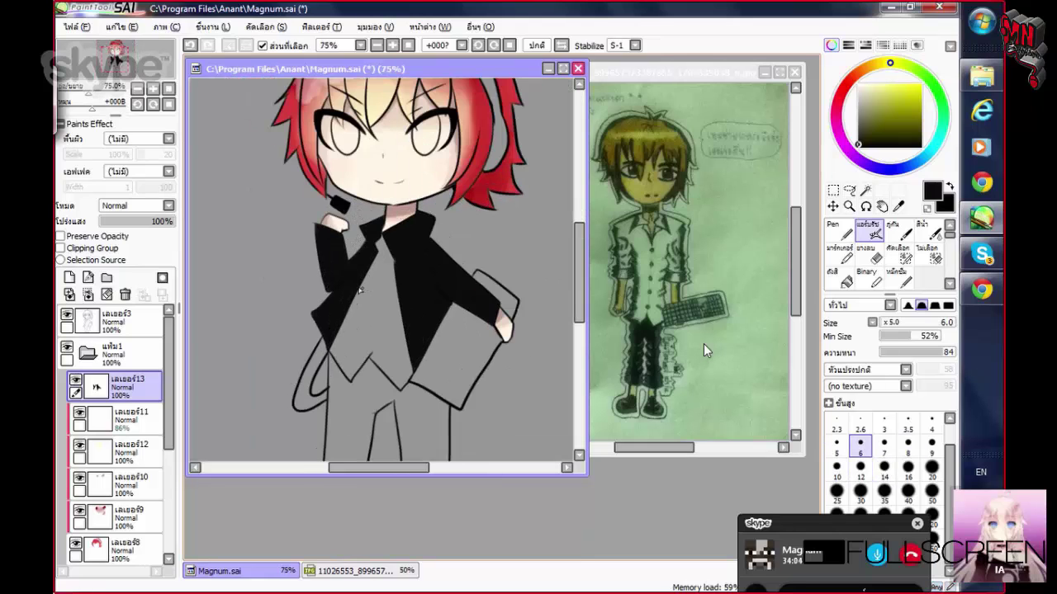
# Add a new layer above the black jacket fill as a clipping group and choose a dark purple colour
pyautogui.press('-')
pyautogui.click(70, 277)
pyautogui.click(86, 249)
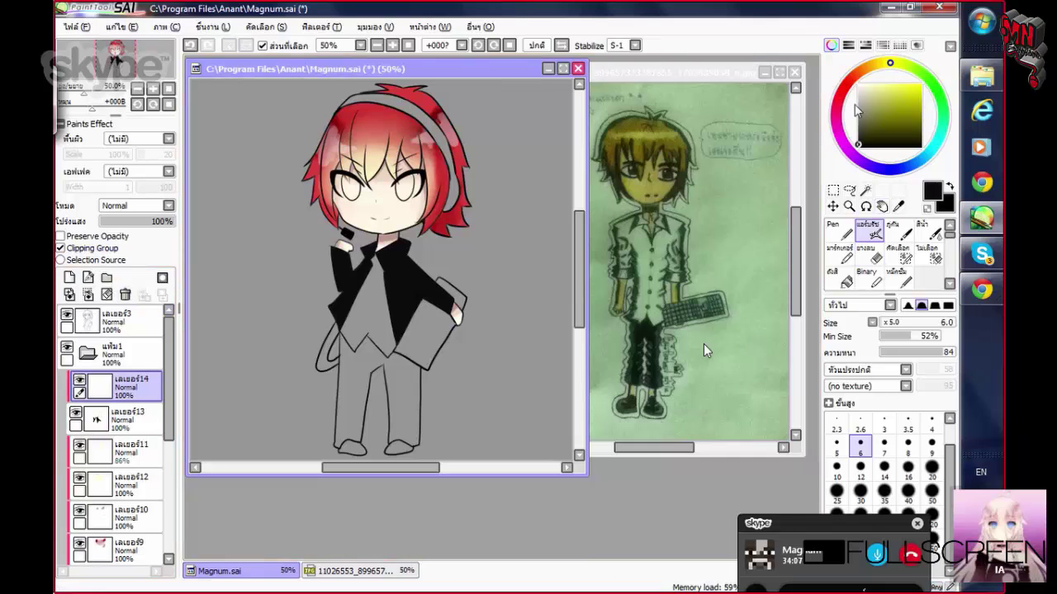
pyautogui.moveTo(868, 83); pyautogui.dragTo(843, 144)
pyautogui.click(876, 124)
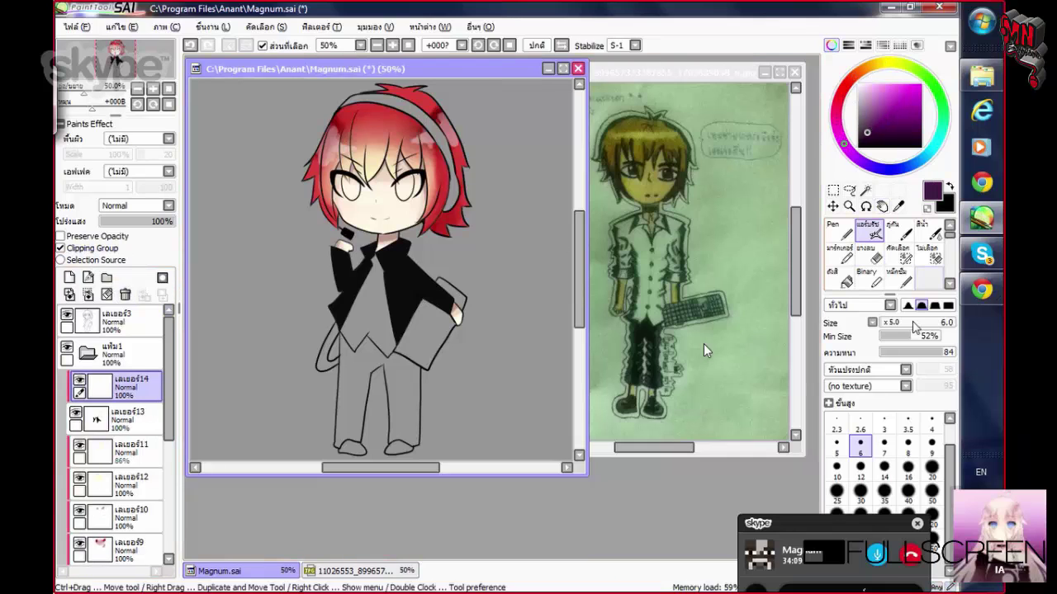
# Shade the jacket in dark purple with the airbrush at size 120 and soften the shading with the blur brush
pyautogui.moveTo(911, 323); pyautogui.dragTo(932, 326)
pyautogui.press('[')
pyautogui.press('[')
pyautogui.press('[')
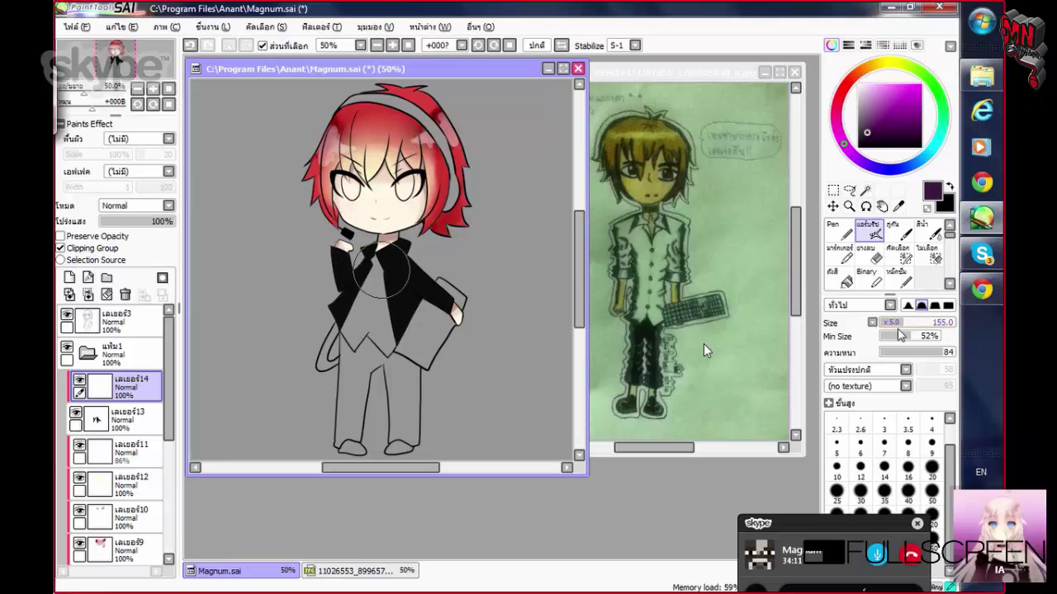
pyautogui.moveTo(439, 271)
pyautogui.mouseDown()
pyautogui.moveTo(430, 345)
pyautogui.moveTo(415, 289)
pyautogui.mouseUp()
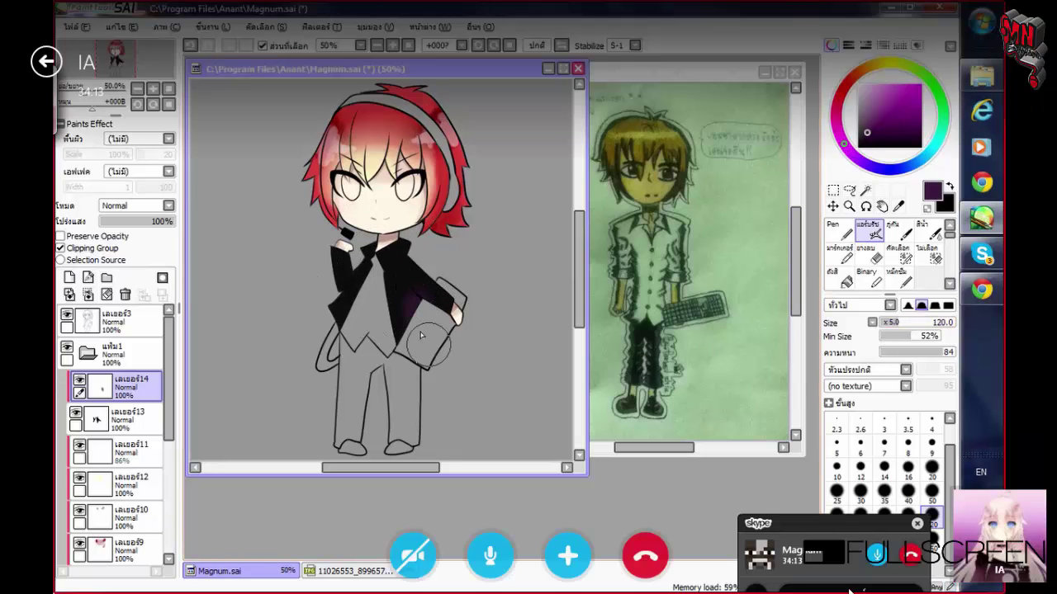
pyautogui.moveTo(610, 584)
pyautogui.scroll(-2, 891, 256)
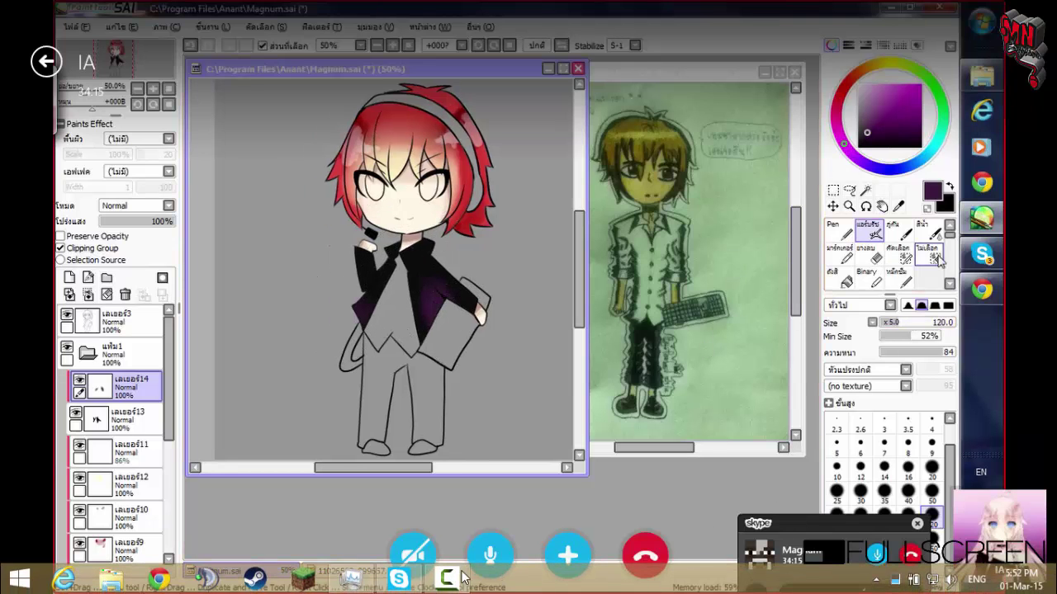
pyautogui.click(926, 254)
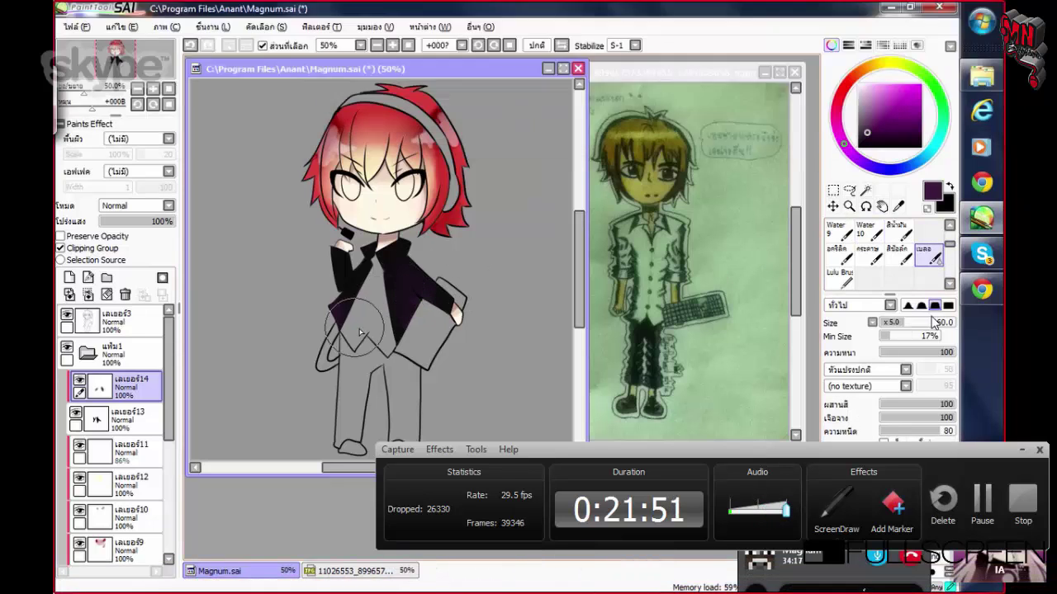
# Add a new layer above the jacket shading and fill the headband with black using the paint bucket
pyautogui.click(69, 278)
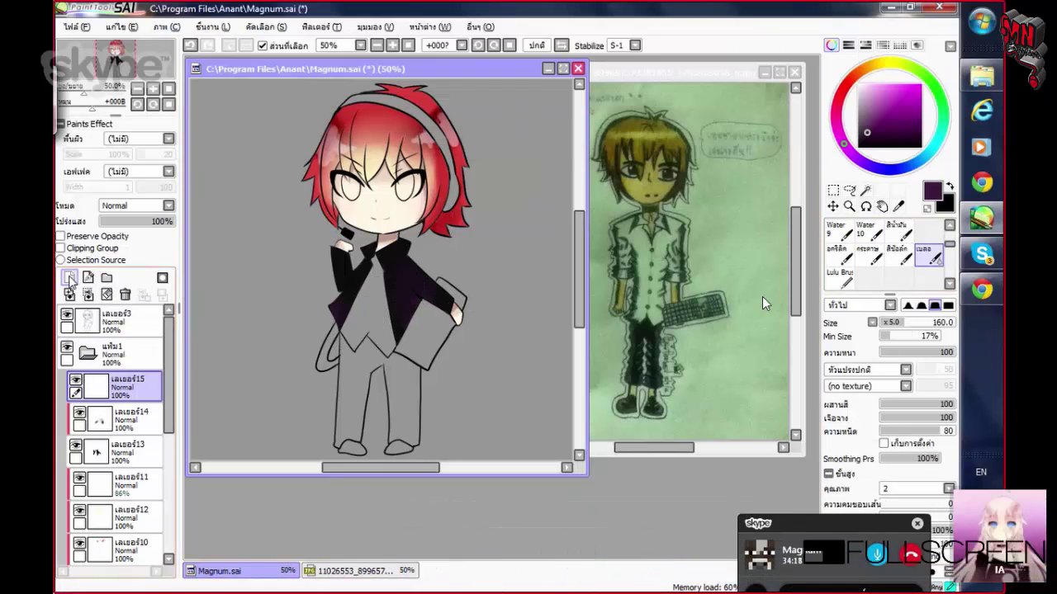
pyautogui.scroll(2, 842, 278)
pyautogui.click(842, 279)
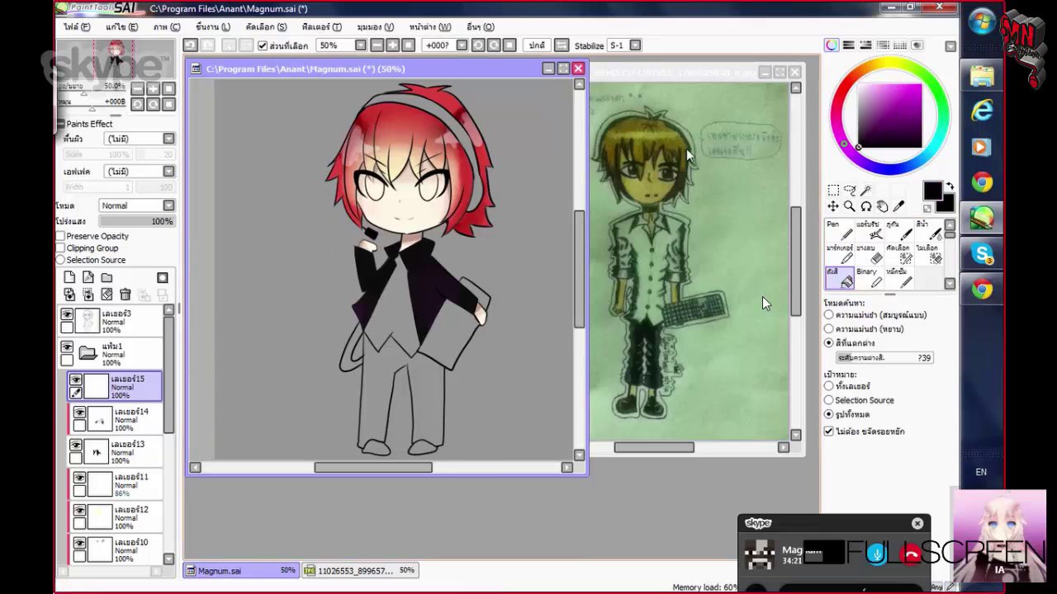
pyautogui.hotkey('ctrl', '+')
pyautogui.hotkey('ctrl', '+')
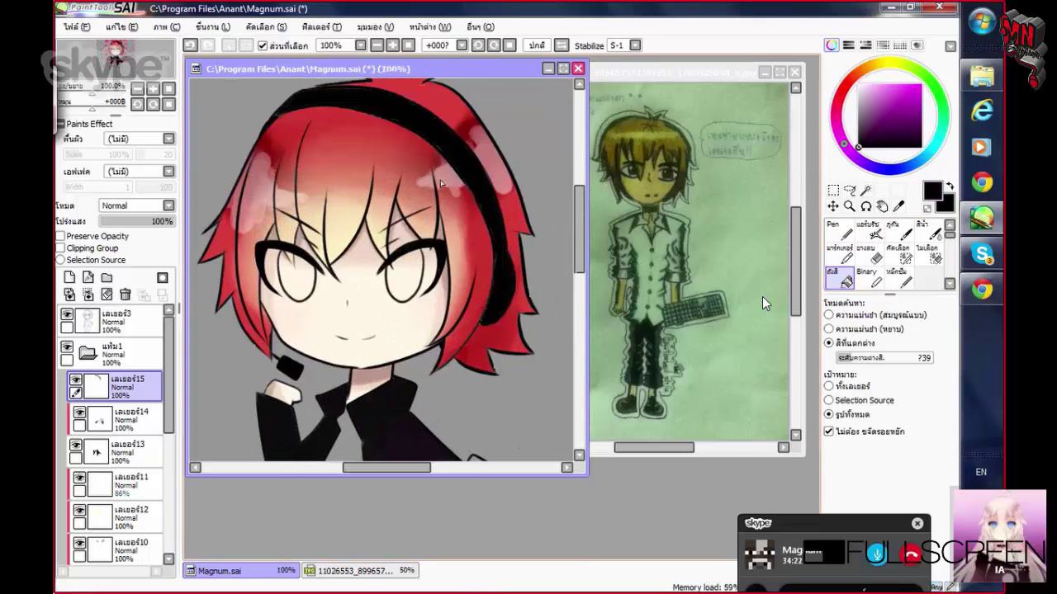
# Touch up the black fill at the headband's lower end with the airbrush reduced to size 10
pyautogui.scroll(-2, 435, 189)
pyautogui.scroll(2, 442, 196)
pyautogui.press('v')
pyautogui.hotkey('ctrl', '+')
pyautogui.hotkey('ctrl', '+')
pyautogui.hotkey('ctrl', '+')
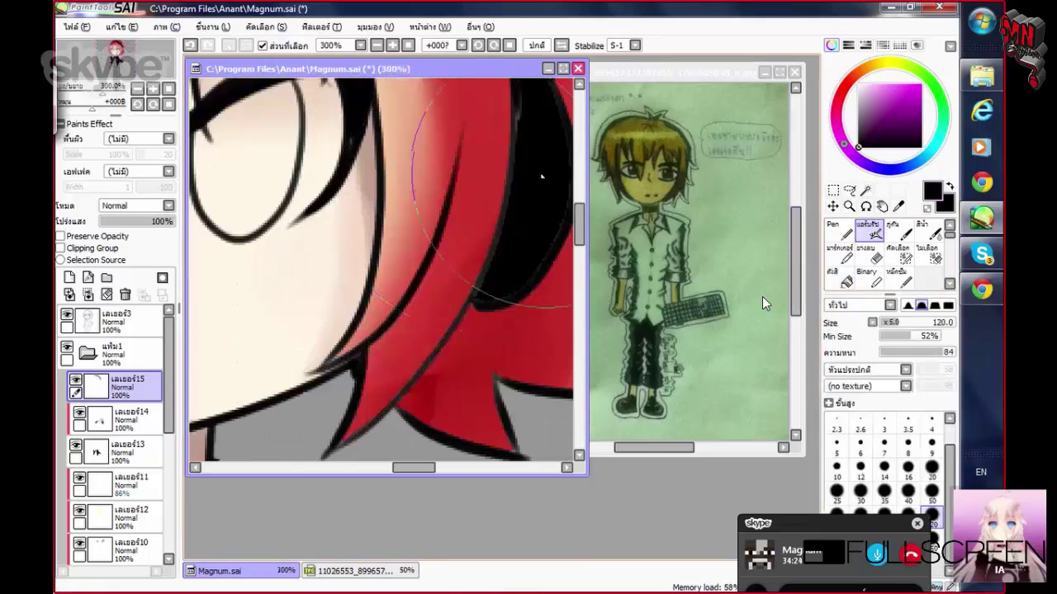
pyautogui.press('[')
pyautogui.press('[')
pyautogui.press('[')
pyautogui.press('[')
pyautogui.press('[')
pyautogui.press('[')
pyautogui.press('[')
pyautogui.press('[')
pyautogui.press('[')
pyautogui.press('[')
pyautogui.press('[')
pyautogui.press('[')
pyautogui.press('[')
pyautogui.press('[')
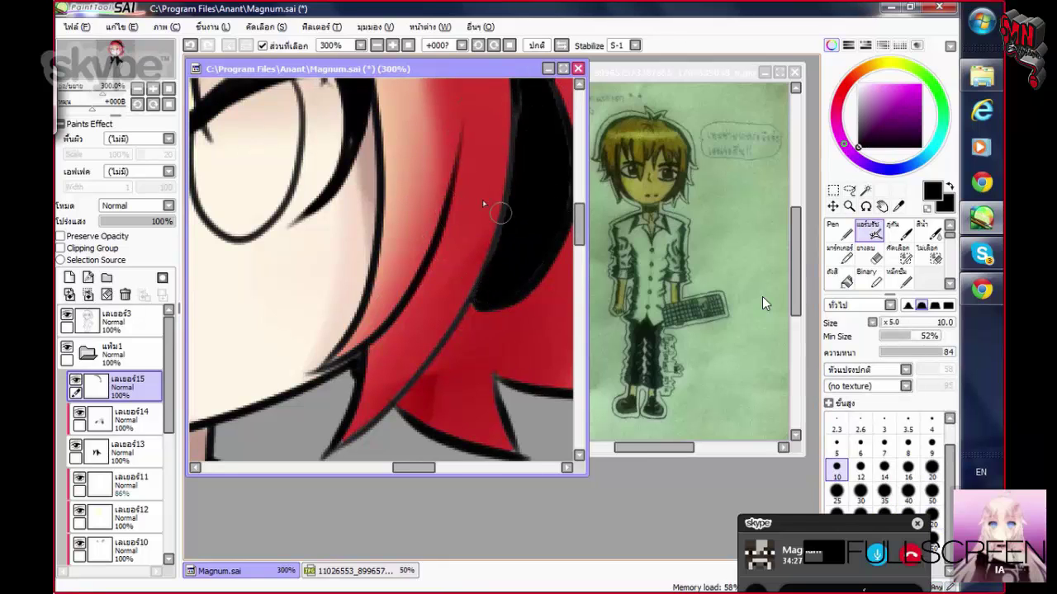
pyautogui.scroll(-5, 483, 204)
pyautogui.scroll(2, 495, 215)
pyautogui.scroll(1, 512, 223)
pyautogui.scroll(-3, 526, 229)
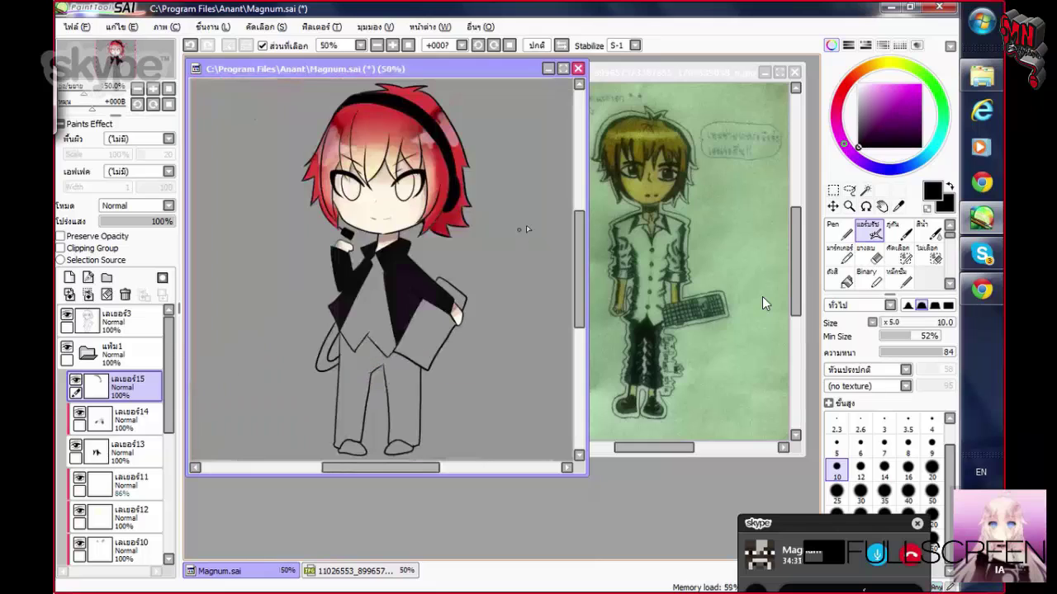
# Add a new layer above the headband layer and fill the shirt with white using the paint bucket
pyautogui.click(69, 278)
pyautogui.click(840, 276)
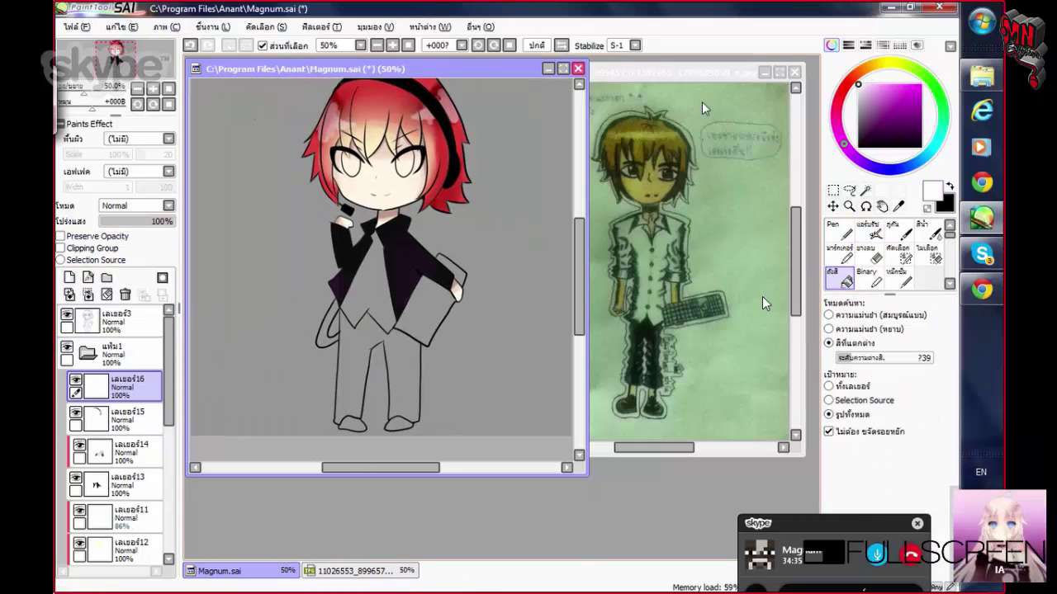
pyautogui.hotkey('ctrl', '+')
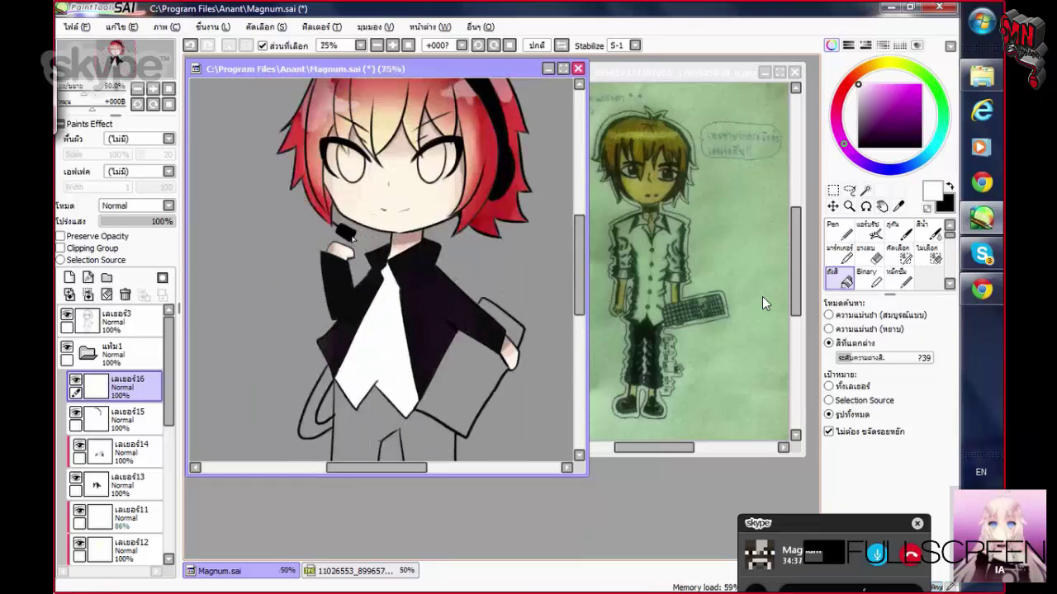
# Add a clipping layer above the white shirt fill and shade the shirt's edges in pale greyish pink with the airbrush at size 70
pyautogui.click(70, 278)
pyautogui.click(60, 248)
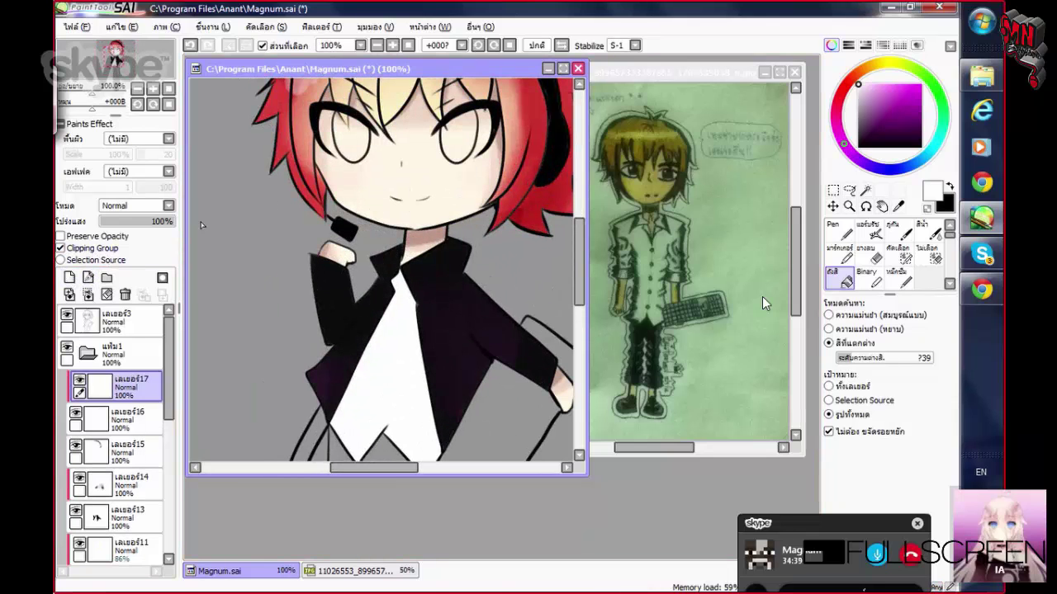
pyautogui.click(873, 236)
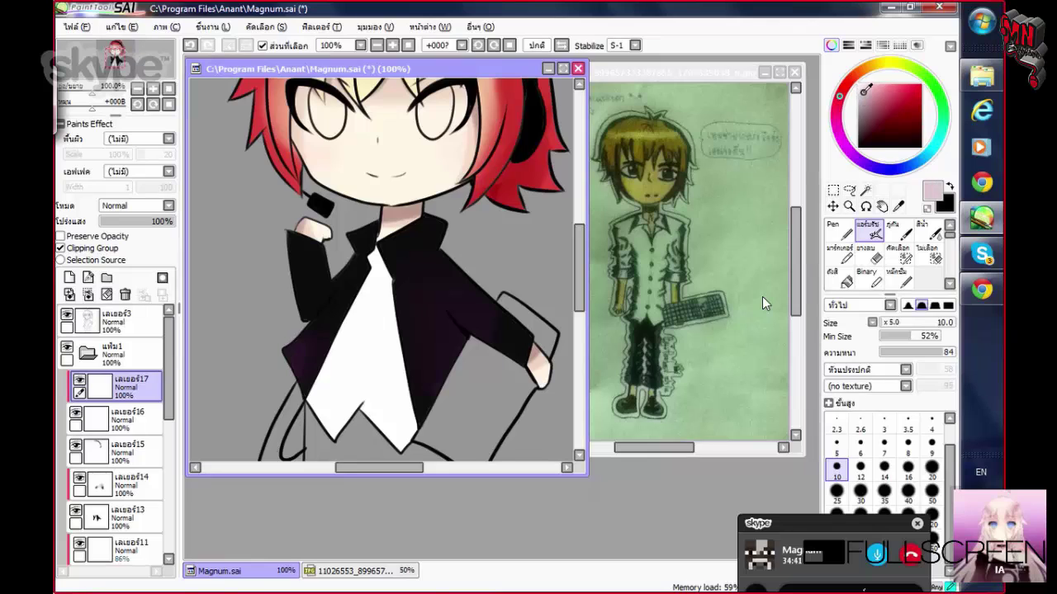
pyautogui.scroll(-2, 380, 273)
pyautogui.moveTo(895, 325); pyautogui.dragTo(893, 327)
pyautogui.moveTo(351, 198); pyautogui.dragTo(289, 363)
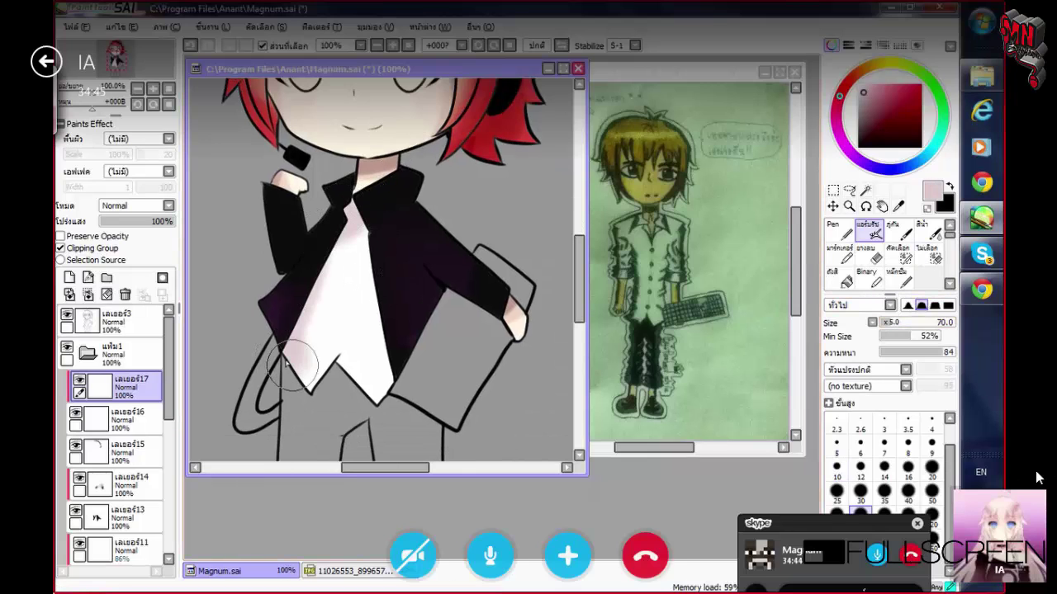
# Review the audio, video and privacy options in Skype's settings and close them
pyautogui.moveTo(1055, 590)
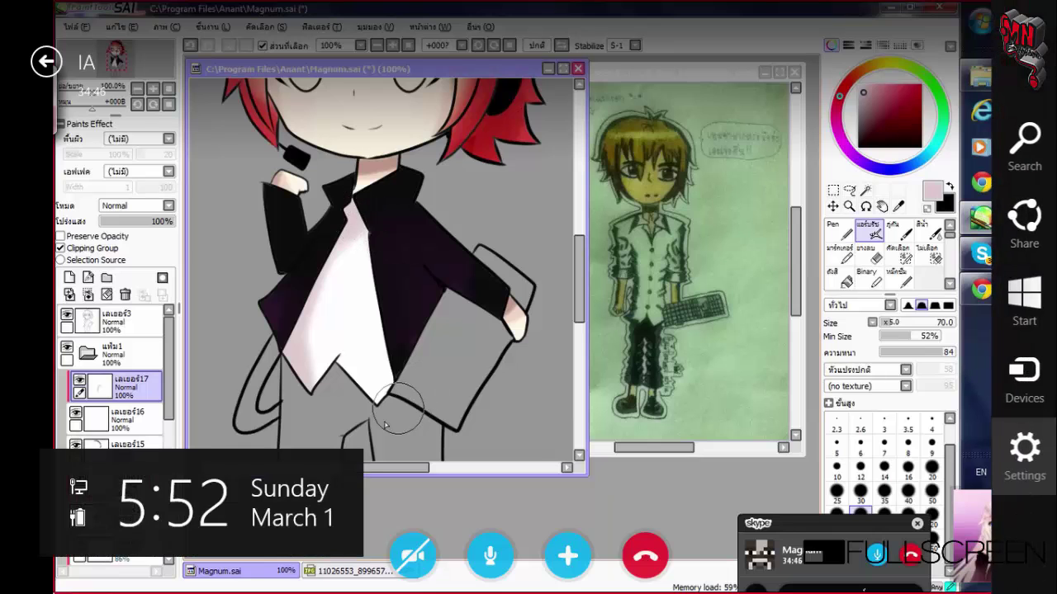
pyautogui.click(1049, 467)
pyautogui.click(884, 182)
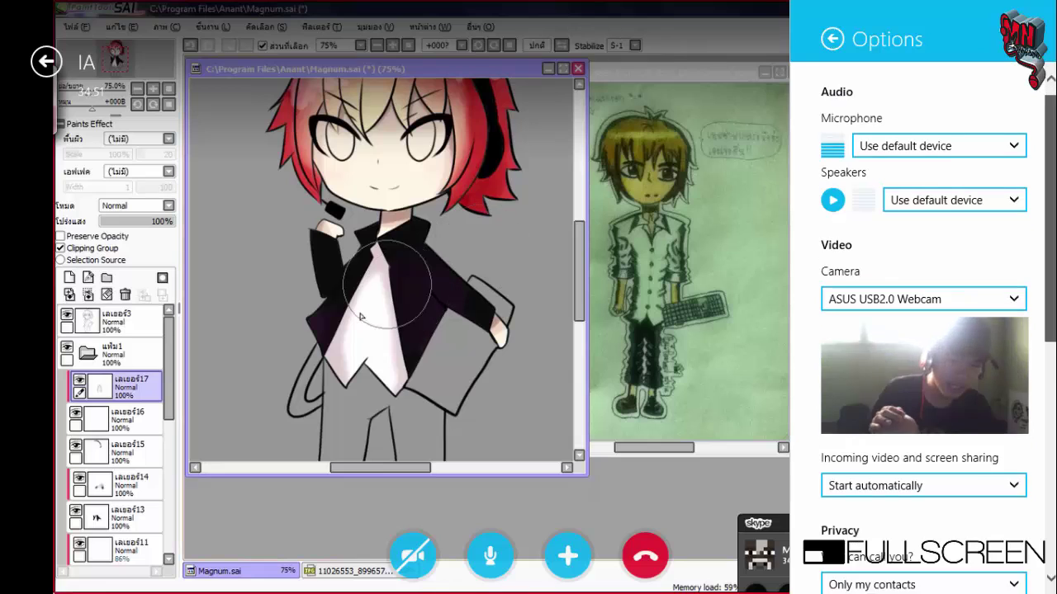
pyautogui.scroll(-2, 1053, 306)
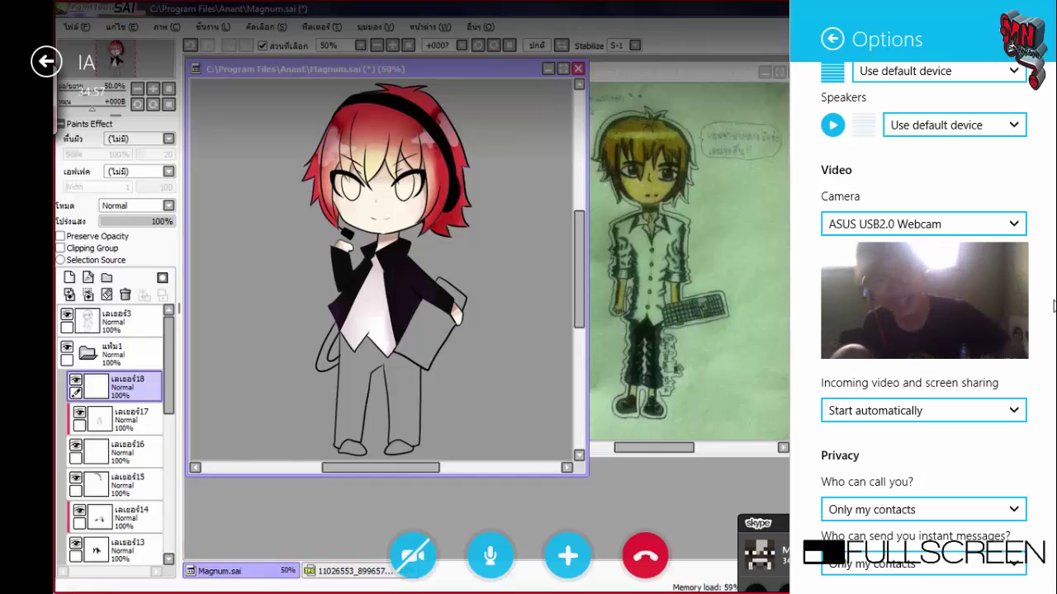
pyautogui.click(848, 40)
pyautogui.click(731, 204)
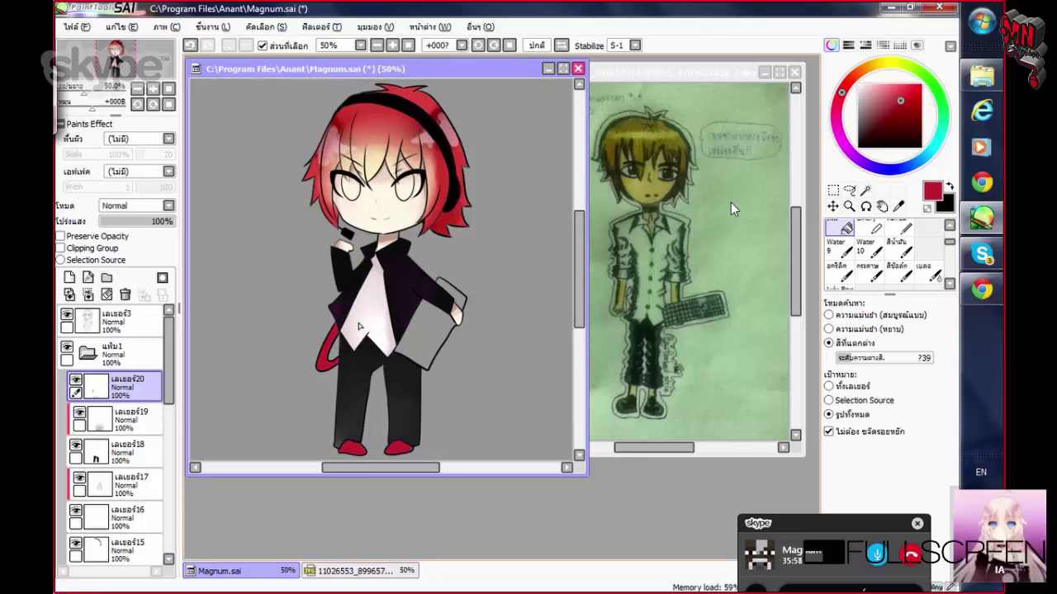
# Add a clipping layer above the red fill and set the airbrush to dark red at size 55
pyautogui.click(70, 277)
pyautogui.click(86, 249)
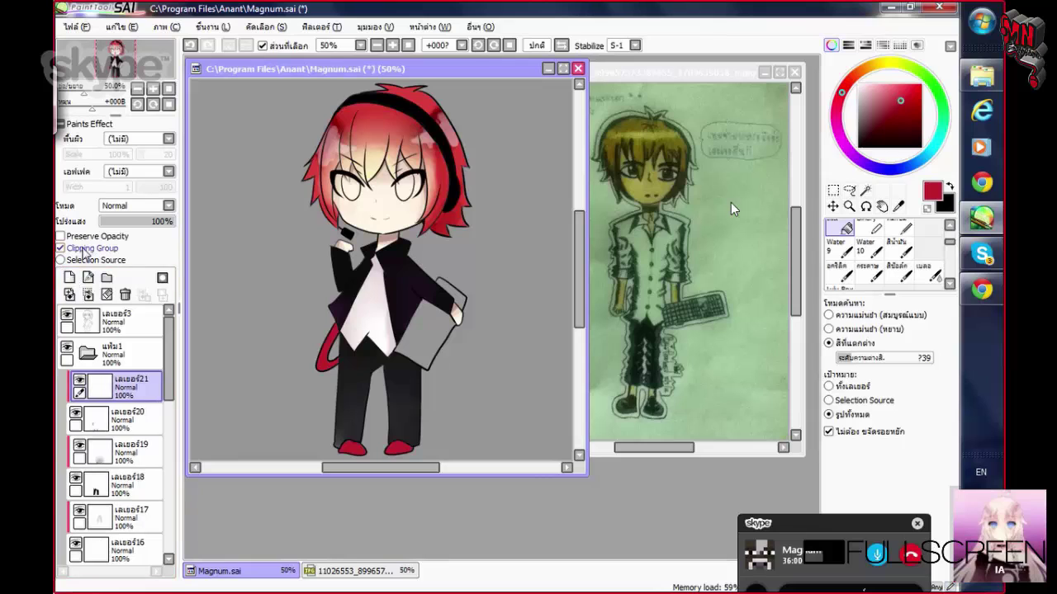
pyautogui.press('v')
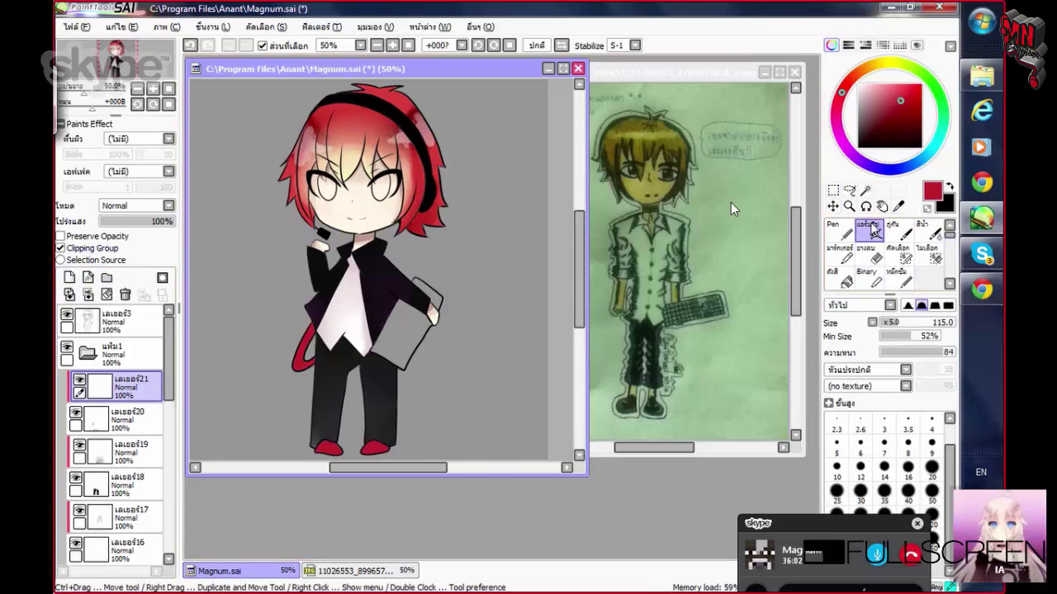
pyautogui.keyDown('alt'); pyautogui.click(381, 270); pyautogui.keyUp('alt')
pyautogui.press('[')
pyautogui.press('[')
pyautogui.press('[')
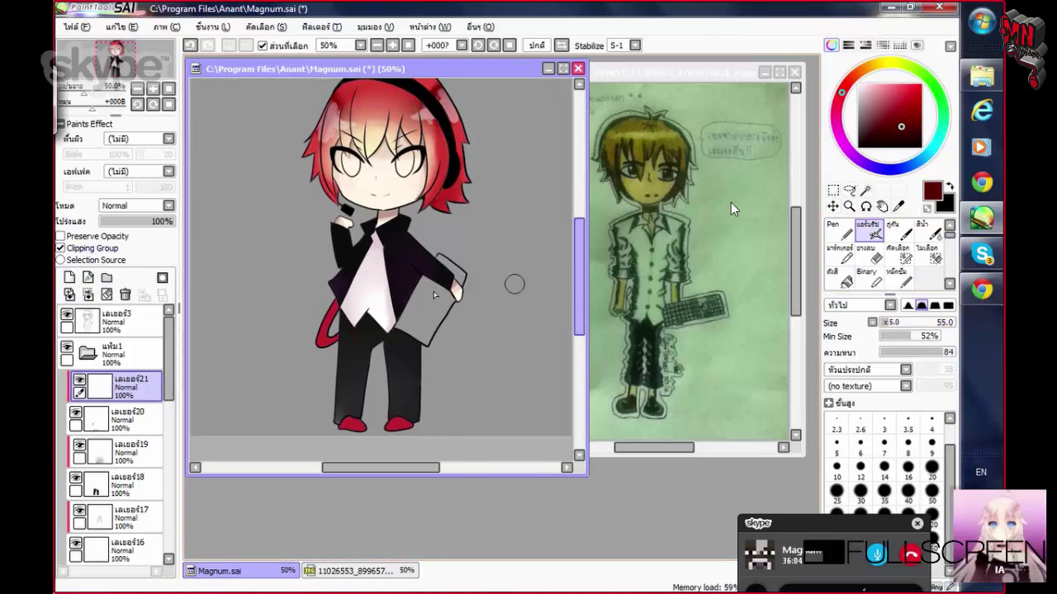
# Shade the red loop beside the hip and the shoes in dark red, and soften the shading with the blur brush at size 160
pyautogui.scroll(1, 405, 308)
pyautogui.moveTo(404, 307); pyautogui.dragTo(355, 267)
pyautogui.moveTo(274, 409)
pyautogui.mouseDown()
pyautogui.moveTo(357, 426)
pyautogui.moveTo(342, 401)
pyautogui.moveTo(435, 420)
pyautogui.moveTo(355, 307)
pyautogui.mouseUp()
pyautogui.scroll(-1, 355, 307)
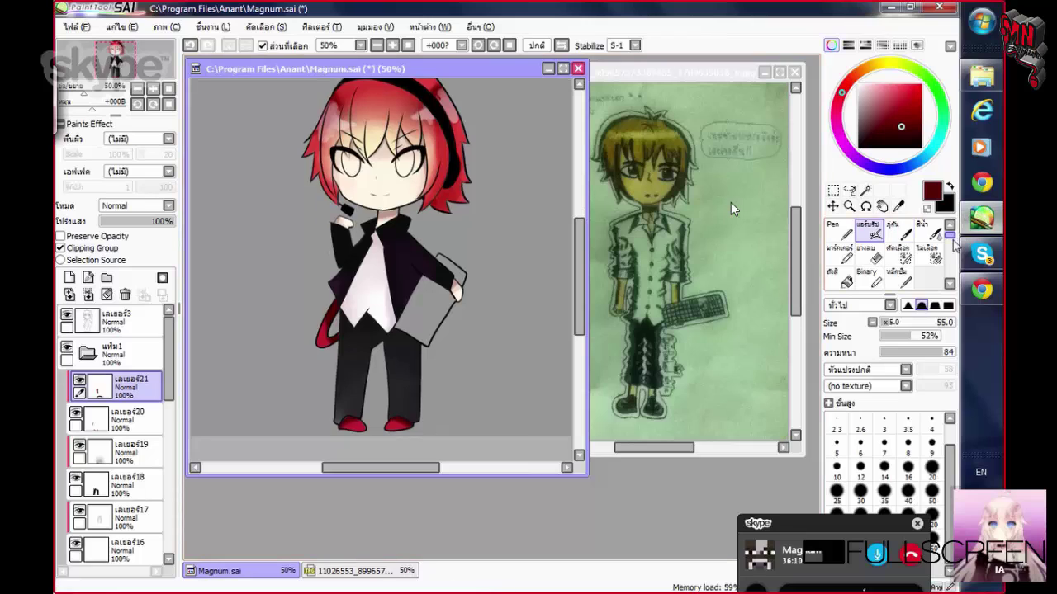
pyautogui.press('b')
pyautogui.moveTo(334, 355)
pyautogui.mouseDown()
pyautogui.moveTo(347, 401)
pyautogui.moveTo(385, 400)
pyautogui.mouseUp()
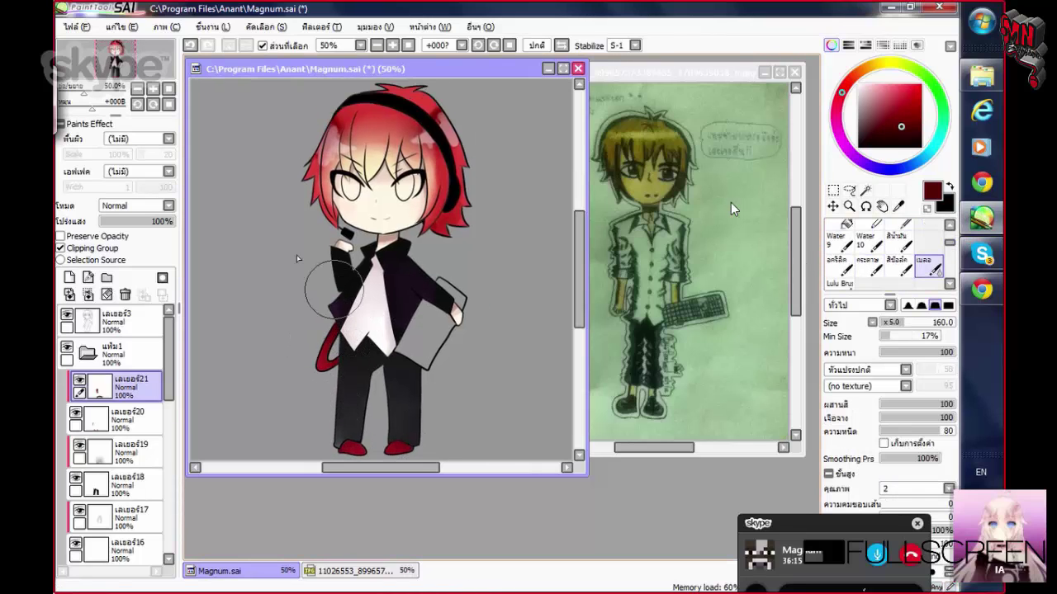
# Add another clipping layer above the red shading and paint light pink highlights on the shoes with the marker at size 14
pyautogui.click(70, 278)
pyautogui.click(61, 248)
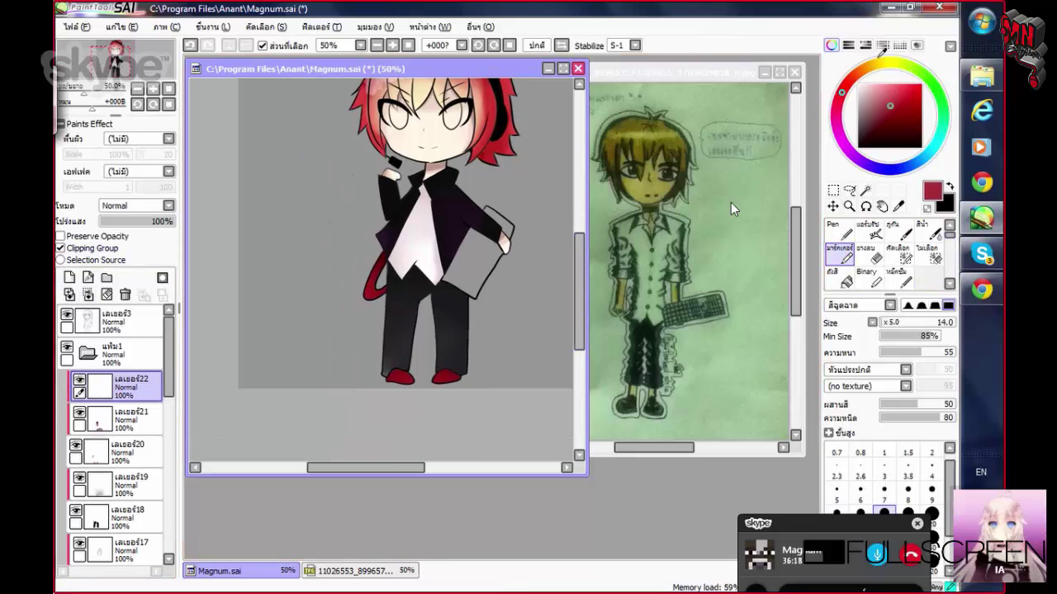
pyautogui.scroll(5, 403, 376)
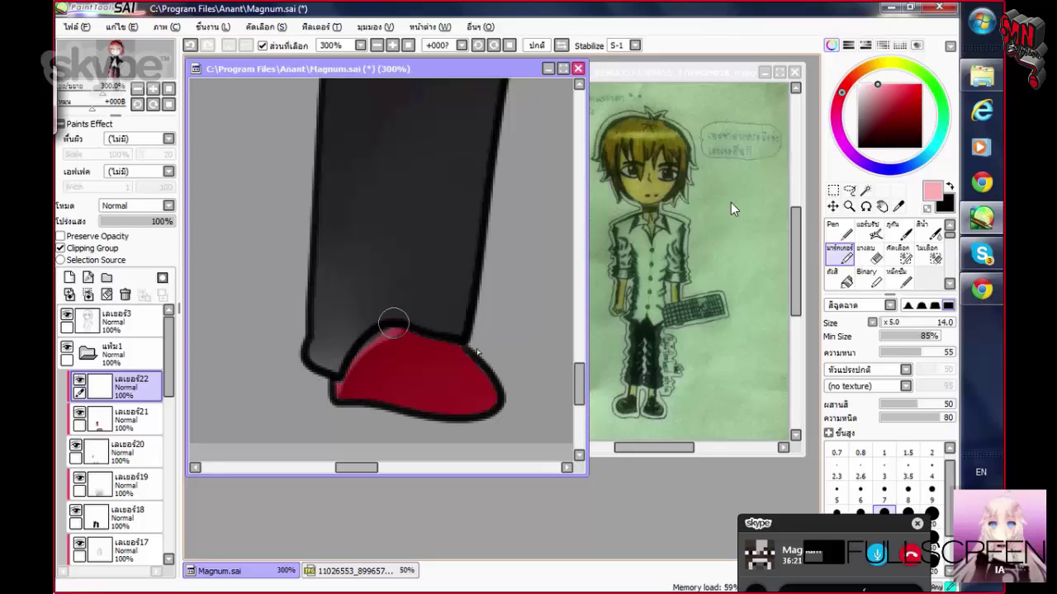
pyautogui.scroll(-3, 440, 379)
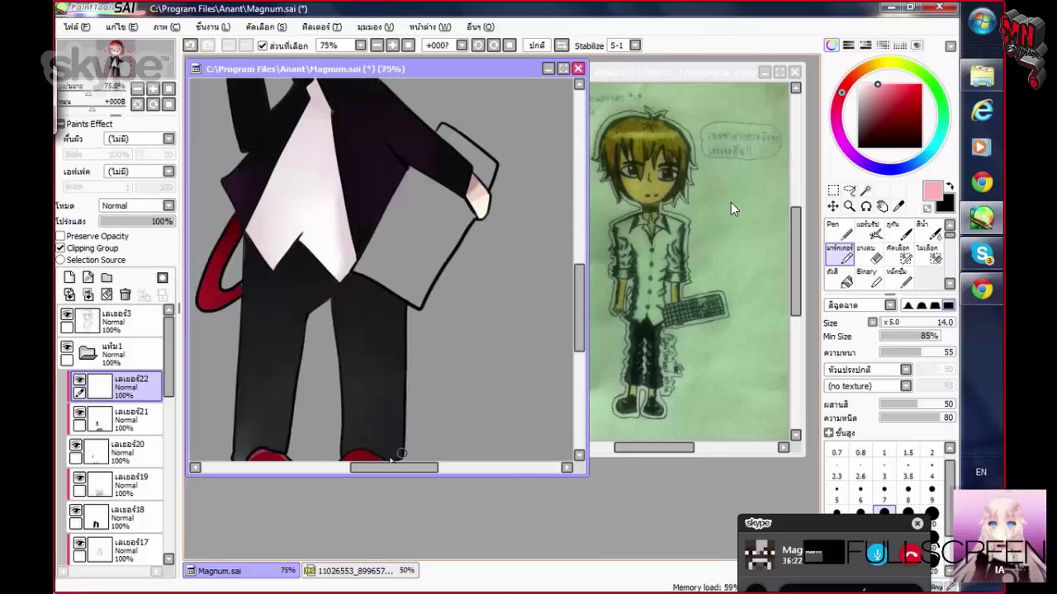
pyautogui.scroll(1, 351, 381)
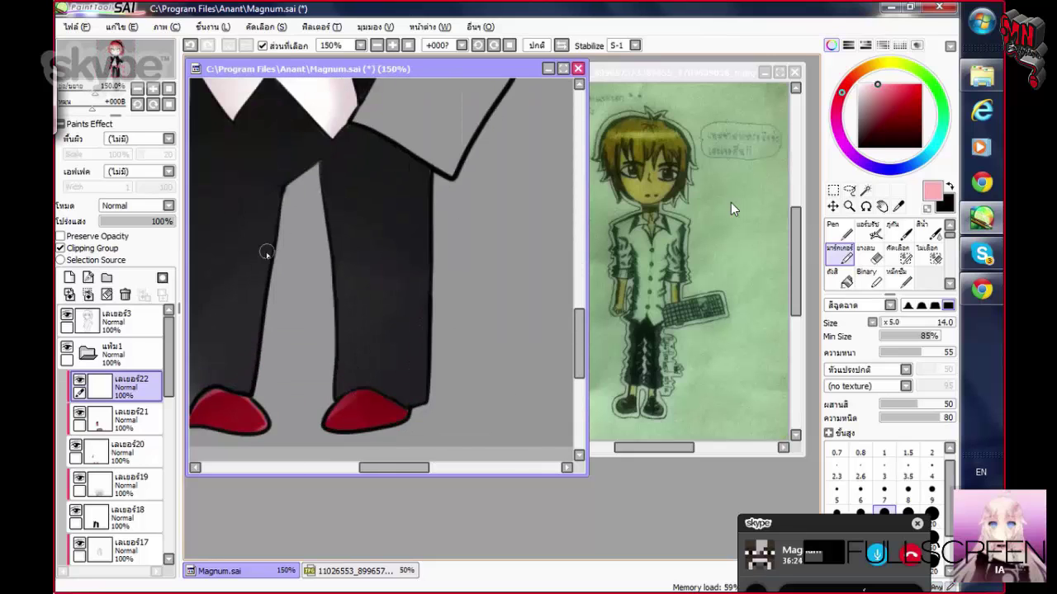
# Add a new layer and fill both visible parts of the keyboard under the arm with white using the Bucket tool
pyautogui.scroll(-2, 266, 254)
pyautogui.scroll(2, 347, 305)
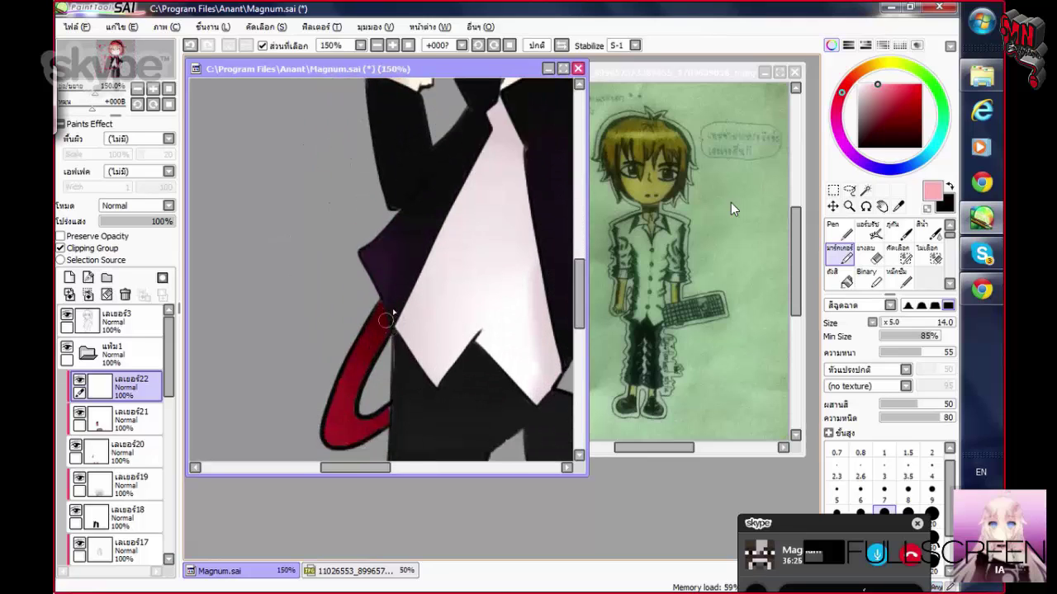
pyautogui.scroll(-2, 382, 334)
pyautogui.click(69, 295)
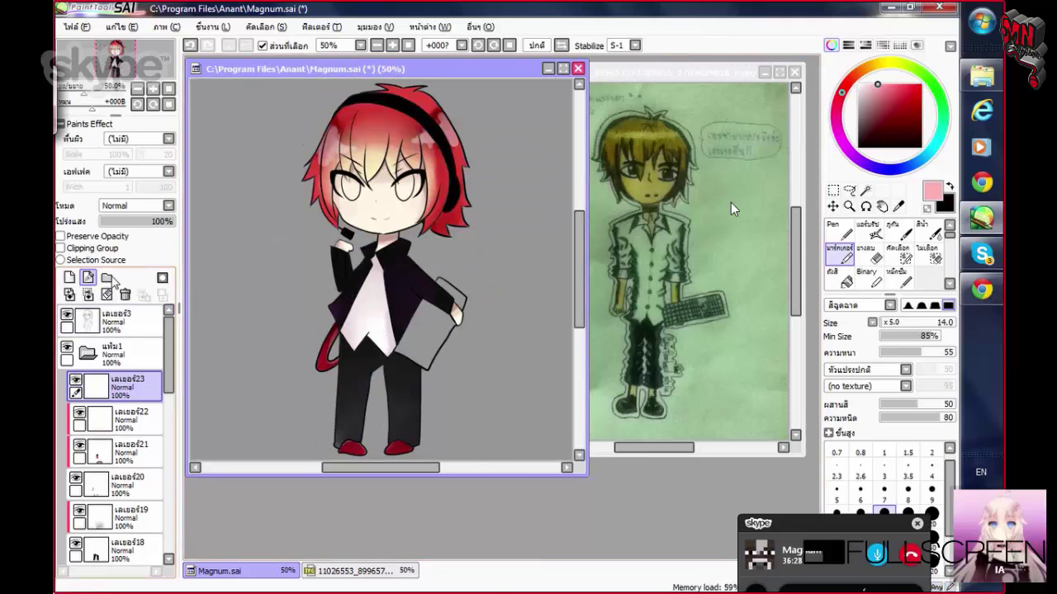
pyautogui.click(839, 278)
pyautogui.keyDown('alt'); pyautogui.click(624, 187); pyautogui.keyUp('alt')
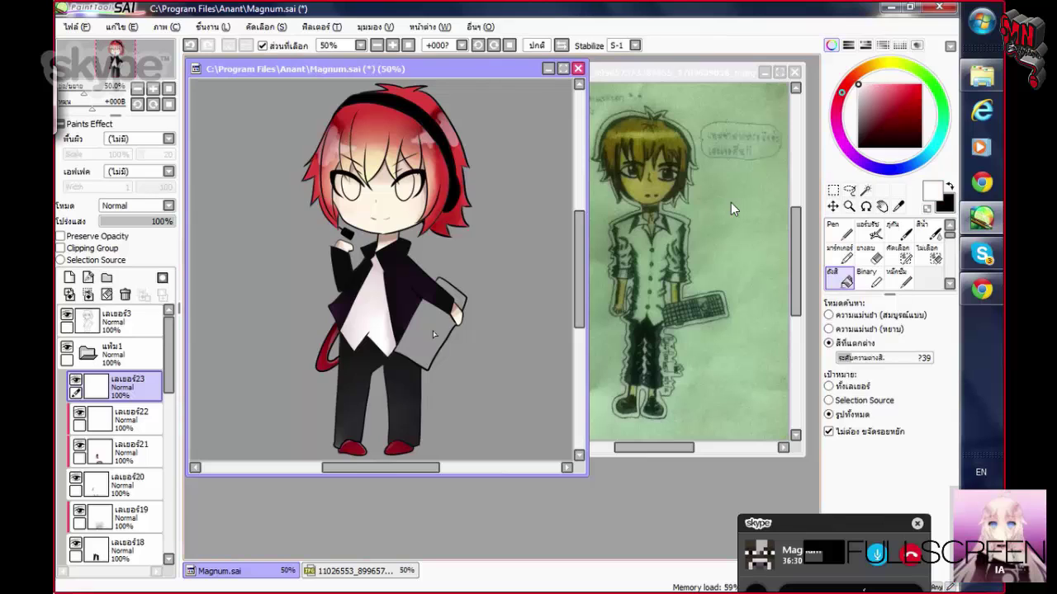
pyautogui.scroll(2, 432, 337)
pyautogui.click(489, 283)
pyautogui.scroll(-2, 462, 281)
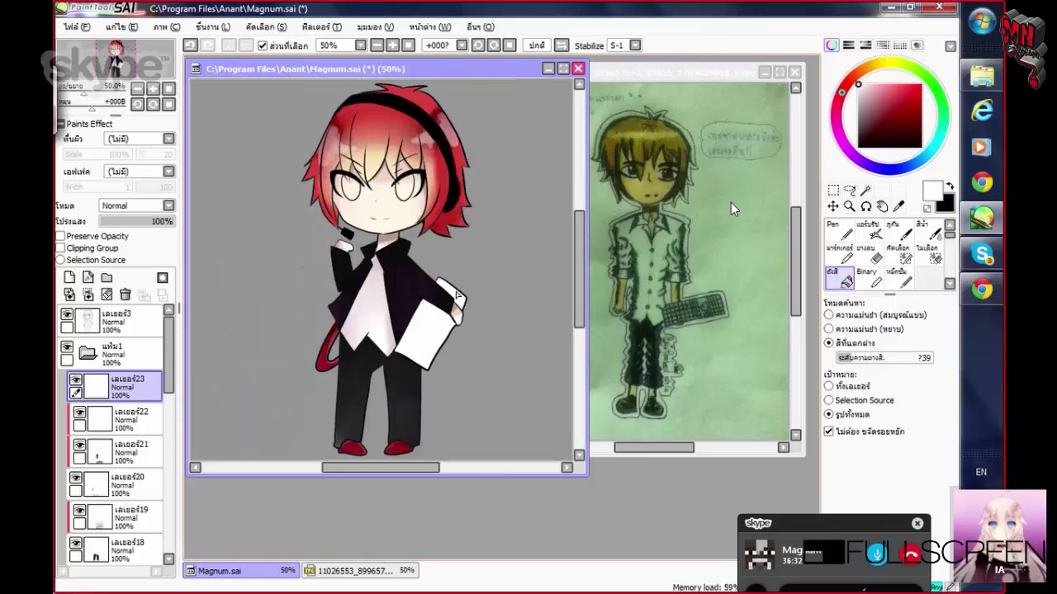
pyautogui.scroll(1, 380, 273)
pyautogui.scroll(-1, 379, 272)
# Add a clipping layer above the white keyboard fill and set the Pen to light grey at size 14
pyautogui.click(70, 277)
pyautogui.click(61, 248)
pyautogui.moveTo(373, 468); pyautogui.dragTo(388, 467)
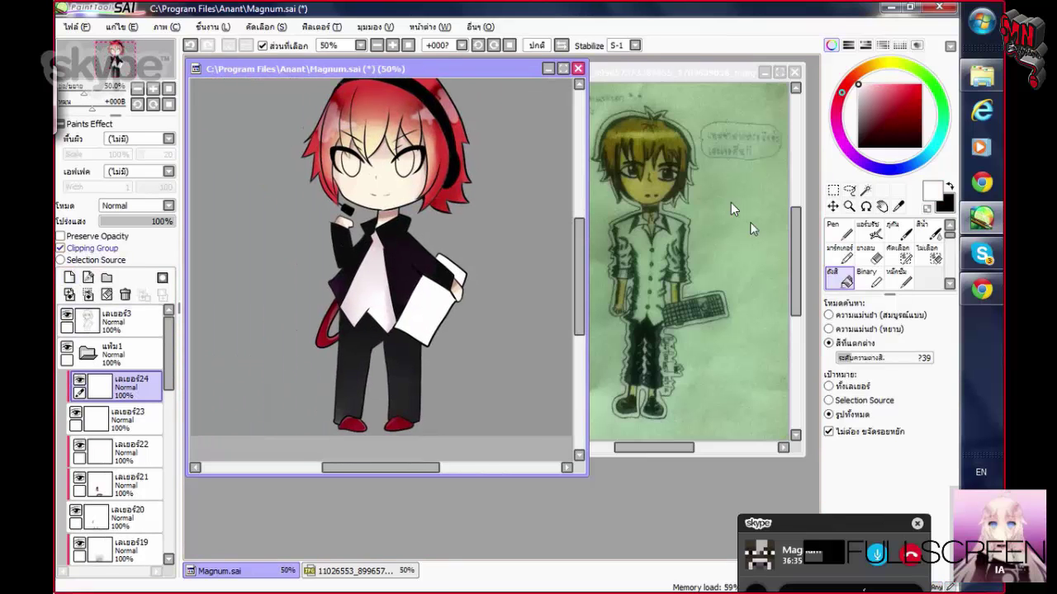
pyautogui.click(834, 231)
pyautogui.keyDown('alt'); pyautogui.click(697, 134); pyautogui.keyUp('alt')
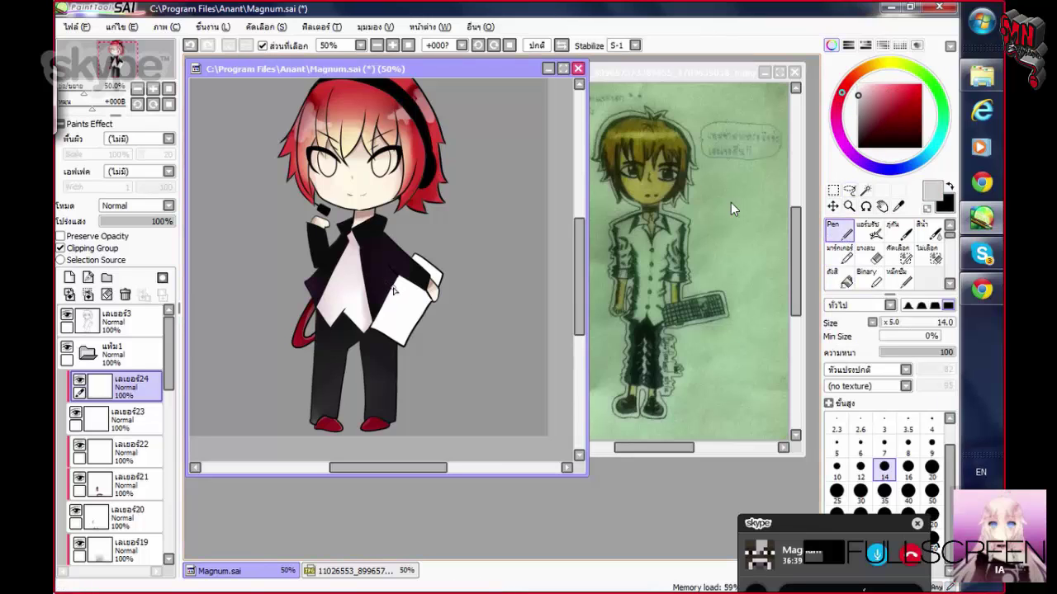
# Paint a long light grey bar and rows of key shapes on the large part of the keyboard below the arm
pyautogui.moveTo(394, 291); pyautogui.dragTo(345, 301)
pyautogui.scroll(4, 330, 293)
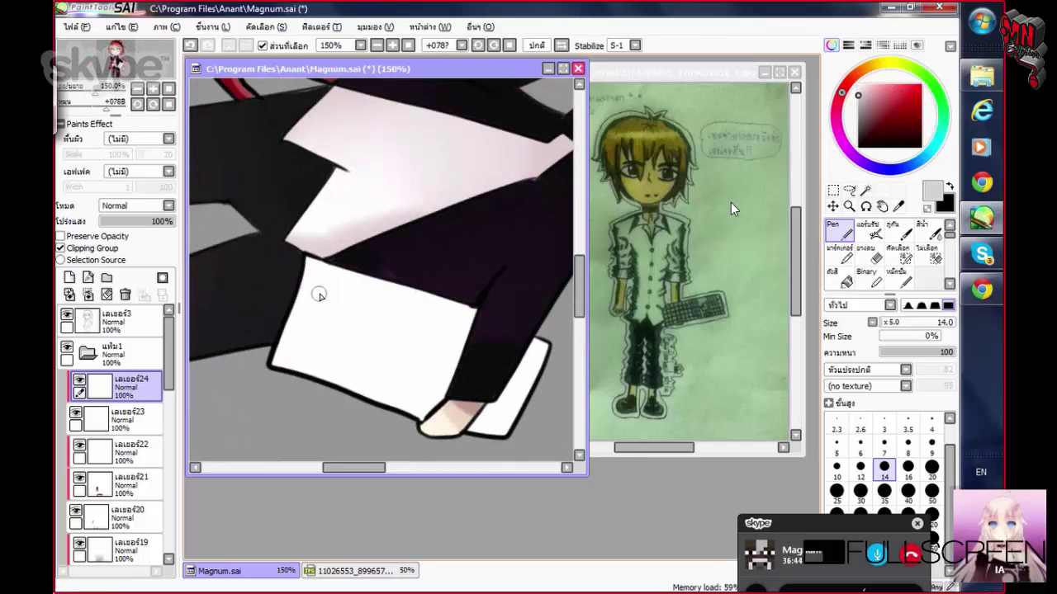
pyautogui.press('Home')
pyautogui.moveTo(322, 295); pyautogui.dragTo(343, 340)
pyautogui.scroll(4, 342, 339)
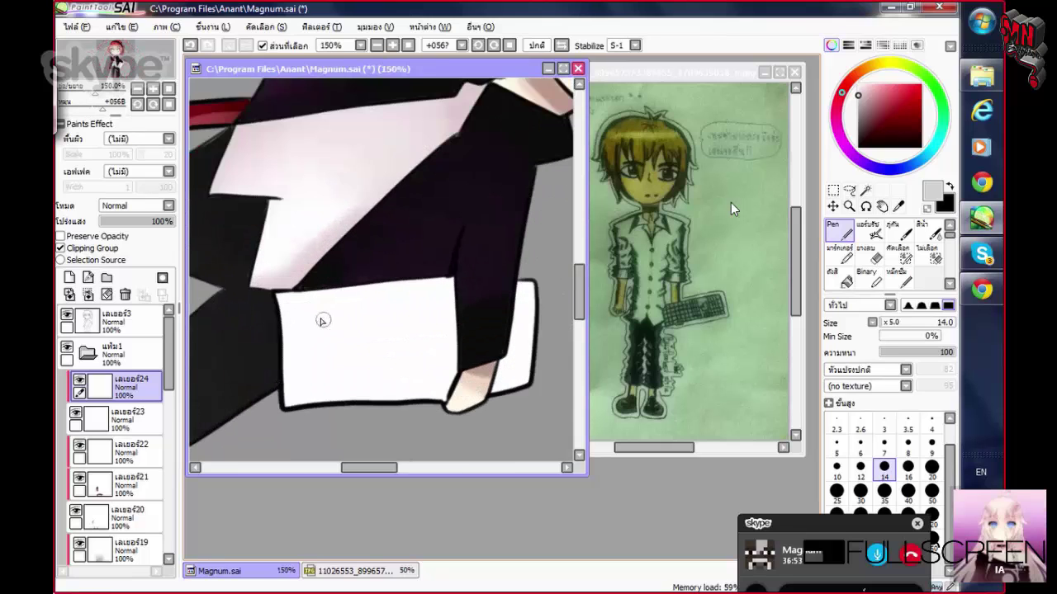
pyautogui.moveTo(297, 313)
pyautogui.mouseDown()
pyautogui.moveTo(488, 300)
pyautogui.moveTo(413, 295)
pyautogui.moveTo(305, 304)
pyautogui.moveTo(432, 309)
pyautogui.moveTo(306, 311)
pyautogui.moveTo(479, 308)
pyautogui.moveTo(477, 299)
pyautogui.moveTo(299, 310)
pyautogui.mouseUp()
pyautogui.moveTo(302, 356)
pyautogui.mouseDown()
pyautogui.moveTo(388, 360)
pyautogui.moveTo(392, 347)
pyautogui.moveTo(383, 352)
pyautogui.moveTo(438, 358)
pyautogui.moveTo(484, 350)
pyautogui.mouseUp()
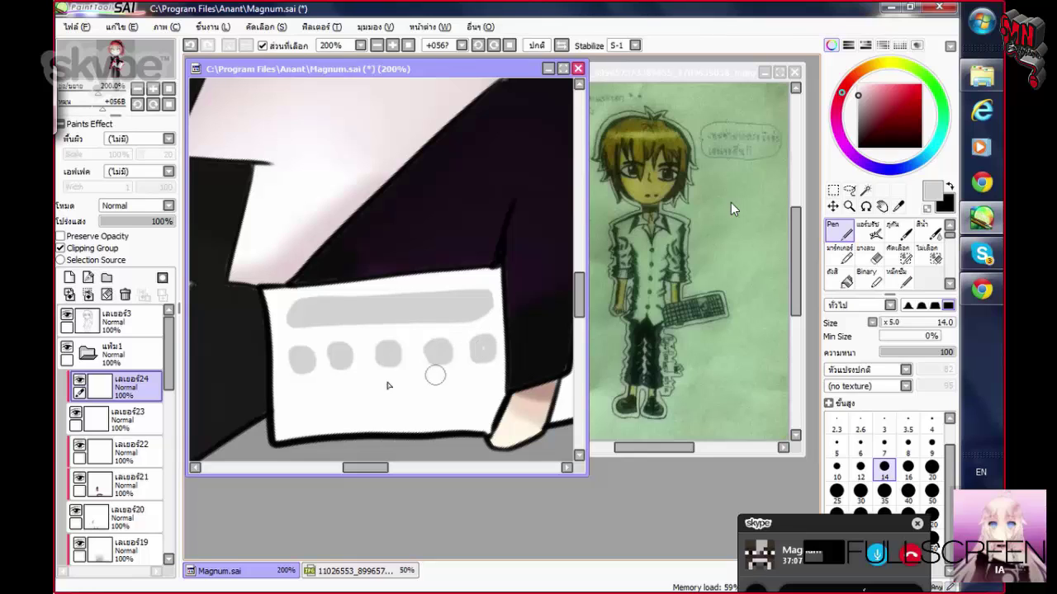
pyautogui.moveTo(303, 401)
pyautogui.mouseDown()
pyautogui.moveTo(434, 405)
pyautogui.moveTo(385, 414)
pyautogui.mouseUp()
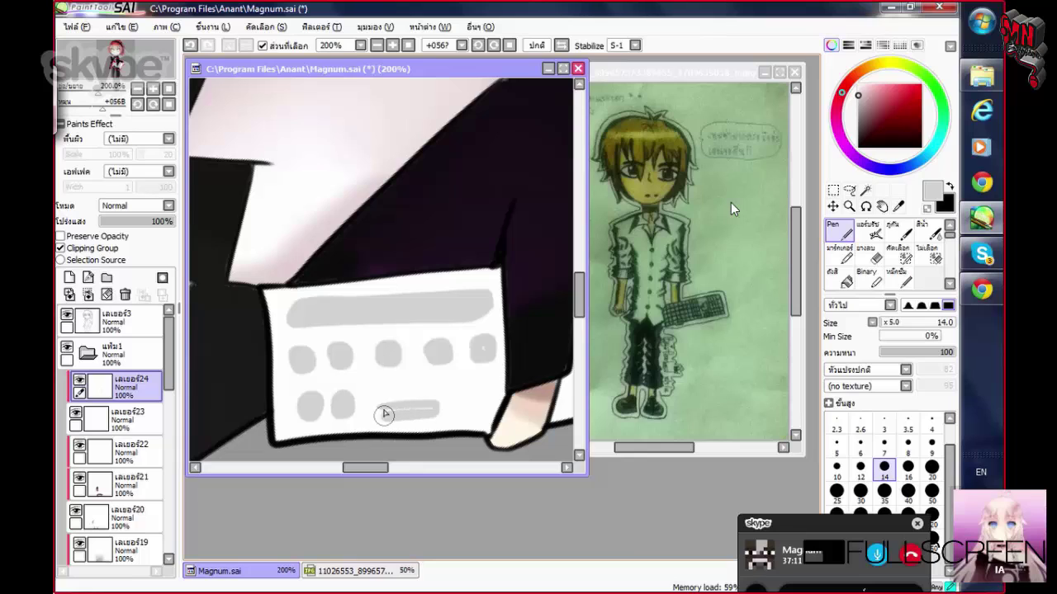
pyautogui.moveTo(463, 382)
pyautogui.mouseDown()
pyautogui.moveTo(480, 408)
pyautogui.moveTo(469, 407)
pyautogui.moveTo(474, 385)
pyautogui.moveTo(495, 411)
pyautogui.mouseUp()
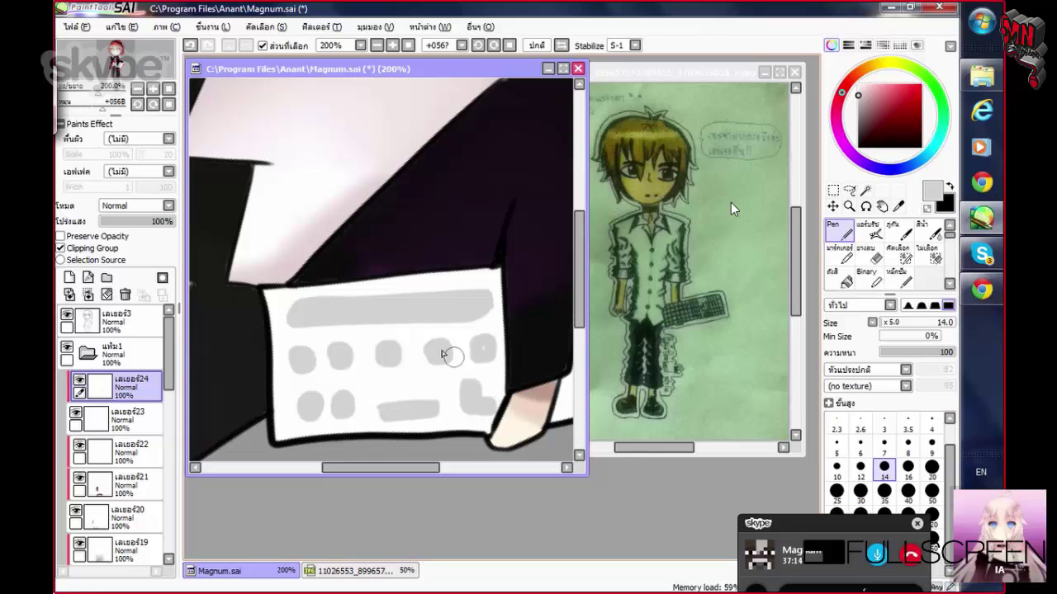
# Paint light grey key marks on the small end of the keyboard that sticks out behind the arm
pyautogui.press('Home')
pyautogui.scroll(5, 403, 239)
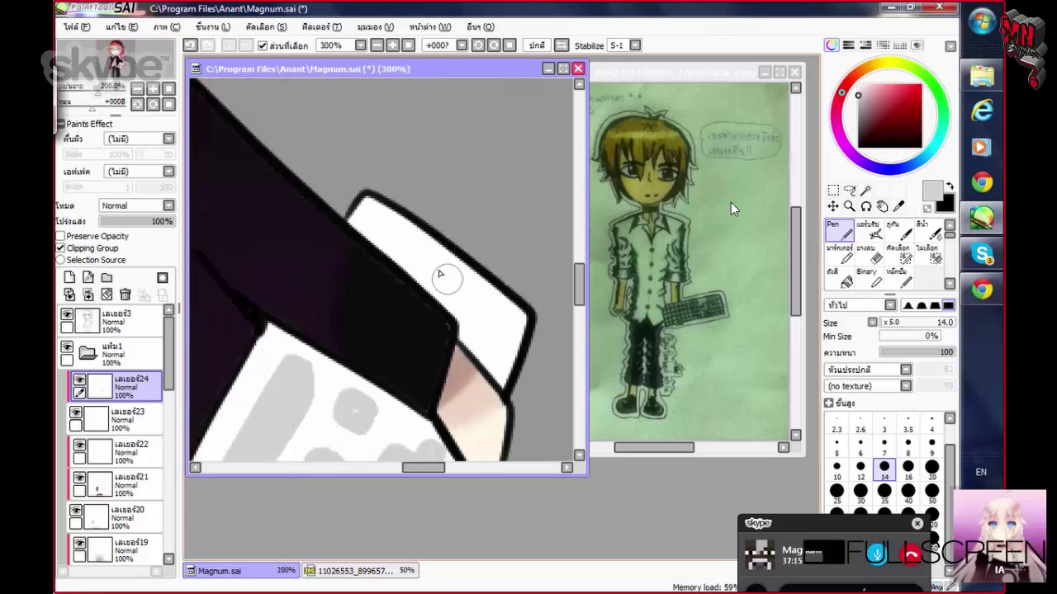
pyautogui.moveTo(403, 240)
pyautogui.mouseDown()
pyautogui.moveTo(496, 325)
pyautogui.moveTo(500, 317)
pyautogui.moveTo(413, 252)
pyautogui.moveTo(496, 311)
pyautogui.moveTo(406, 240)
pyautogui.mouseUp()
pyautogui.press('Home')
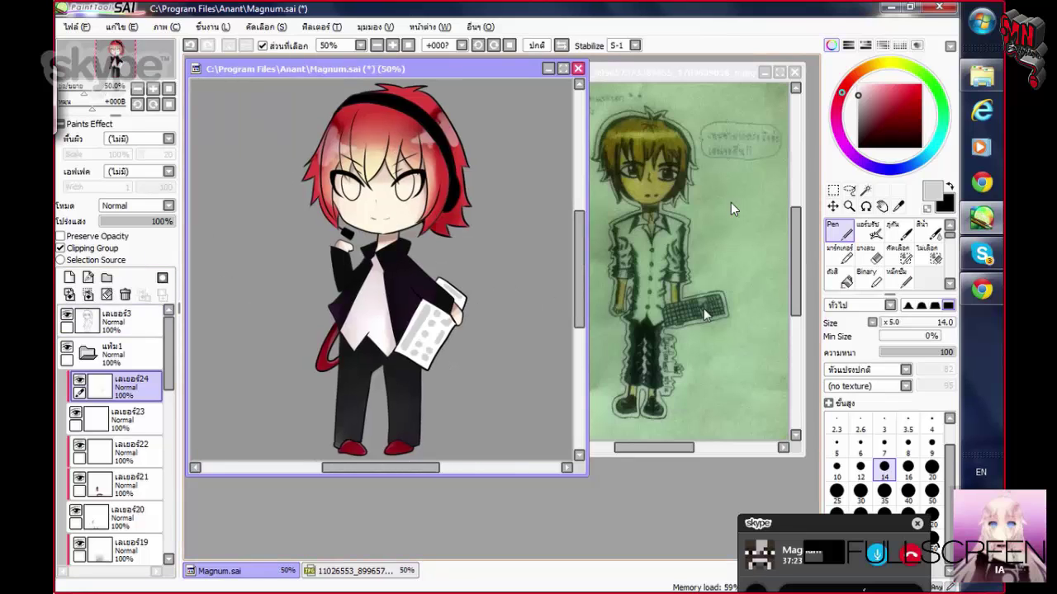
# Darken the painted keys with Hue and Saturation by setting the luminescence to -48
pyautogui.hotkey('ctrl', 'u')
pyautogui.moveTo(766, 365); pyautogui.dragTo(709, 364)
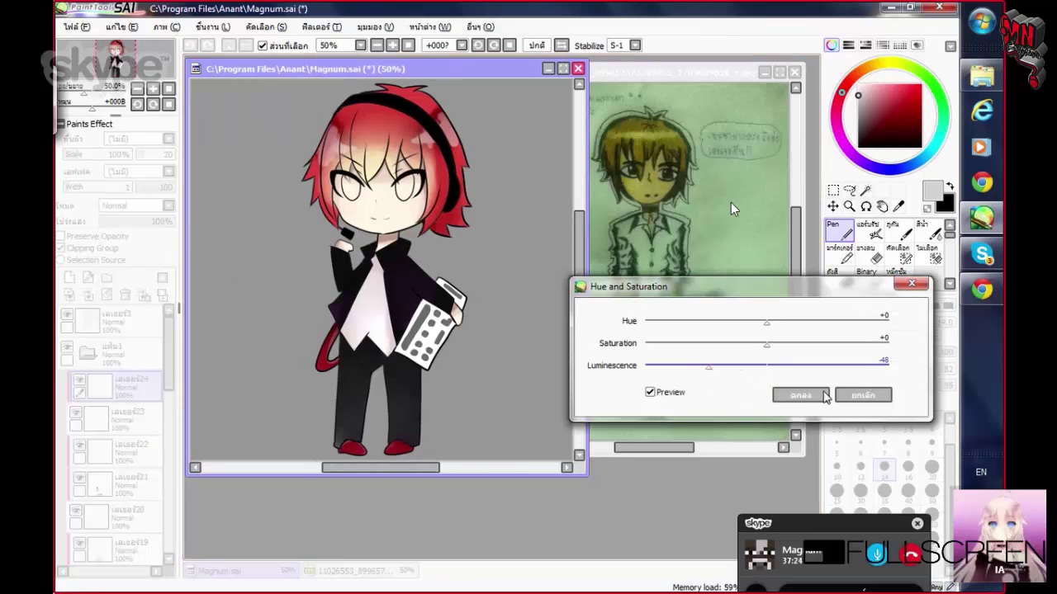
pyautogui.click(821, 398)
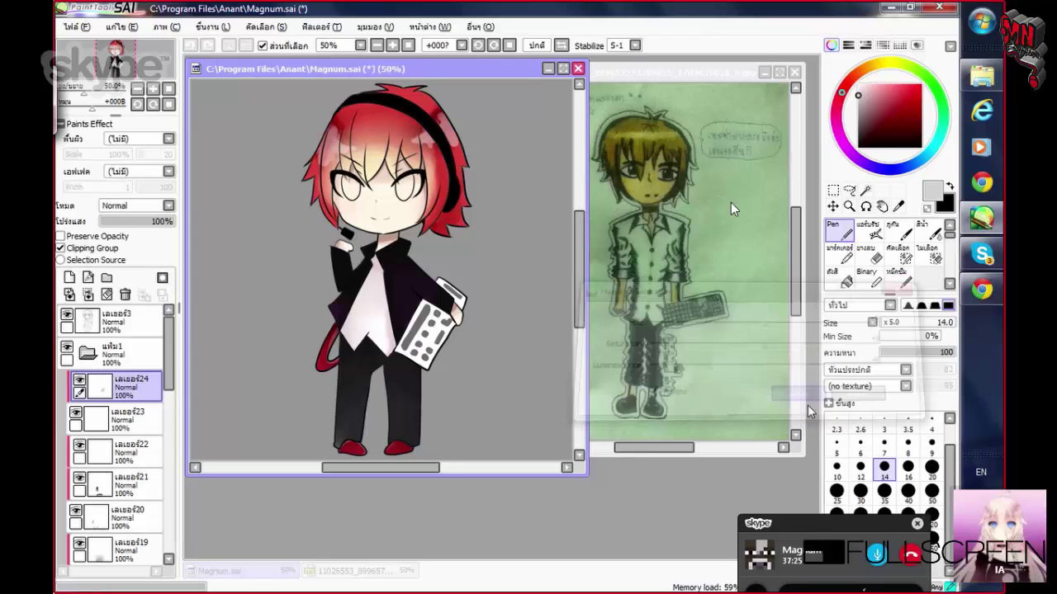
pyautogui.scroll(3, 464, 349)
pyautogui.scroll(-3, 464, 274)
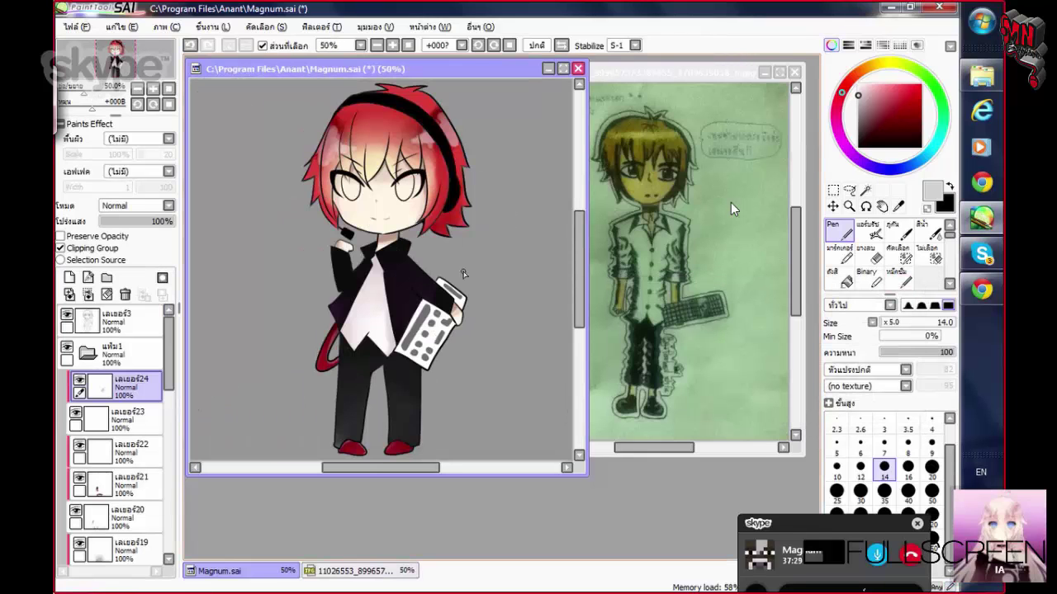
# Add a clipping layer above the keys and shade the keyboard in mid grey with the airbrush at size 55
pyautogui.click(69, 277)
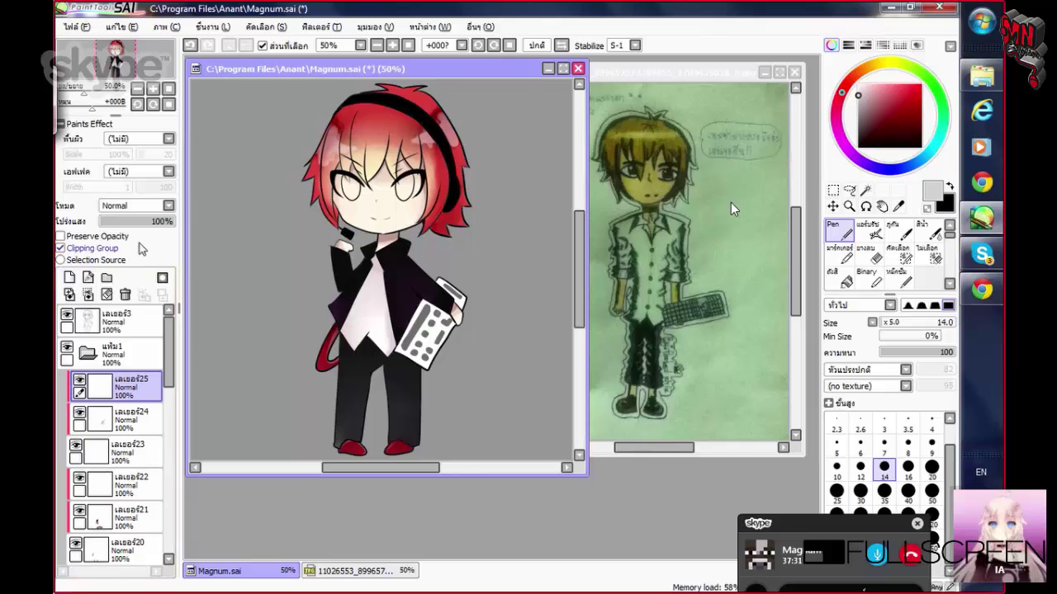
pyautogui.click(875, 229)
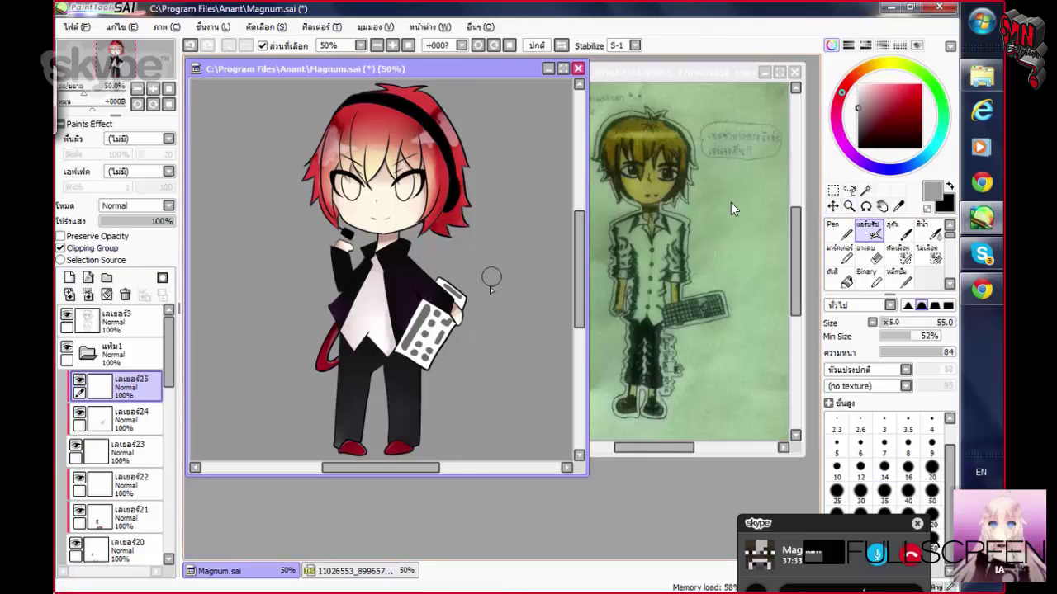
pyautogui.moveTo(410, 323); pyautogui.dragTo(434, 376)
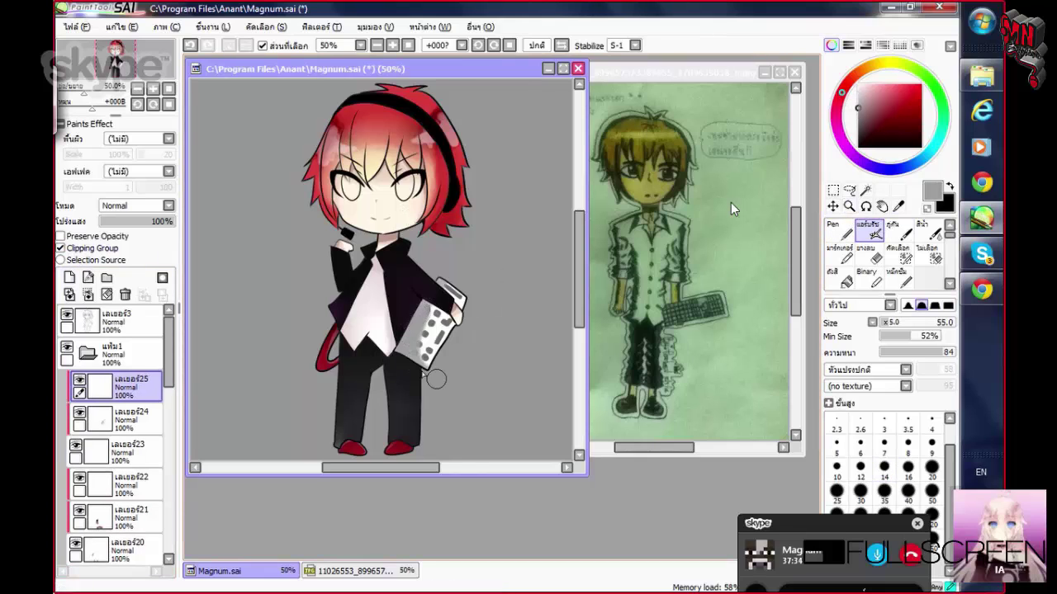
# Set the keyboard shading layer to Multiply and soften the shading with the blur brush at size 160
pyautogui.click(157, 208)
pyautogui.click(132, 231)
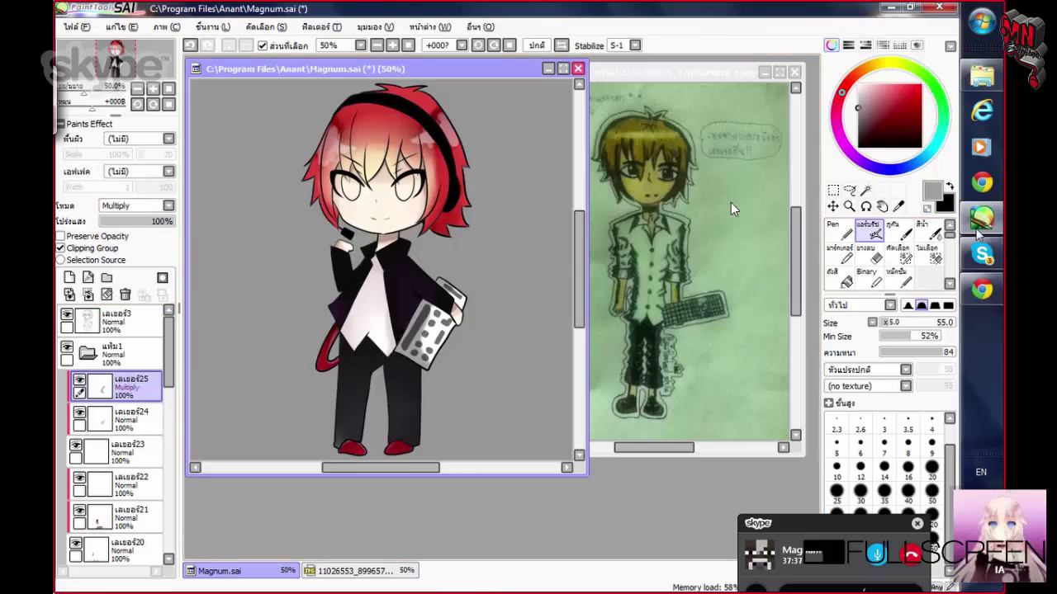
pyautogui.moveTo(949, 228); pyautogui.dragTo(947, 252)
pyautogui.click(926, 271)
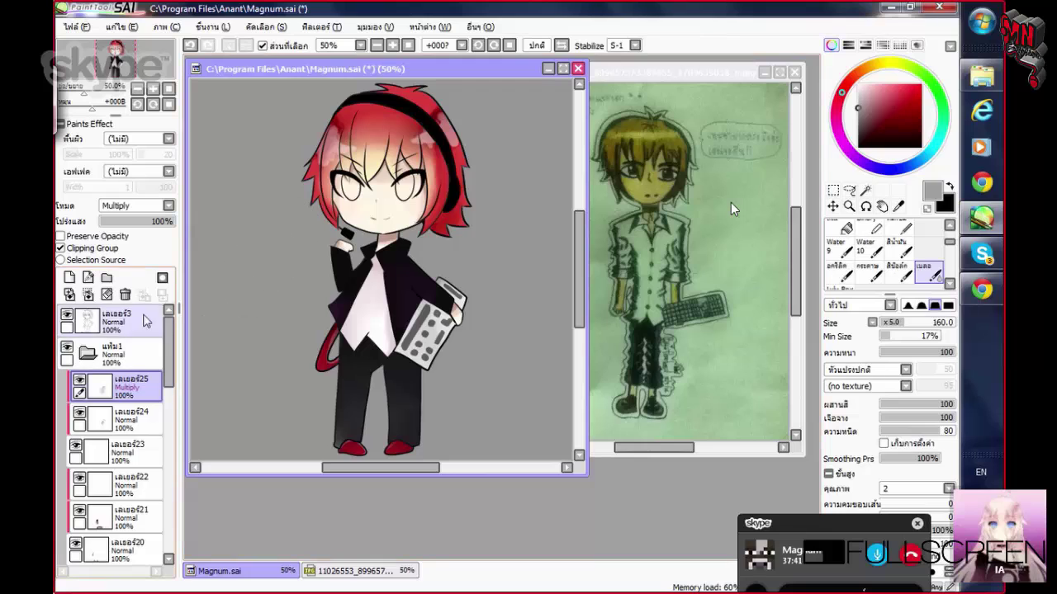
# Add a new unclipped layer above the keyboard's Multiply shading layer
pyautogui.click(69, 278)
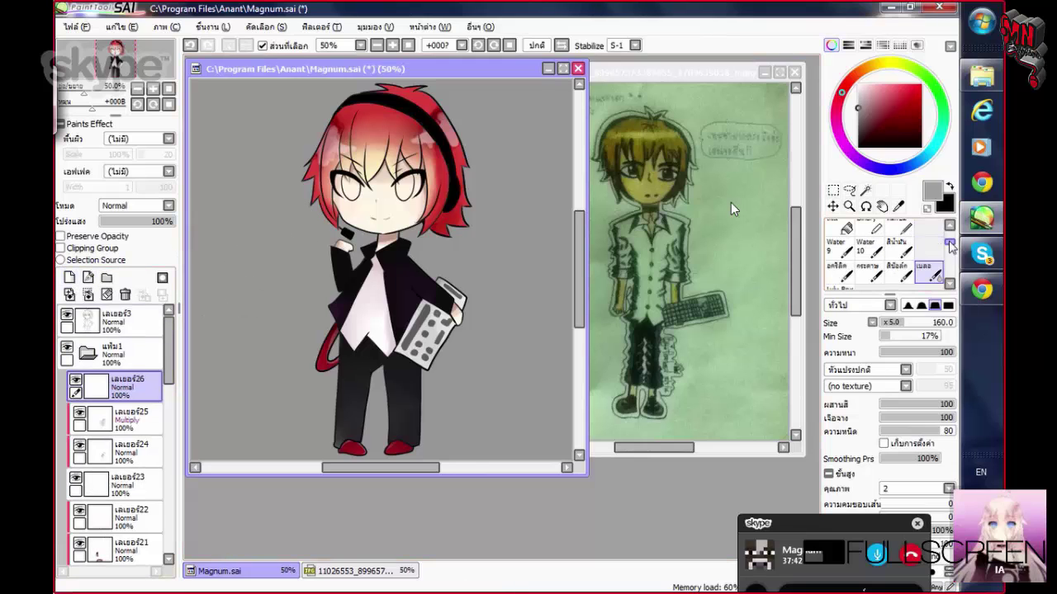
pyautogui.scroll(3, 955, 263)
# Switch to Facebook in Chrome, look up the MN logo picture in the messages, and return to PaintTool SAI
pyautogui.click(981, 291)
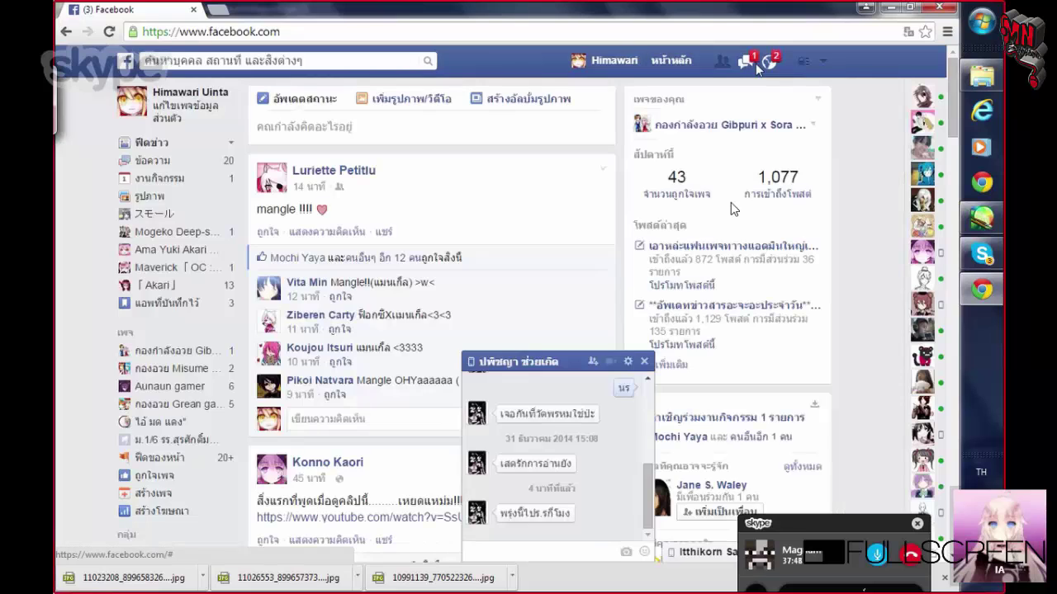
pyautogui.click(761, 71)
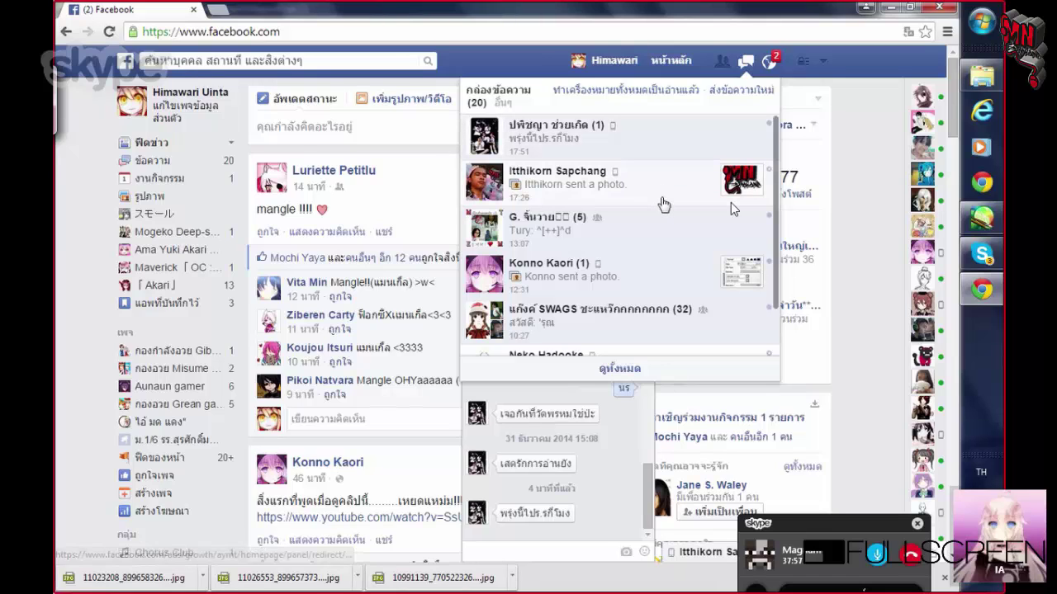
pyautogui.click(665, 204)
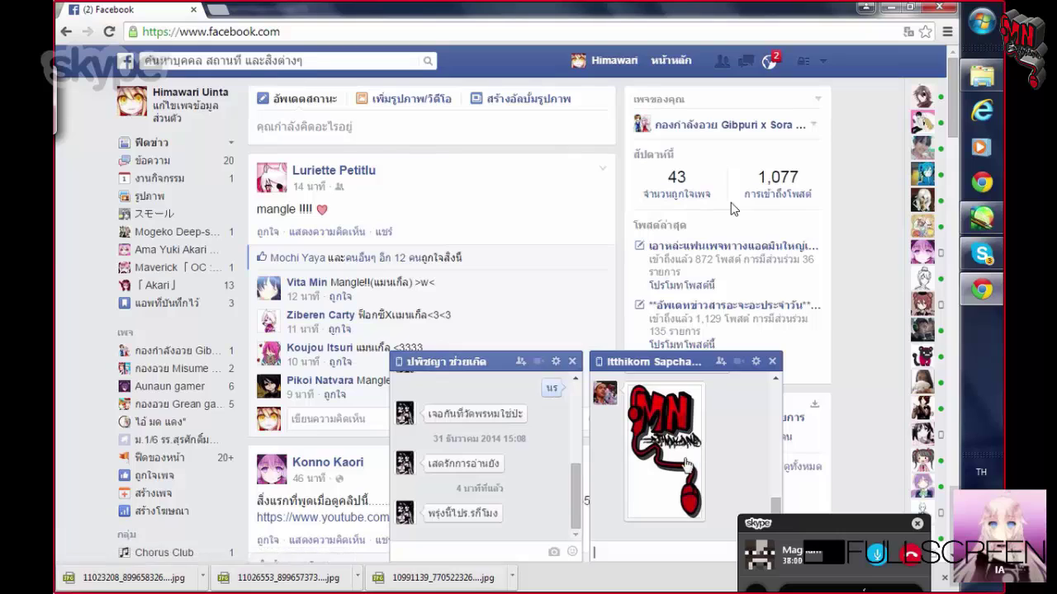
pyautogui.rightClick(677, 464)
pyautogui.press('Escape')
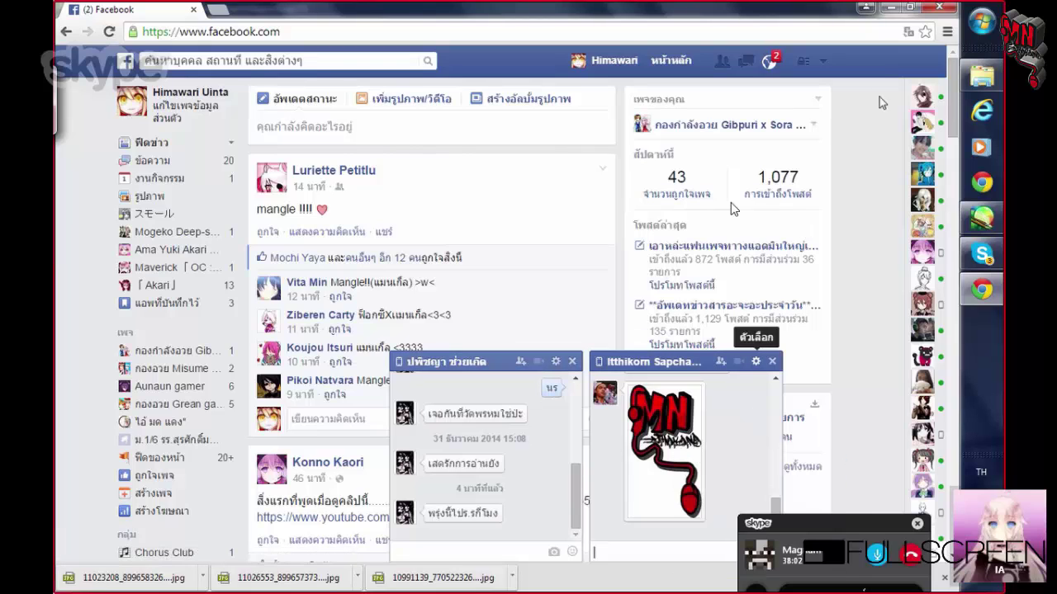
pyautogui.click(889, 9)
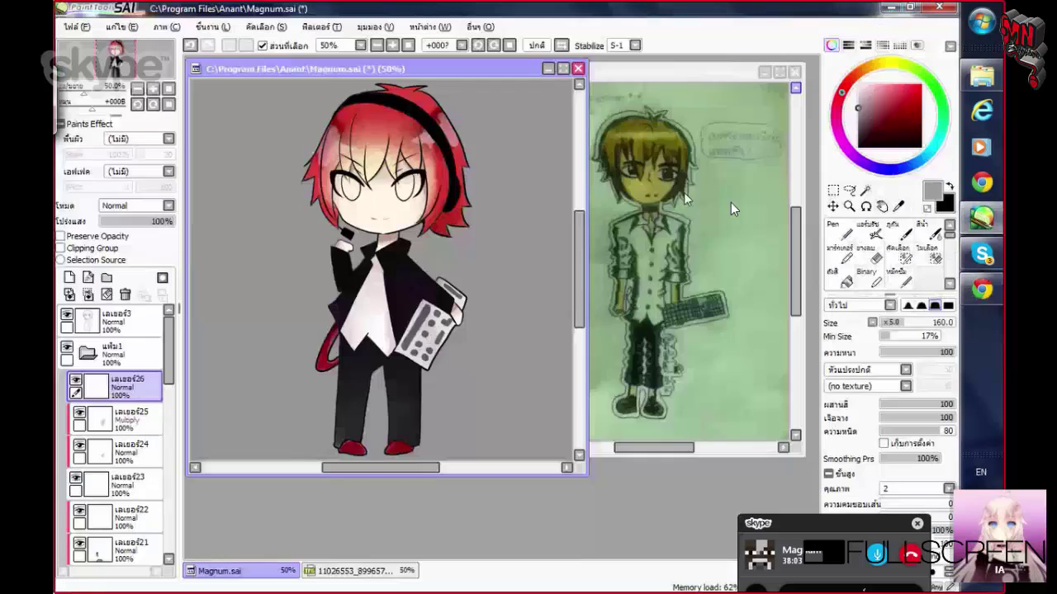
pyautogui.click(76, 27)
pyautogui.click(190, 127)
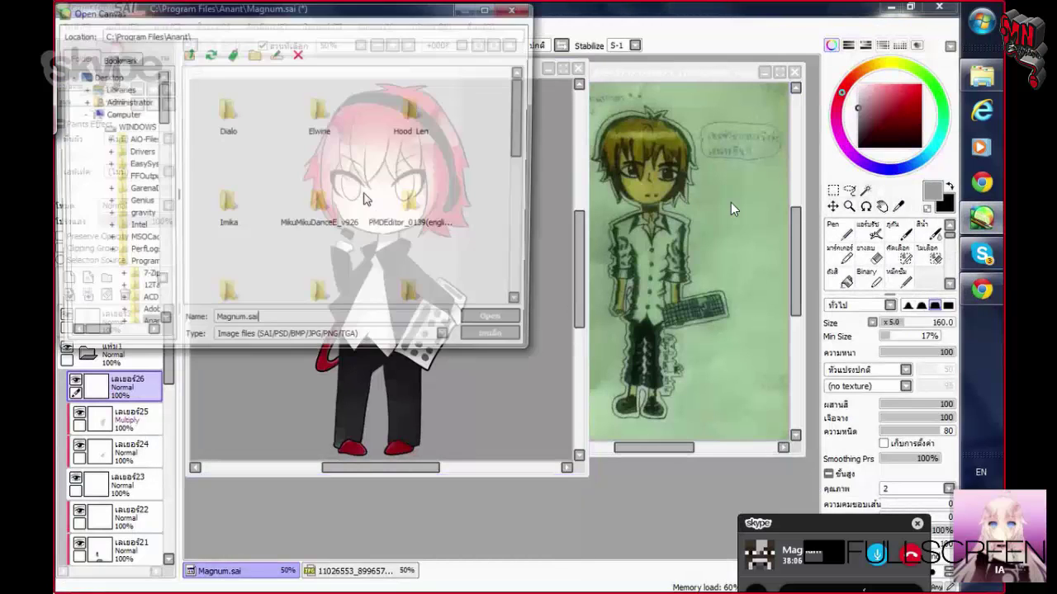
pyautogui.moveTo(524, 91); pyautogui.dragTo(531, 208)
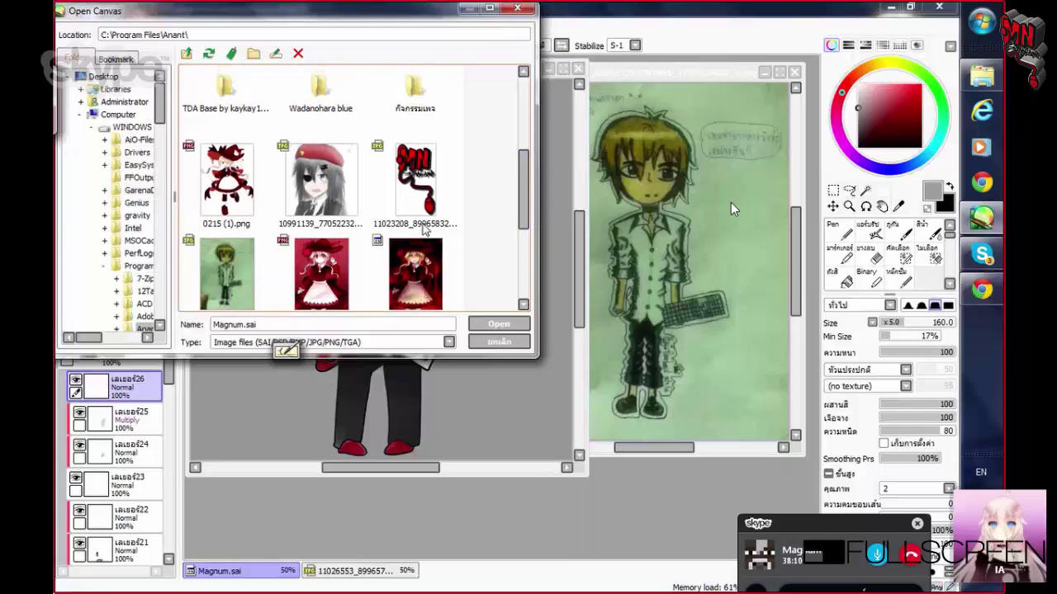
pyautogui.click(426, 228)
pyautogui.doubleClick(427, 228)
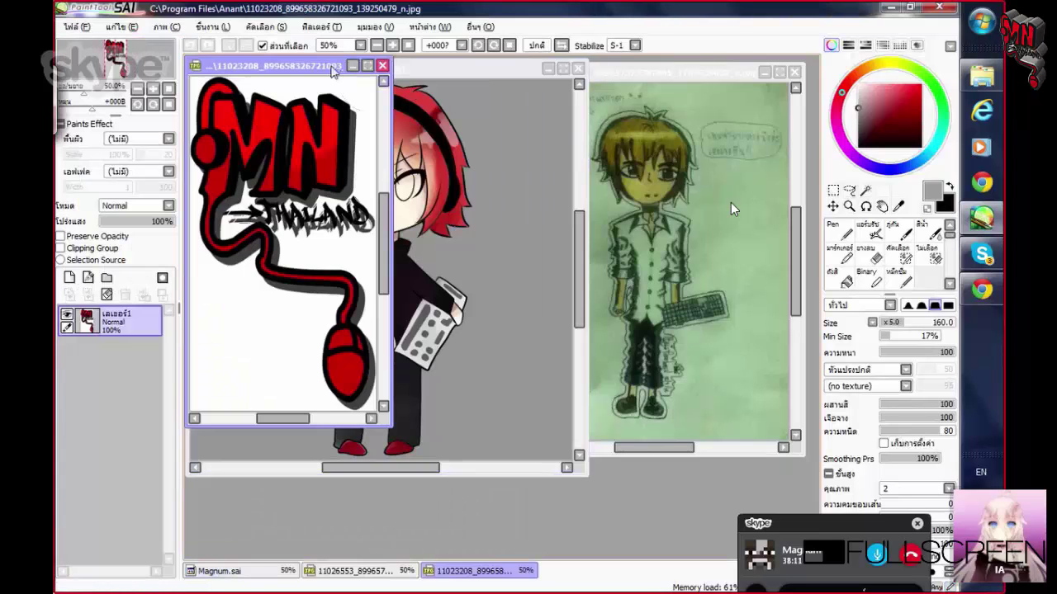
# Select the logo's white background with the magic wand, invert the selection, copy the logo and clear the selection
pyautogui.click(591, 304)
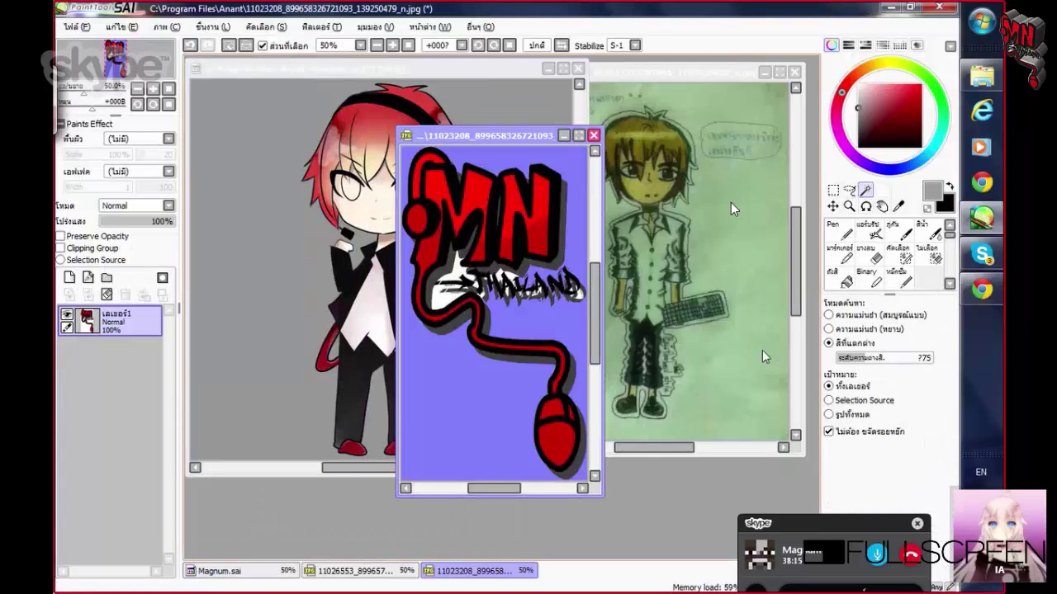
pyautogui.click(573, 331)
pyautogui.click(444, 298)
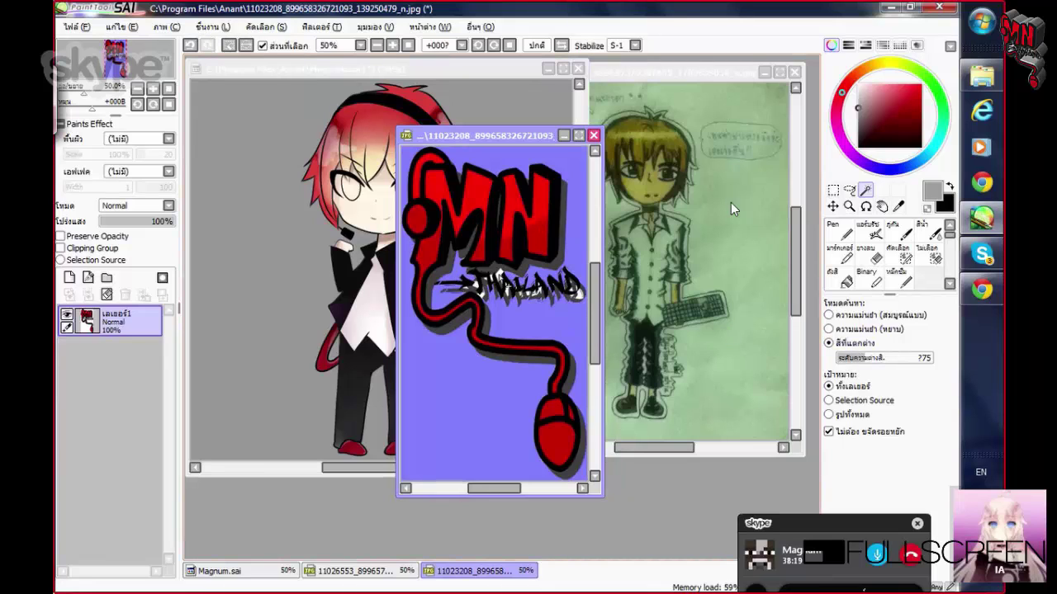
pyautogui.click(246, 45)
pyautogui.click(122, 26)
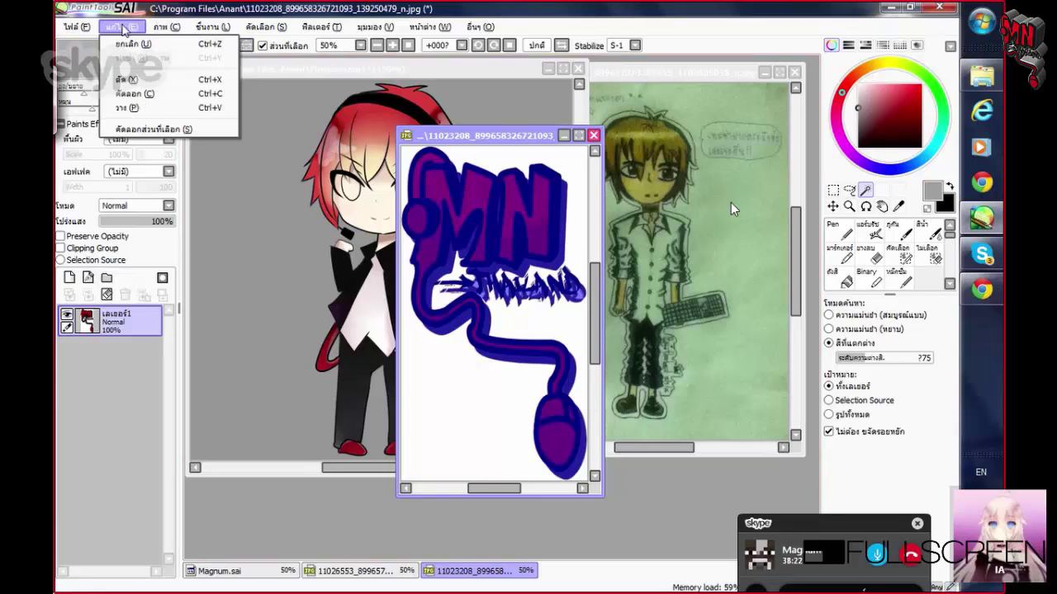
pyautogui.click(145, 96)
pyautogui.click(229, 45)
# Close the logo image without saving and maximize the Magnum.sai canvas
pyautogui.click(593, 135)
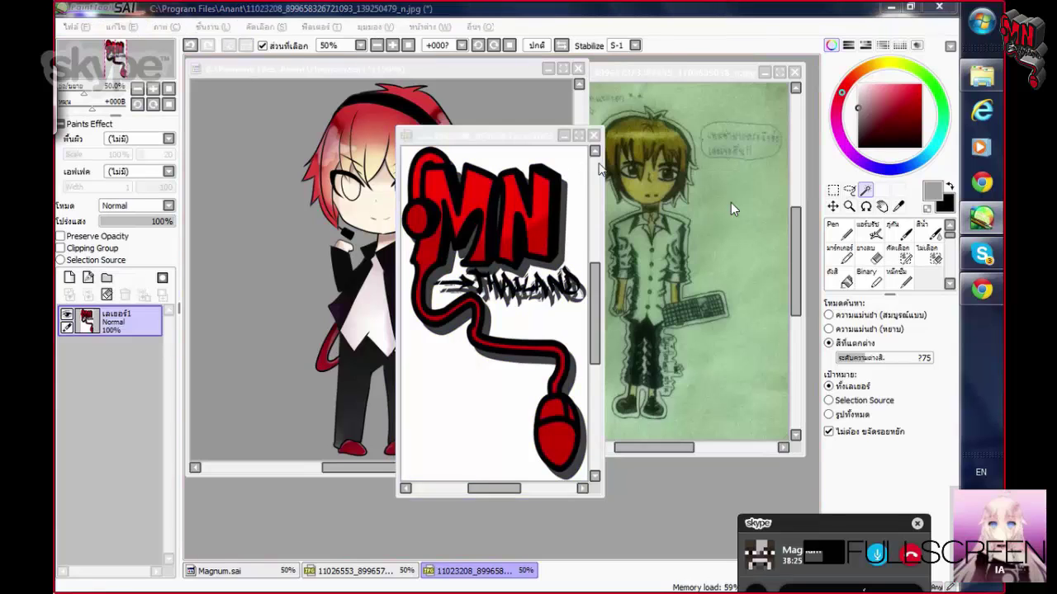
pyautogui.click(546, 353)
pyautogui.click(562, 68)
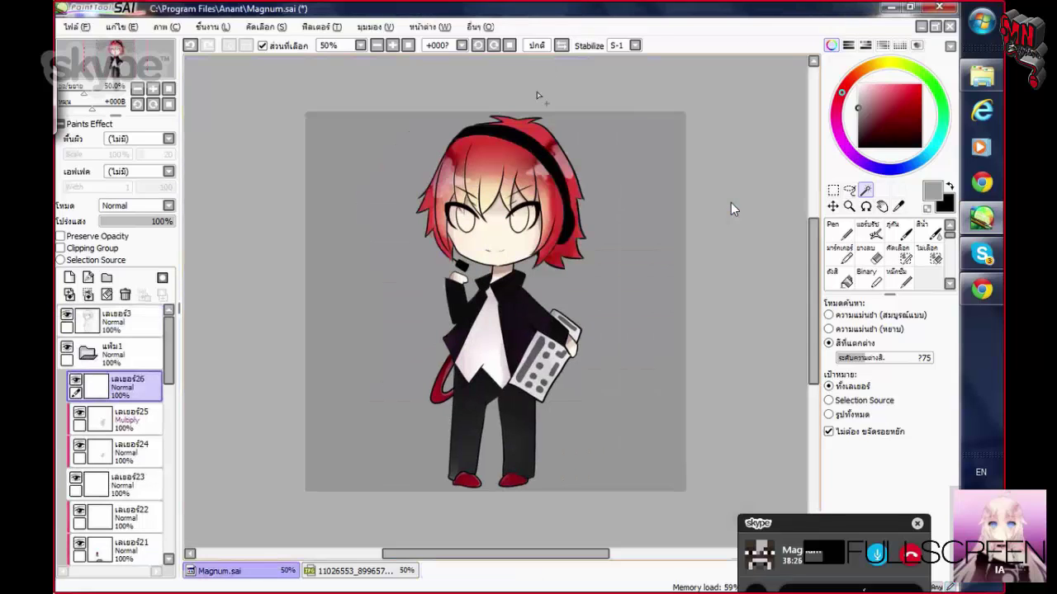
# Paste the copied MN logo onto the canvas, then scale it down and place it on the character's white shirt
pyautogui.click(121, 27)
pyautogui.click(146, 111)
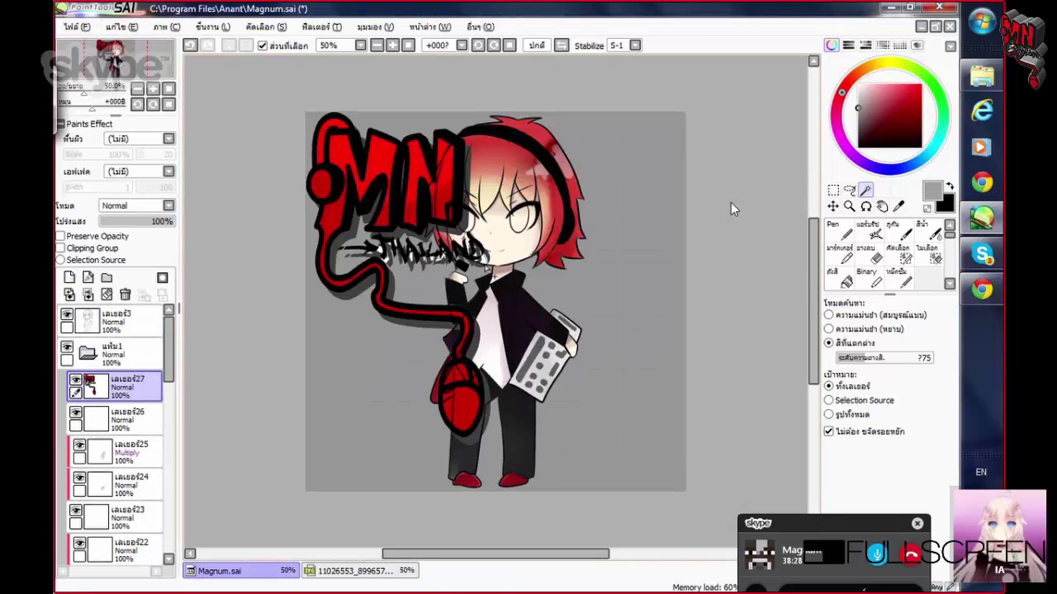
pyautogui.hotkey('ctrl', 't')
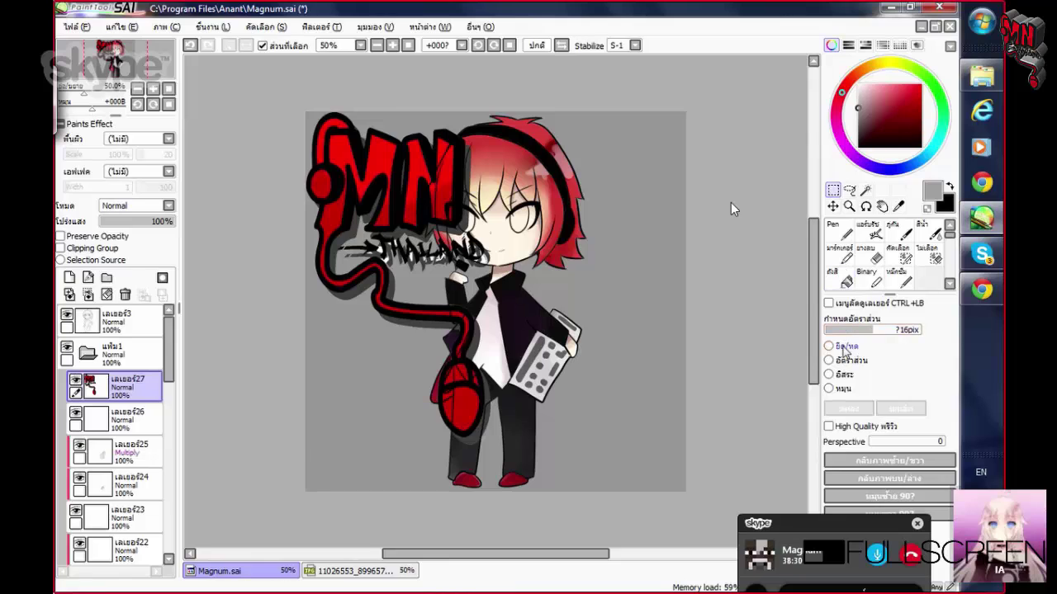
pyautogui.moveTo(492, 112); pyautogui.dragTo(372, 338)
pyautogui.moveTo(421, 382); pyautogui.dragTo(633, 380)
pyautogui.click(837, 377)
pyautogui.click(829, 346)
pyautogui.moveTo(730, 209); pyautogui.dragTo(731, 209)
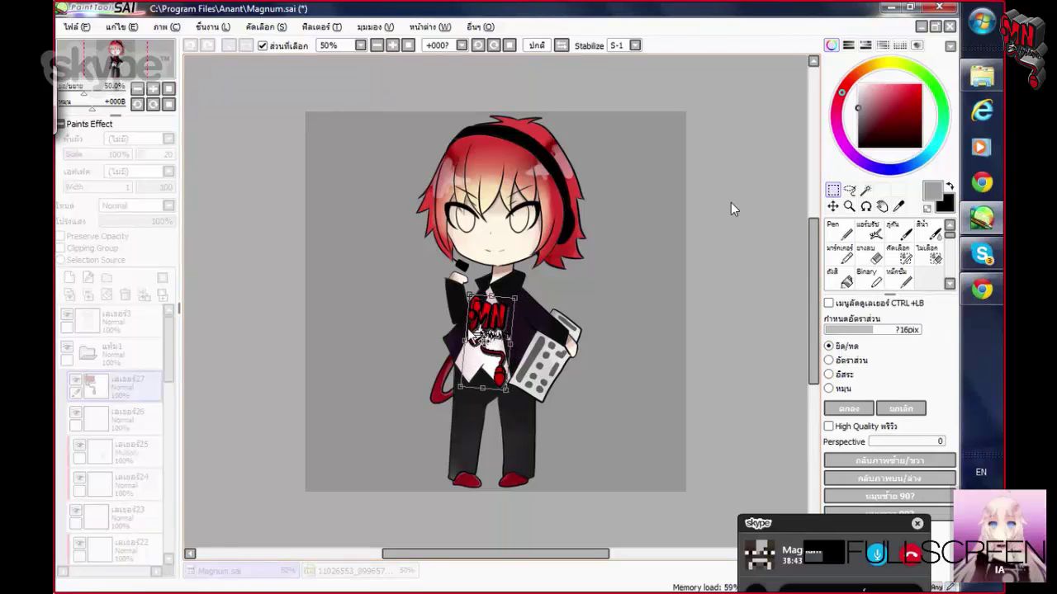
pyautogui.click(847, 408)
# Move the logo layer between layers 18 and 17 and make it a clipping layer so it stays within the shirt
pyautogui.moveTo(124, 388); pyautogui.dragTo(144, 535)
pyautogui.scroll(-3, 172, 404)
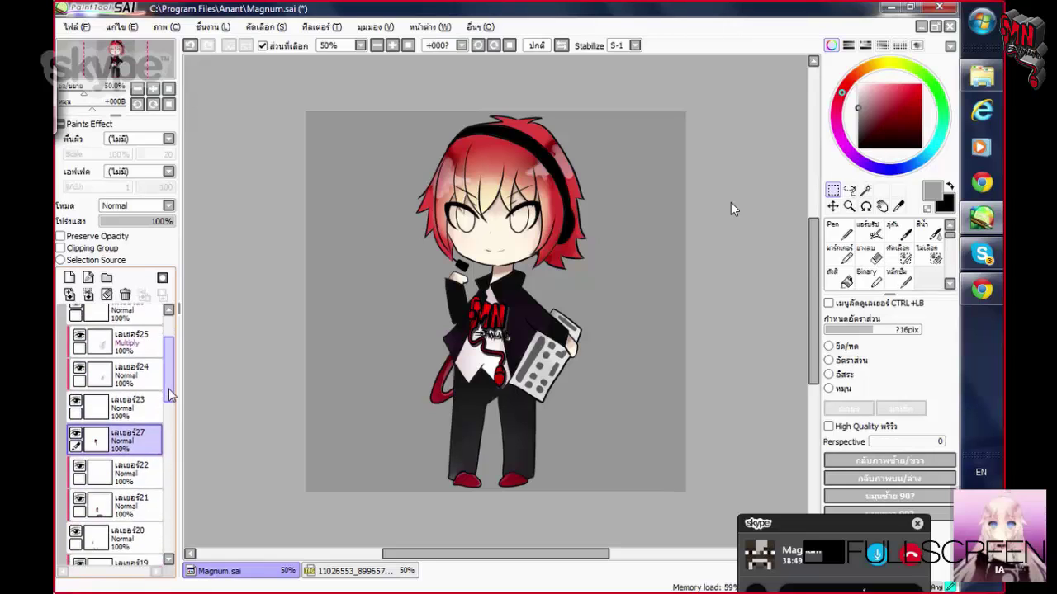
pyautogui.scroll(-1, 171, 405)
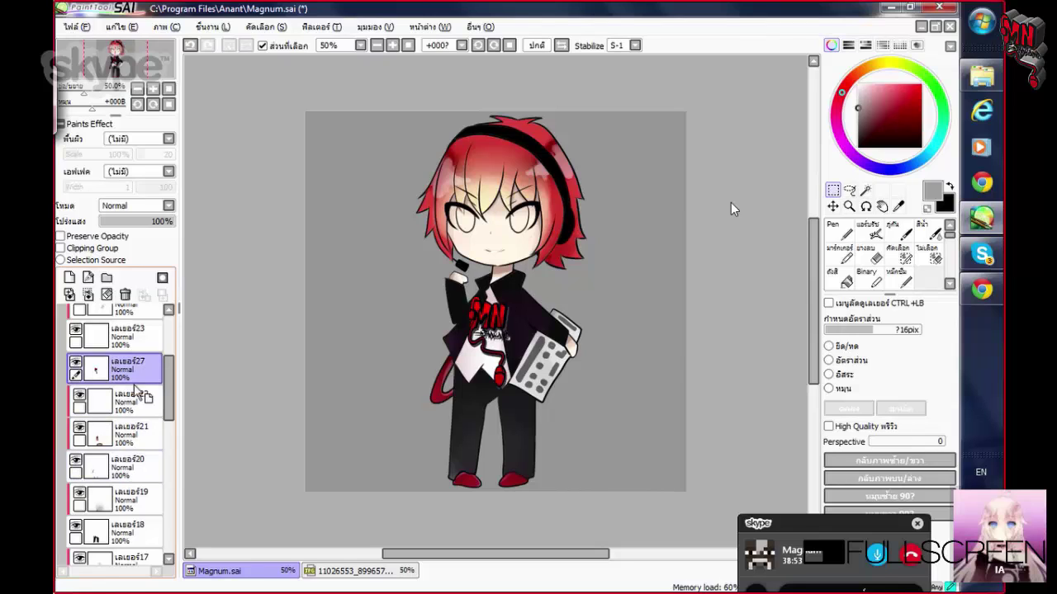
pyautogui.scroll(-3, 144, 559)
pyautogui.moveTo(142, 565); pyautogui.dragTo(157, 421)
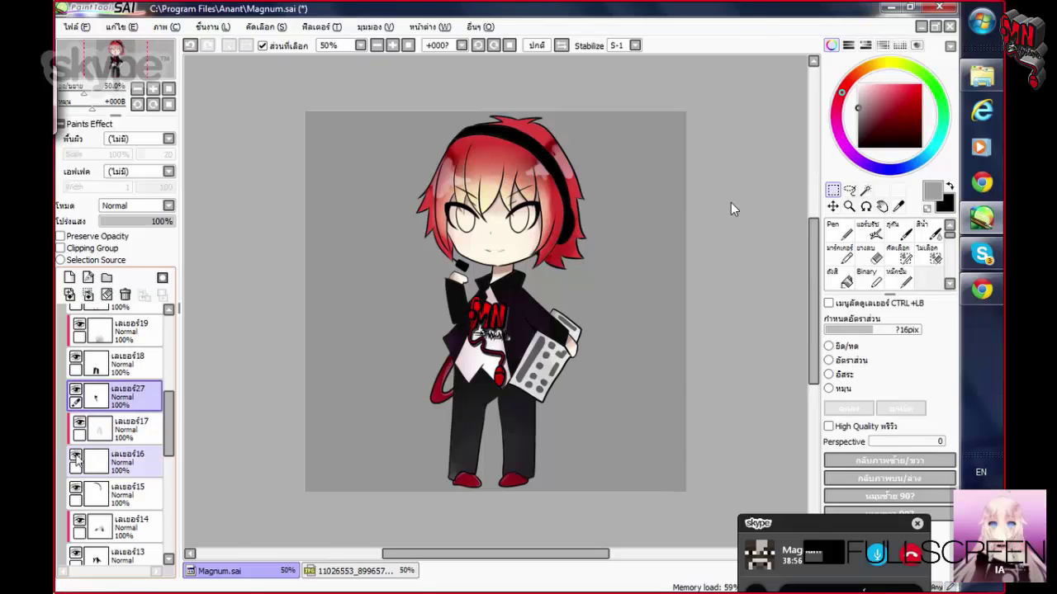
pyautogui.click(89, 250)
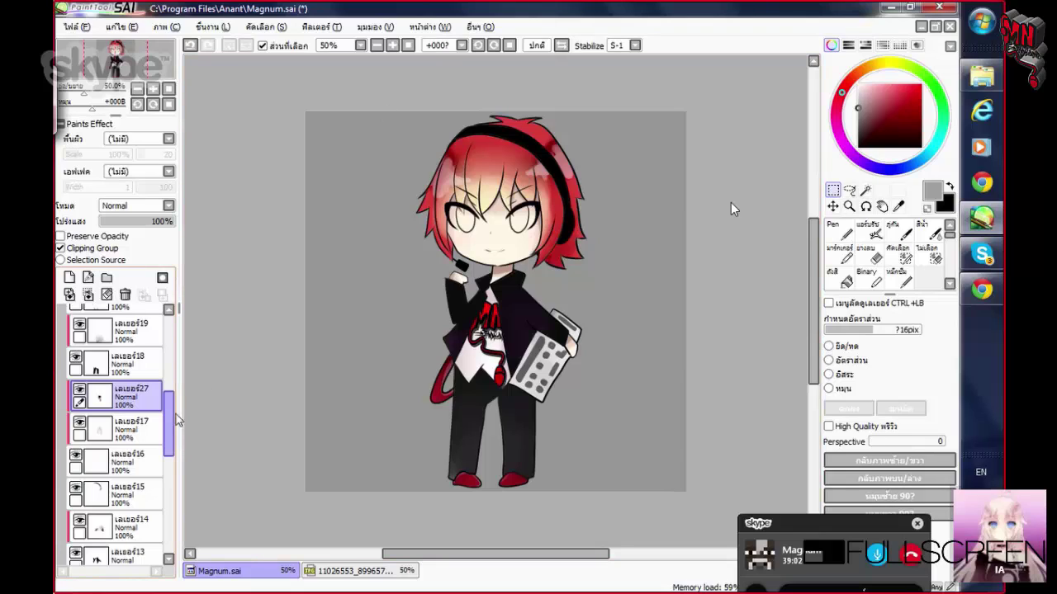
# Paint both eyes white on layer 26 with the Pen at size 50
pyautogui.moveTo(170, 413); pyautogui.dragTo(188, 318)
pyautogui.click(145, 388)
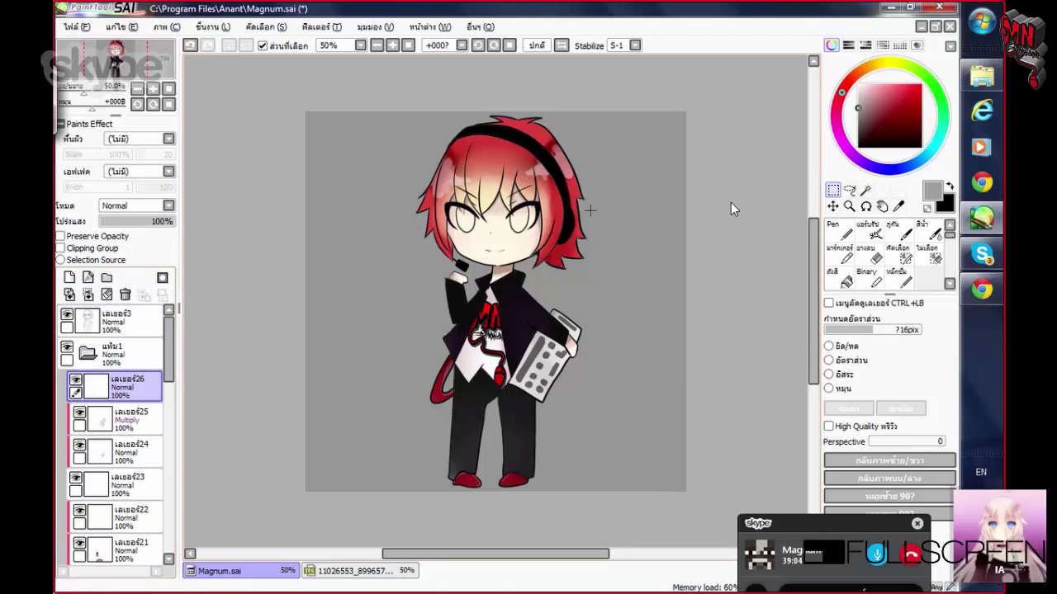
pyautogui.click(838, 230)
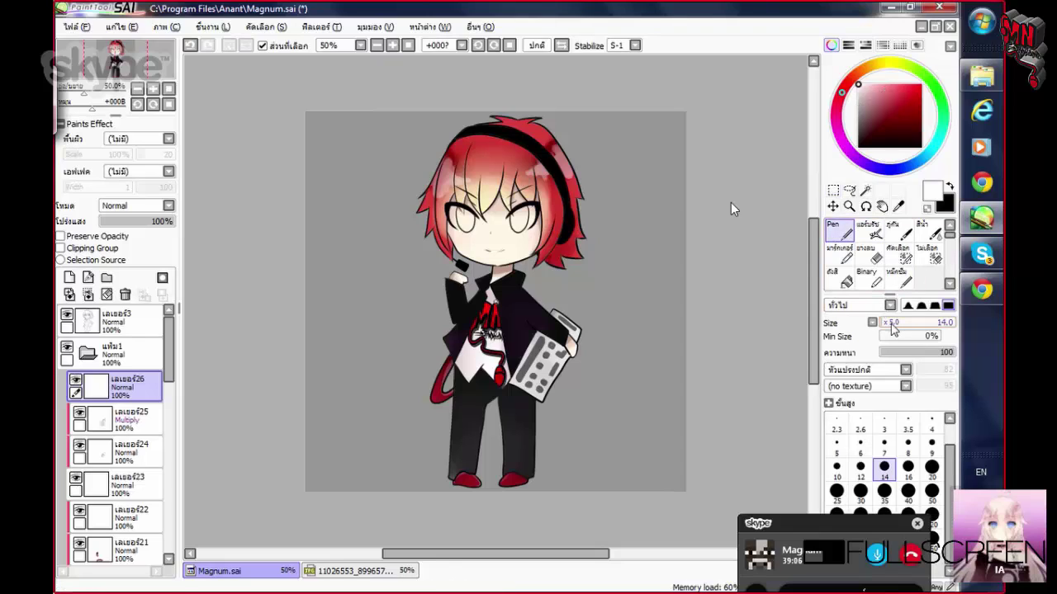
pyautogui.click(931, 490)
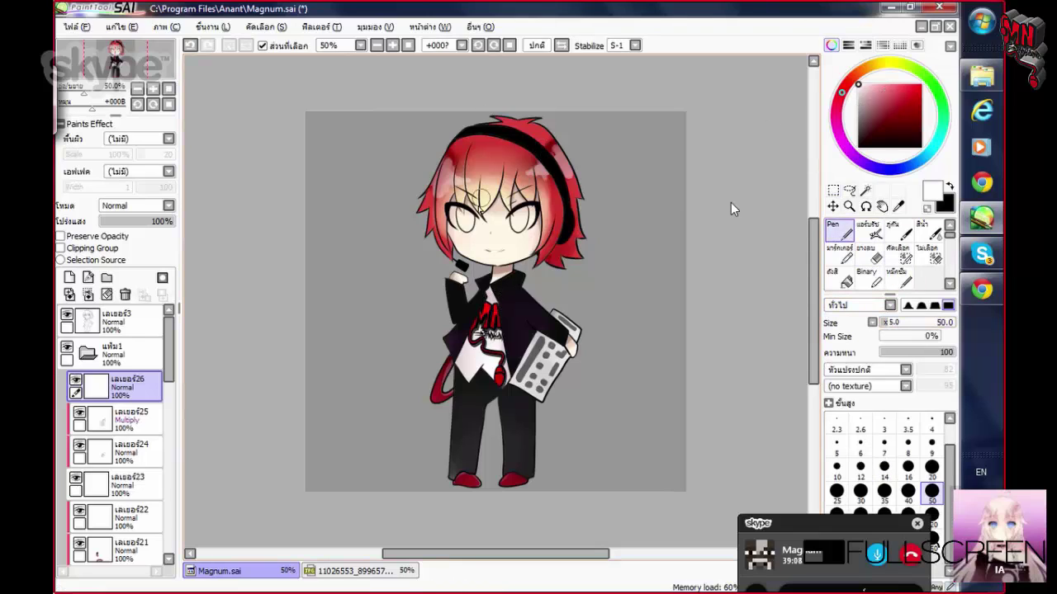
pyautogui.scroll(4, 444, 175)
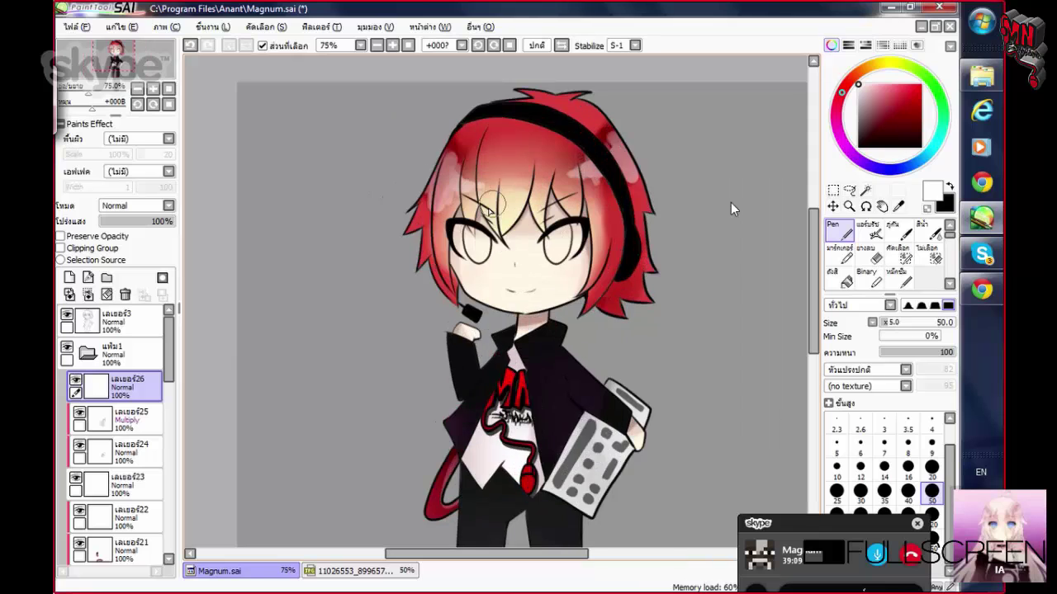
pyautogui.scroll(1, 483, 256)
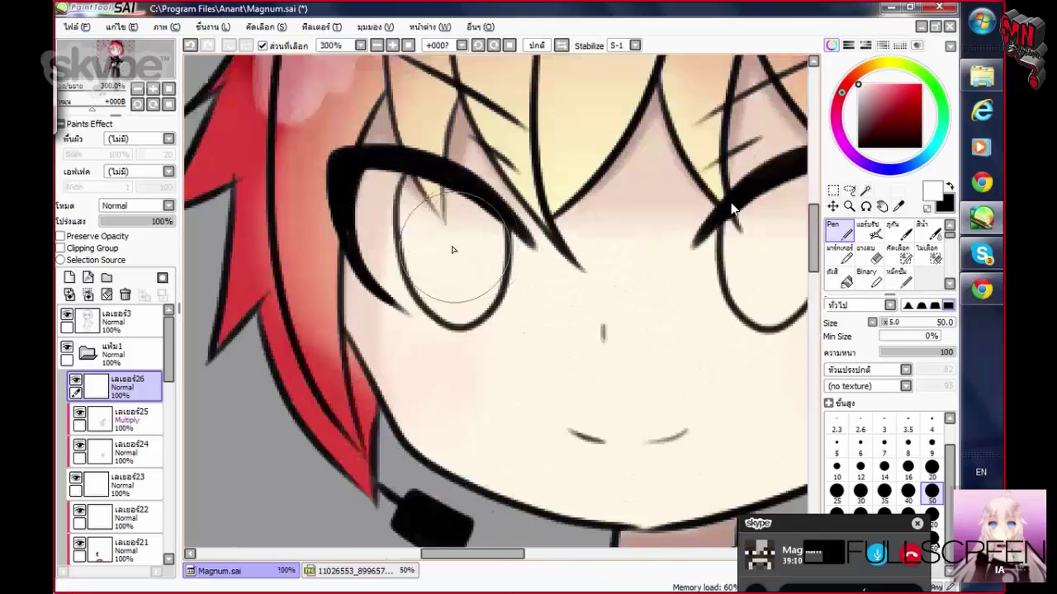
pyautogui.moveTo(453, 245)
pyautogui.mouseDown()
pyautogui.moveTo(404, 217)
pyautogui.moveTo(429, 265)
pyautogui.moveTo(460, 261)
pyautogui.moveTo(464, 250)
pyautogui.moveTo(467, 260)
pyautogui.moveTo(508, 257)
pyautogui.moveTo(504, 272)
pyautogui.moveTo(556, 218)
pyautogui.moveTo(496, 264)
pyautogui.moveTo(568, 203)
pyautogui.mouseUp()
pyautogui.scroll(-5, 463, 251)
pyautogui.scroll(5, 503, 274)
pyautogui.scroll(-4, 568, 202)
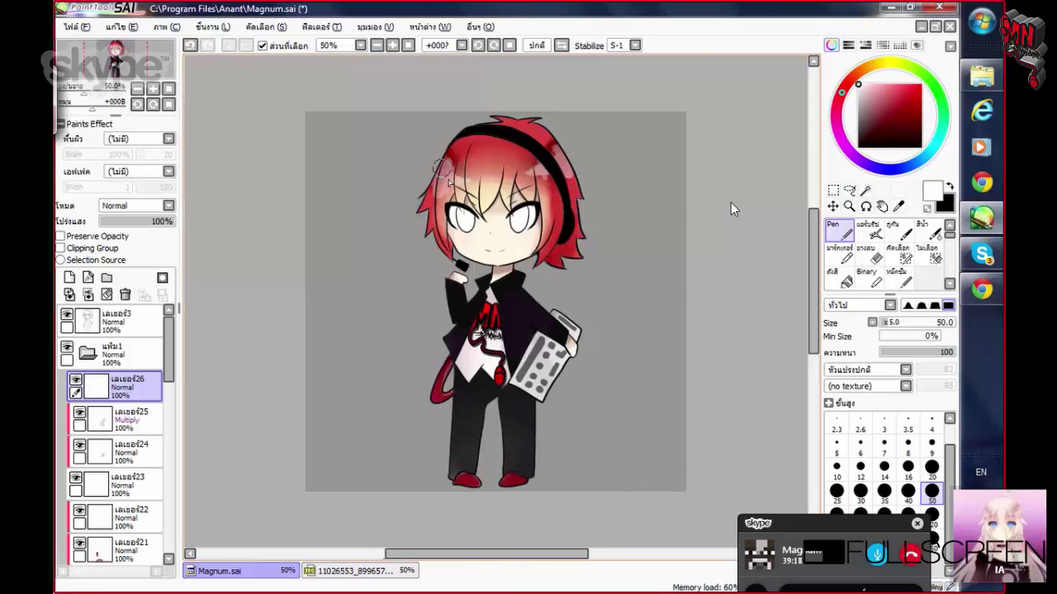
# Add a clipping layer above the eye whites and shade their upper parts greyish pink with the size 14 Marker
pyautogui.scroll(2, 568, 202)
pyautogui.click(83, 250)
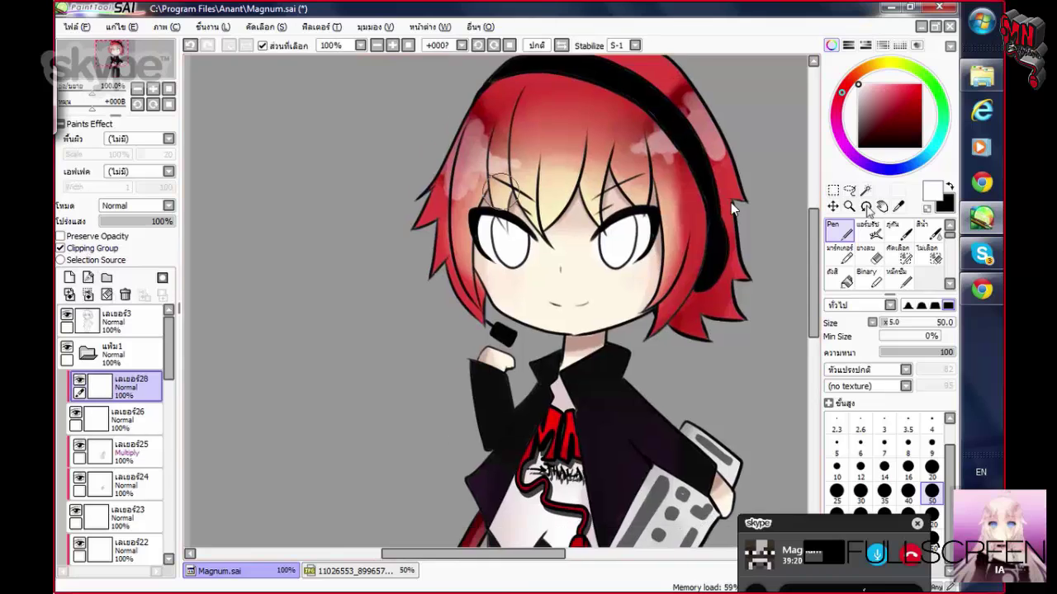
pyautogui.click(839, 249)
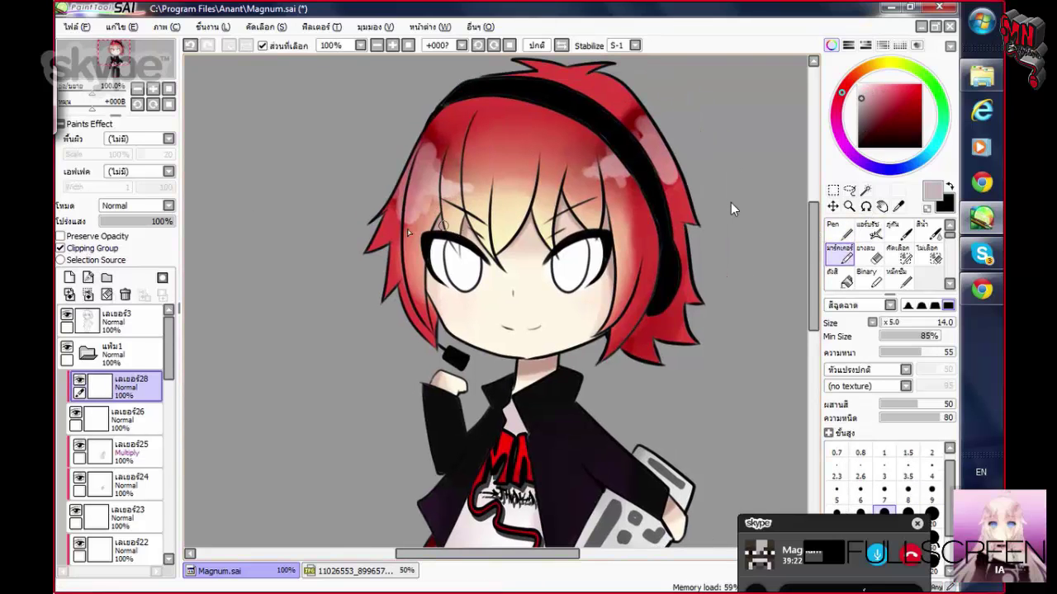
pyautogui.moveTo(434, 246)
pyautogui.mouseDown()
pyautogui.moveTo(549, 258)
pyautogui.moveTo(595, 244)
pyautogui.mouseUp()
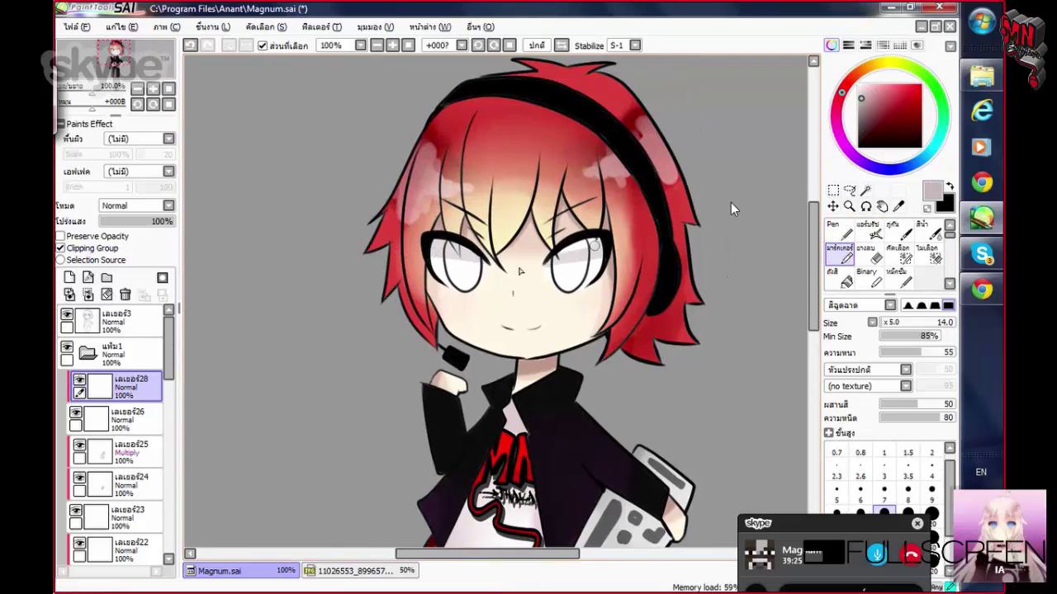
pyautogui.scroll(-6, 731, 208)
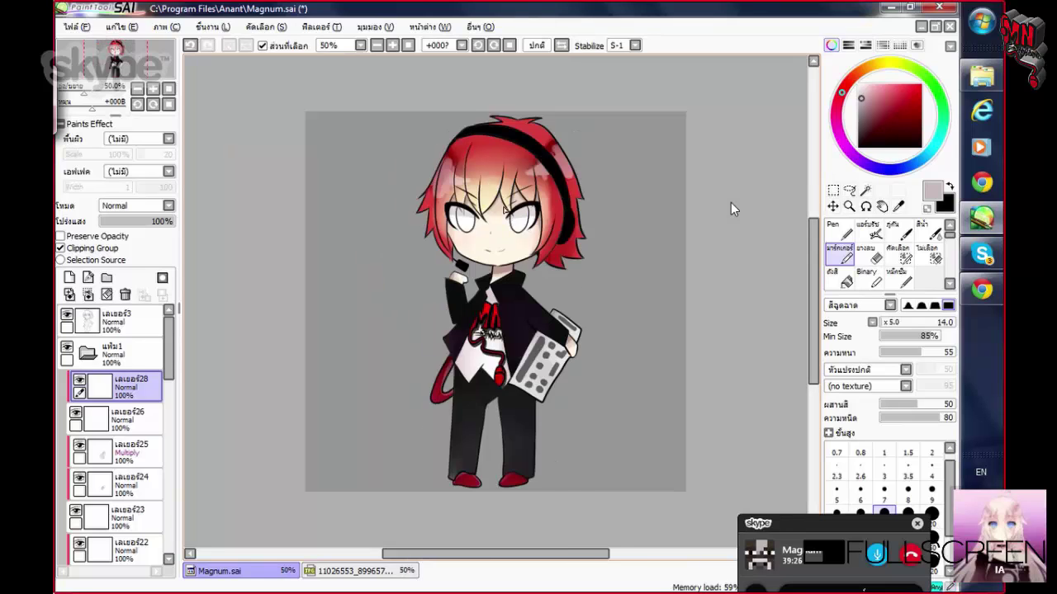
# Add a new layer and fill the iris of the eye on the drawing's left side with crimson using the Pen at size 20
pyautogui.scroll(6, 730, 208)
pyautogui.hotkey('ctrl', 'shift', 'n')
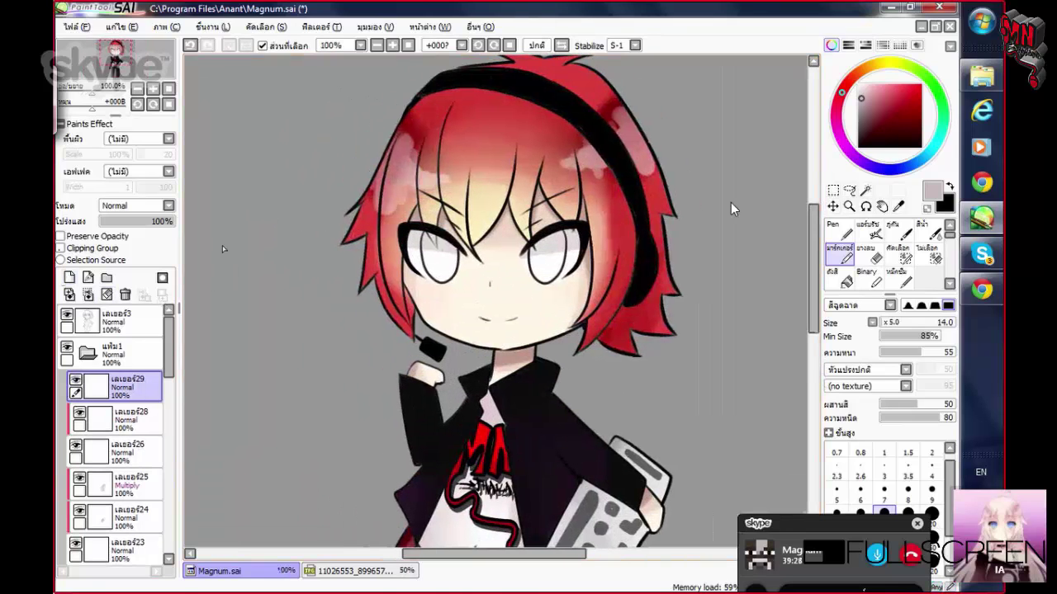
pyautogui.click(841, 230)
pyautogui.moveTo(908, 103); pyautogui.dragTo(837, 109)
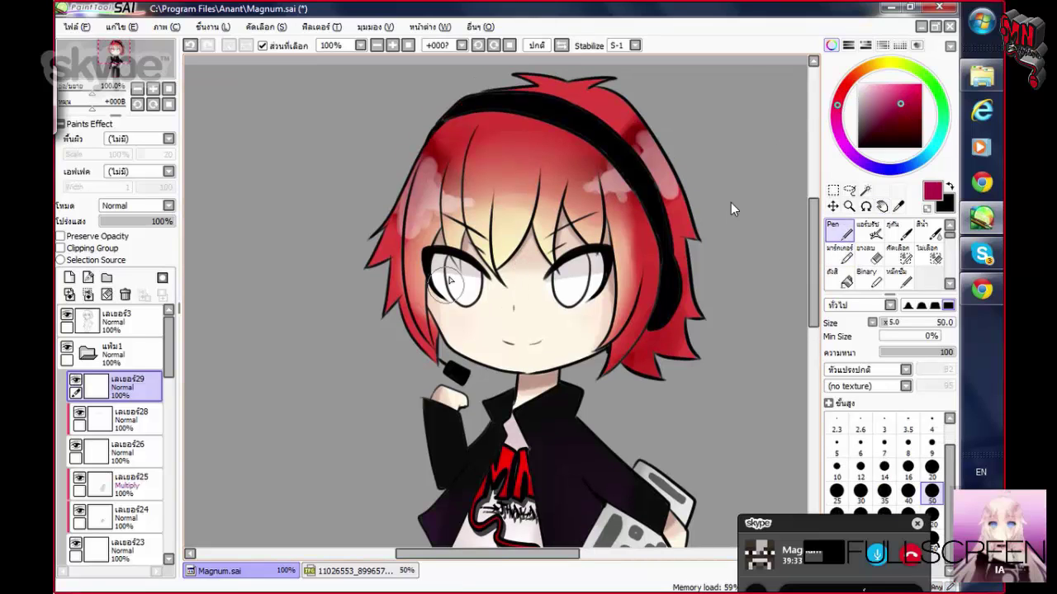
pyautogui.scroll(4, 450, 280)
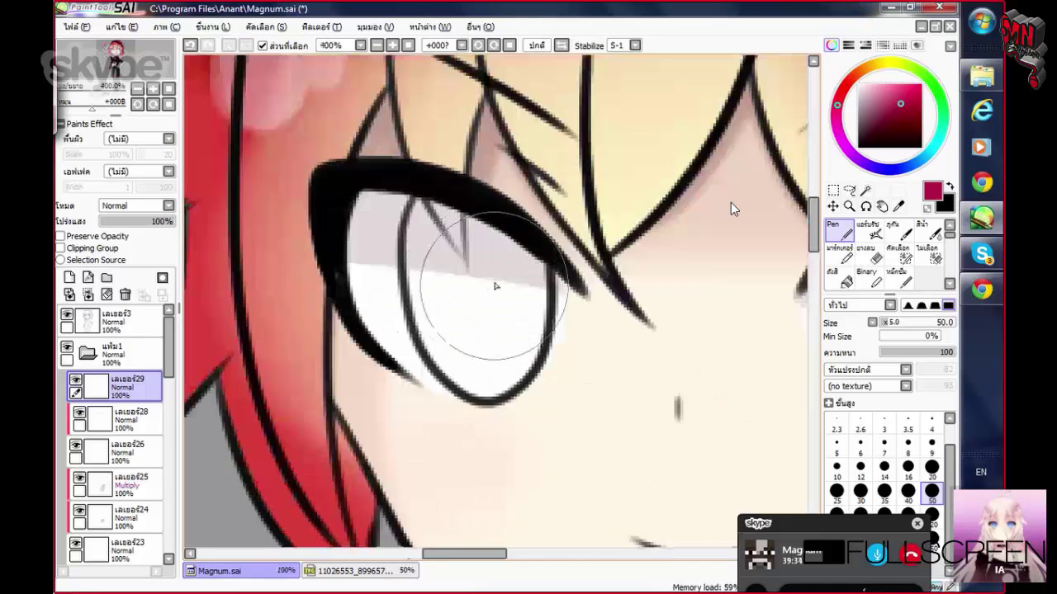
pyautogui.press('[')
pyautogui.press('[')
pyautogui.press('[')
pyautogui.press('[')
pyautogui.press('[')
pyautogui.moveTo(460, 279)
pyautogui.mouseDown()
pyautogui.moveTo(441, 314)
pyautogui.moveTo(496, 377)
pyautogui.moveTo(502, 280)
pyautogui.mouseUp()
pyautogui.scroll(-6, 502, 264)
pyautogui.scroll(2, 511, 248)
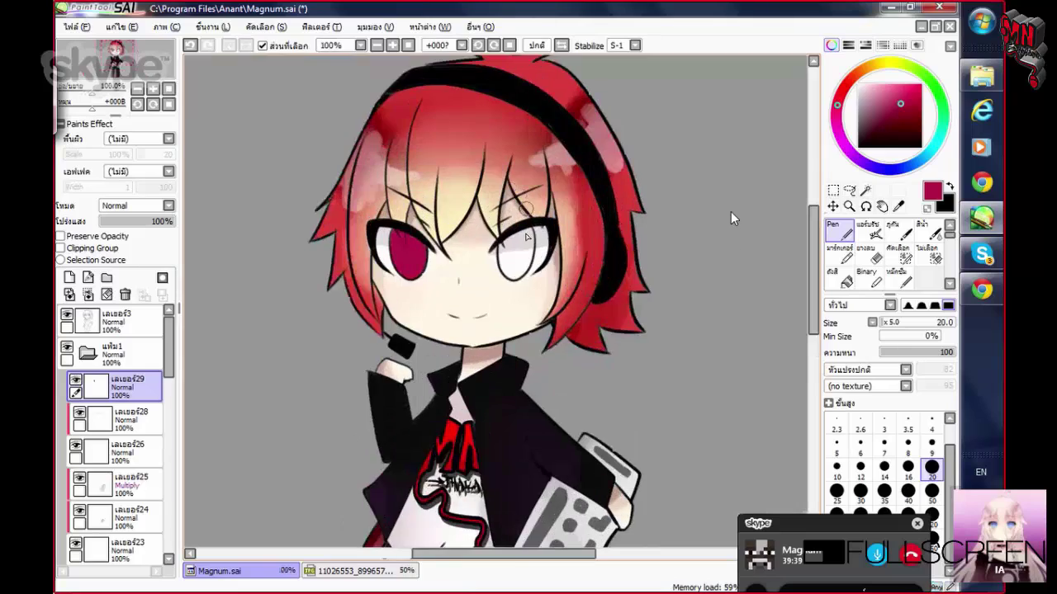
# Paint the iris of the eye on the drawing's right side in the same crimson
pyautogui.moveTo(1050, 468)
pyautogui.scroll(4, 528, 237)
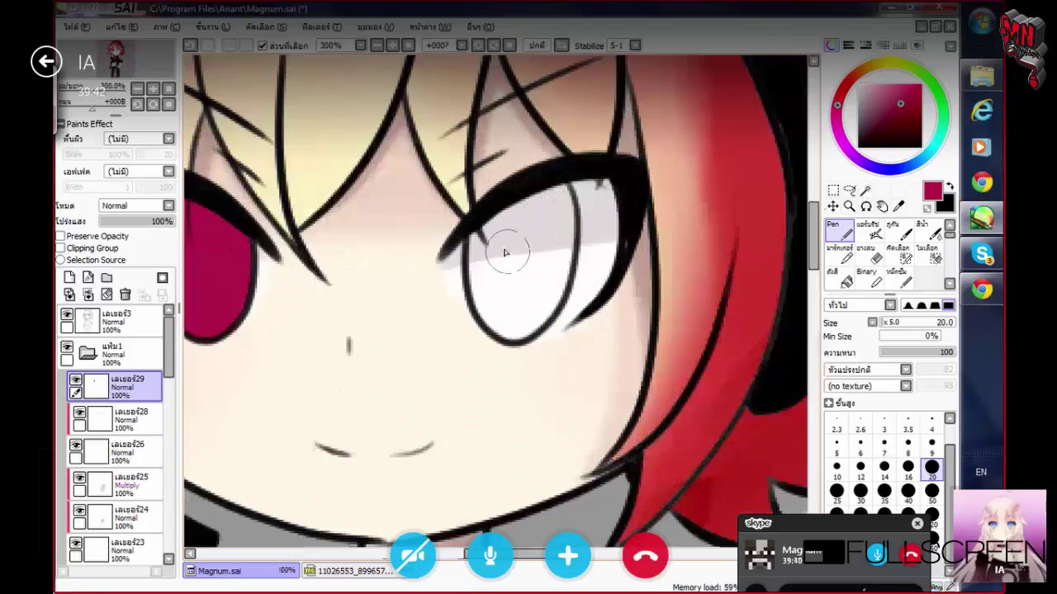
pyautogui.moveTo(505, 217); pyautogui.dragTo(491, 285)
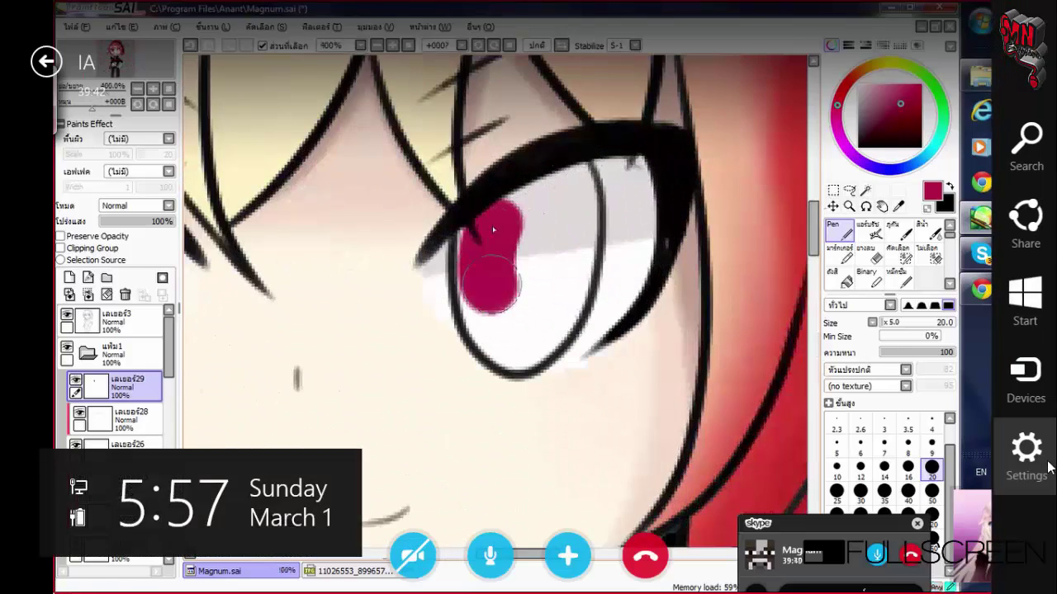
# Open Skype's Options, review the audio, video and privacy settings, and return to the shared drawing
pyautogui.click(1050, 468)
pyautogui.click(922, 164)
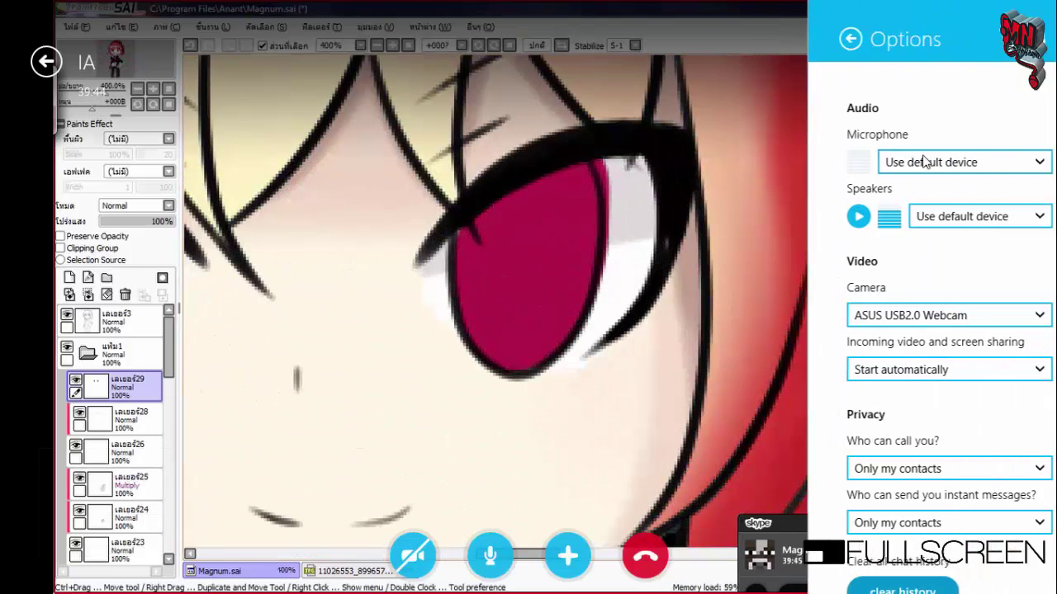
pyautogui.scroll(-3, 1044, 248)
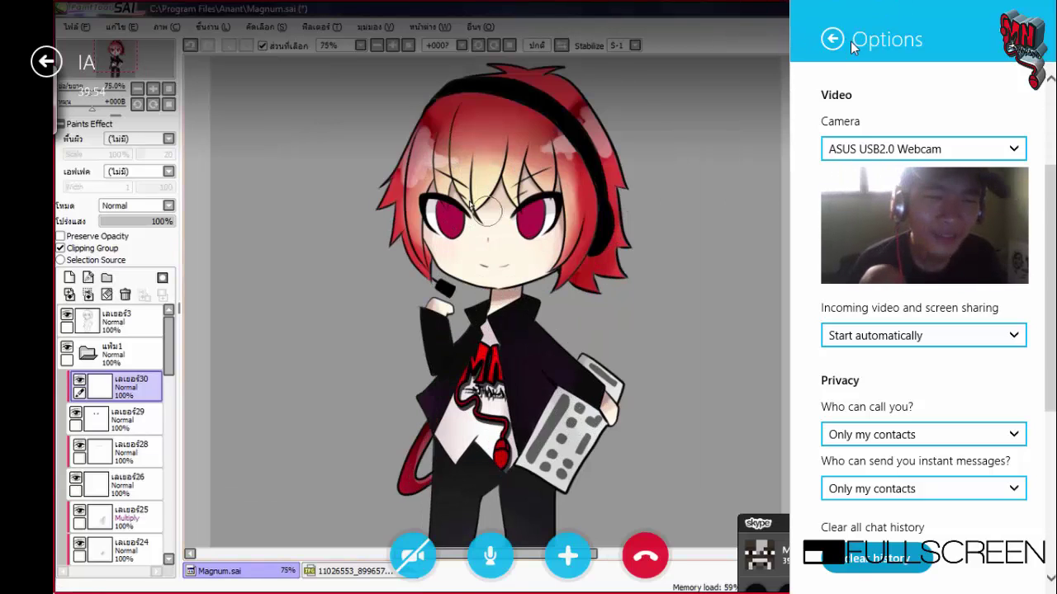
pyautogui.click(832, 40)
pyautogui.click(610, 195)
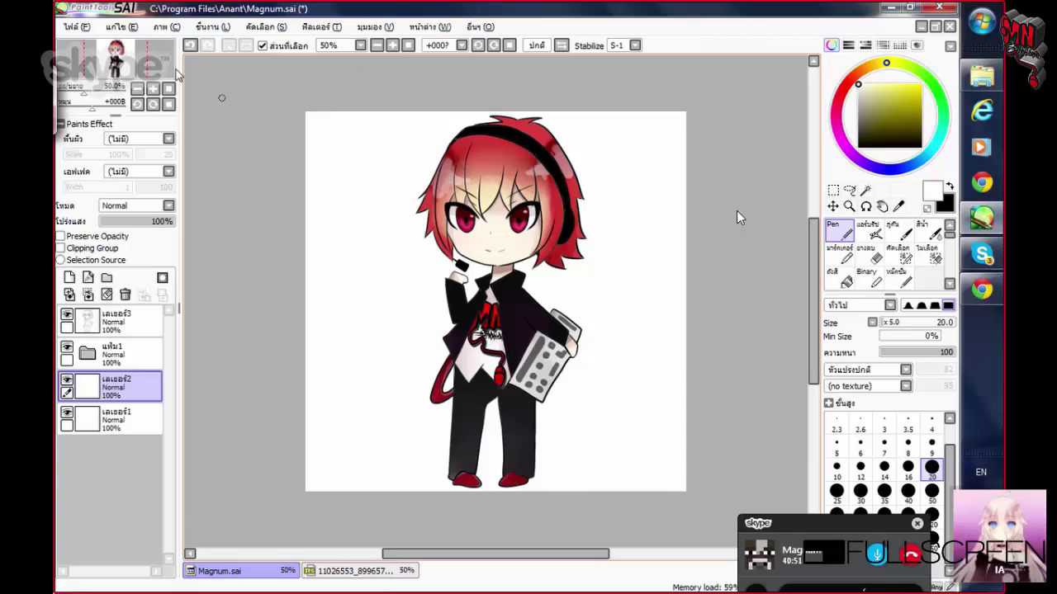
# Save Magnum.sai and export a Photoshop copy as Magnum.psd in the Anant folder
pyautogui.click(75, 27)
pyautogui.click(103, 114)
pyautogui.click(75, 27)
pyautogui.moveTo(117, 154)
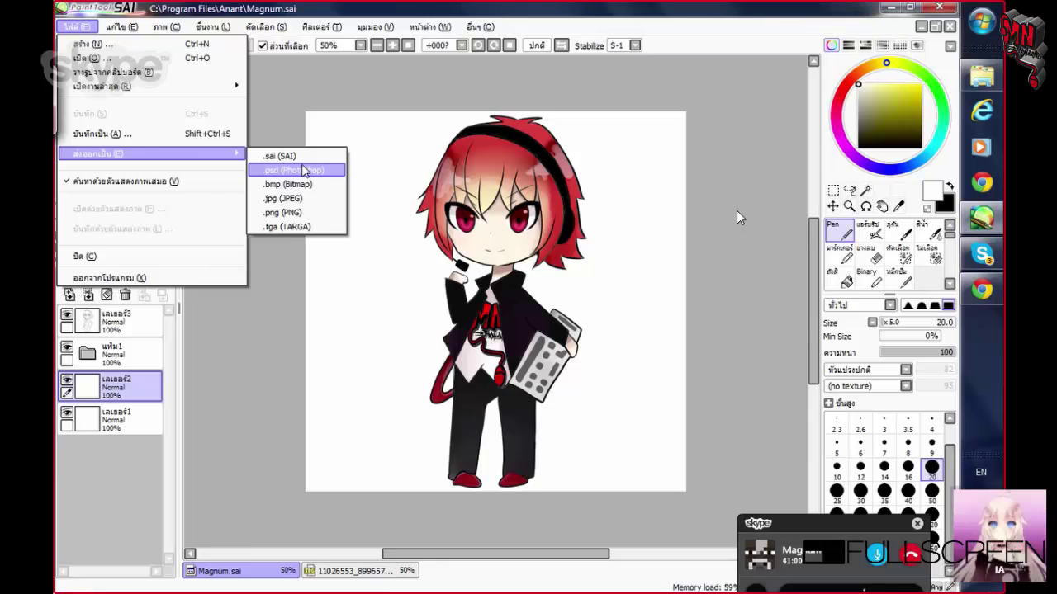
pyautogui.click(303, 170)
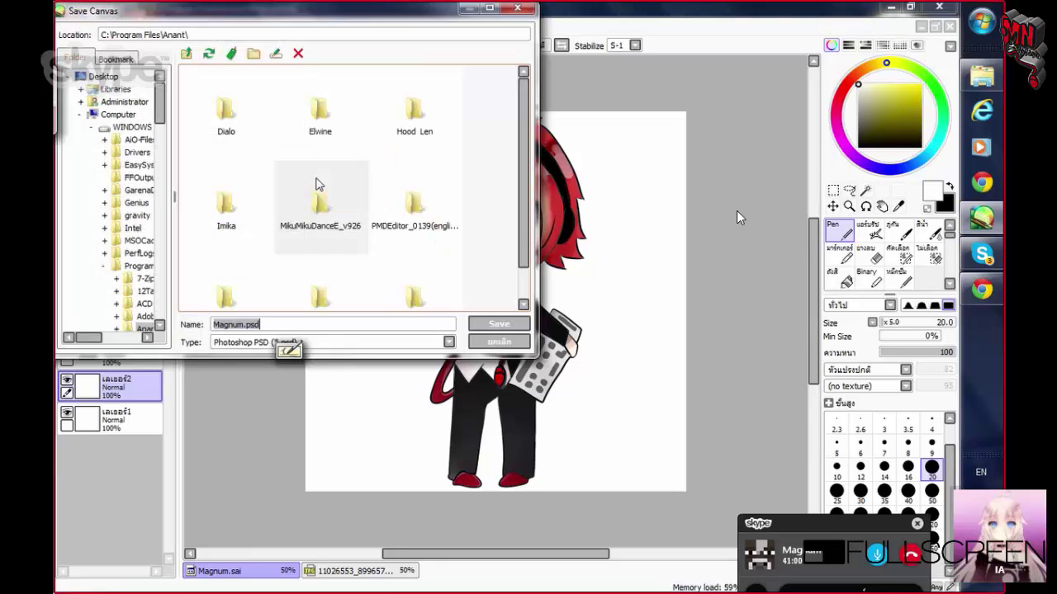
pyautogui.scroll(-1, 525, 237)
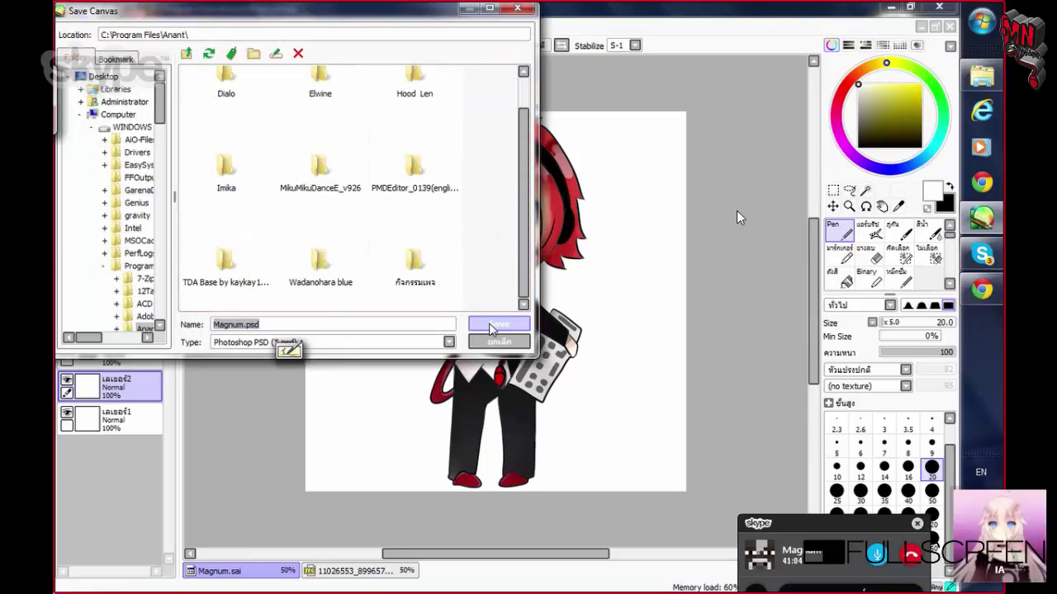
pyautogui.click(493, 325)
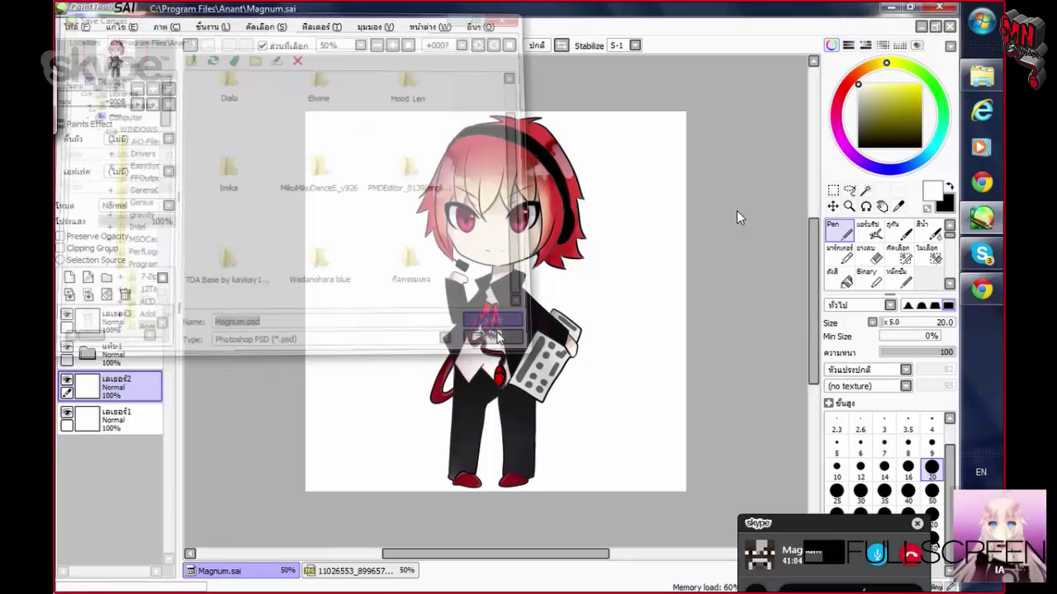
# Export the drawing as Magnum.png to the Anant folder with the default PNG options
pyautogui.click(73, 26)
pyautogui.moveTo(141, 163)
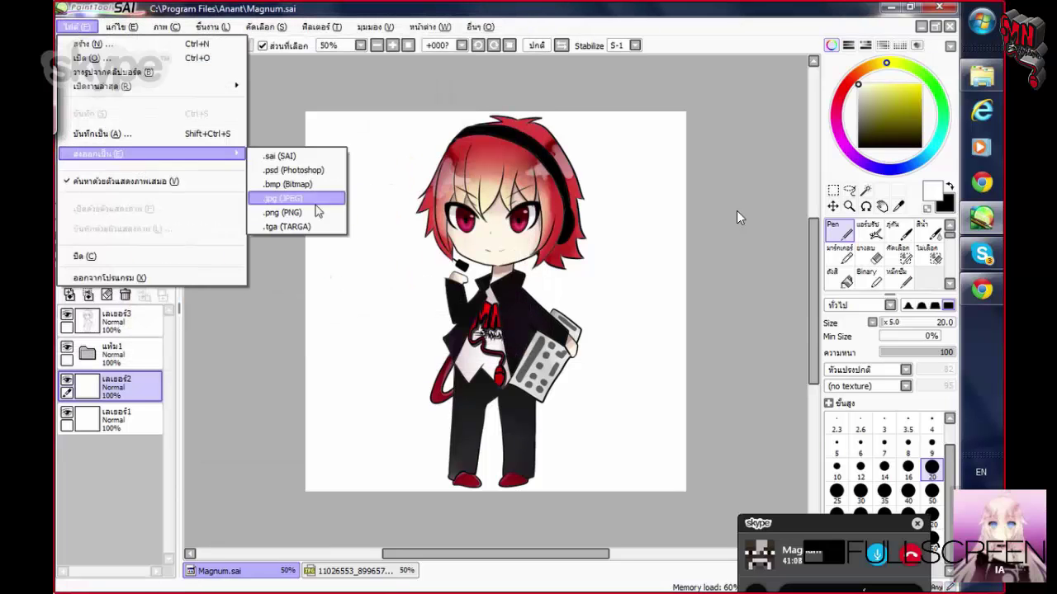
pyautogui.click(314, 209)
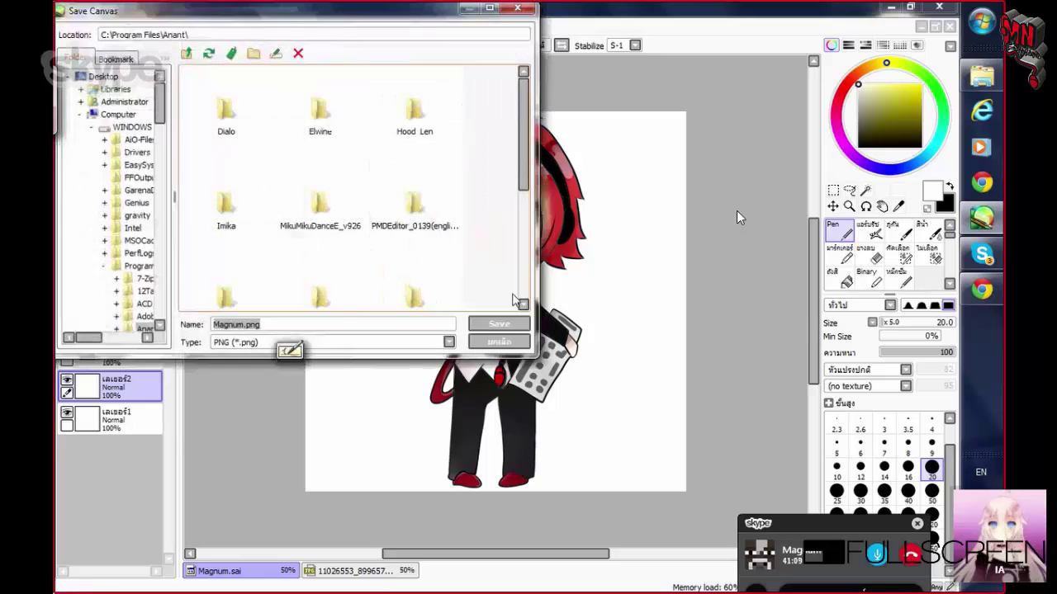
pyautogui.press('Return')
pyautogui.press('Return')
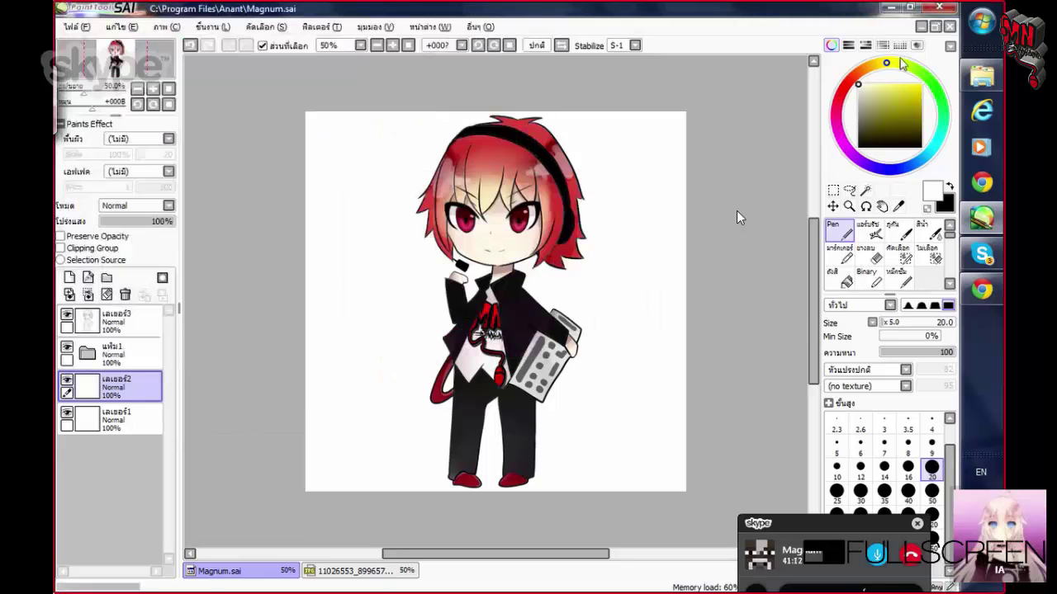
# Minimize PaintTool SAI and open Chrome from the desktop
pyautogui.click(890, 8)
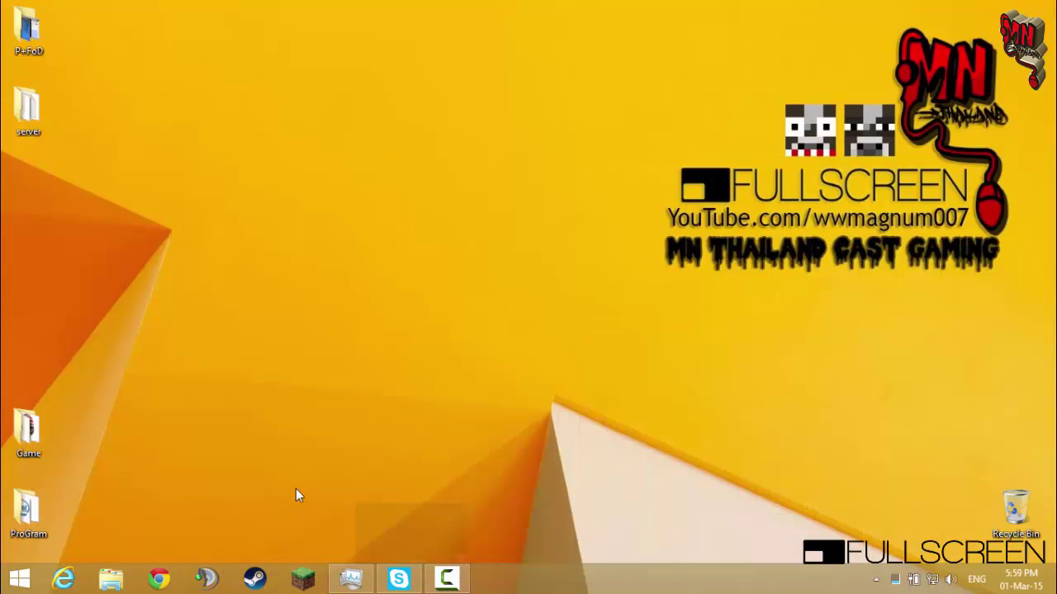
pyautogui.click(159, 579)
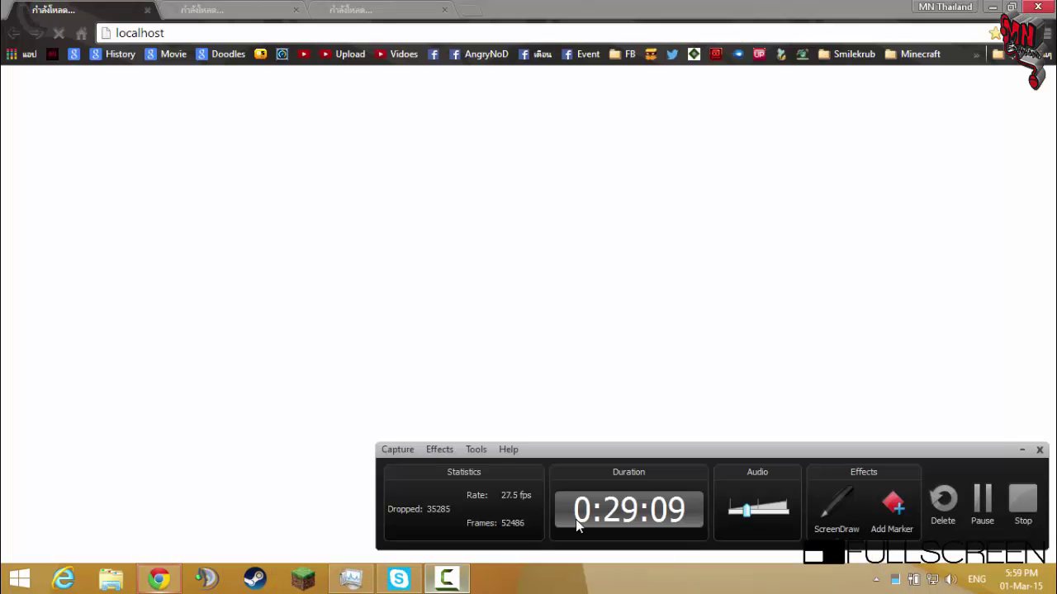
# Minimize the recorder, close the localhost and Google tabs, and view the Facebook notifications
pyautogui.click(832, 6)
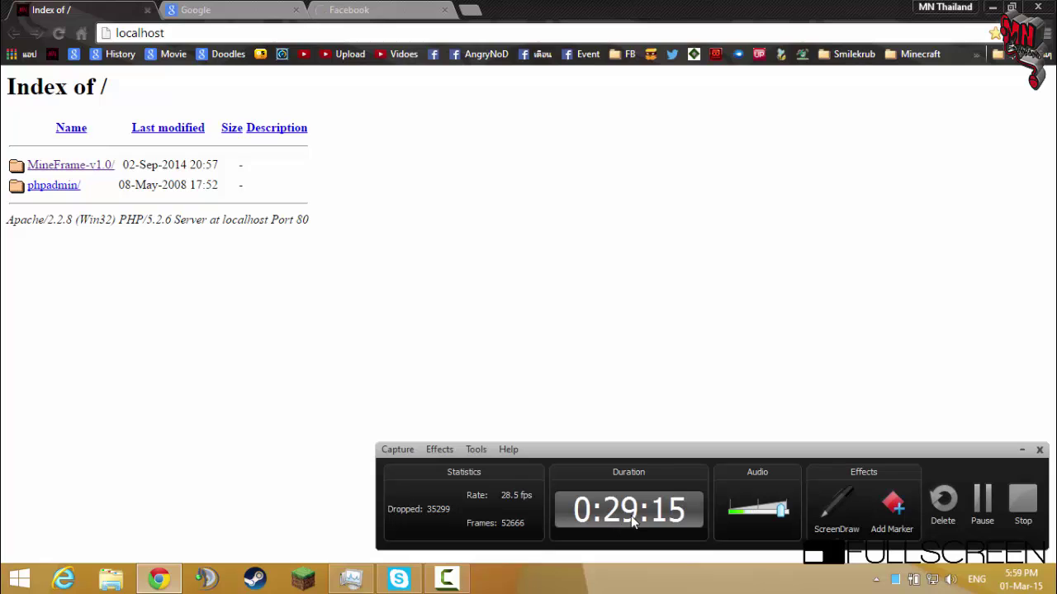
pyautogui.click(1021, 450)
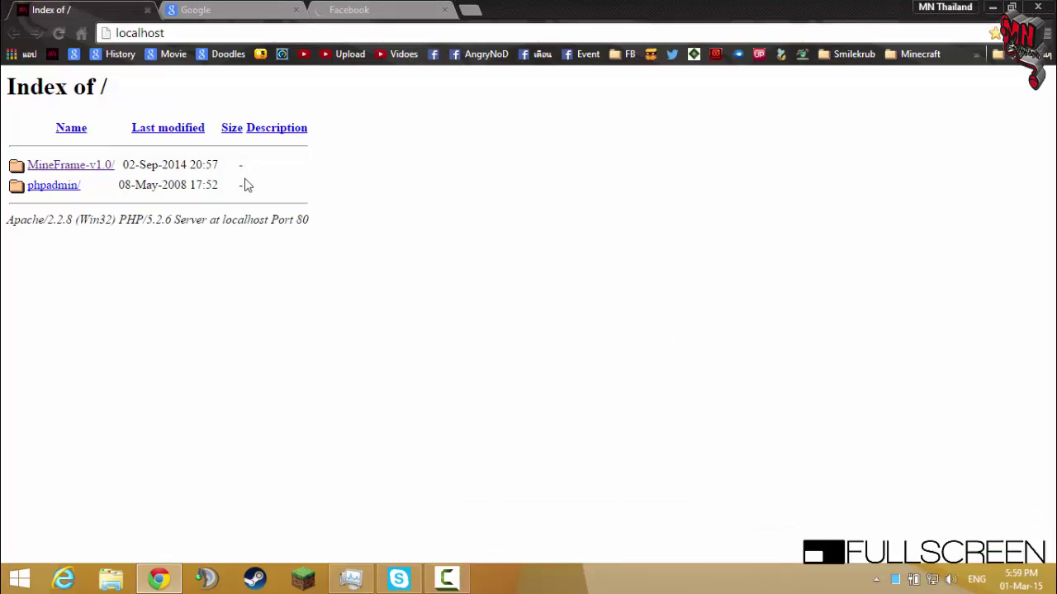
pyautogui.click(148, 10)
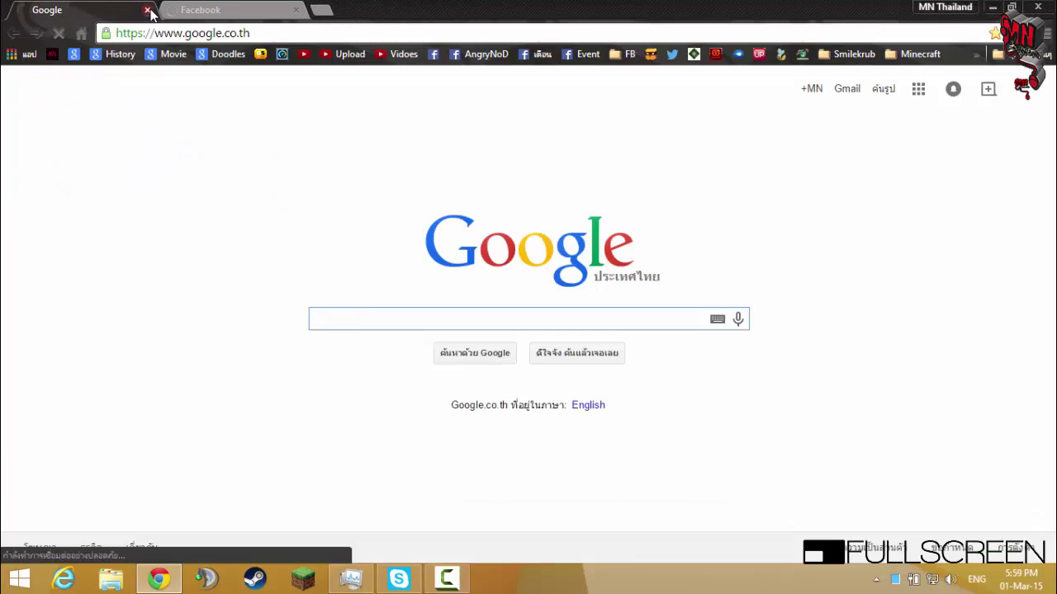
pyautogui.click(147, 10)
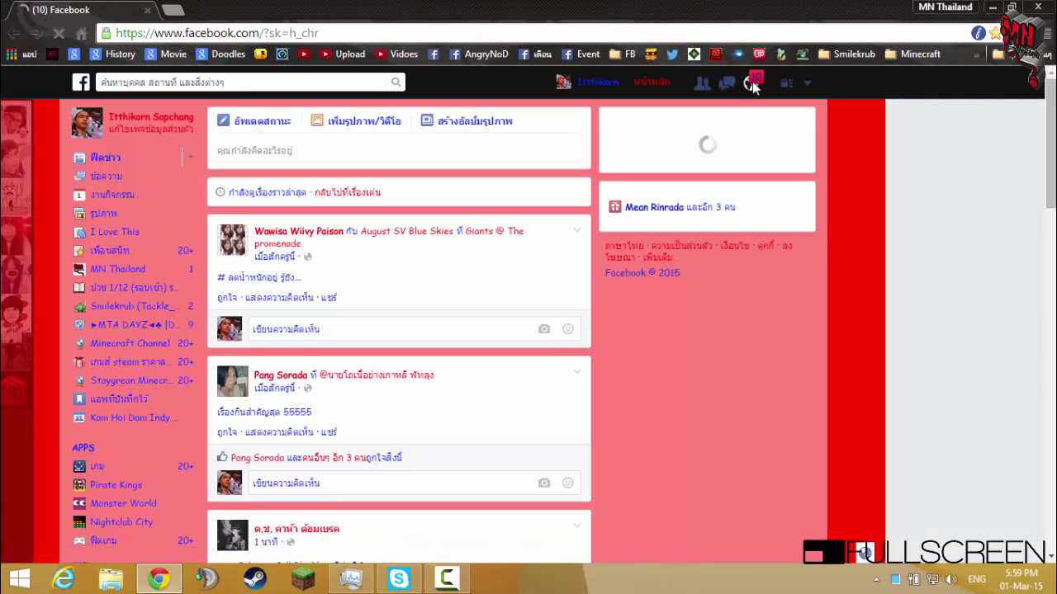
pyautogui.click(750, 83)
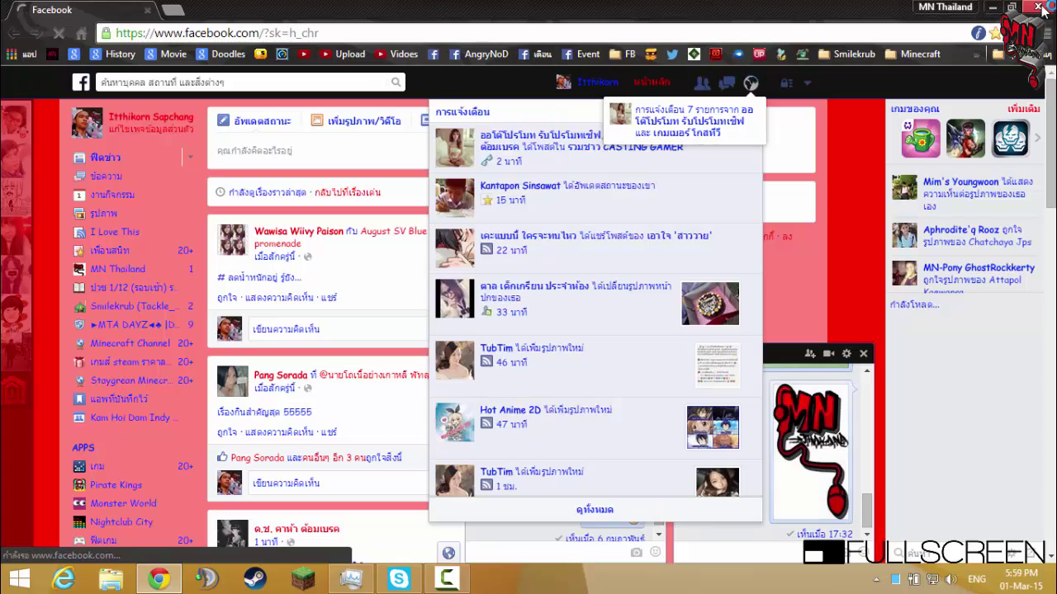
# Leave the browser, check the ongoing Skype call and return to the desktop
pyautogui.click(460, 571)
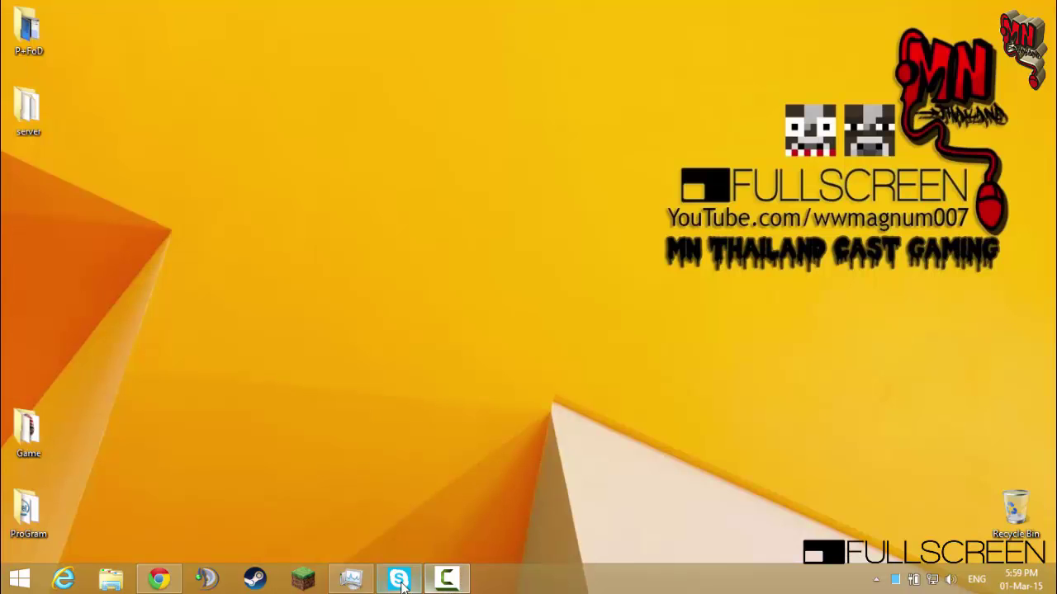
pyautogui.click(399, 580)
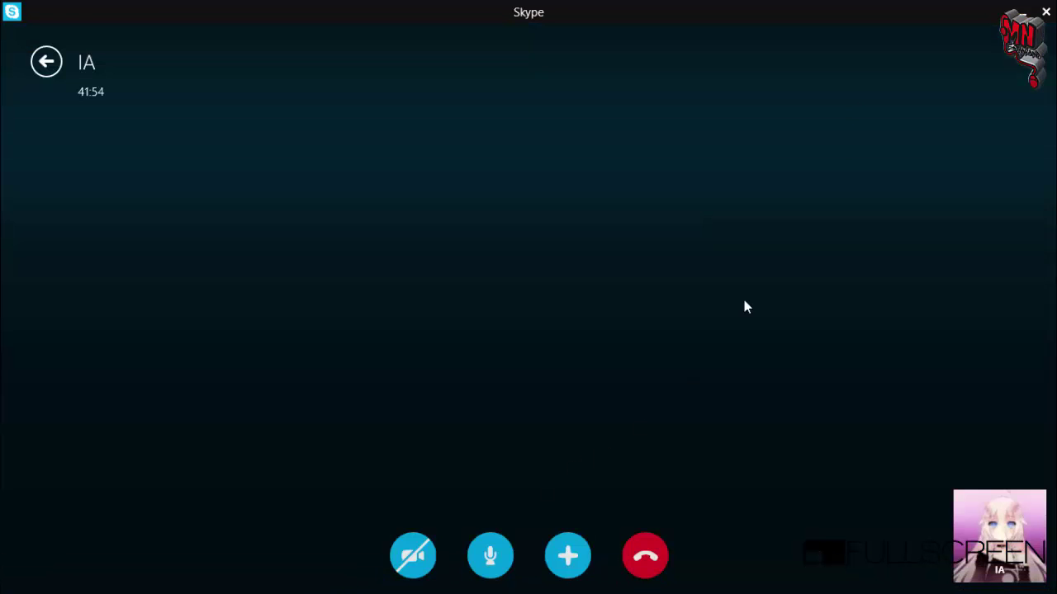
pyautogui.click(1023, 12)
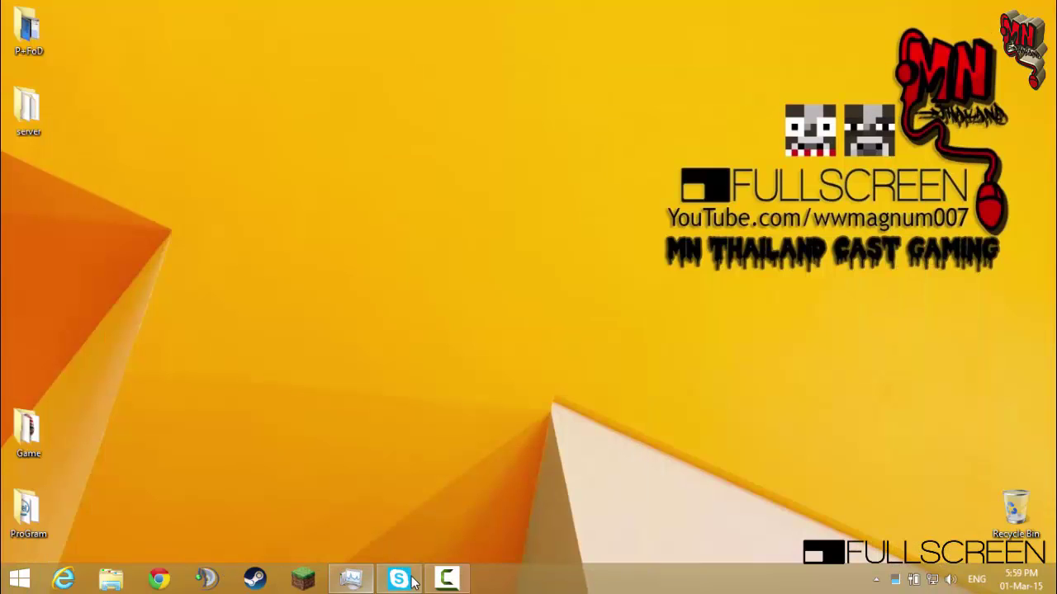
# Reopen Chrome and close the localhost and Google tabs, keeping only Facebook open
pyautogui.click(160, 579)
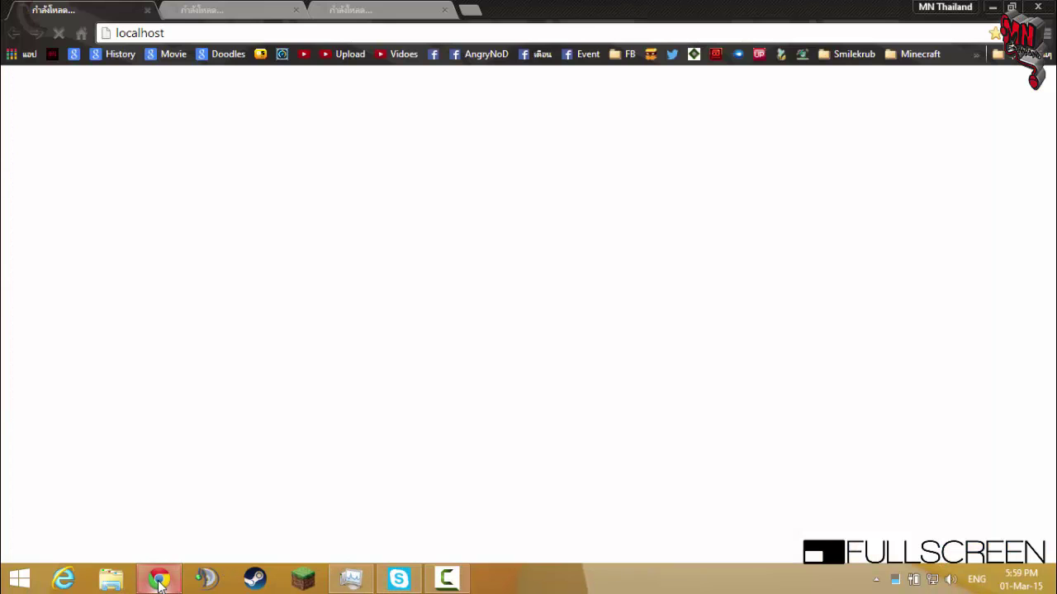
pyautogui.click(148, 11)
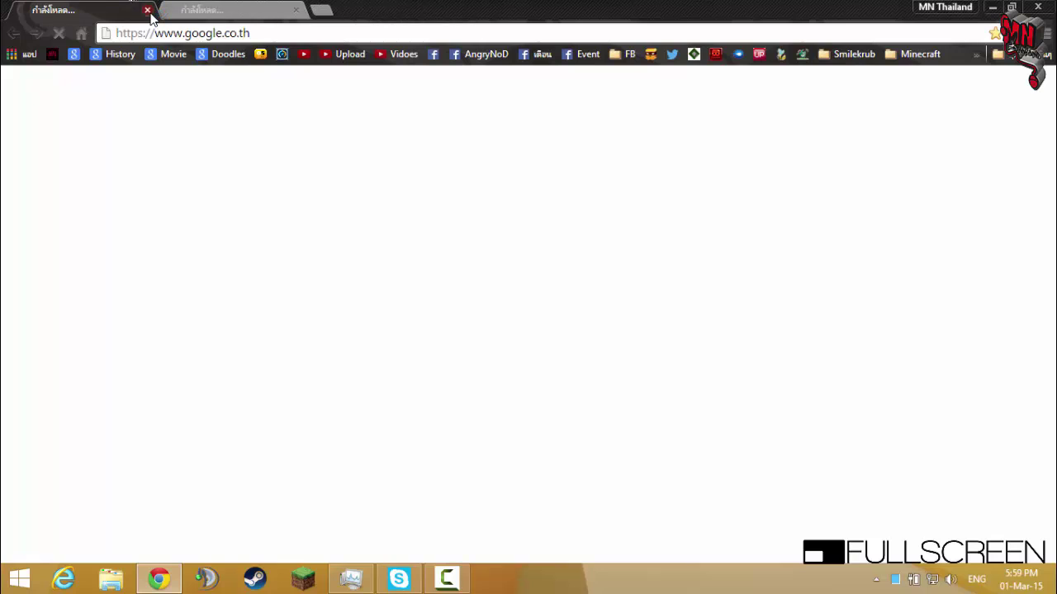
pyautogui.click(148, 10)
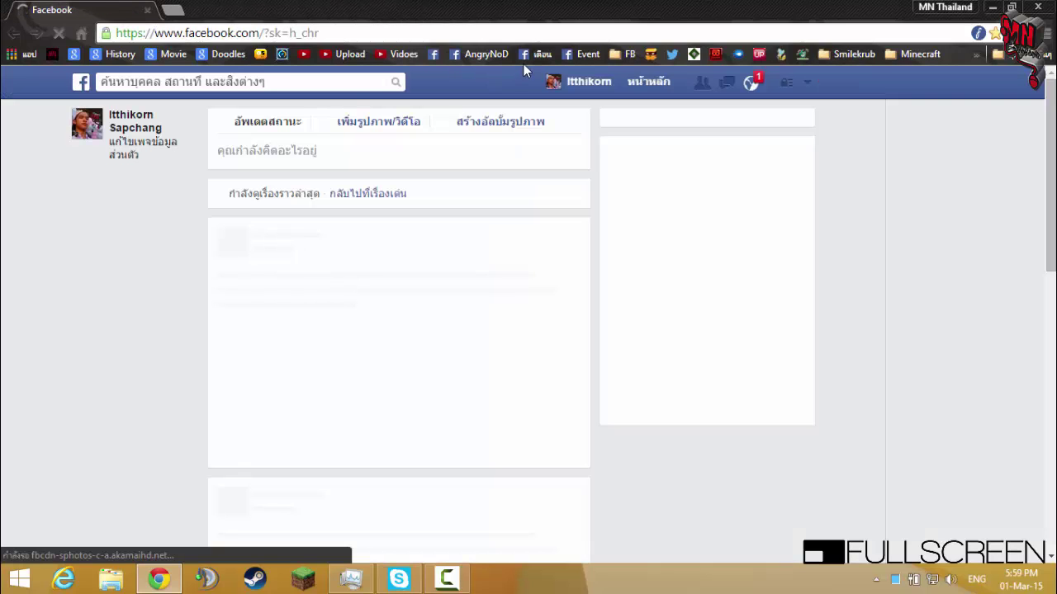
# Review the pending tagged post in the profile's activity log and add the red-haired character drawing to the timeline
pyautogui.click(564, 81)
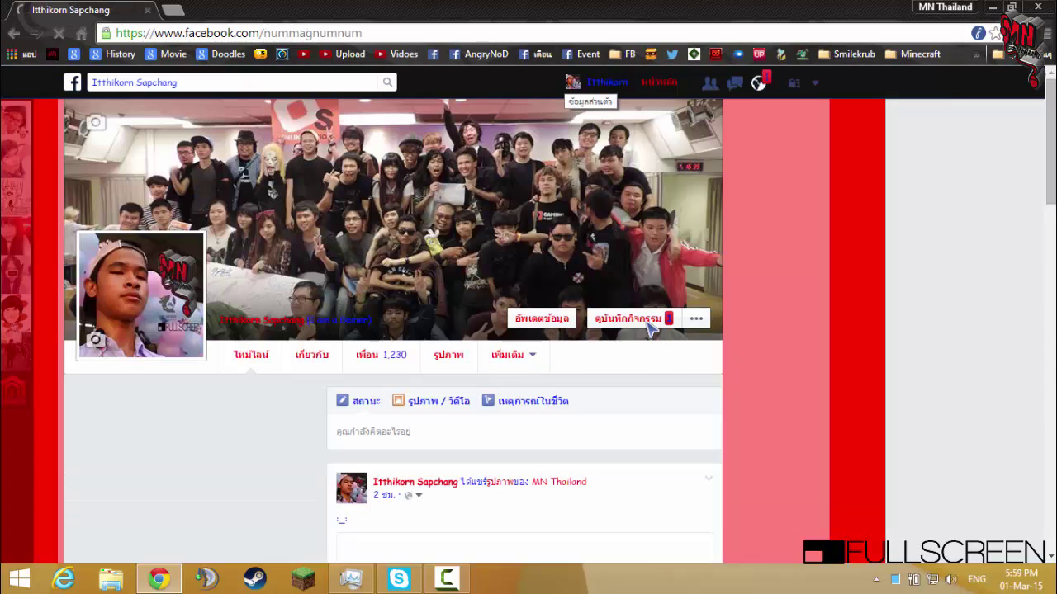
pyautogui.click(647, 322)
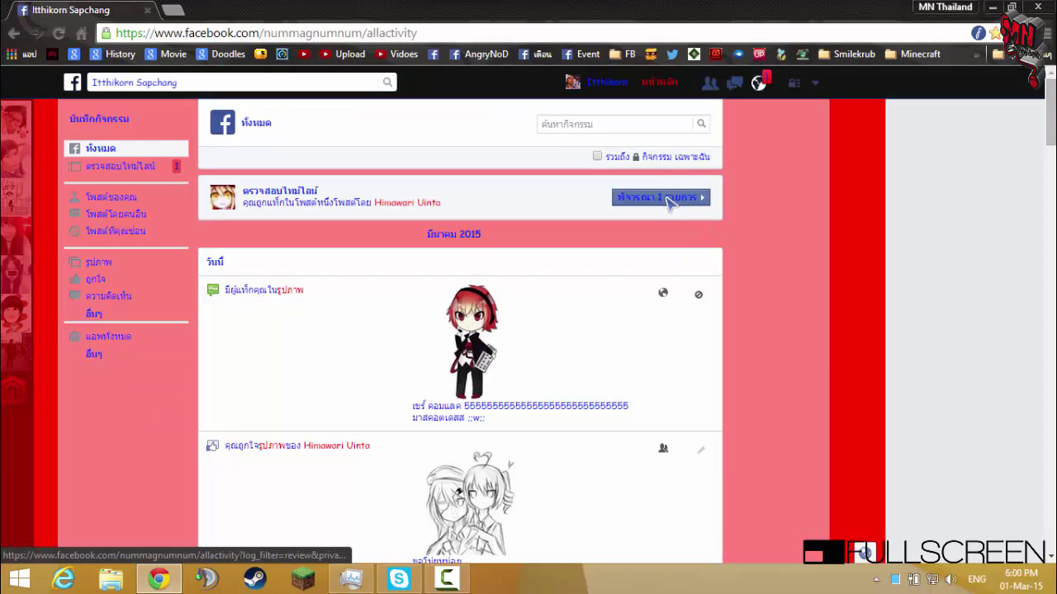
pyautogui.click(668, 201)
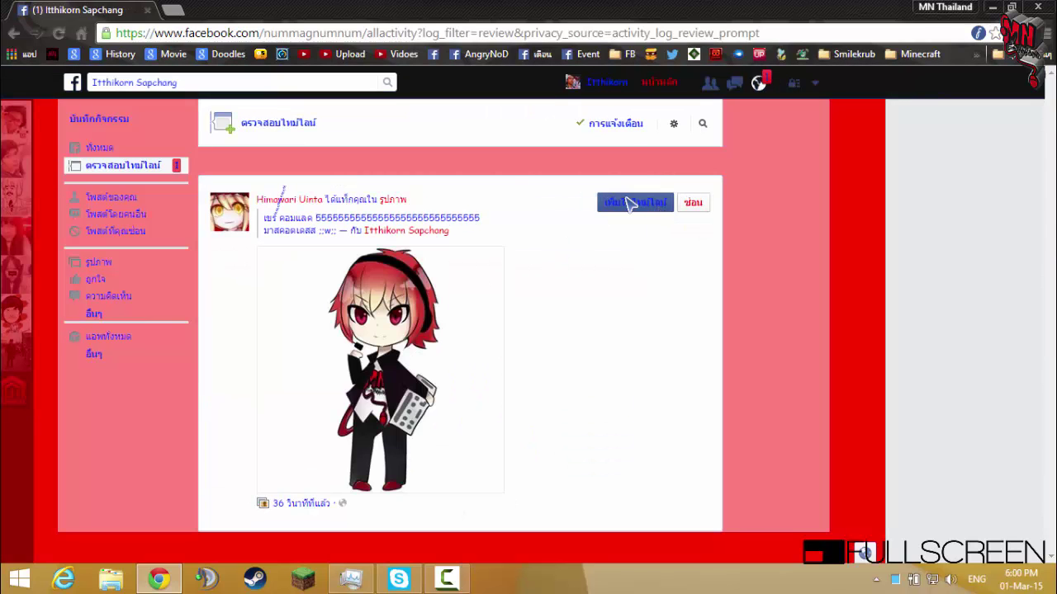
pyautogui.click(630, 203)
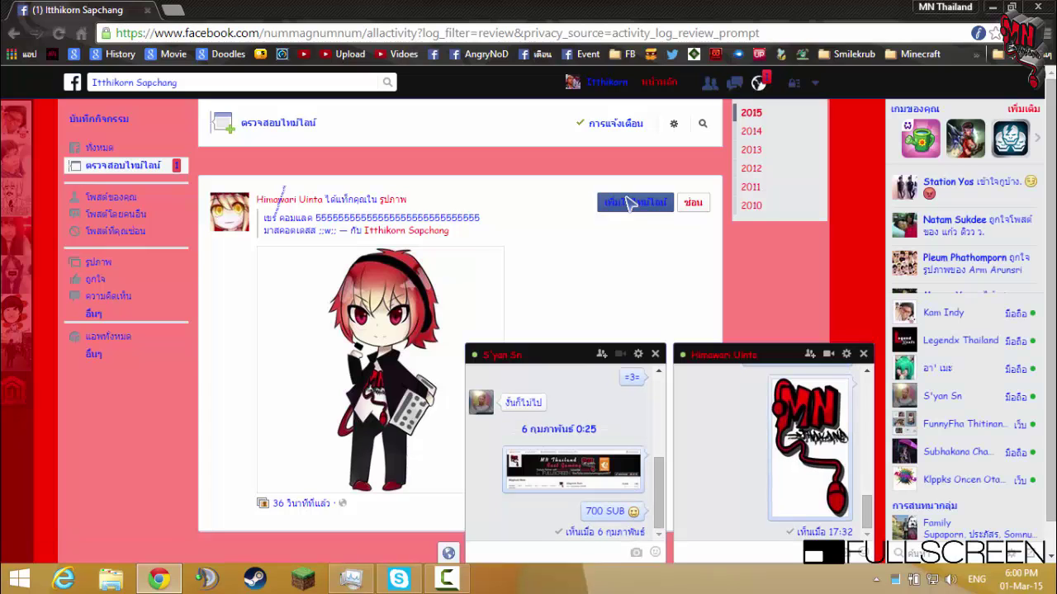
pyautogui.click(624, 203)
# Go to the tagged character drawing on the profile timeline and close both open chat windows
pyautogui.click(609, 82)
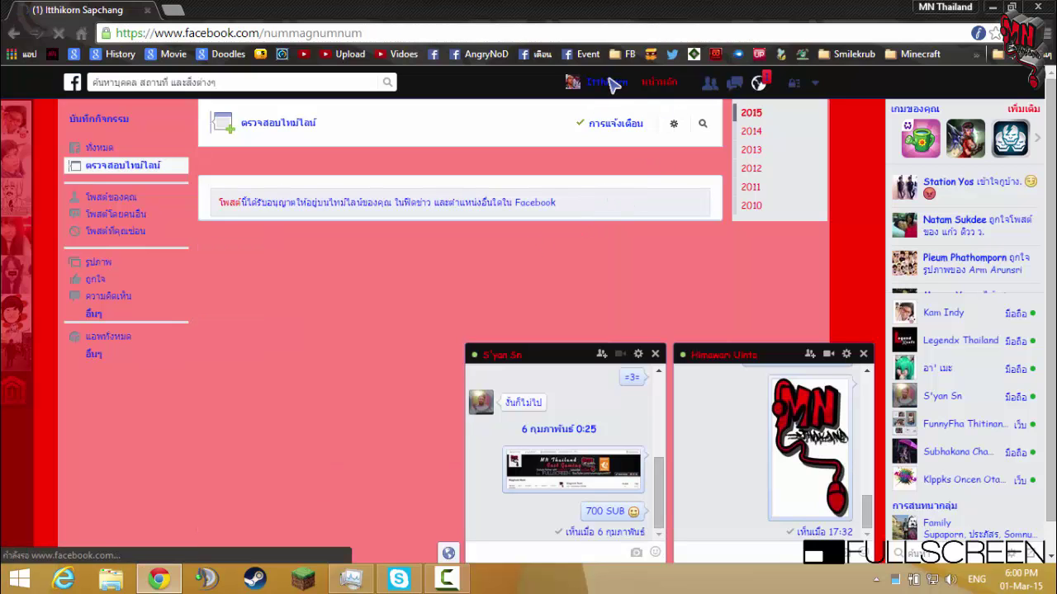
pyautogui.scroll(-3, 524, 284)
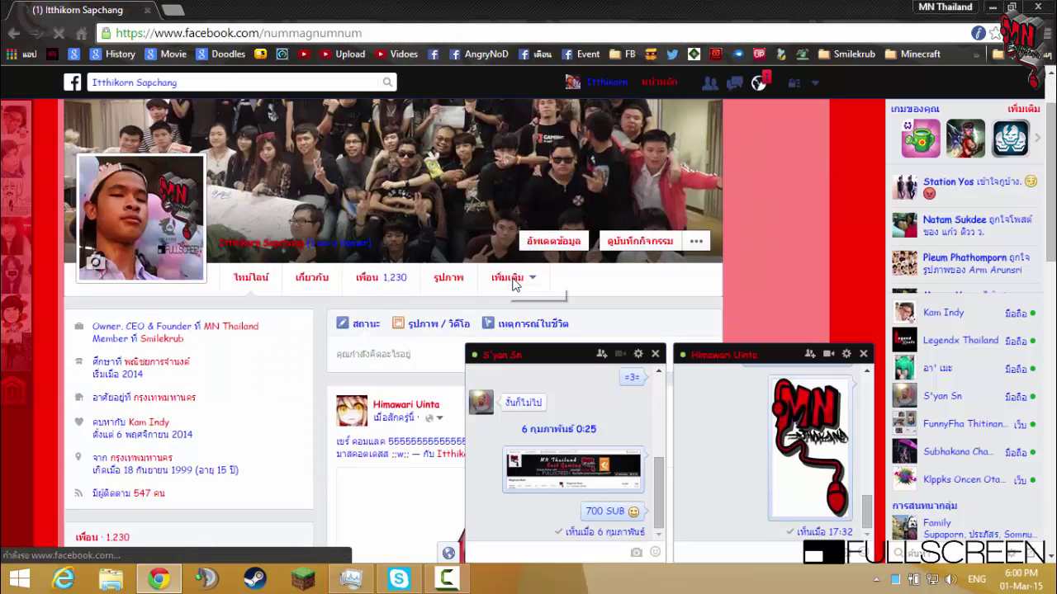
pyautogui.scroll(-4, 355, 288)
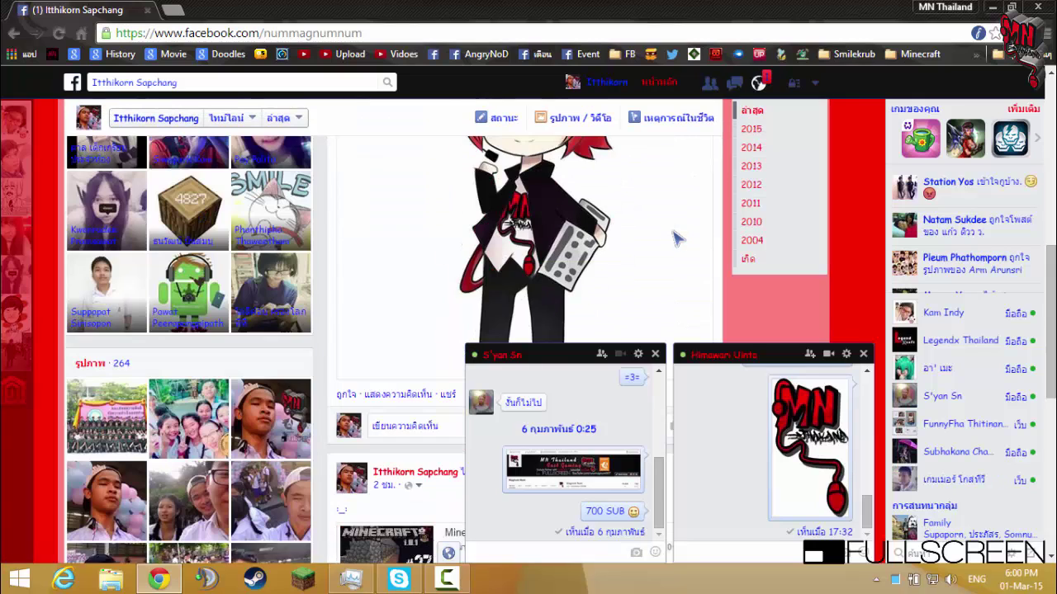
pyautogui.click(863, 355)
pyautogui.click(863, 355)
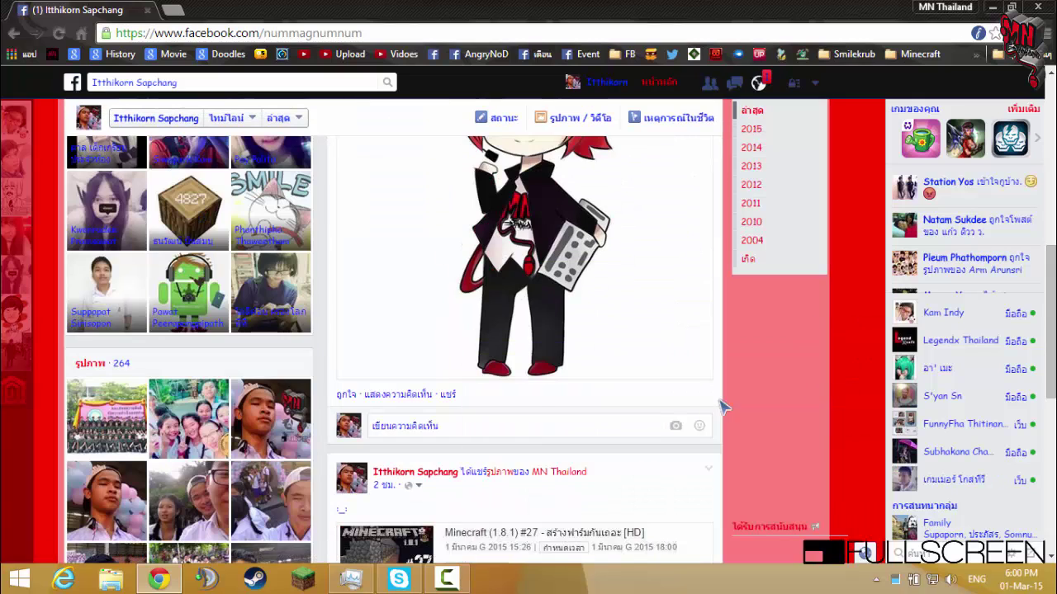
# Post the comment "ม่ายยยยย ผมเป็นผู้ชายยย!!" under the tagged character drawing
pyautogui.write('ม่ายยยยย')
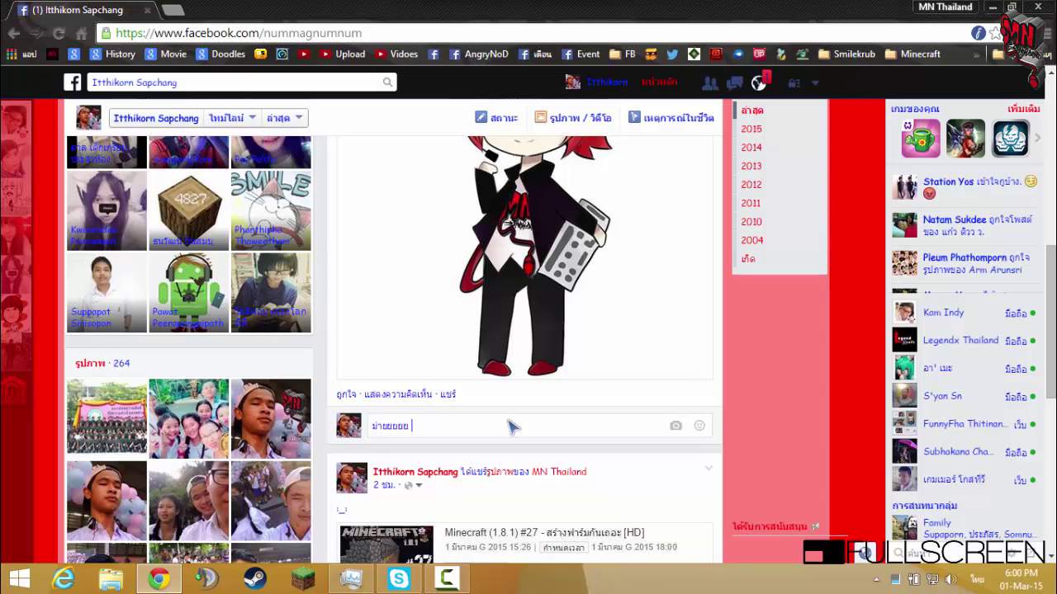
pyautogui.write(' ฉ')
pyautogui.press('BackSpace')
pyautogui.write('ผม')
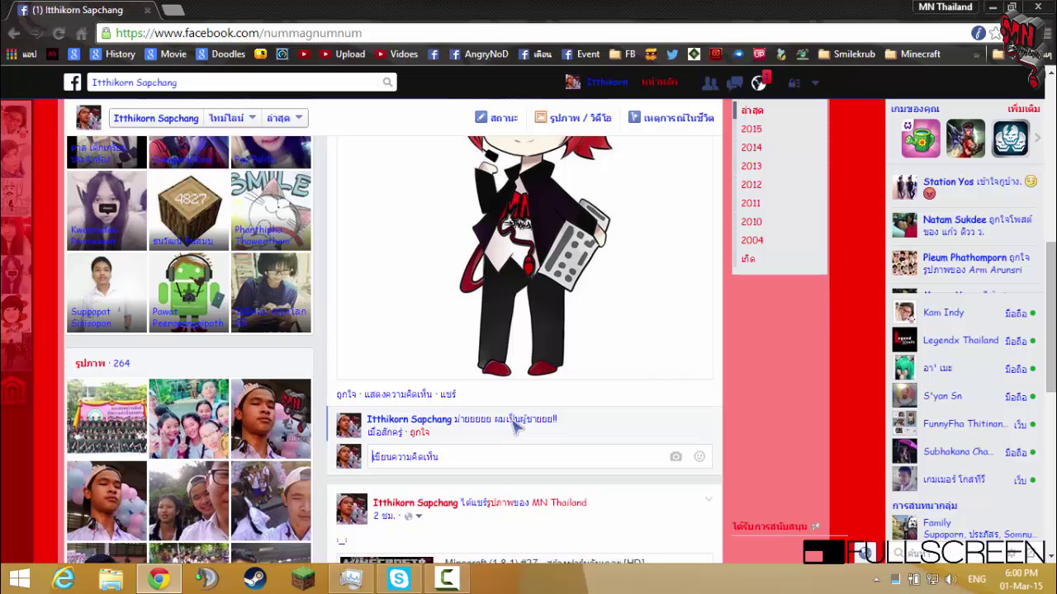
# Enlarge the character drawing from the post, open its image in a separate tab and close the Facebook tab
pyautogui.scroll(5, 783, 392)
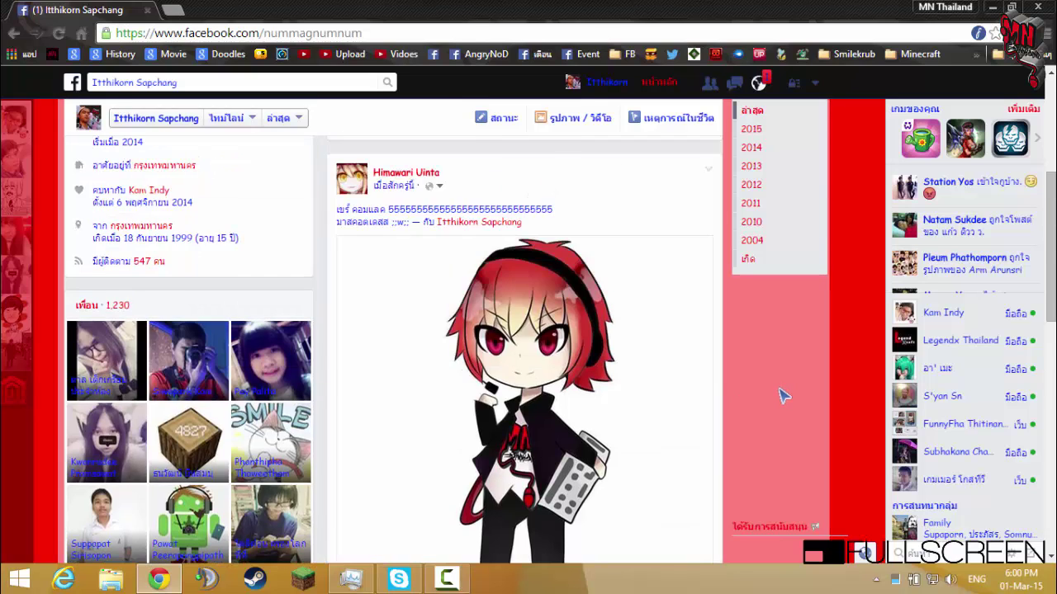
pyautogui.rightClick(593, 380)
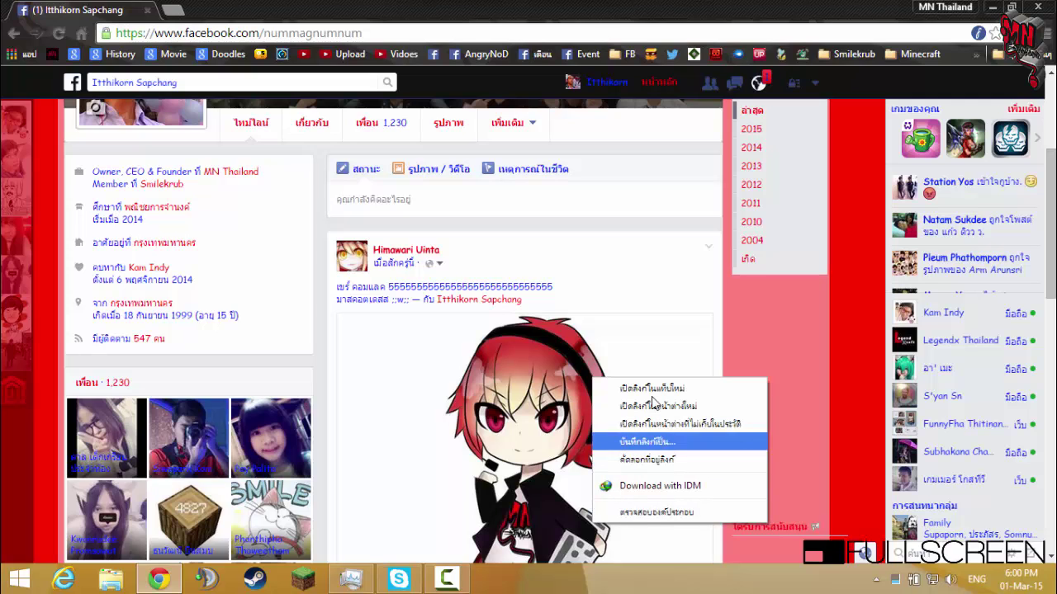
pyautogui.click(787, 386)
pyautogui.click(542, 384)
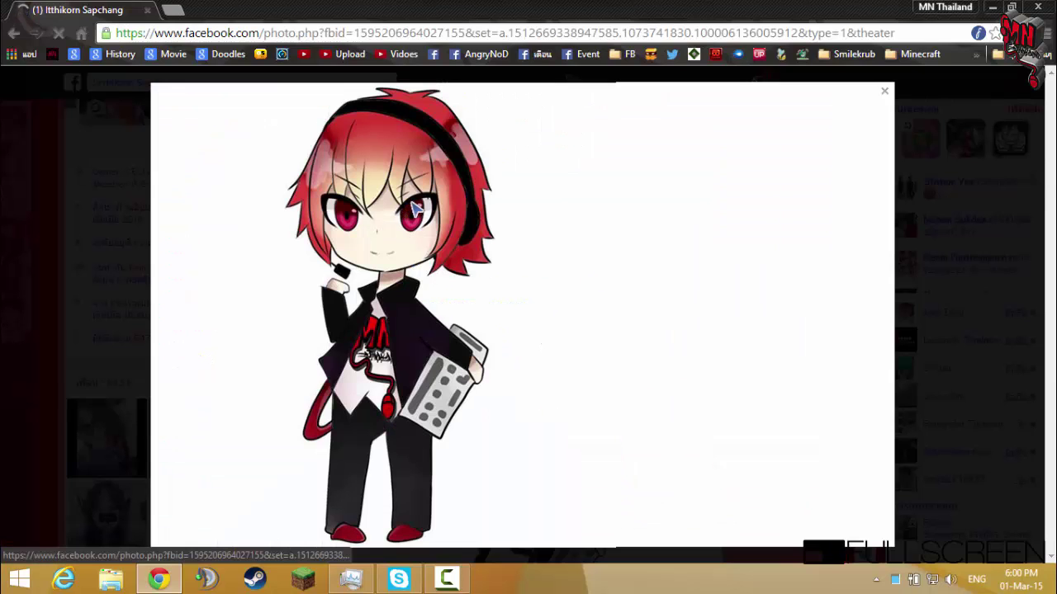
pyautogui.moveTo(450, 84); pyautogui.dragTo(214, 11)
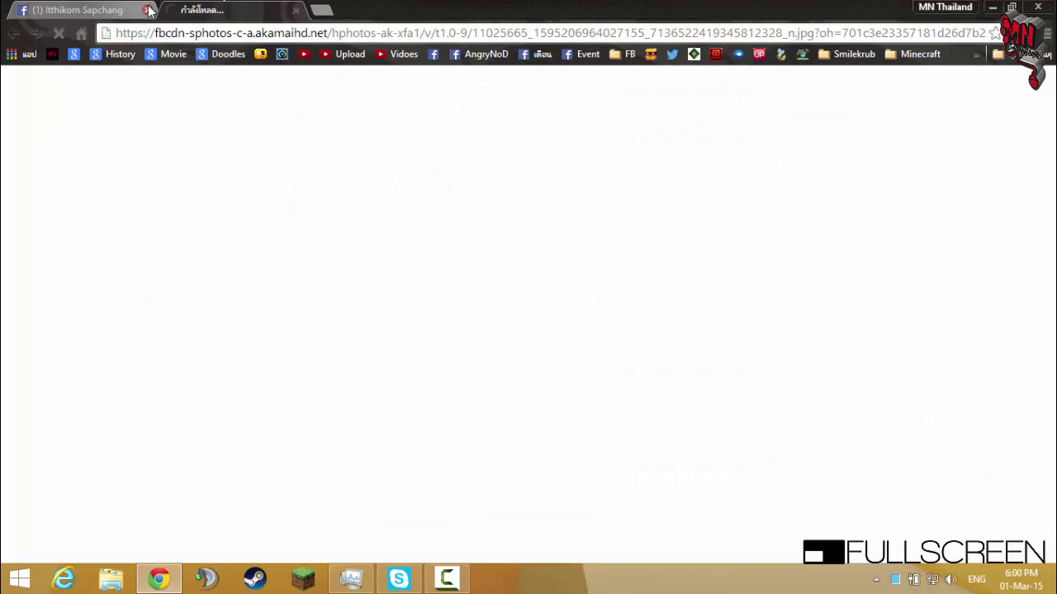
pyautogui.click(147, 10)
# Save the character drawing as a JPEG in the Fan art + FanSign folder under its default file name
pyautogui.rightClick(284, 196)
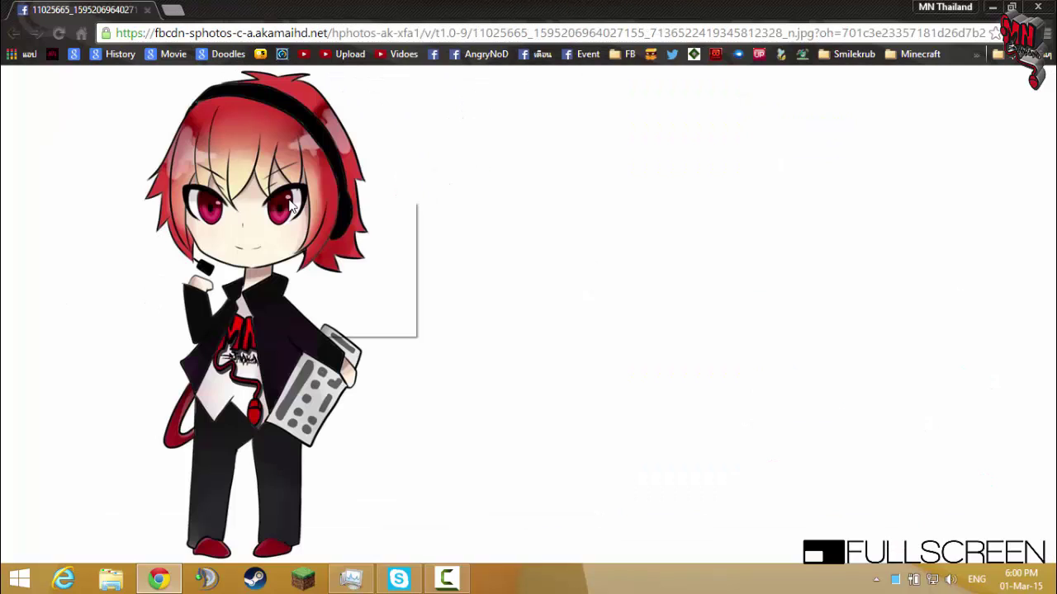
pyautogui.press('v')
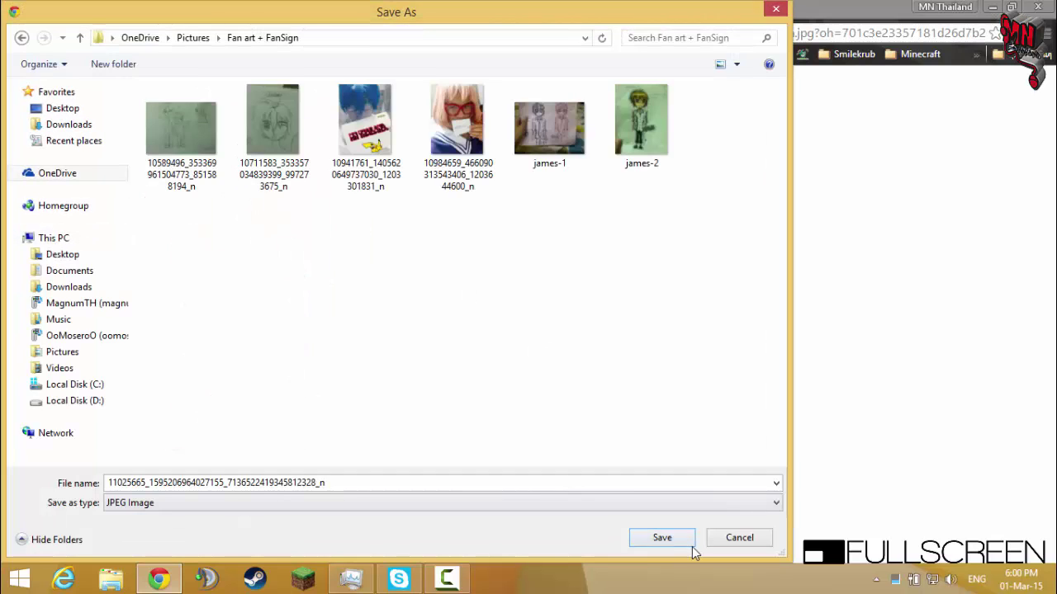
pyautogui.click(662, 537)
# Put the browser away, look at the Skype call screen again and minimize it
pyautogui.click(992, 7)
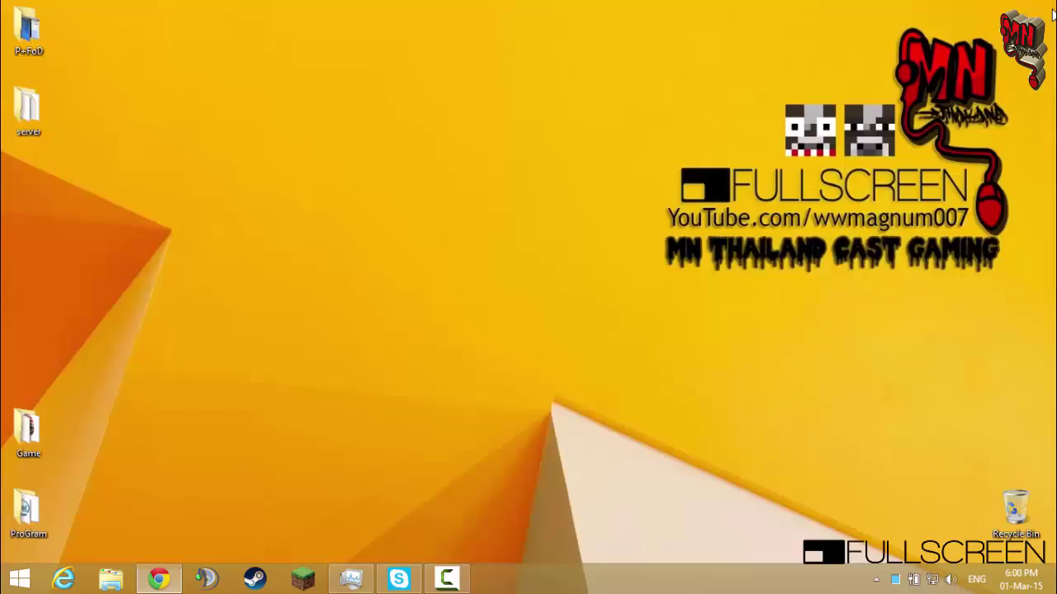
pyautogui.click(400, 579)
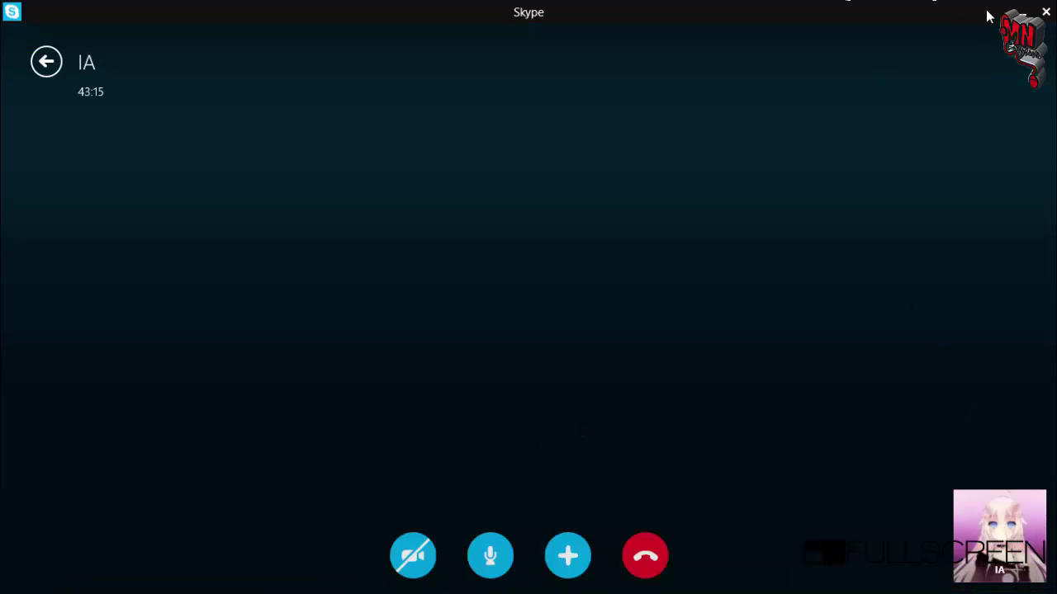
pyautogui.click(1023, 12)
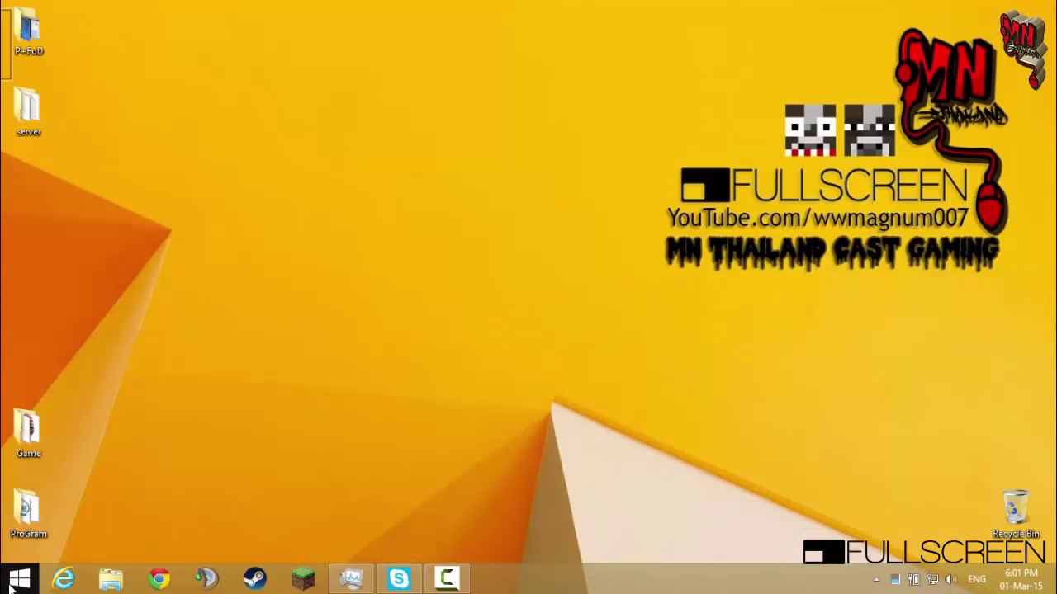
# Launch Photoshop from the Adobe CS6 group on the Start screen
pyautogui.click(11, 584)
pyautogui.scroll(-3, 955, 420)
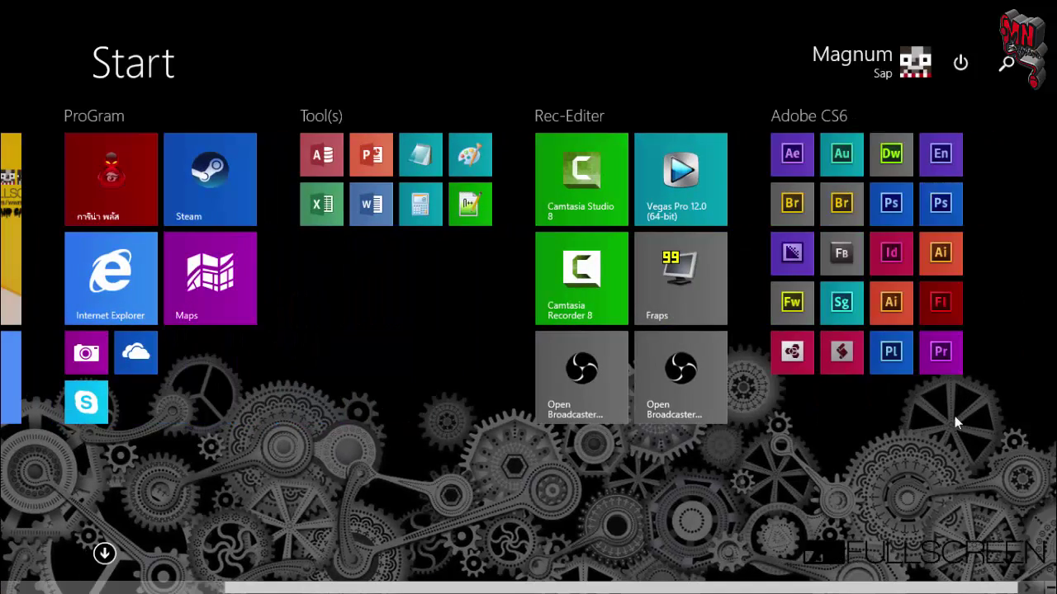
pyautogui.click(936, 200)
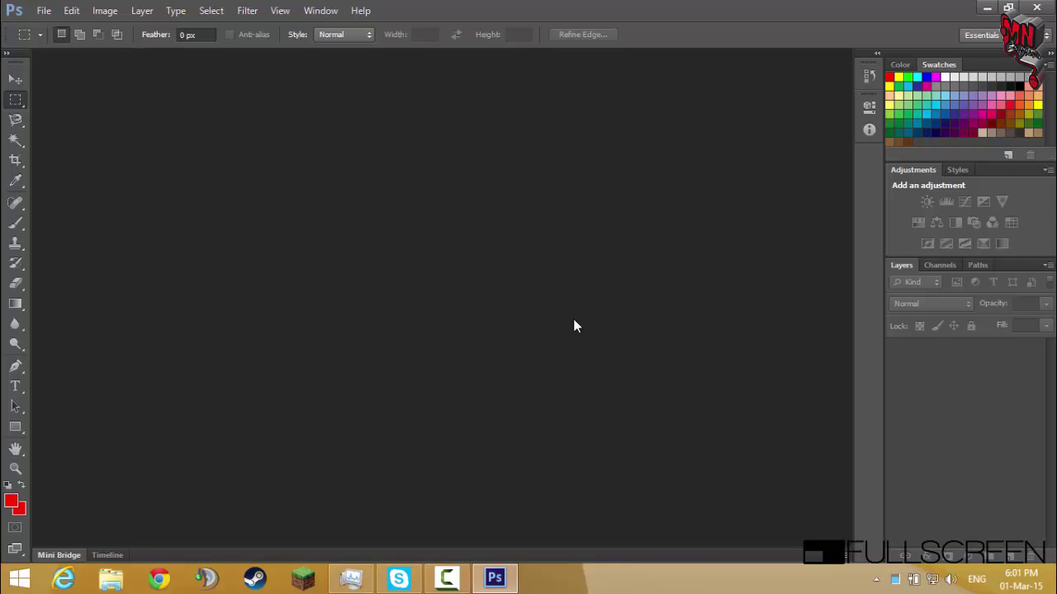
# Create a new transparent document 1024 pixels wide and 720 pixels high at 72 pixels/inch
pyautogui.click(39, 13)
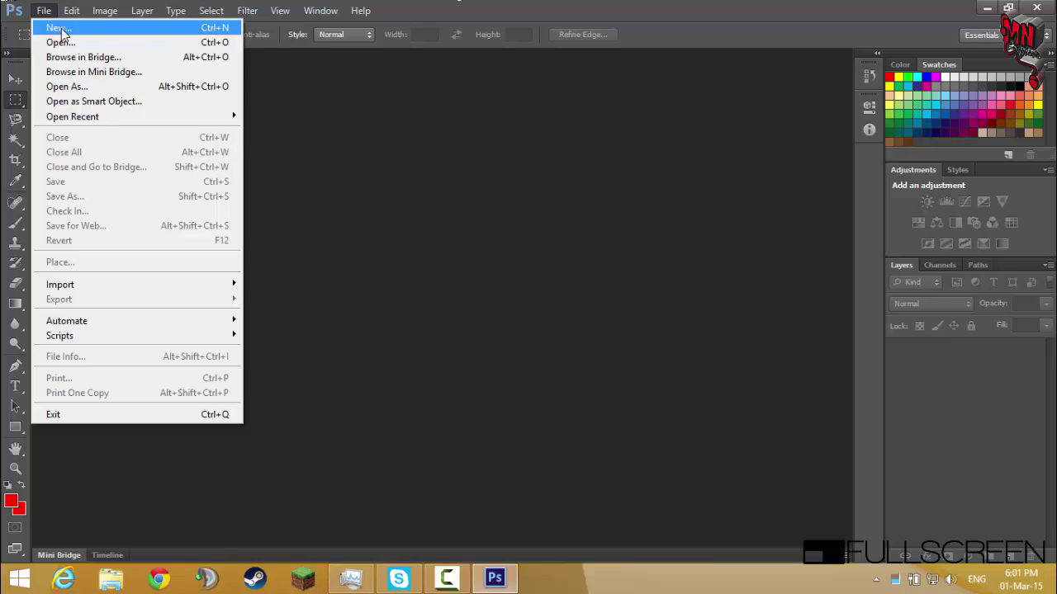
pyautogui.click(52, 27)
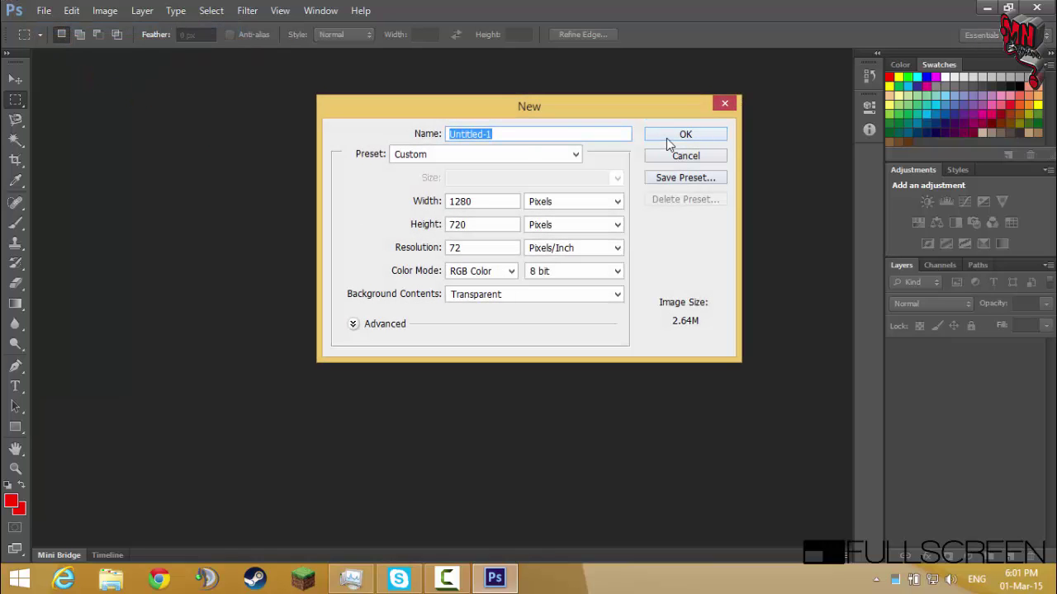
pyautogui.moveTo(487, 202); pyautogui.dragTo(293, 207)
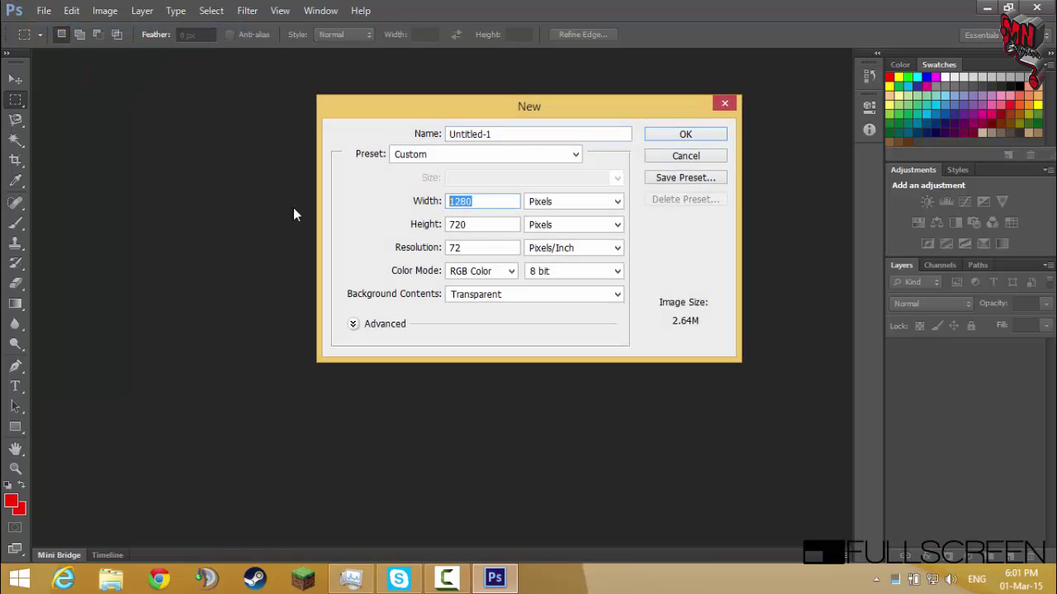
pyautogui.press('BackSpace')
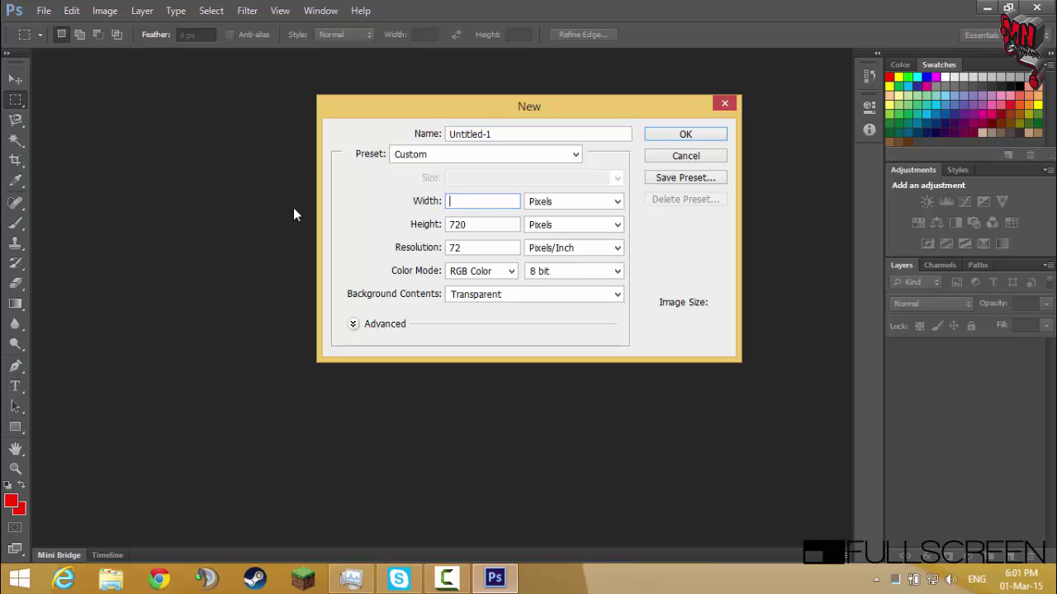
pyautogui.write('124')
pyautogui.press('BackSpace')
pyautogui.press('BackSpace')
pyautogui.write('024')
pyautogui.click(665, 135)
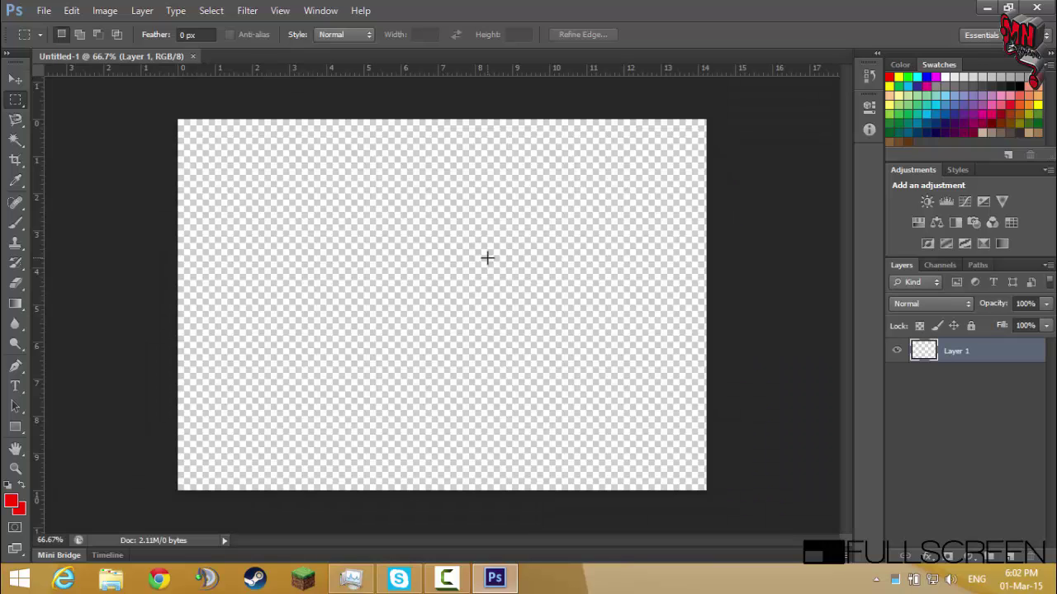
# Create another new transparent document 500 pixels wide and 1024 pixels high
pyautogui.click(44, 10)
pyautogui.click(58, 28)
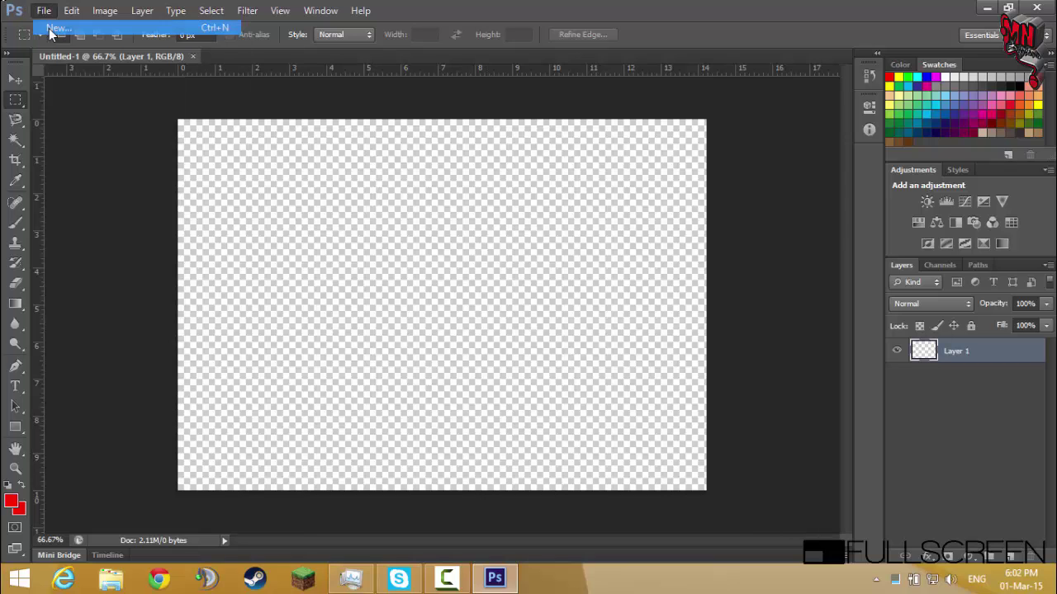
pyautogui.doubleClick(478, 228)
pyautogui.write('102')
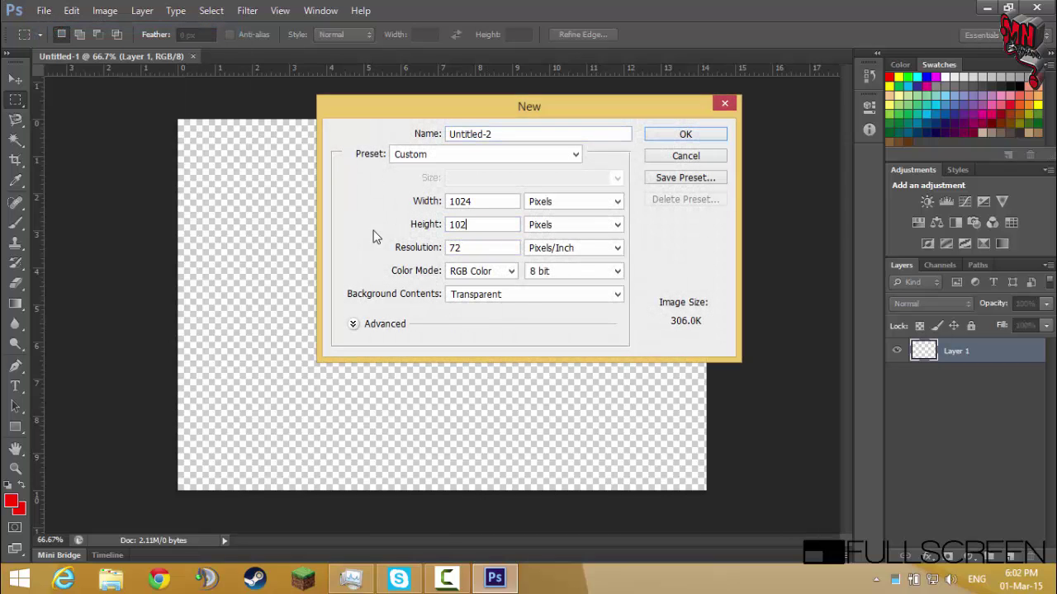
pyautogui.write('4')
pyautogui.press('BackSpace')
pyautogui.write('4')
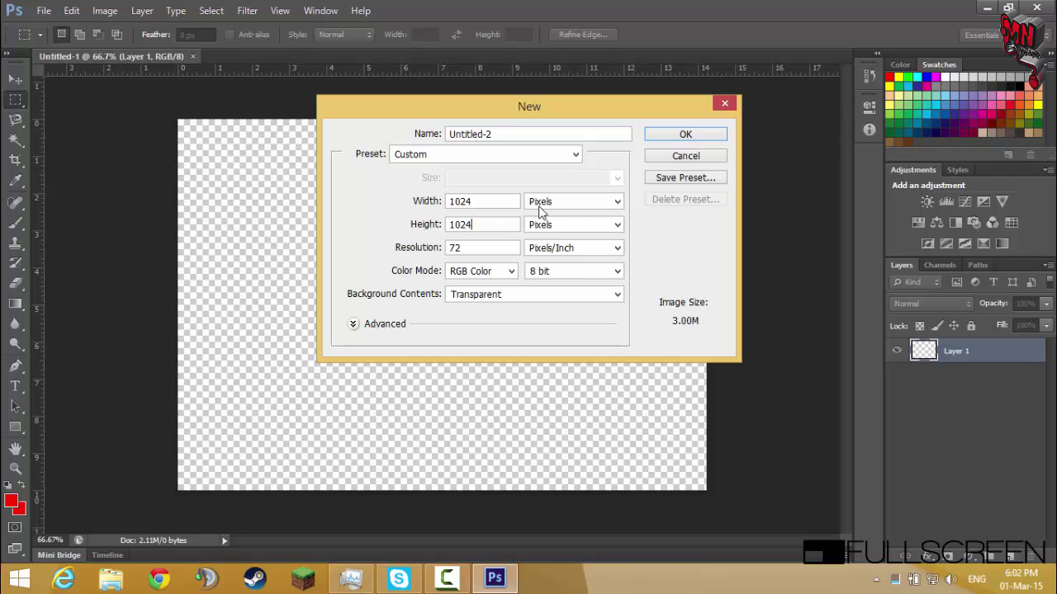
pyautogui.doubleClick(496, 201)
pyautogui.press('BackSpace')
pyautogui.write('500')
pyautogui.press('Return')
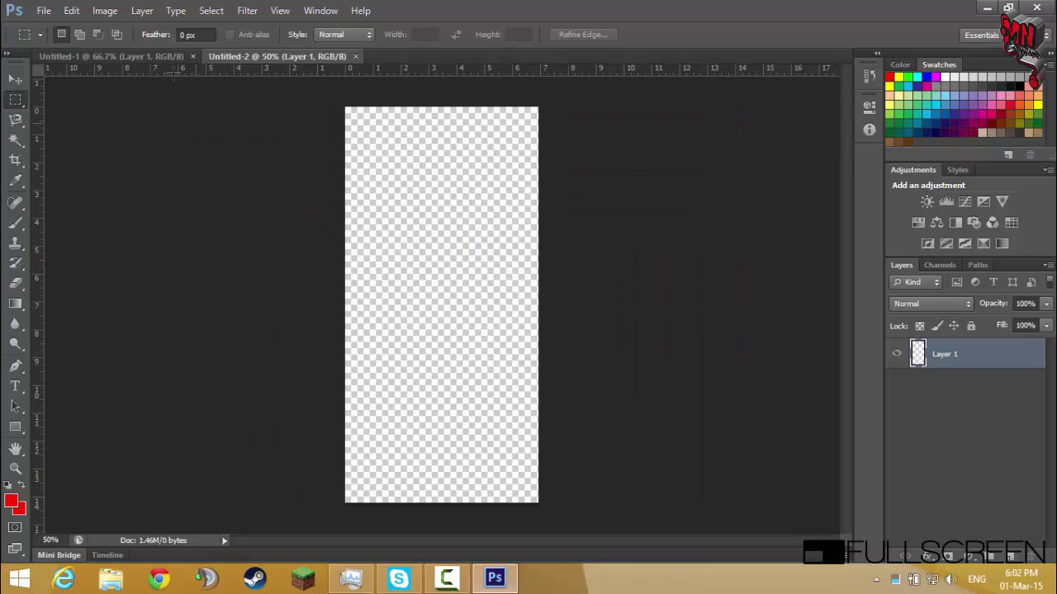
pyautogui.click(43, 10)
pyautogui.click(43, 10)
pyautogui.click(43, 10)
pyautogui.click(82, 87)
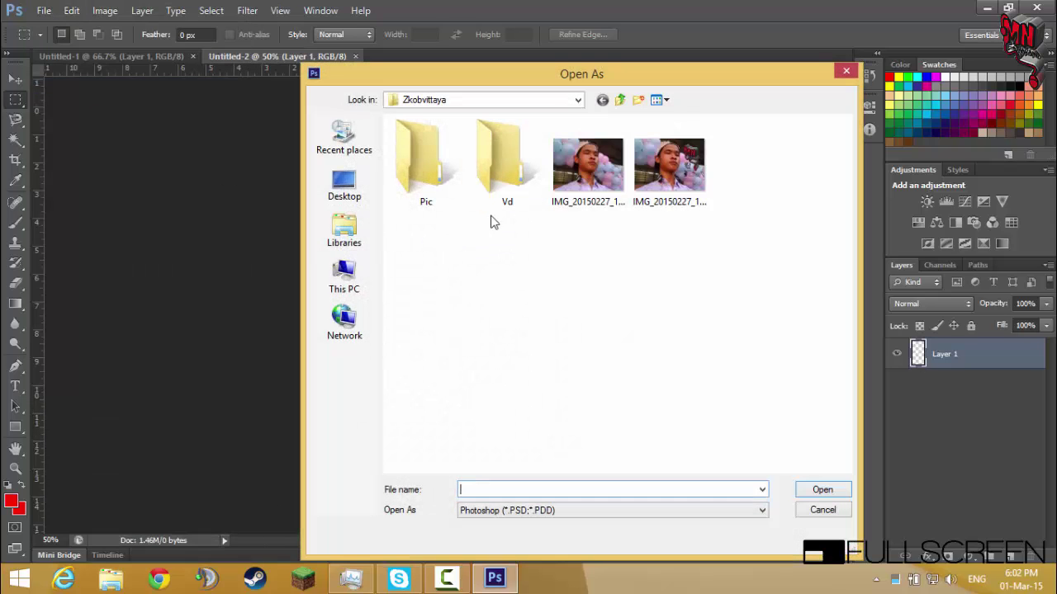
# Switch to the Skype call and look through its additional call options
pyautogui.click(399, 577)
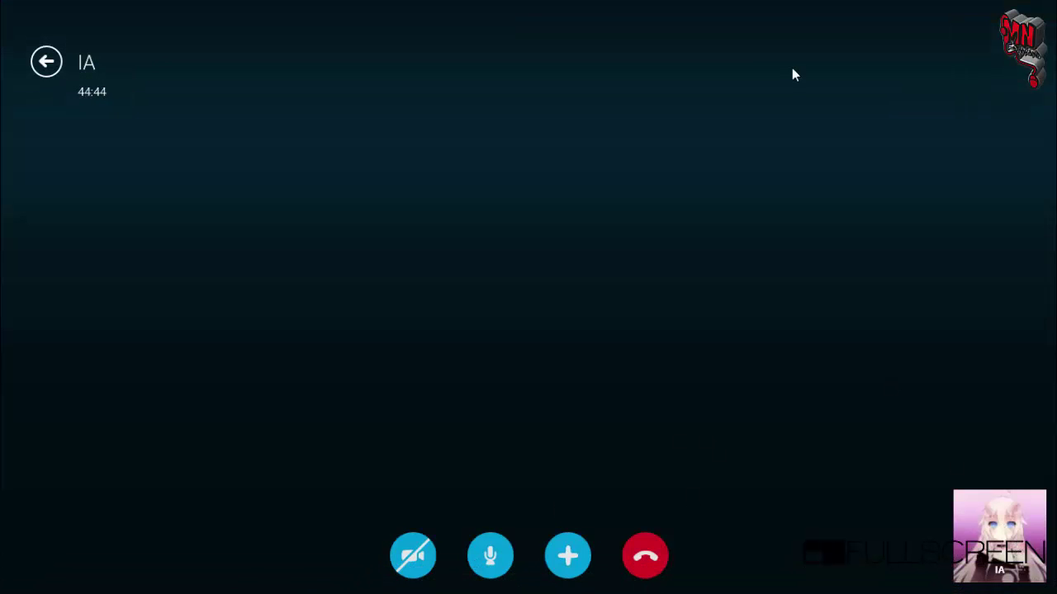
pyautogui.click(41, 61)
pyautogui.click(167, 196)
pyautogui.click(567, 556)
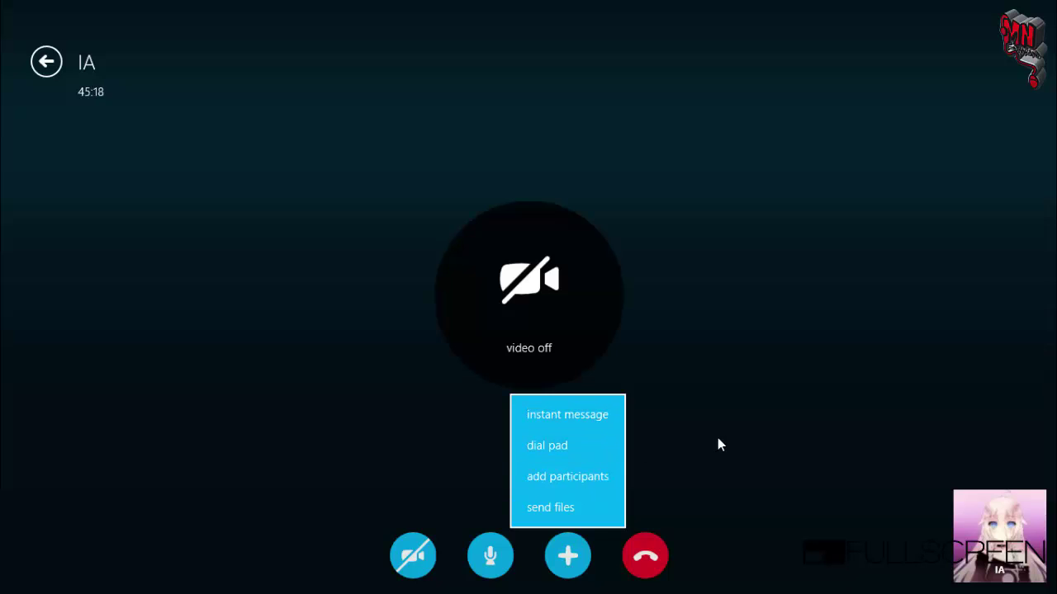
pyautogui.click(718, 437)
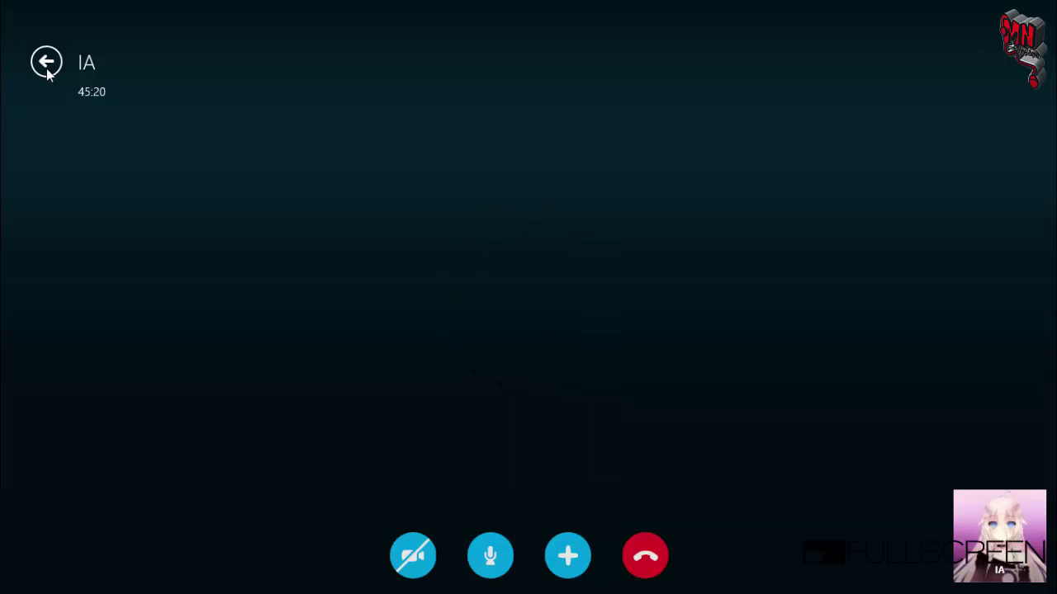
pyautogui.click(567, 556)
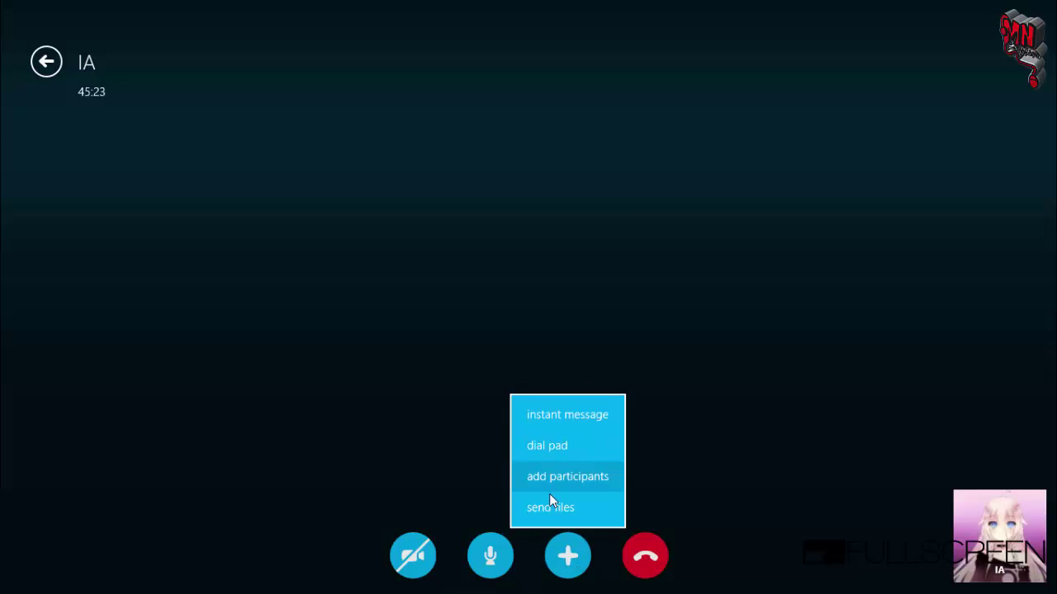
# Start sharing the whole screen in the desktop Skype call
pyautogui.click(319, 318)
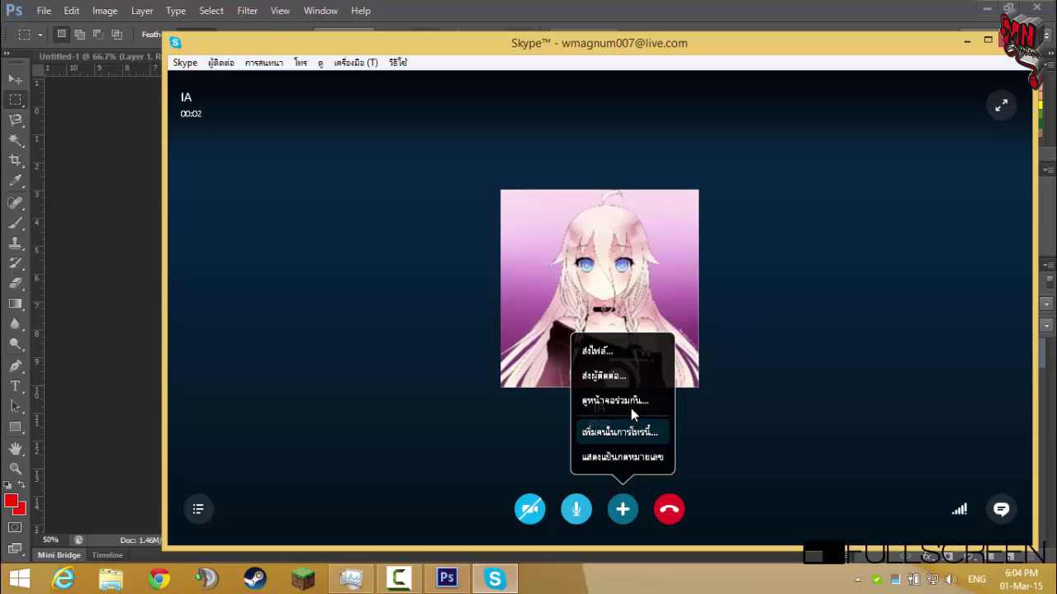
pyautogui.click(631, 407)
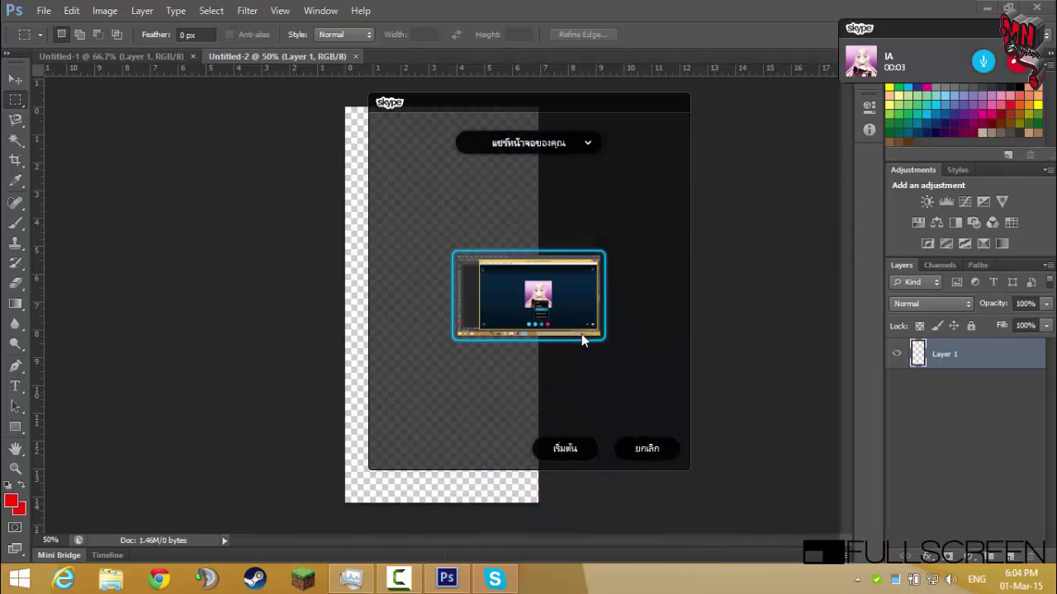
pyautogui.click(579, 451)
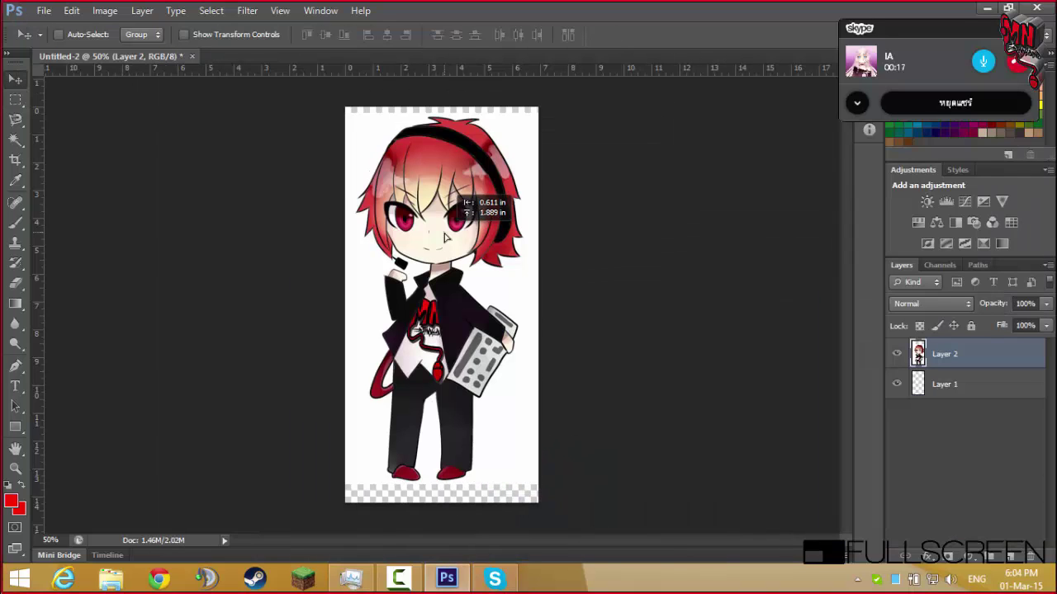
# Position the character drawing in Photoshop so that its layer reaches the lower edge of the 500-pixel-wide canvas
pyautogui.moveTo(446, 237); pyautogui.dragTo(450, 259)
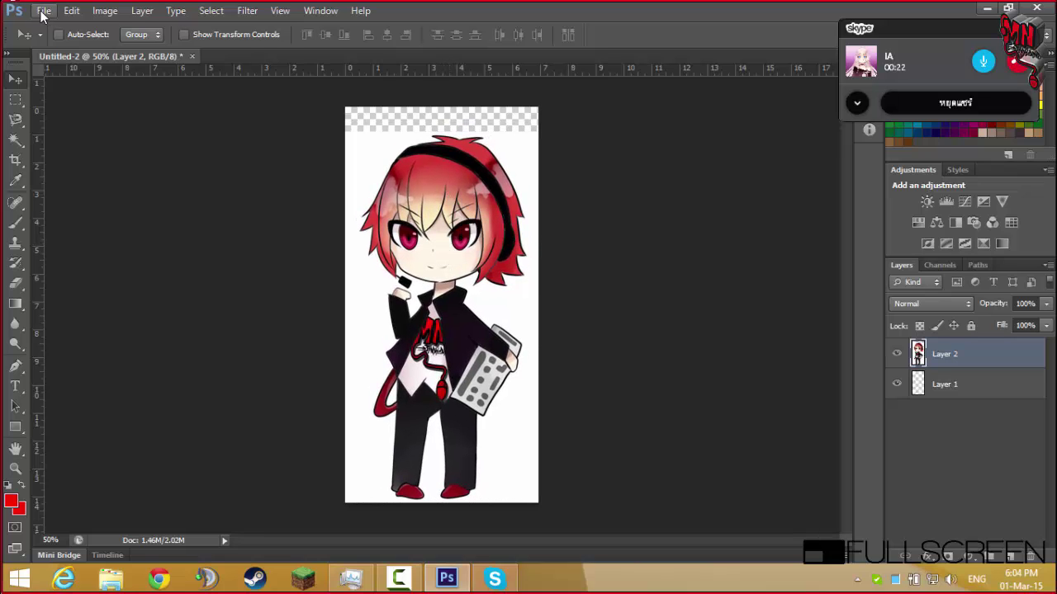
# Create a new transparent document 450 pixels wide and 1024 pixels high
pyautogui.click(44, 11)
pyautogui.click(47, 31)
pyautogui.doubleClick(459, 201)
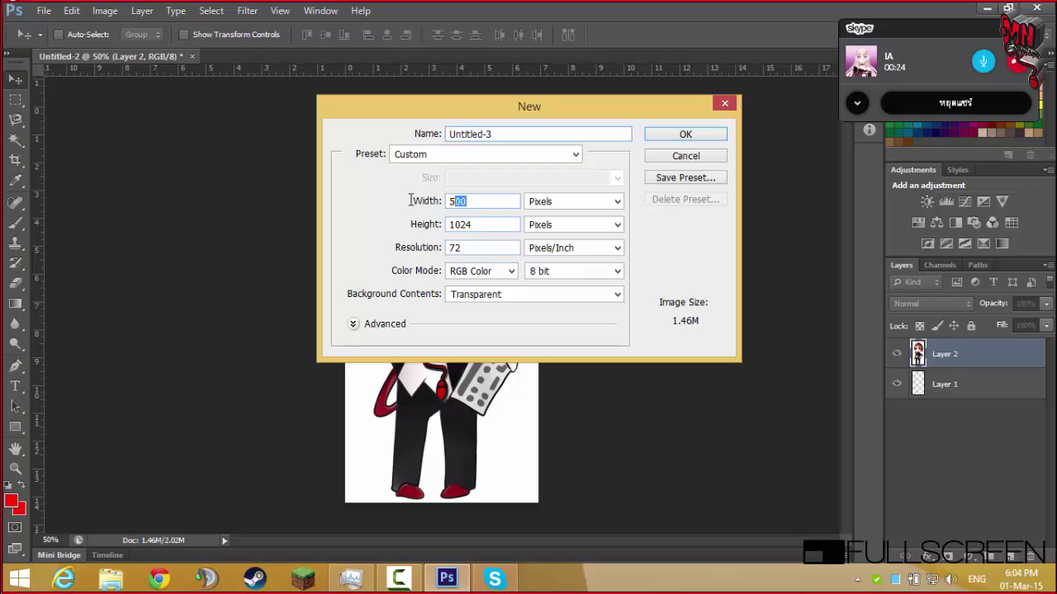
pyautogui.write('450')
pyautogui.press('Return')
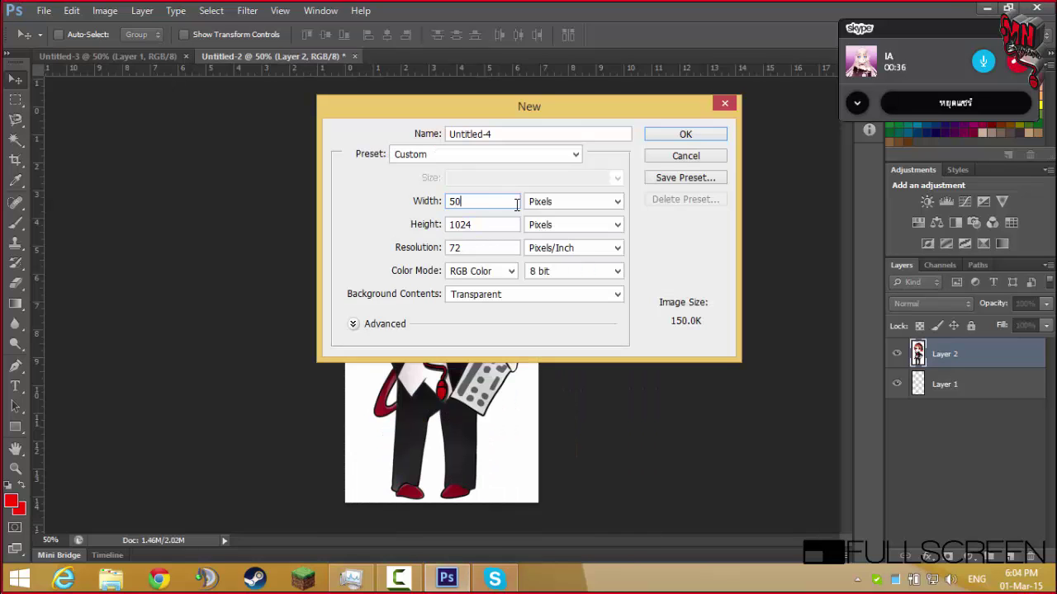
# Create a new transparent document 500 pixels wide and 100 pixels high
pyautogui.press('Tab')
pyautogui.write('100')
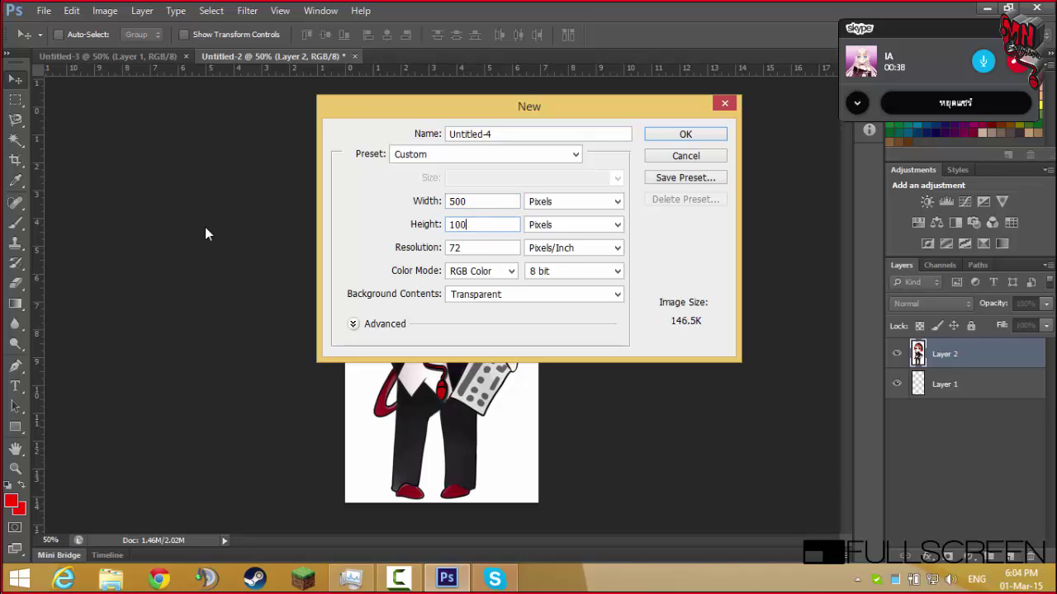
pyautogui.press('Return')
# Create a new transparent document 500 pixels wide and 1000 pixels high
pyautogui.click(44, 10)
pyautogui.click(58, 29)
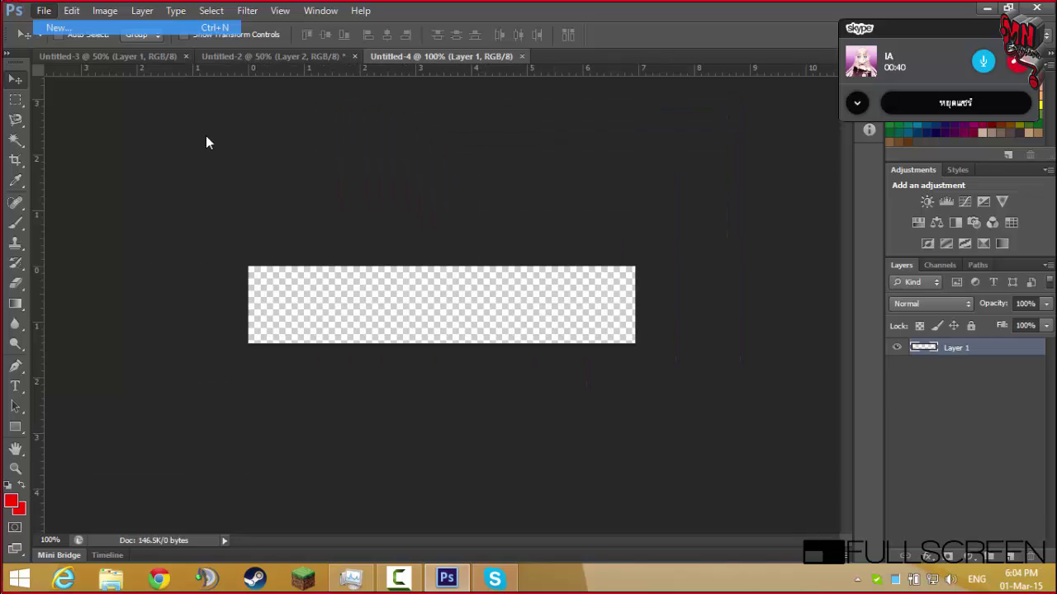
pyautogui.click(480, 226)
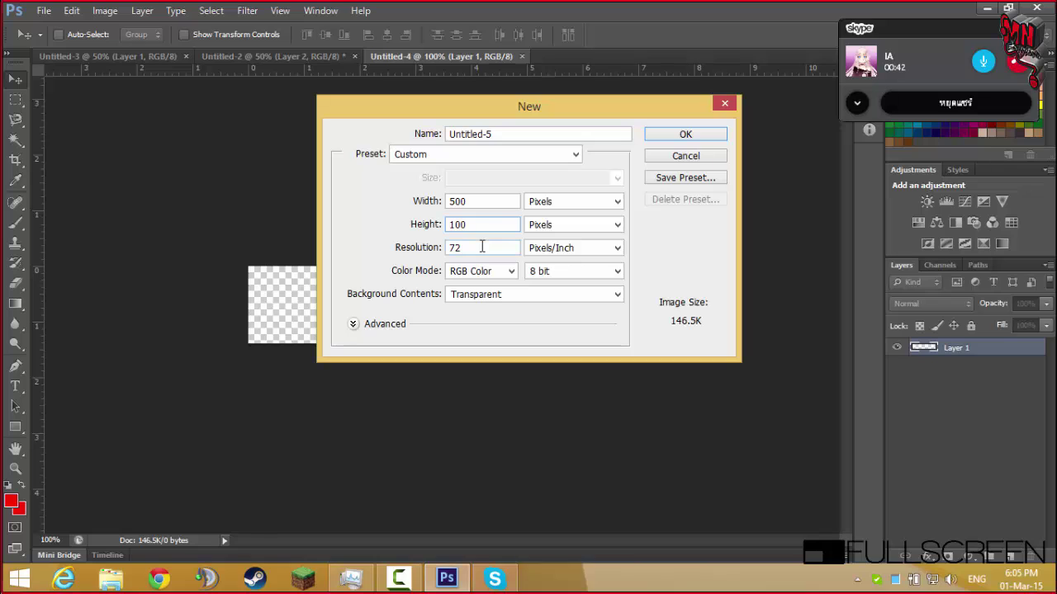
pyautogui.write('0')
pyautogui.click(675, 135)
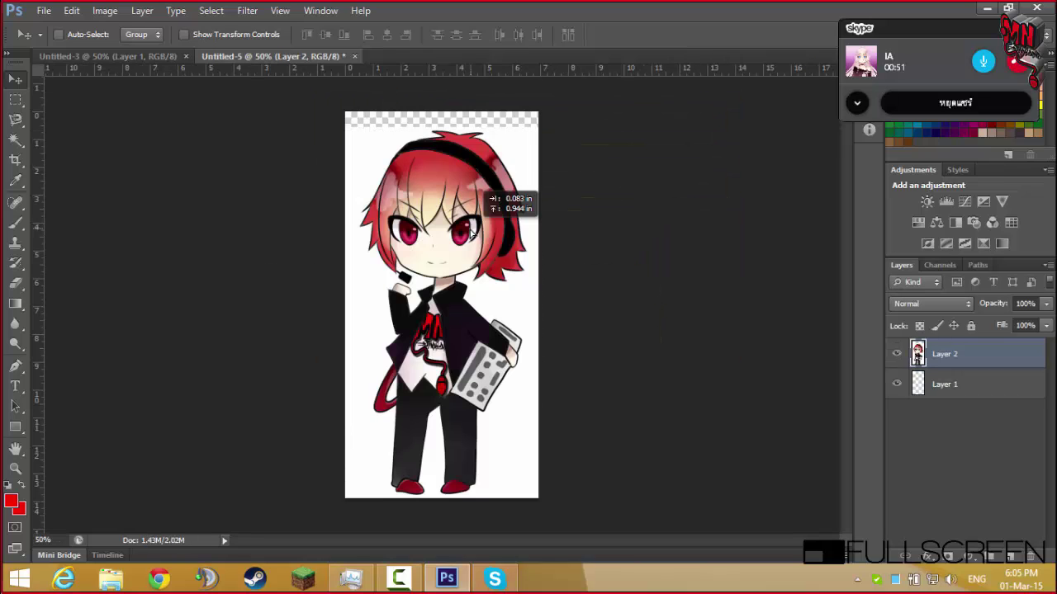
# Position the character drawing on the canvas, clear the selection around it and shift the drawing slightly down and to the right
pyautogui.moveTo(477, 233); pyautogui.dragTo(477, 221)
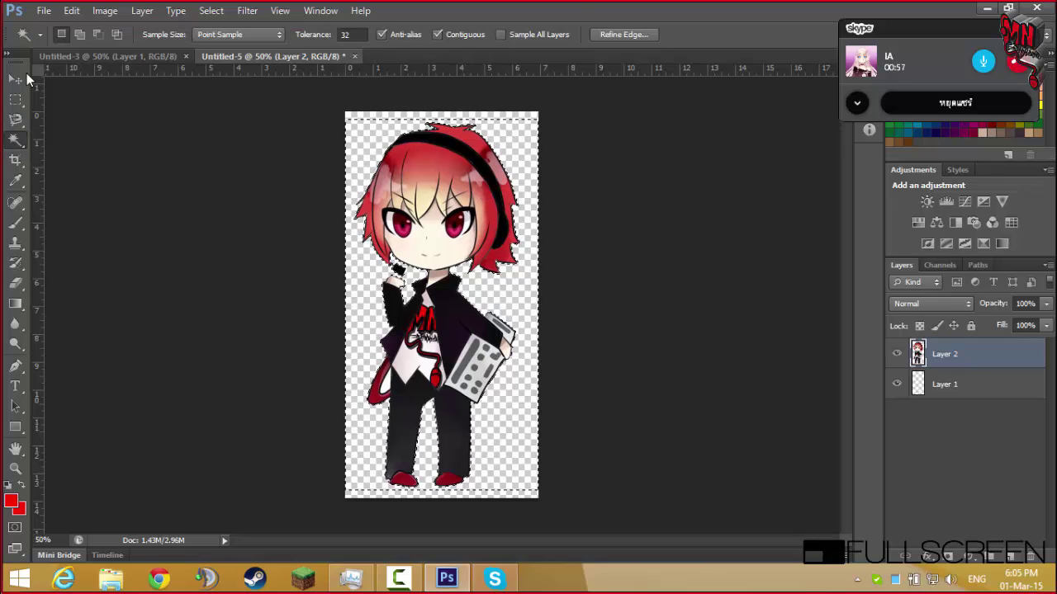
pyautogui.click(15, 80)
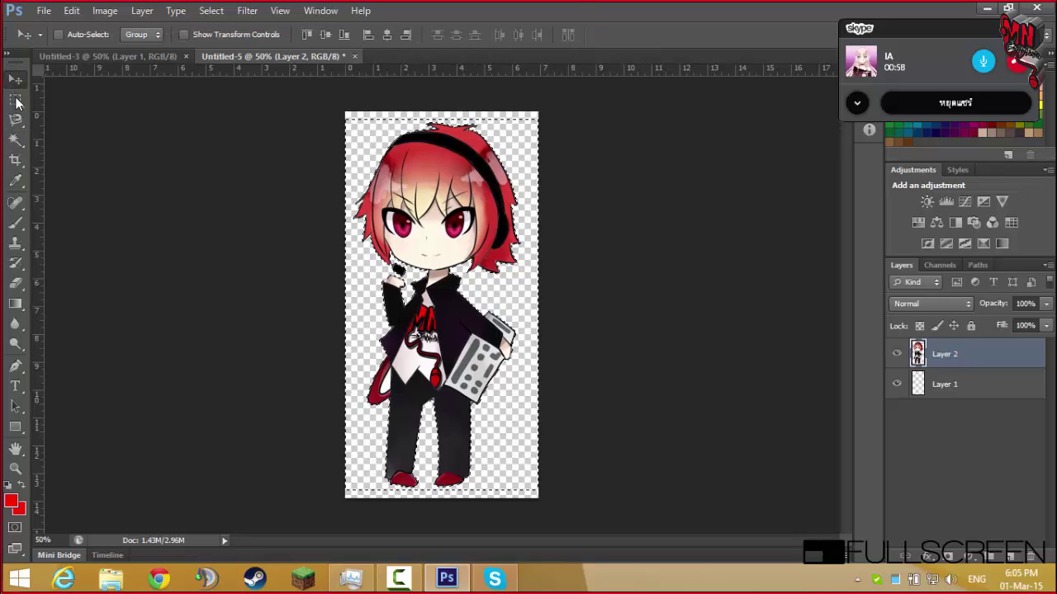
pyautogui.click(17, 101)
pyautogui.click(401, 142)
pyautogui.click(15, 80)
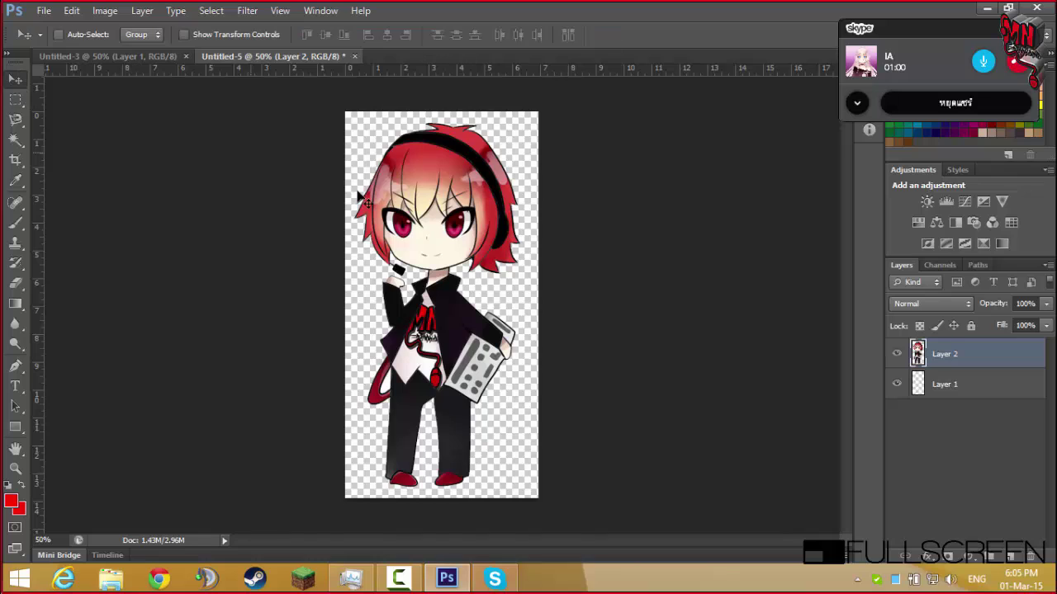
pyautogui.moveTo(406, 221)
pyautogui.mouseDown()
pyautogui.moveTo(412, 208)
pyautogui.moveTo(406, 231)
pyautogui.moveTo(403, 220)
pyautogui.moveTo(411, 230)
pyautogui.mouseUp()
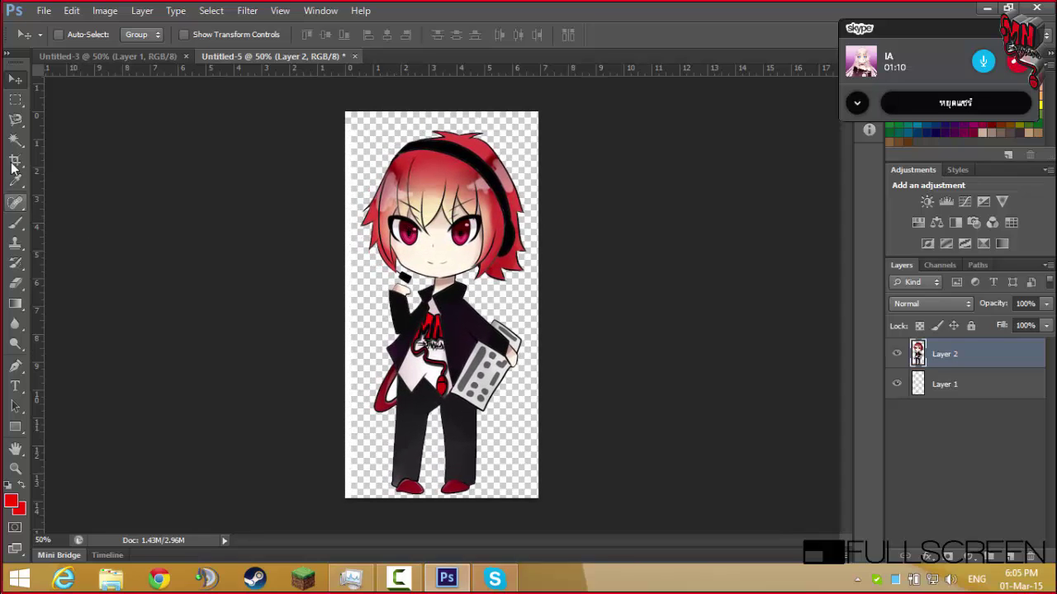
# Clean up the narrow strip along the canvas's left edge with the Magic Wand and clear the selection
pyautogui.click(15, 140)
pyautogui.click(369, 166)
pyautogui.press('v')
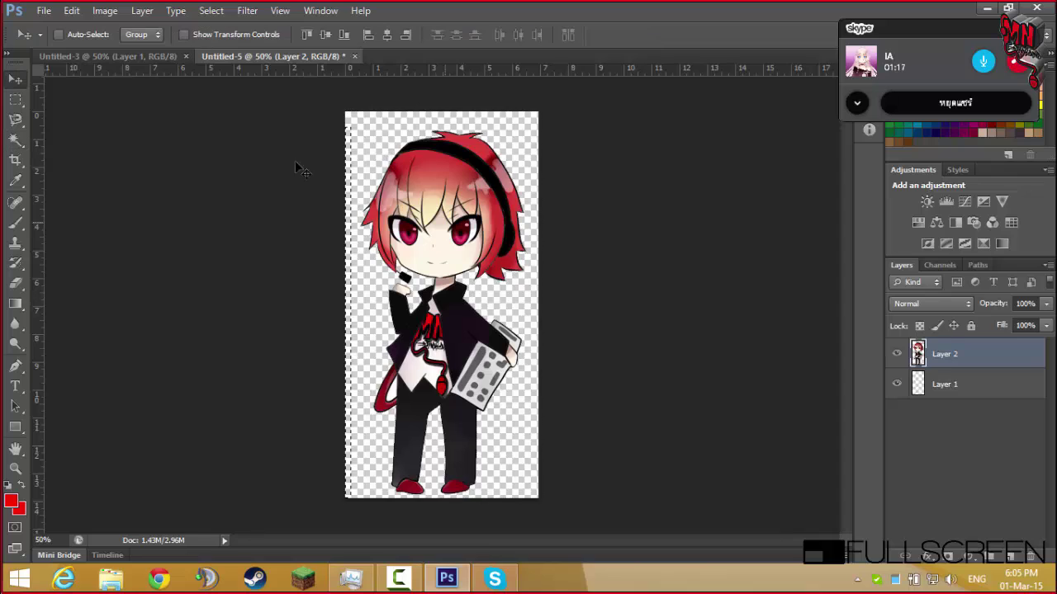
pyautogui.click(17, 98)
pyautogui.hotkey('ctrl', 'd')
pyautogui.click(15, 79)
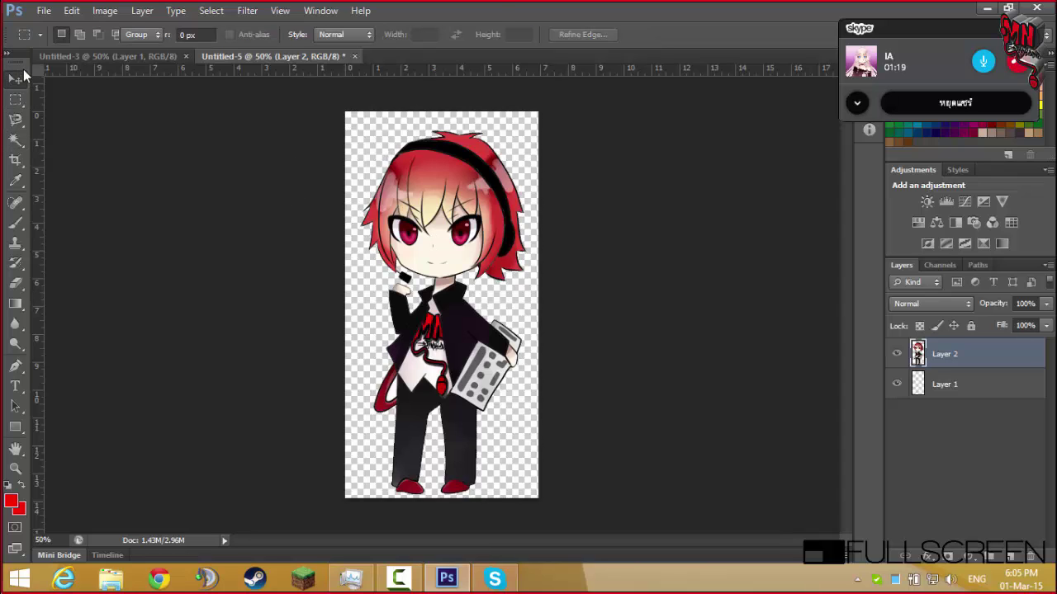
# Save the cut-out drawing as a JPEG copy under a new name in the Fan art + FanSign folder at Maximum quality 12
pyautogui.hotkey('ctrl', 's')
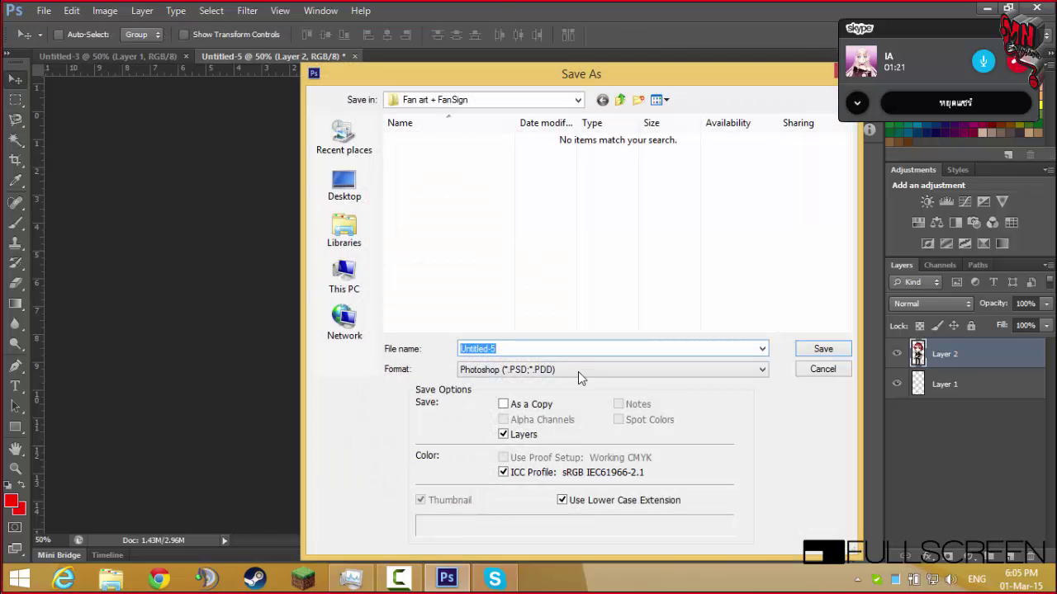
pyautogui.click(578, 369)
pyautogui.click(568, 464)
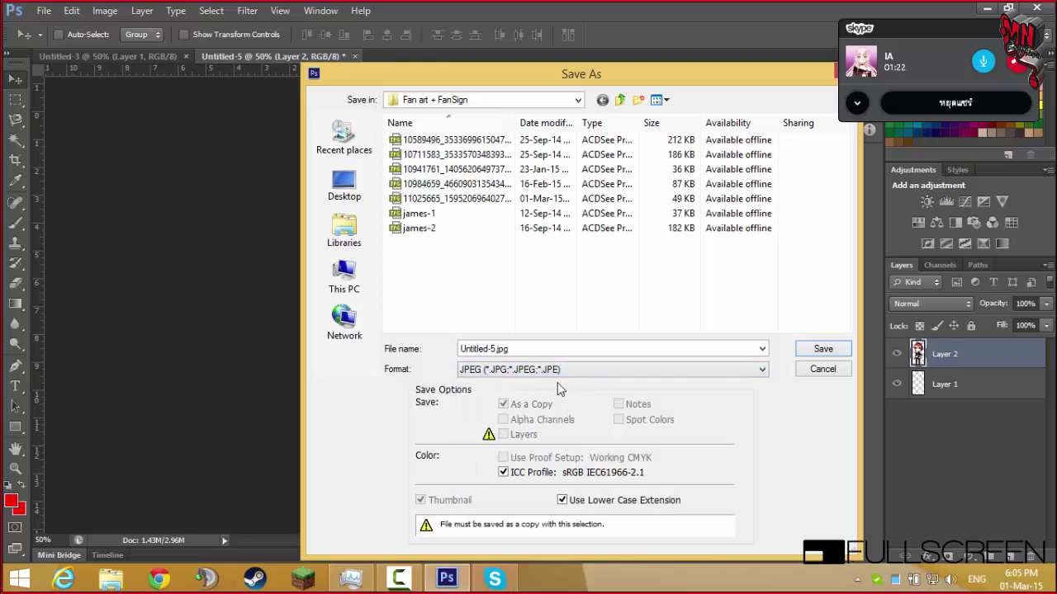
pyautogui.doubleClick(495, 349)
pyautogui.click(495, 349)
pyautogui.moveTo(495, 350); pyautogui.dragTo(447, 350)
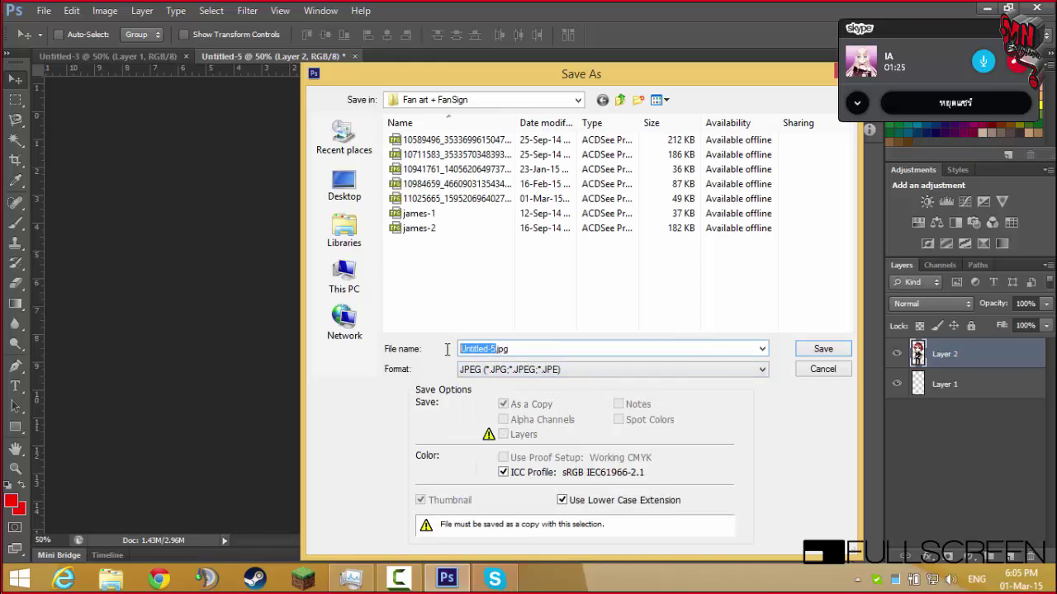
pyautogui.press('BackSpace')
pyautogui.press('Return')
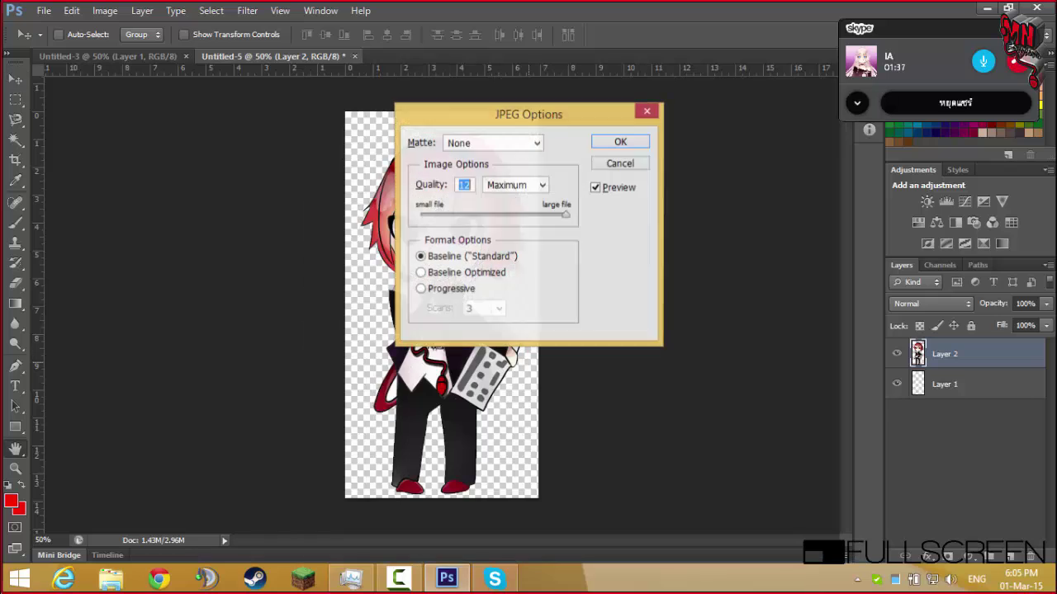
pyautogui.click(620, 142)
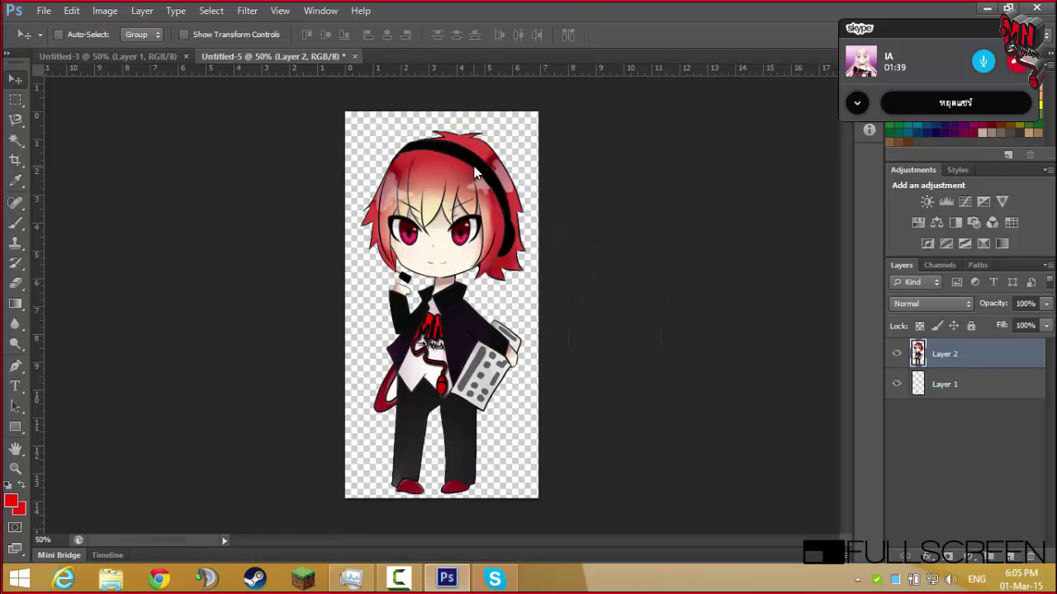
# Check which files the Fan art + FanSign folder lists for the PNG, JPEG and Photoshop formats when saving
pyautogui.hotkey('ctrl', 'shift', 's')
pyautogui.click(533, 368)
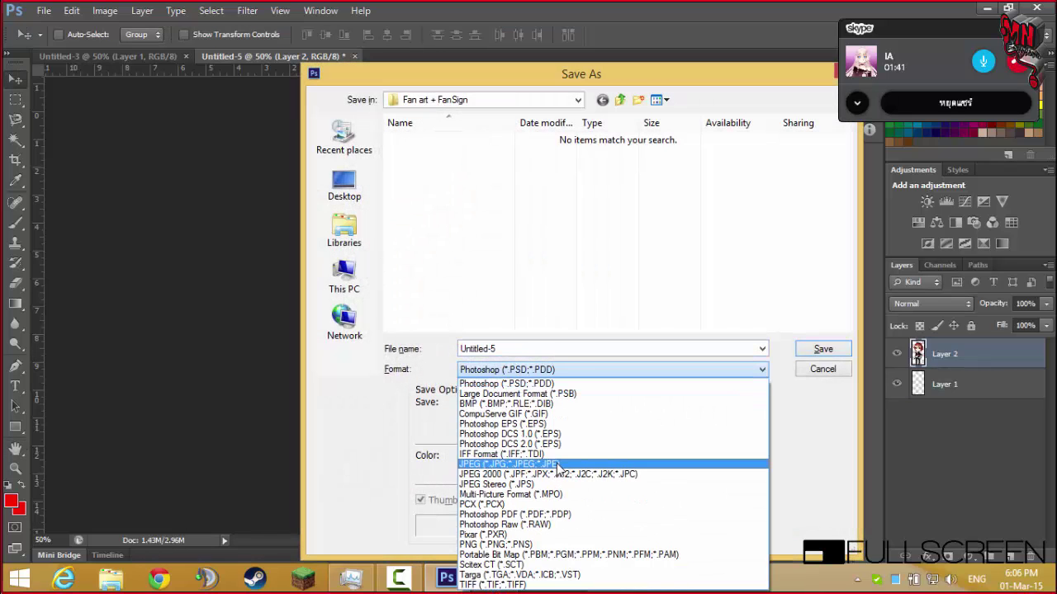
pyautogui.click(548, 545)
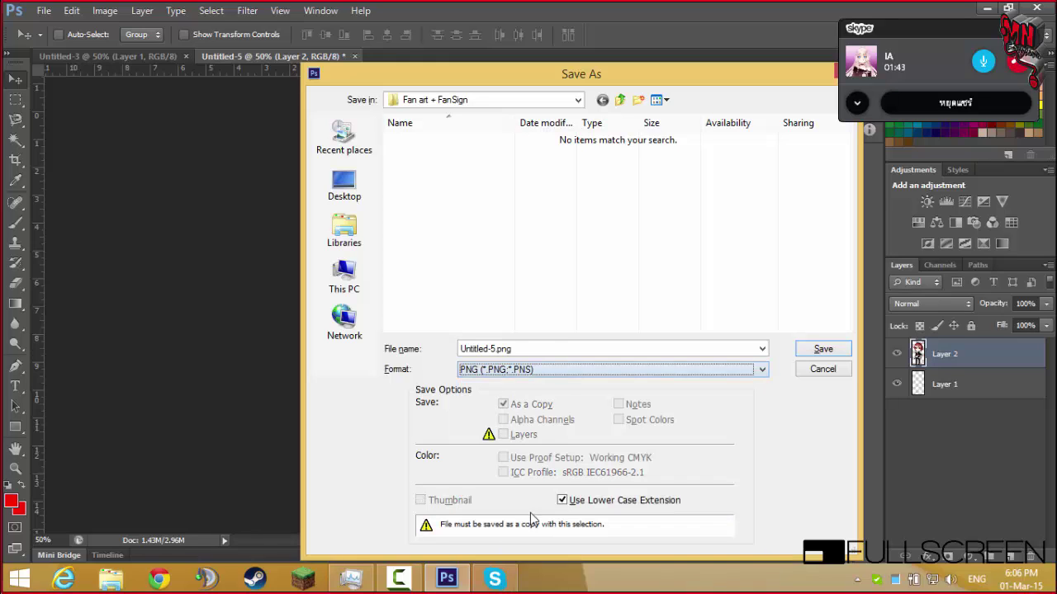
pyautogui.click(493, 349)
pyautogui.moveTo(511, 348); pyautogui.dragTo(417, 334)
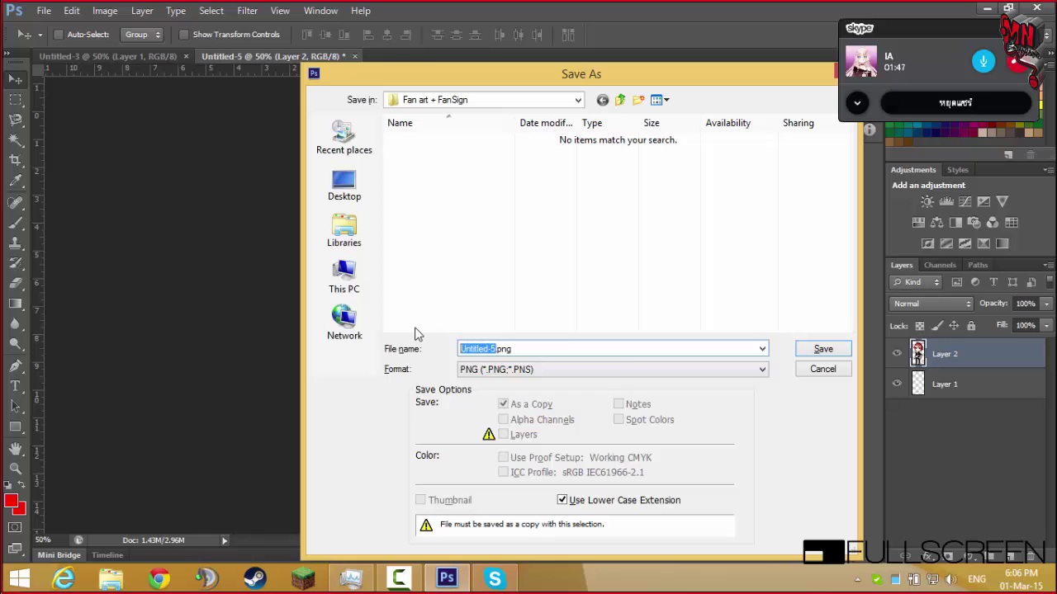
pyautogui.click(558, 370)
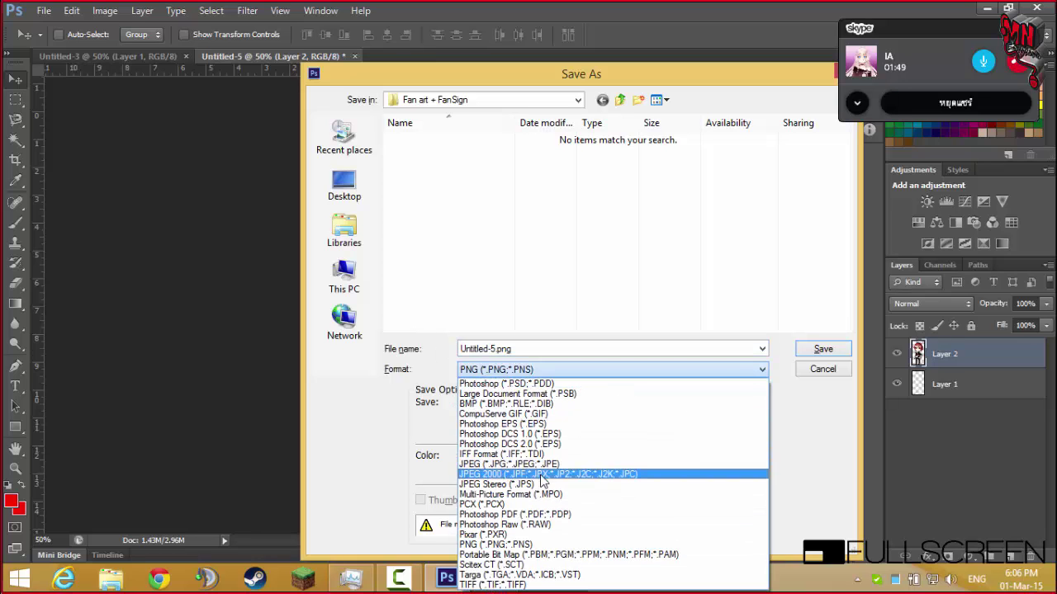
pyautogui.click(541, 466)
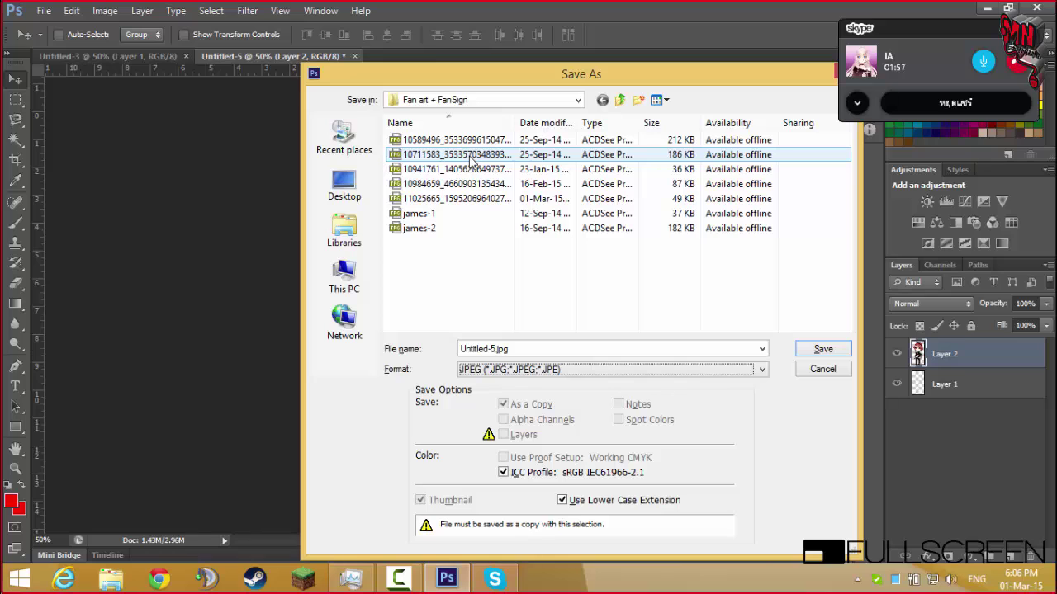
pyautogui.click(684, 369)
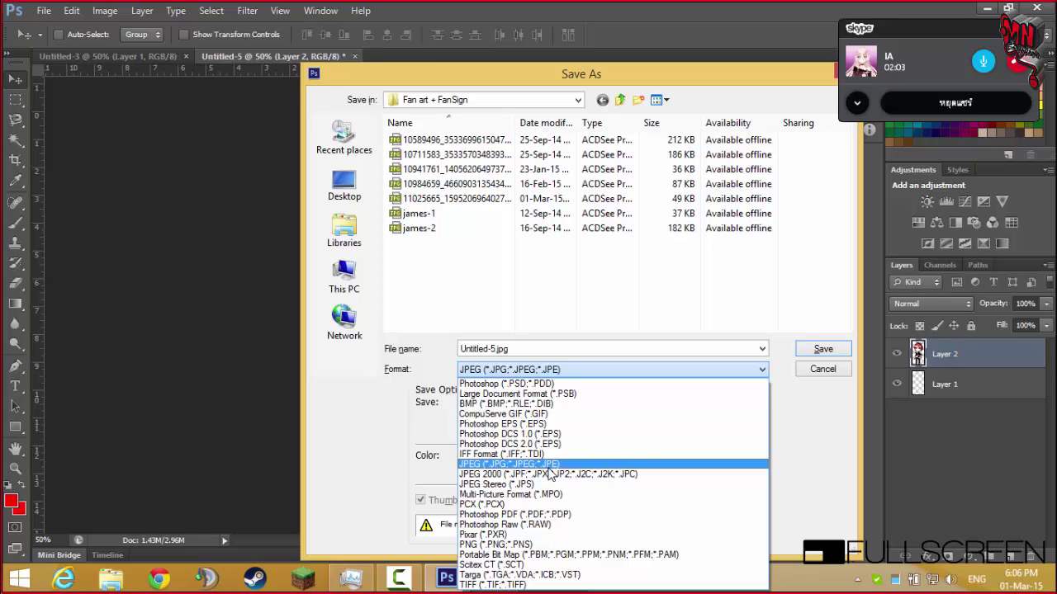
pyautogui.click(551, 474)
pyautogui.click(559, 369)
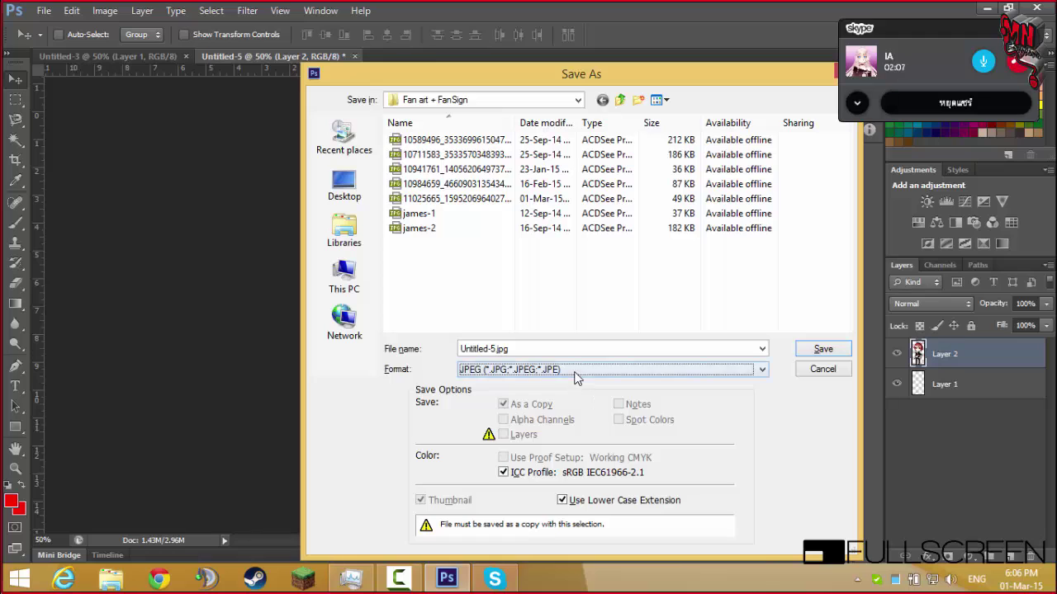
pyautogui.click(576, 371)
pyautogui.click(537, 382)
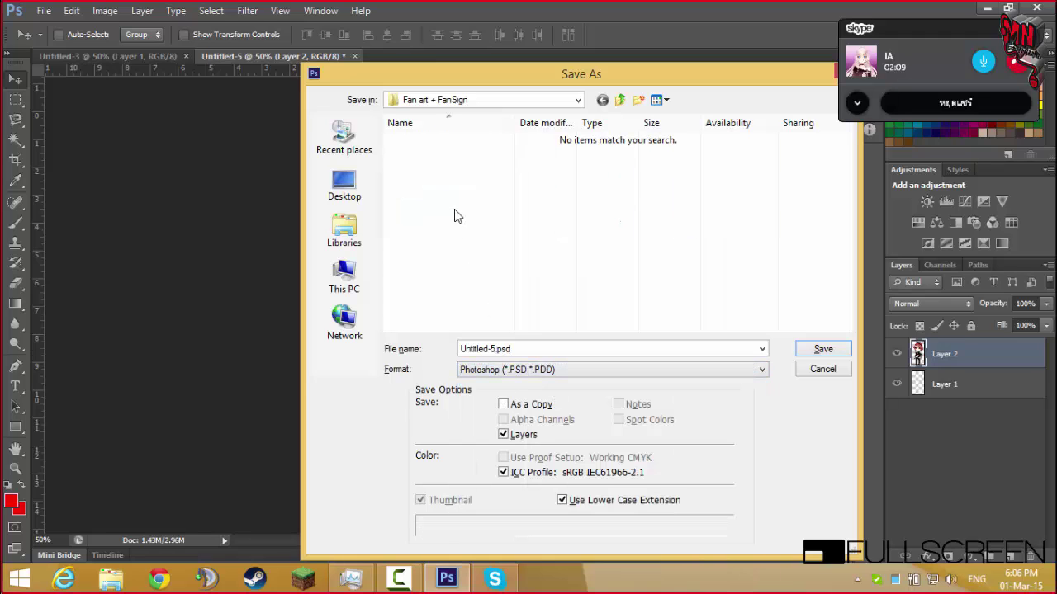
# Save the drawing as a JPEG copy named inotgrilbyant.jpg in the Fan art + FanSign folder, replacing the existing file
pyautogui.click(556, 369)
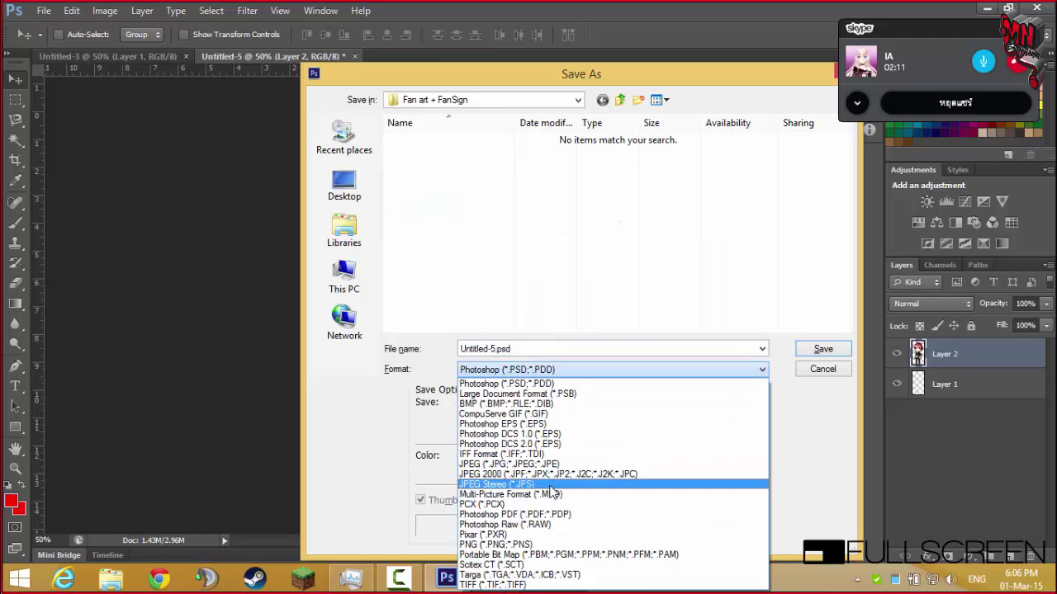
pyautogui.click(557, 469)
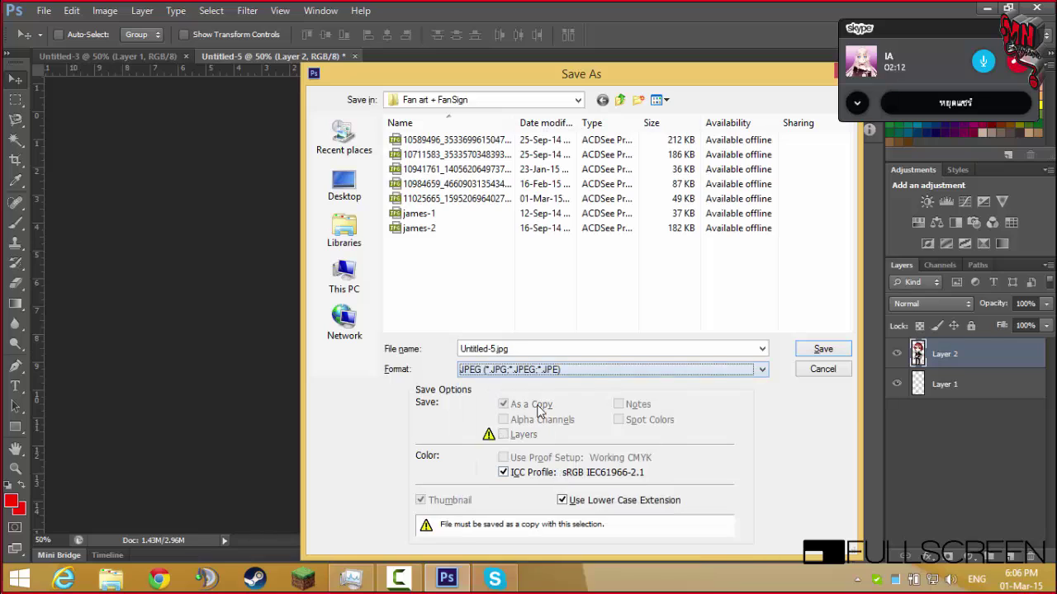
pyautogui.click(487, 349)
pyautogui.click(489, 349)
pyautogui.doubleClick(487, 349)
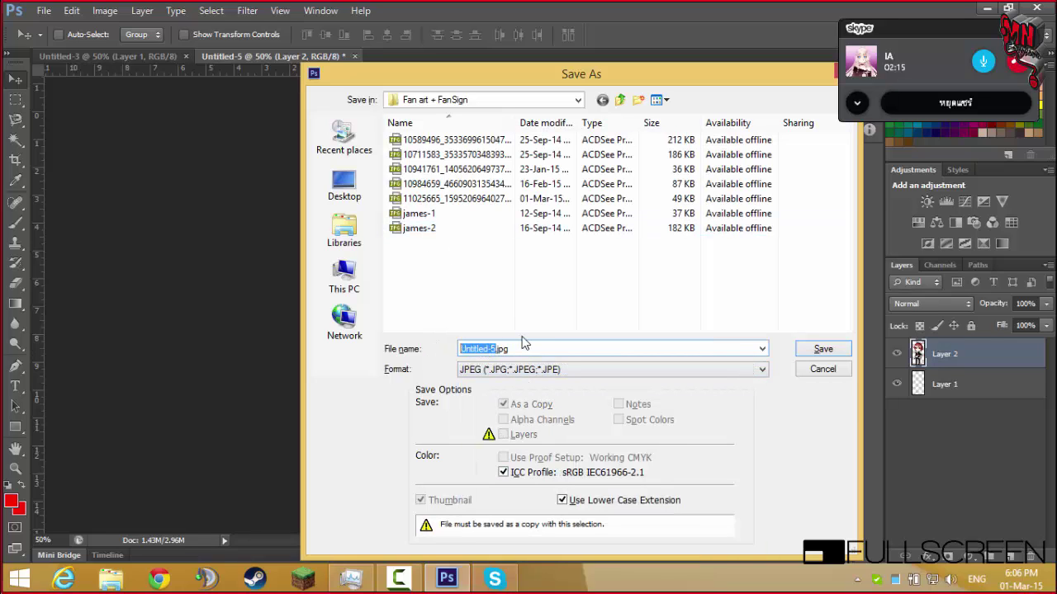
pyautogui.press('BackSpace')
pyautogui.doubleClick(552, 350)
pyautogui.click(495, 348)
pyautogui.doubleClick(499, 349)
pyautogui.click(503, 349)
pyautogui.moveTo(505, 349); pyautogui.dragTo(462, 363)
pyautogui.click(822, 349)
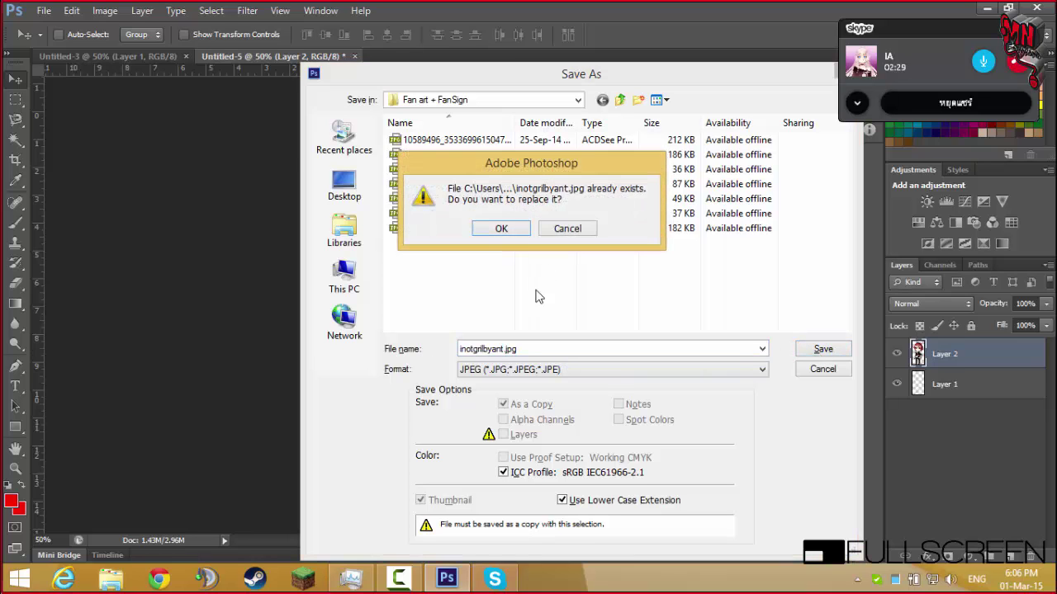
pyautogui.click(490, 229)
pyautogui.click(620, 142)
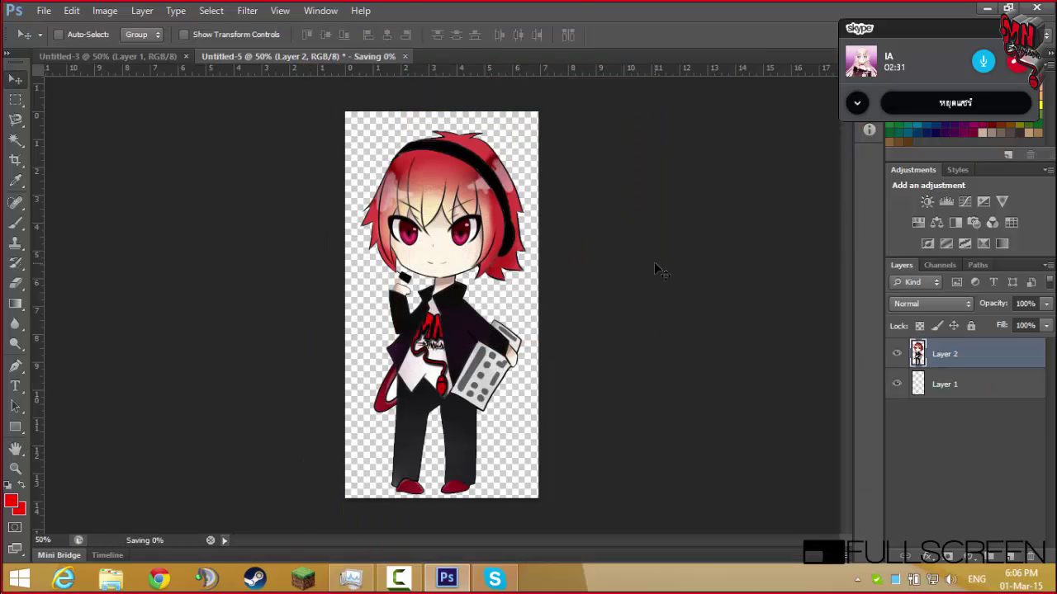
# Save the drawing as an interlaced PNG copy with Smallest / Slow compression
pyautogui.hotkey('ctrl', 'shift', 's')
pyautogui.click(541, 369)
pyautogui.click(541, 545)
pyautogui.press('Return')
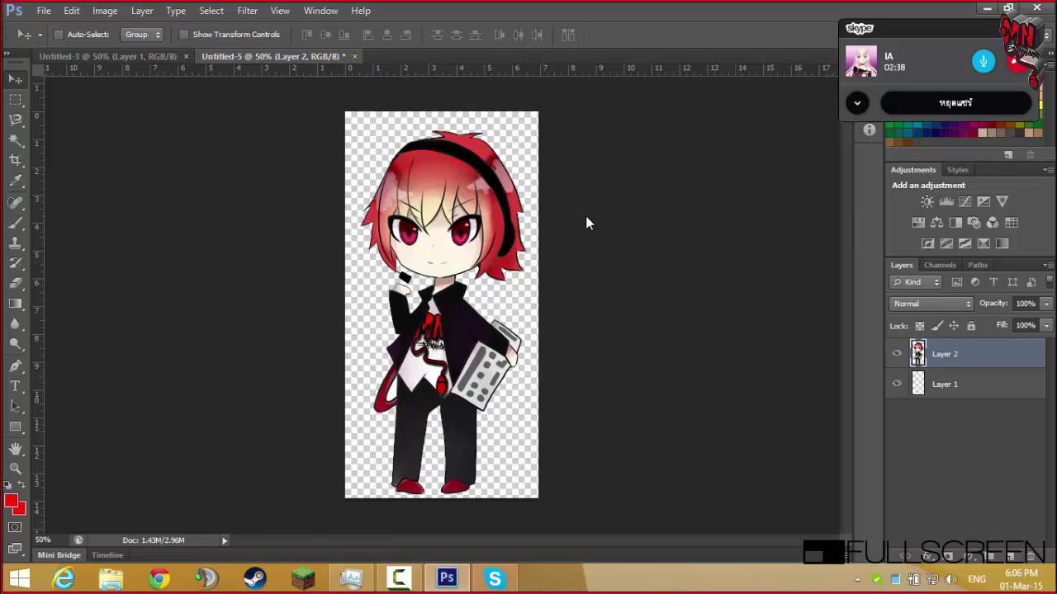
pyautogui.click(452, 257)
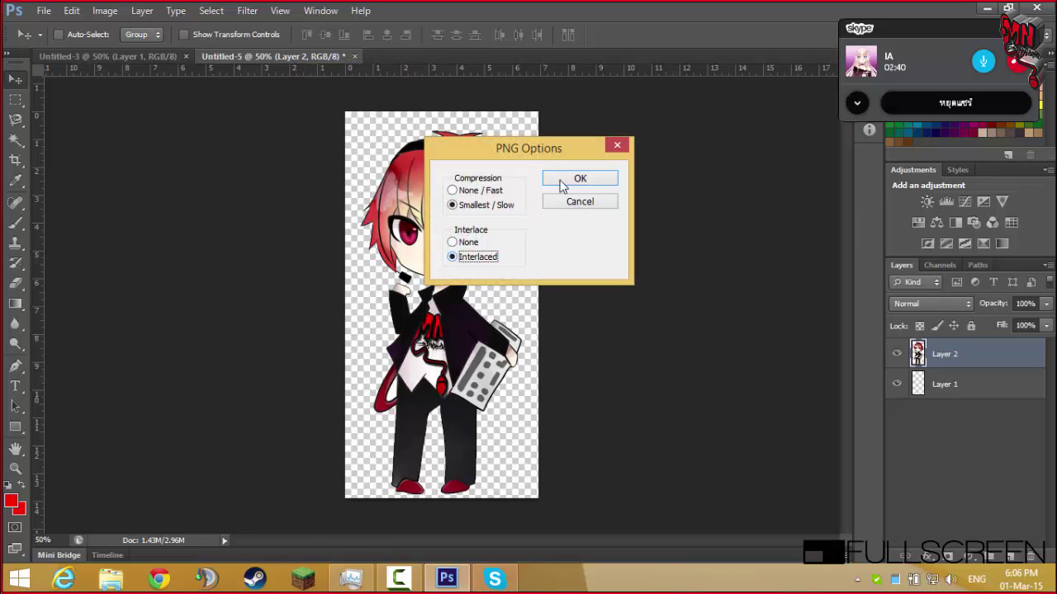
pyautogui.click(580, 178)
# Quit Photoshop and preview the exported PNG from the Fan art + FanSign folder
pyautogui.hotkey('ctrl', 'q')
pyautogui.click(551, 233)
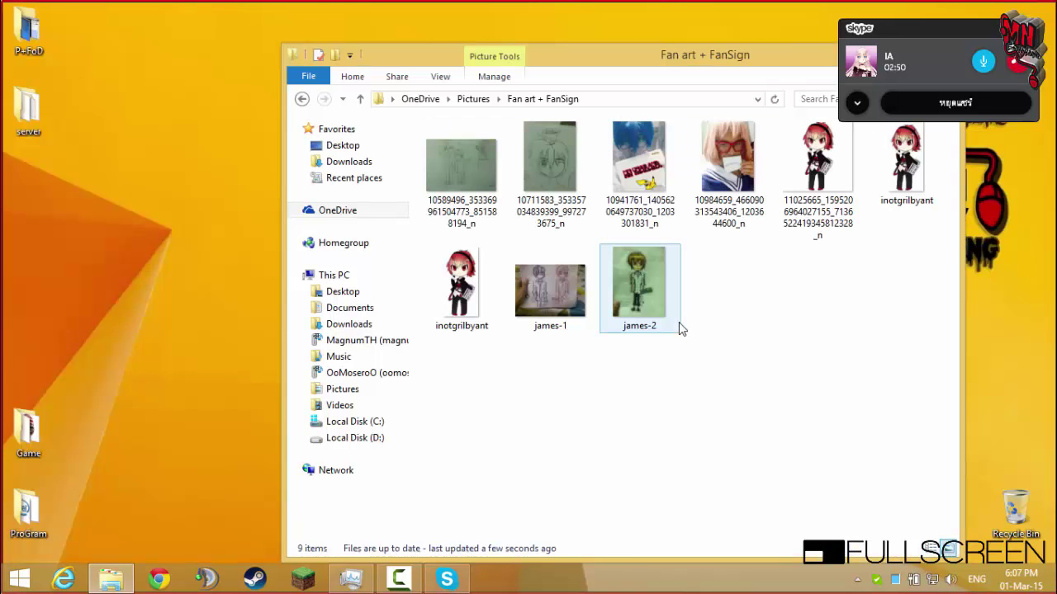
pyautogui.moveTo(700, 52); pyautogui.dragTo(513, 48)
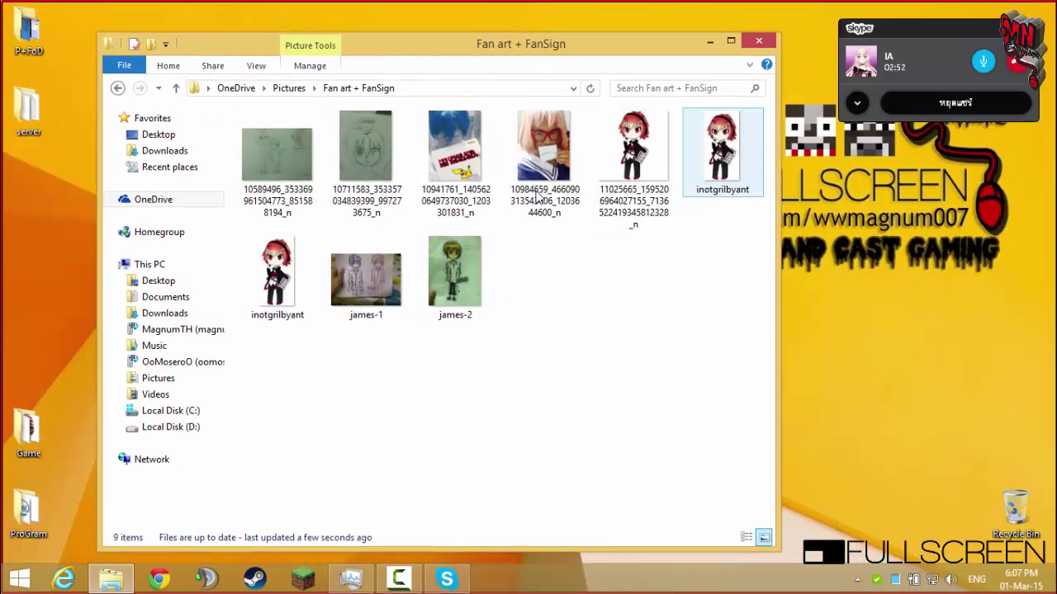
pyautogui.click(297, 283)
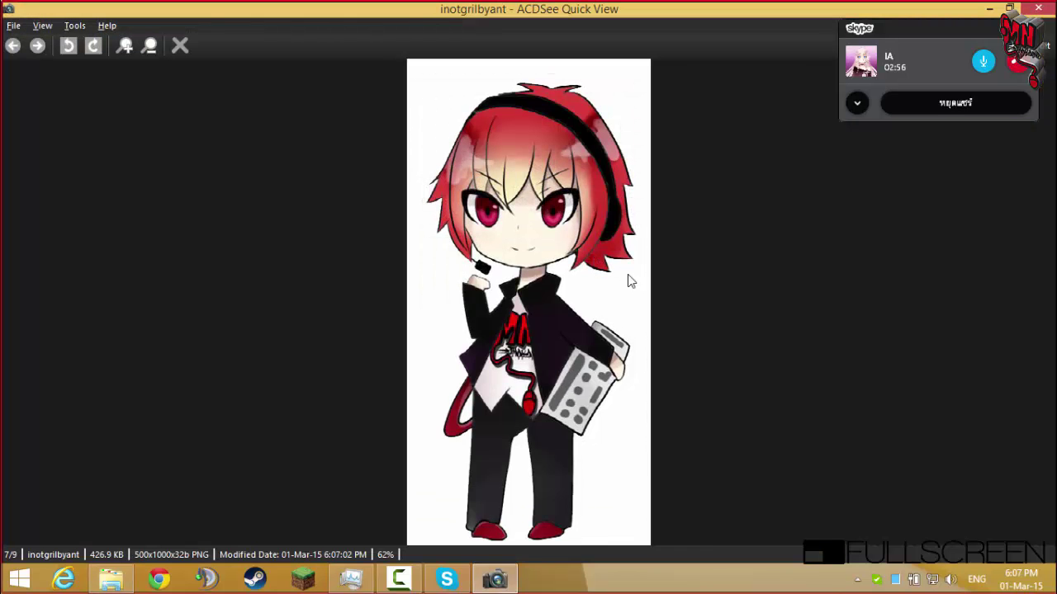
pyautogui.click(1048, 9)
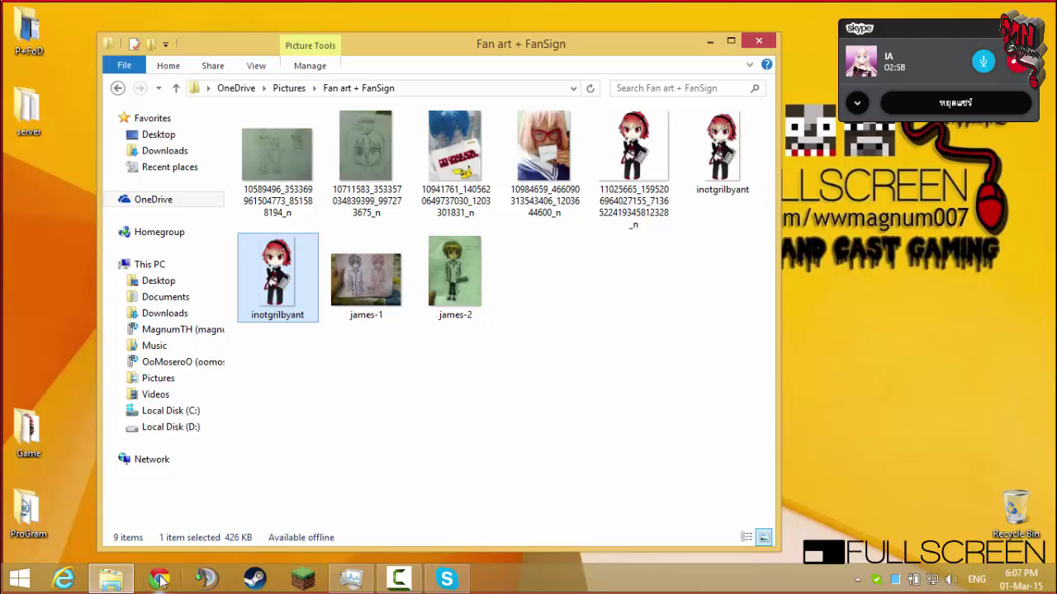
# Switch to Chrome, start a new photo album on the MN Thailand Facebook page and title it "FanArt :v"
pyautogui.click(161, 580)
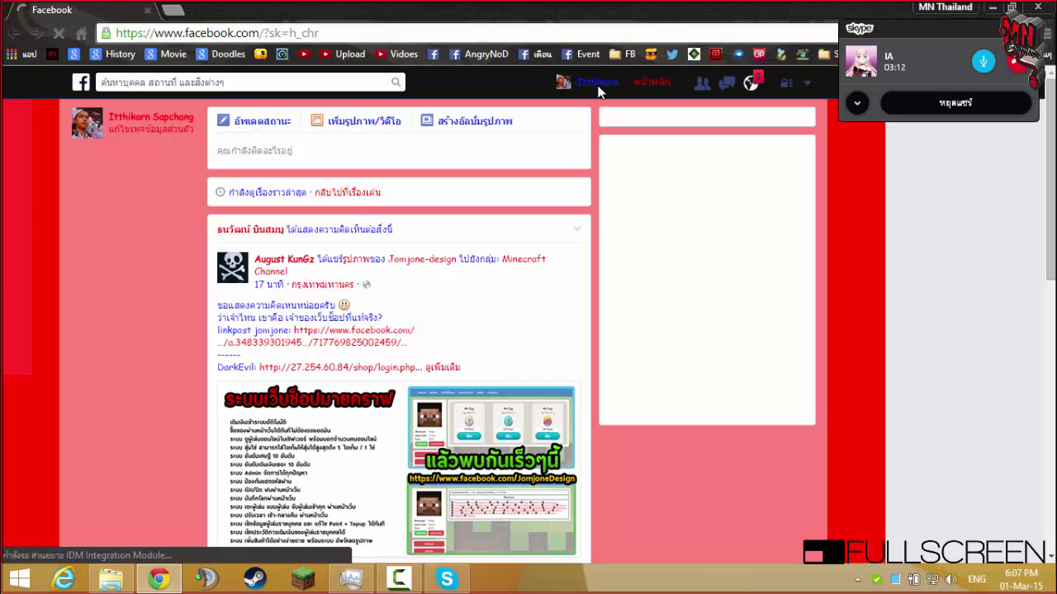
pyautogui.click(591, 79)
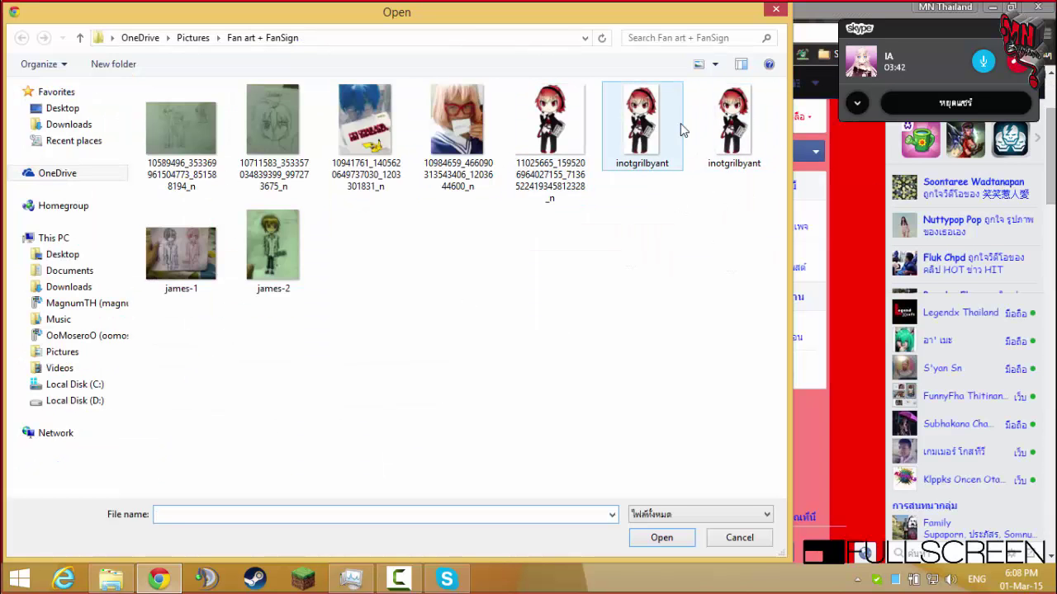
pyautogui.press('Escape')
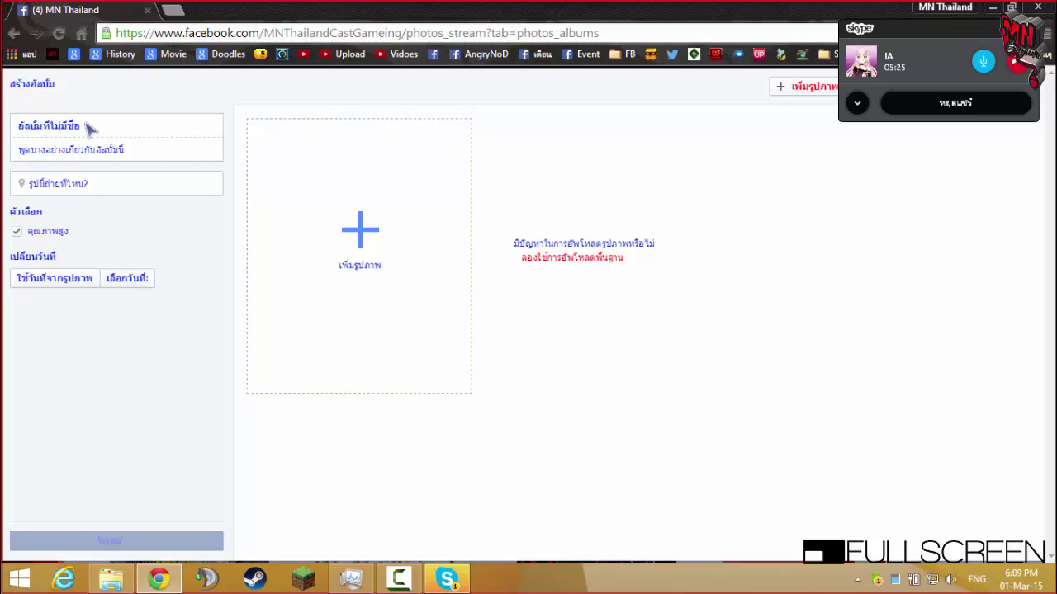
pyautogui.click(90, 129)
pyautogui.write('FanArt :v')
# Upload the five fan art drawings from the Fan art + FanSign folder into the new album
pyautogui.click(338, 264)
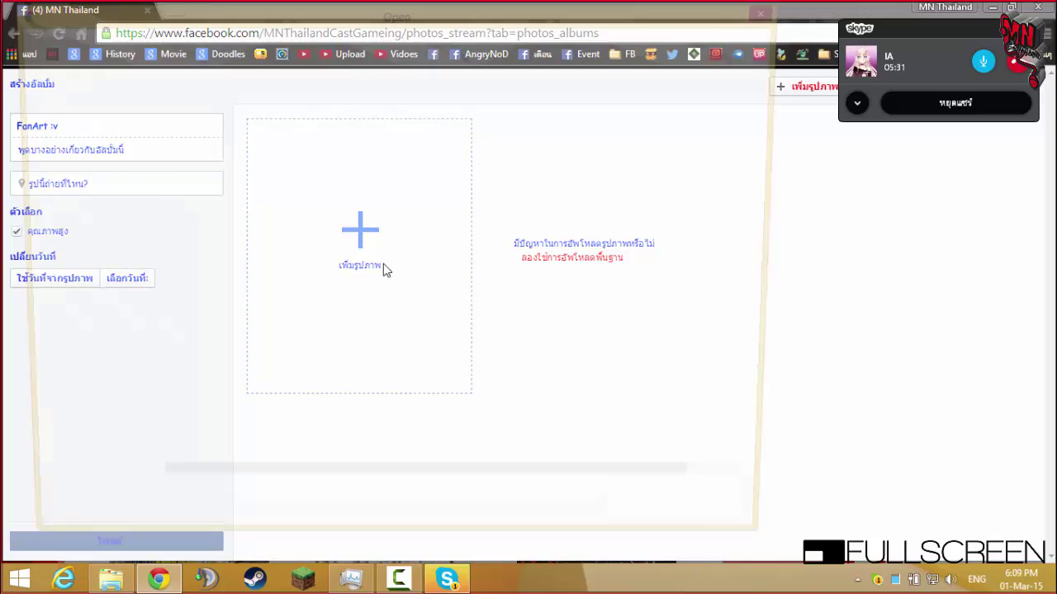
pyautogui.click(715, 64)
pyautogui.click(764, 16)
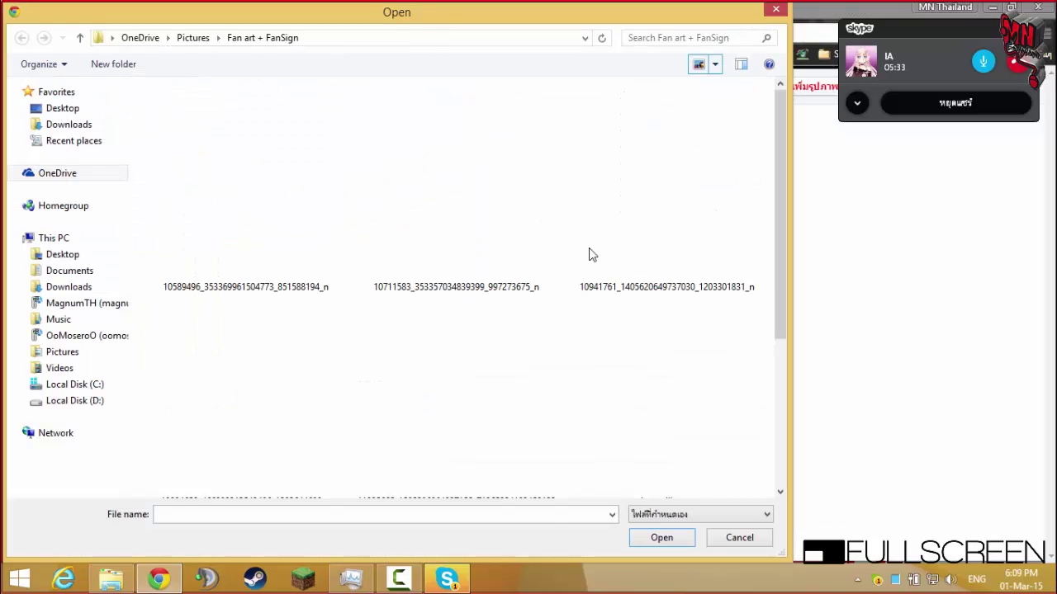
pyautogui.hotkey('ctrl', 'a')
pyautogui.click(669, 538)
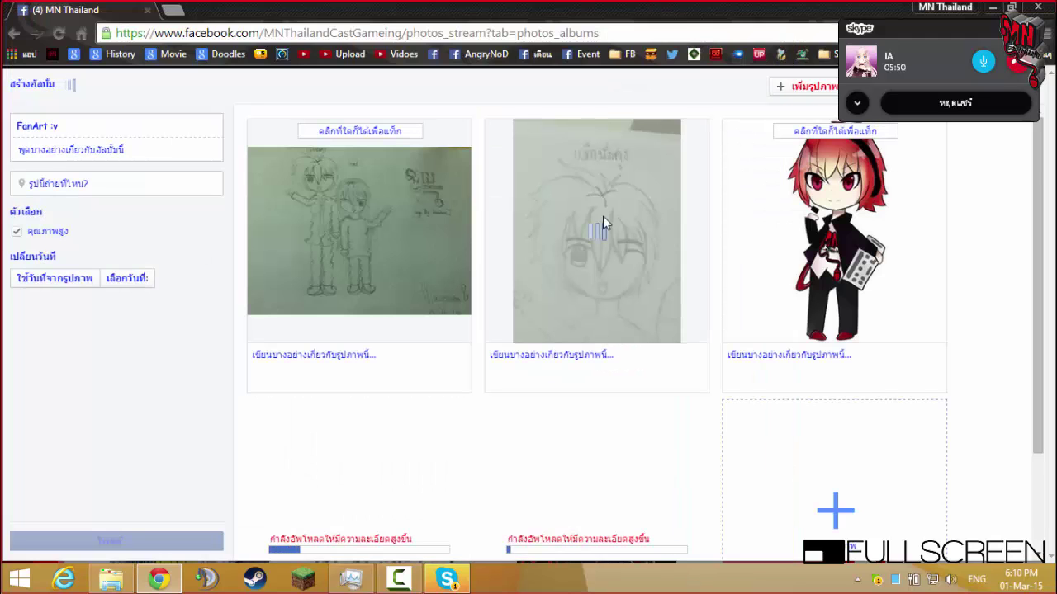
pyautogui.scroll(-2, 636, 248)
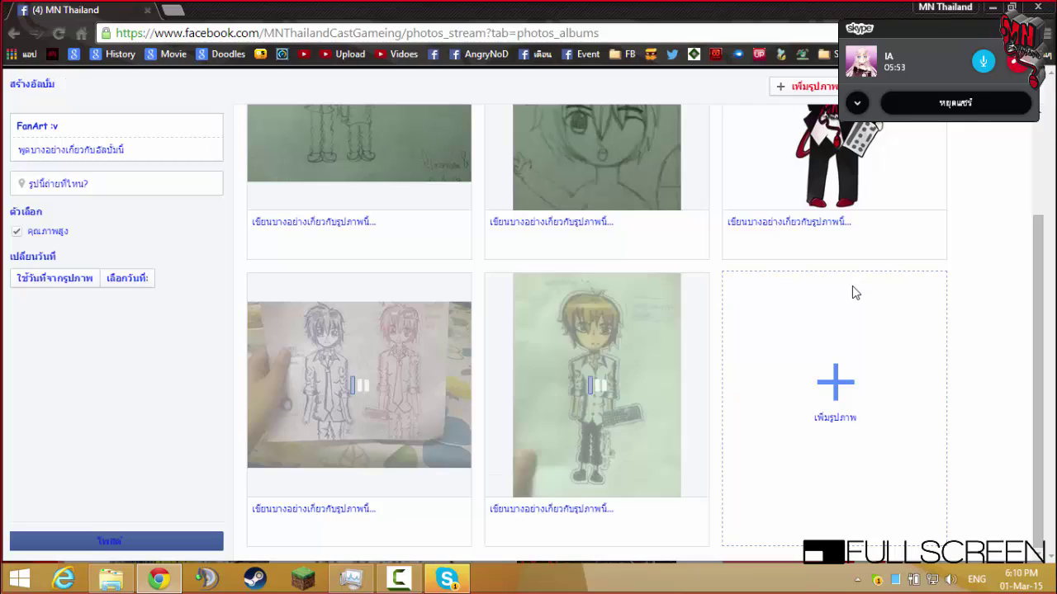
pyautogui.scroll(2, 578, 330)
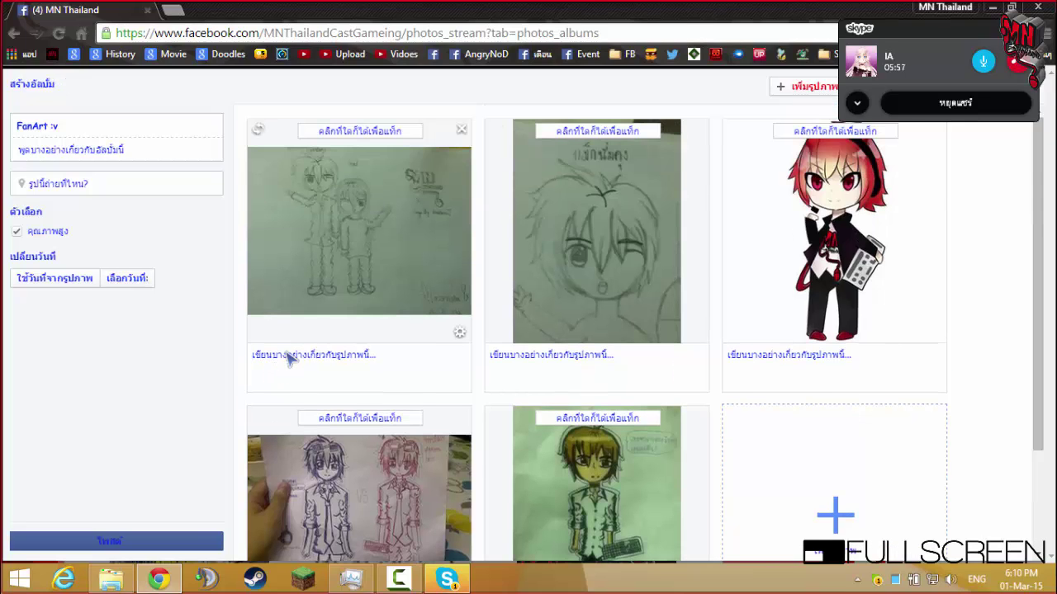
# Caption the two-figure pencil sketch #1 and the winking face sketch #1.1
pyautogui.click(289, 357)
pyautogui.write('#1')
pyautogui.click(613, 369)
pyautogui.write('#')
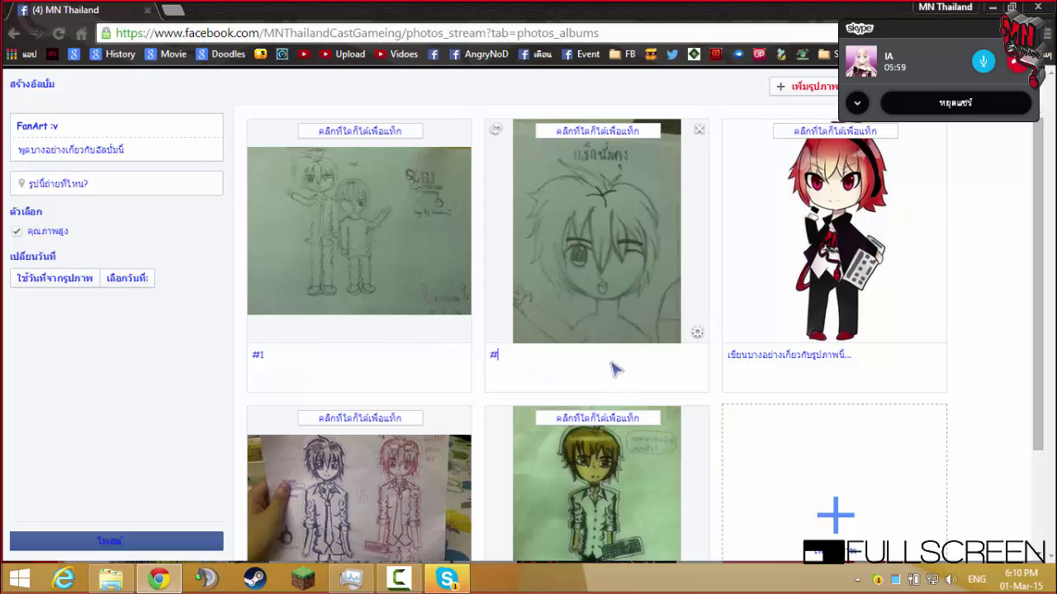
pyautogui.click(798, 361)
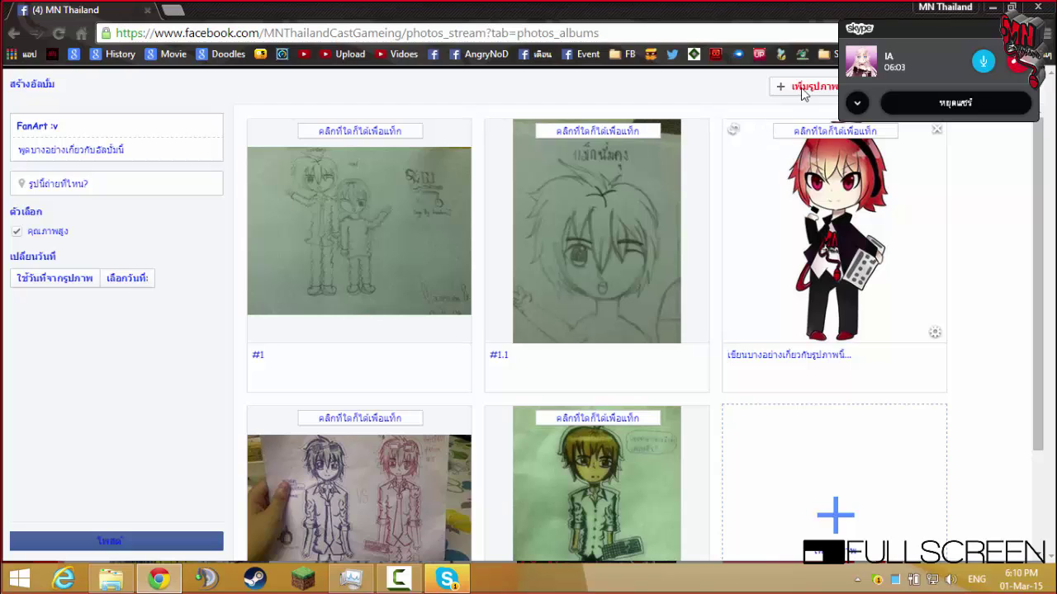
# Move the Skype call panel off the album controls and order the album's photos by date
pyautogui.moveTo(969, 21); pyautogui.dragTo(966, 292)
pyautogui.click(953, 96)
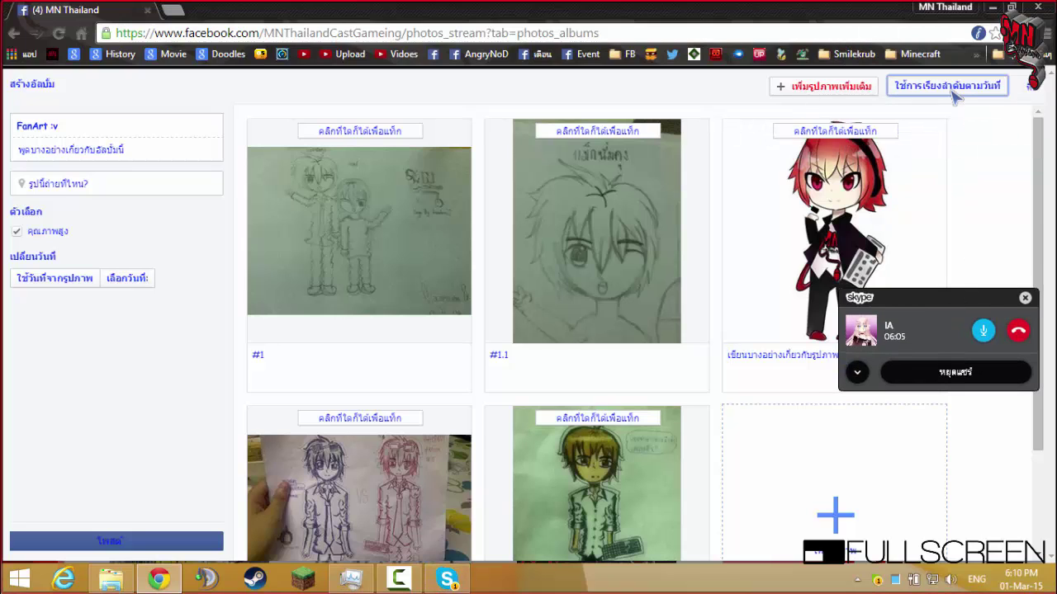
pyautogui.click(954, 91)
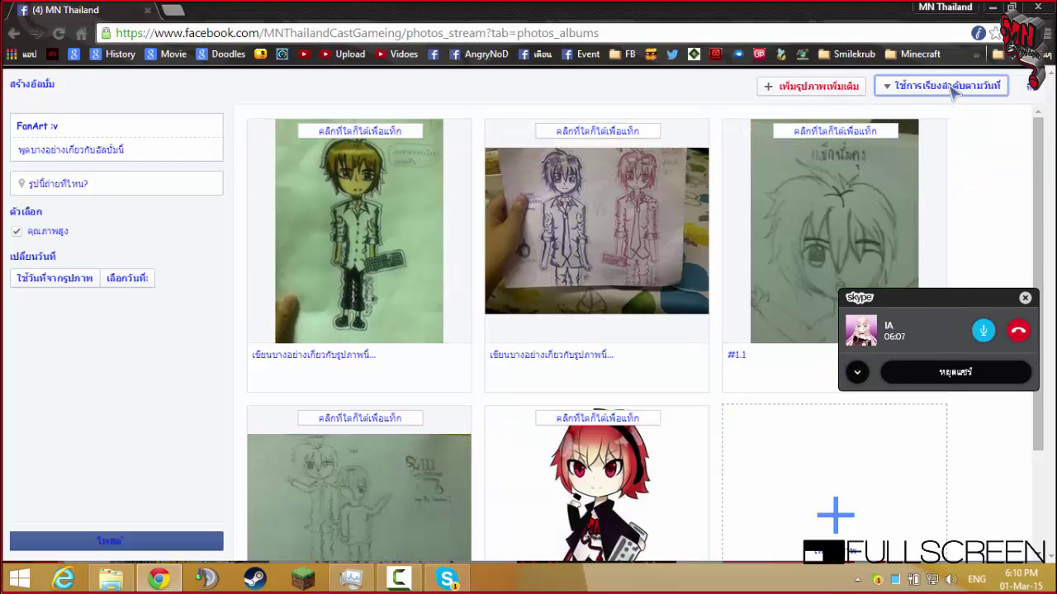
pyautogui.scroll(-2, 667, 314)
pyautogui.scroll(1, 341, 273)
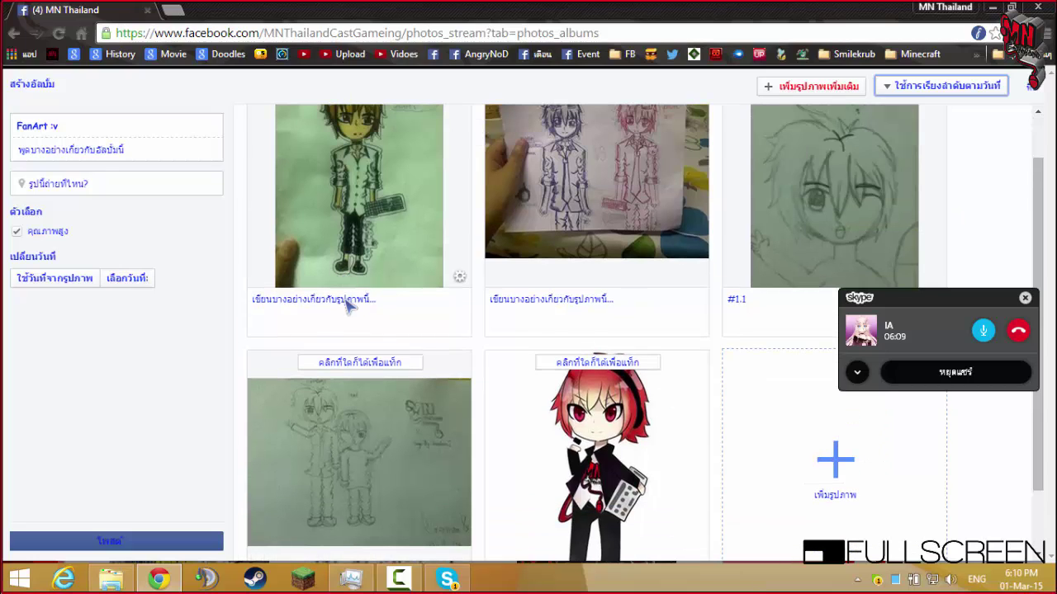
# Caption the coloured single-figure drawing #1 and the blue-and-red two-figure drawing #2
pyautogui.click(349, 302)
pyautogui.write('#1')
pyautogui.click(573, 304)
pyautogui.write('#2')
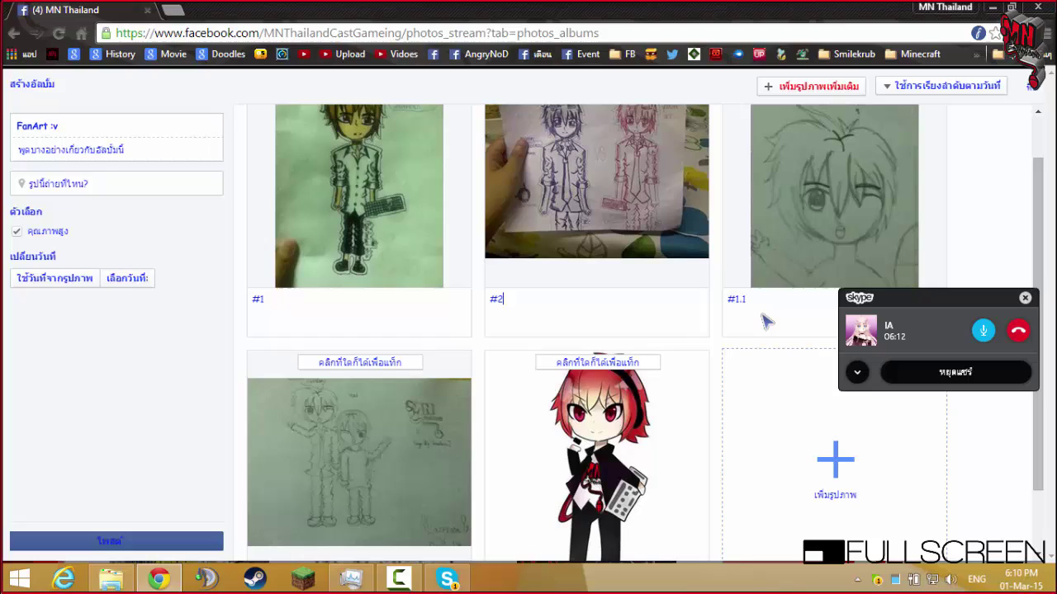
# Renumber the winking face sketch's caption to #3.1 and the two-figure pencil sketch's caption to #3.2
pyautogui.click(763, 317)
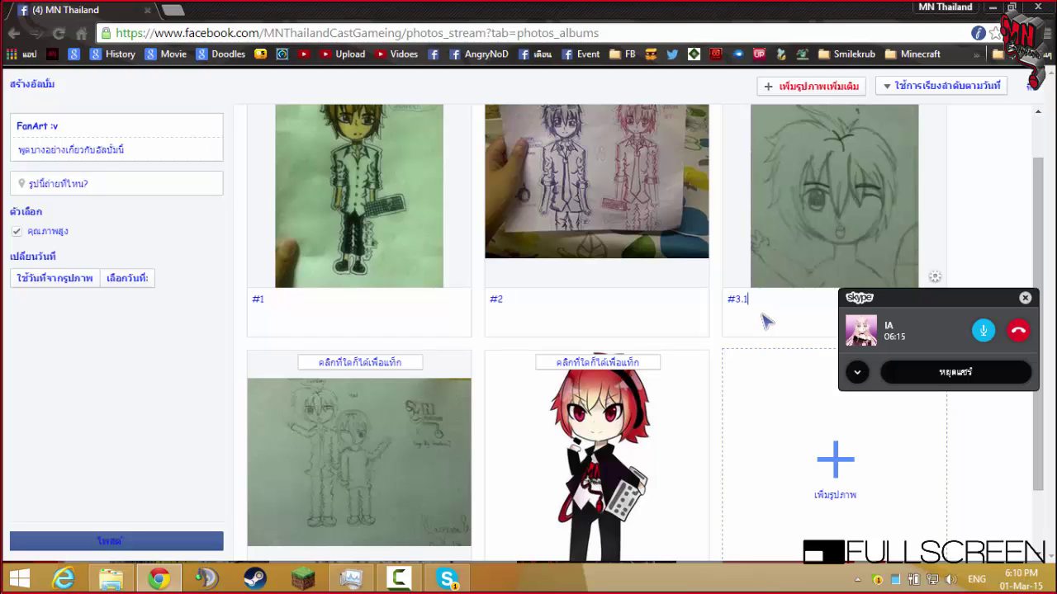
pyautogui.hotkey('ctrl', 'a')
pyautogui.hotkey('ctrl', 'c')
pyautogui.scroll(-1, 473, 349)
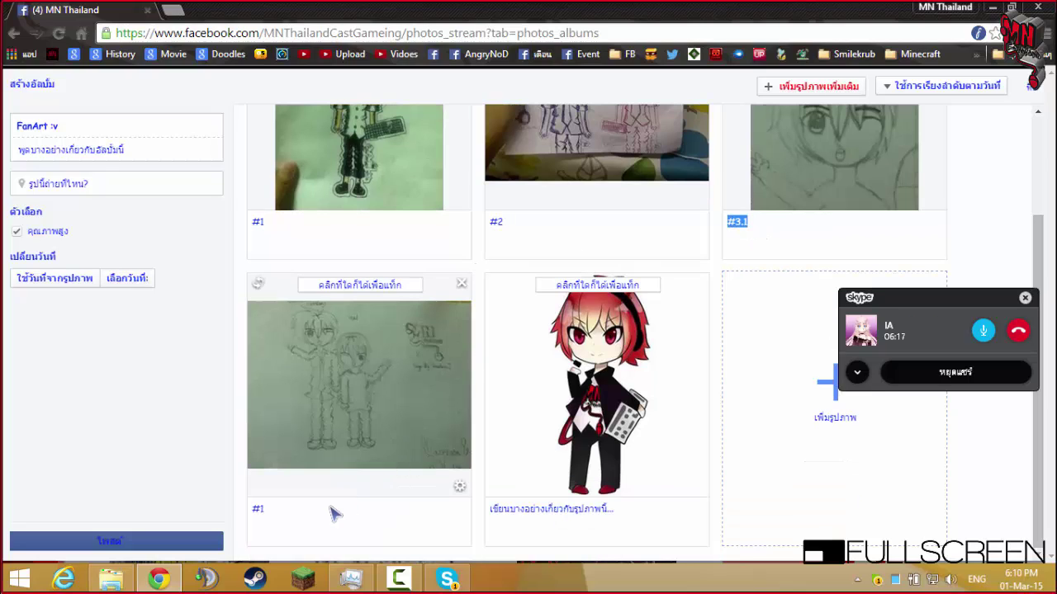
pyautogui.click(258, 513)
pyautogui.hotkey('ctrl', 'a')
pyautogui.hotkey('ctrl', 'v')
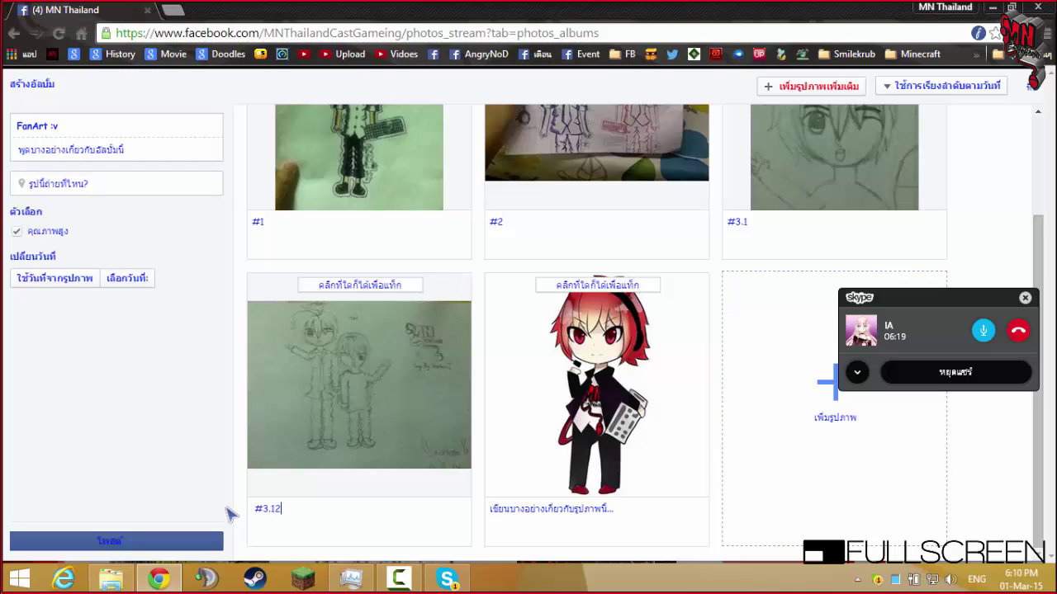
pyautogui.write('2')
# Caption the red-haired drawing #4 with its artist's credit, and add the sketch artist's "By" credit to the #3.2 caption for copying
pyautogui.click(553, 519)
pyautogui.write('#')
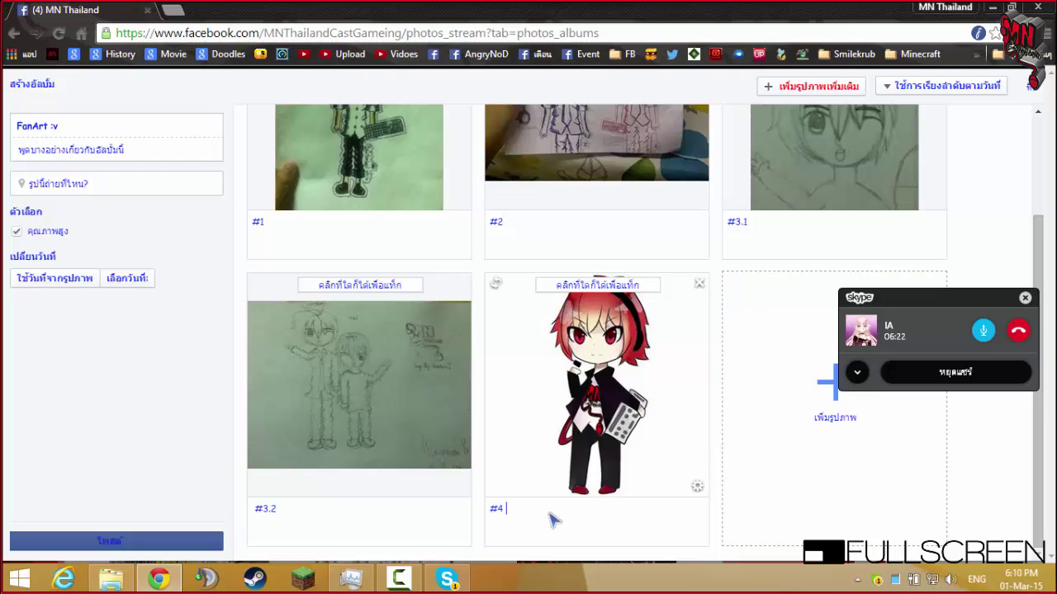
pyautogui.write('4 By Ant')
pyautogui.click(400, 522)
pyautogui.write('By James')
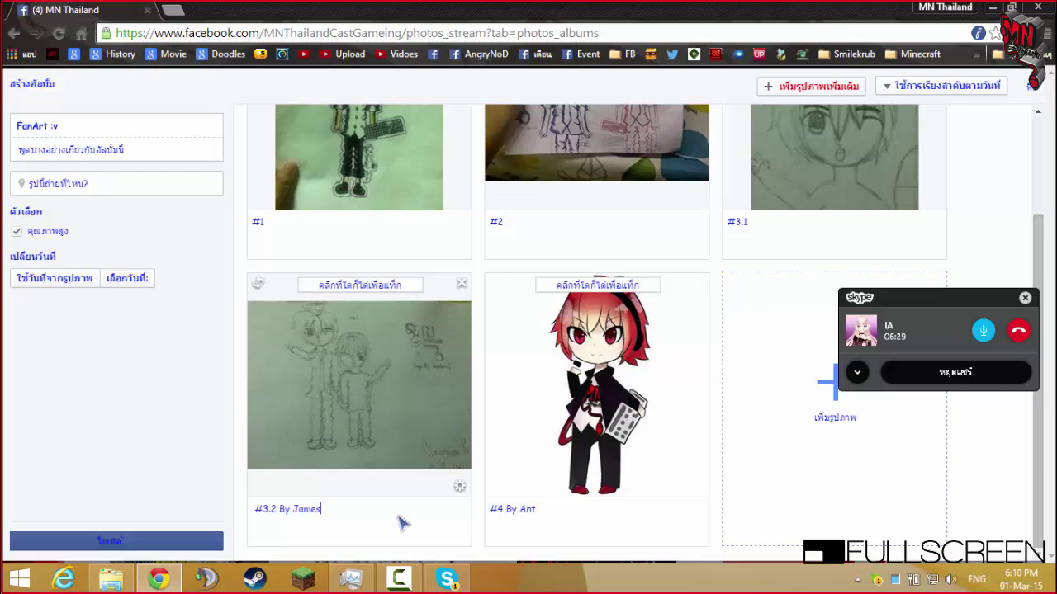
pyautogui.moveTo(400, 522); pyautogui.dragTo(276, 514)
pyautogui.hotkey('ctrl', 'c')
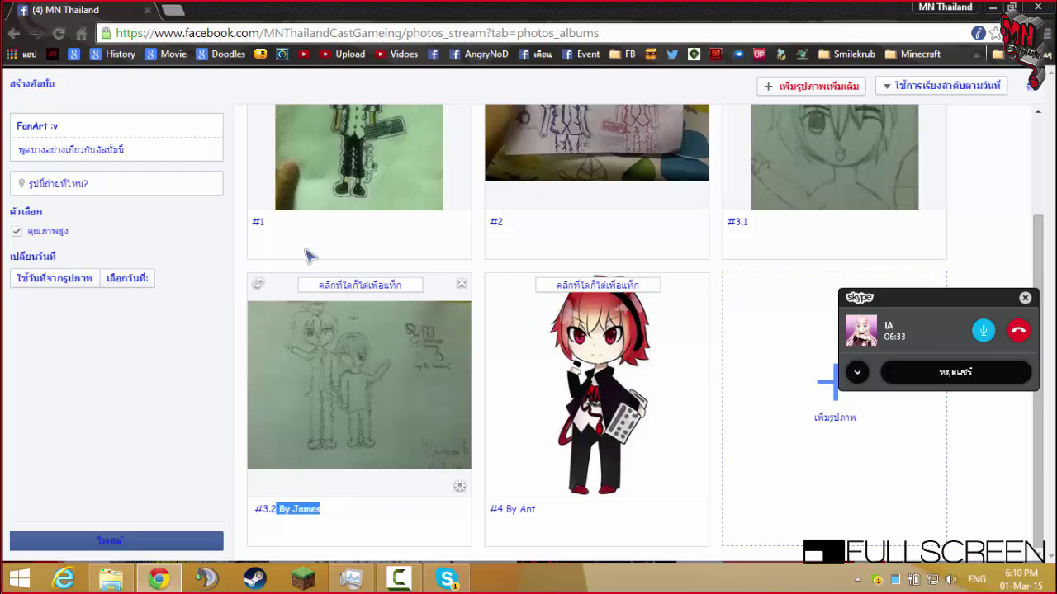
# Add the artist credit copied from the #3.2 caption to captions #1, #2 and #3.1
pyautogui.click(279, 229)
pyautogui.hotkey('ctrl', 'v')
pyautogui.click(533, 224)
pyautogui.hotkey('ctrl', 'v')
pyautogui.click(795, 226)
pyautogui.press('BackSpace')
pyautogui.press('BackSpace')
pyautogui.press('BackSpace')
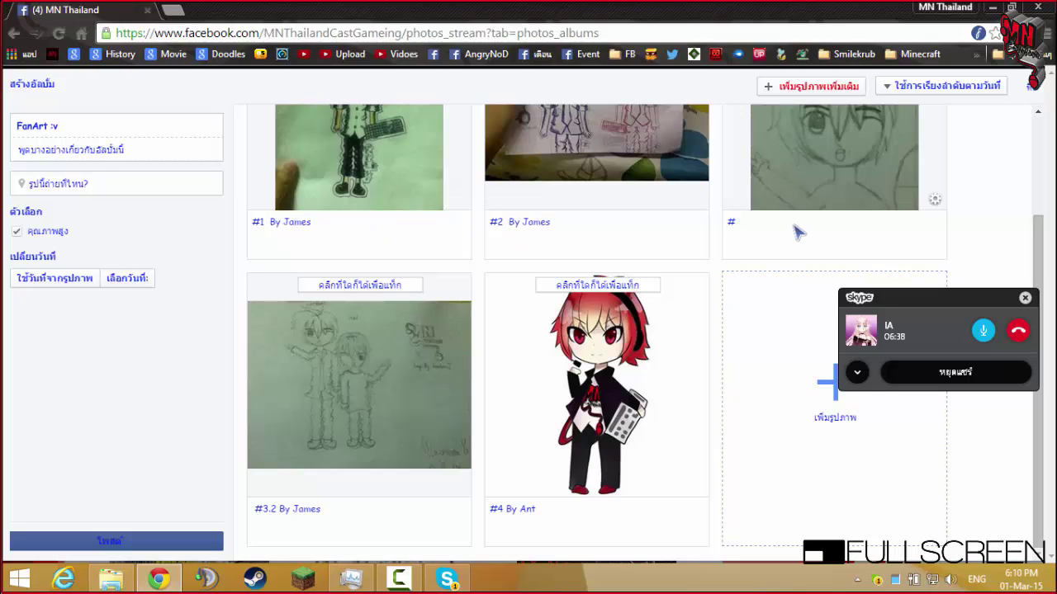
pyautogui.write('3.1')
pyautogui.hotkey('ctrl', 'v')
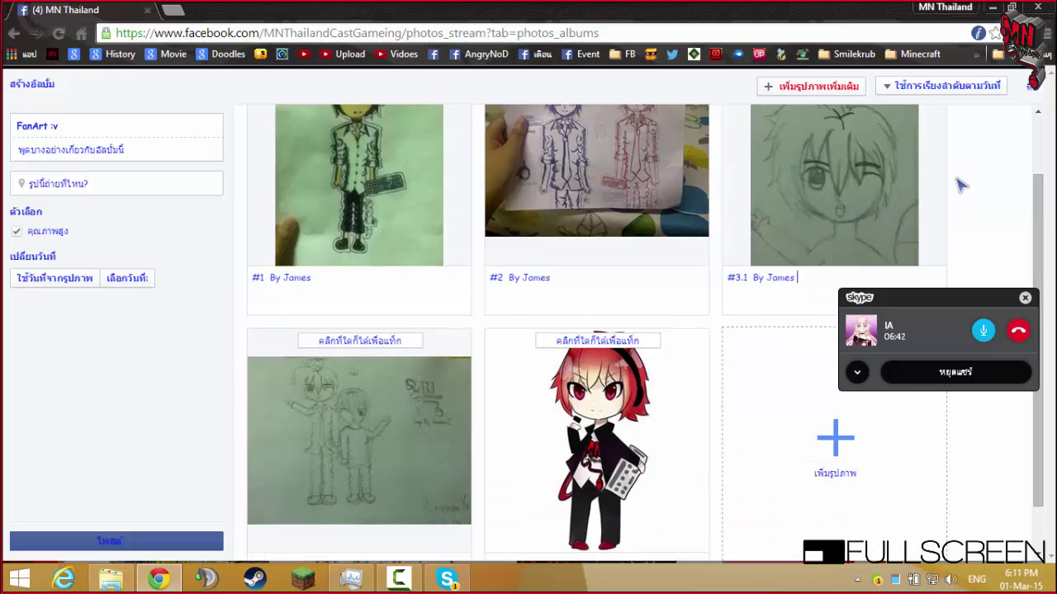
# Insert the line "ผมไม่ใช่ผู้หญิงน่ะครับ! >^<" above the #4 caption of the red-haired drawing
pyautogui.click(516, 512)
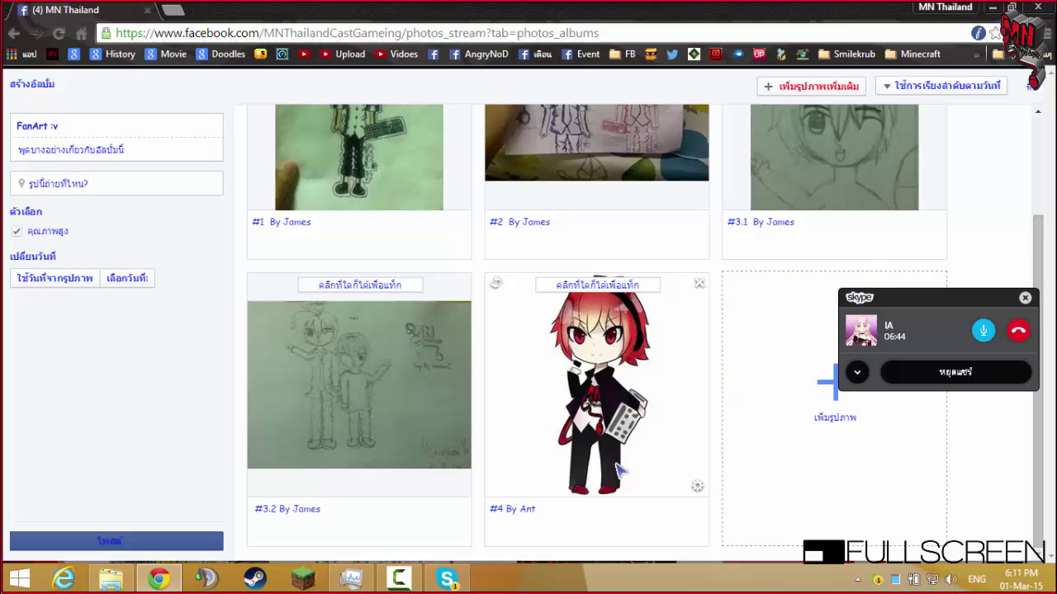
pyautogui.click(493, 507)
pyautogui.press('Return')
pyautogui.hotkey('alt', 'shift')
pyautogui.write('ไม่ใช่ผู้หญิงน่ะคร')
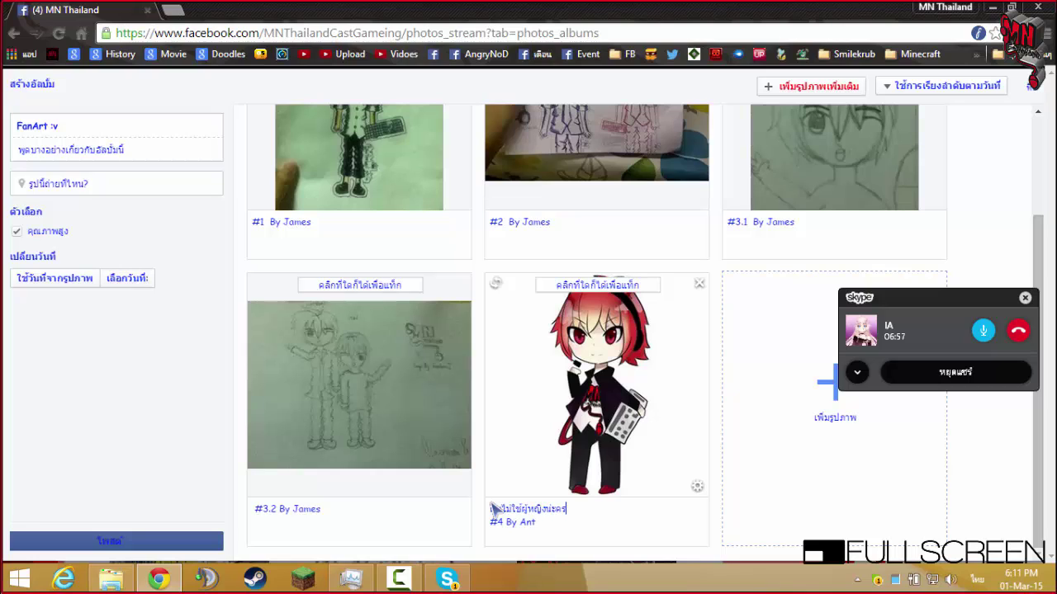
pyautogui.write('ับ >^<')
# Set the album's photo location to the custom place "Mn Thailand"
pyautogui.click(86, 185)
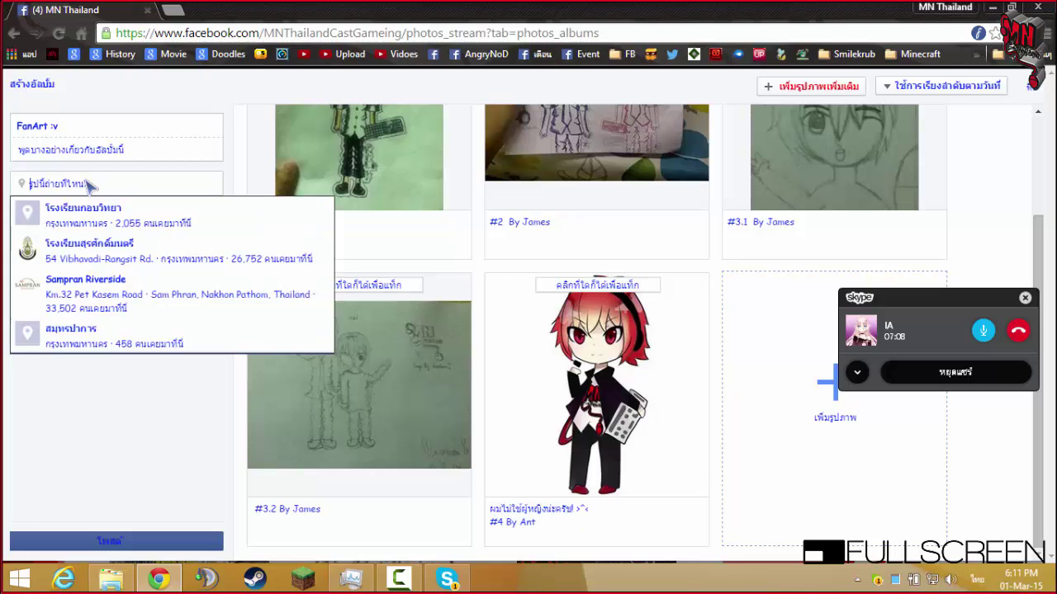
pyautogui.write('?')
pyautogui.press('BackSpace')
pyautogui.hotkey('alt', 'shift')
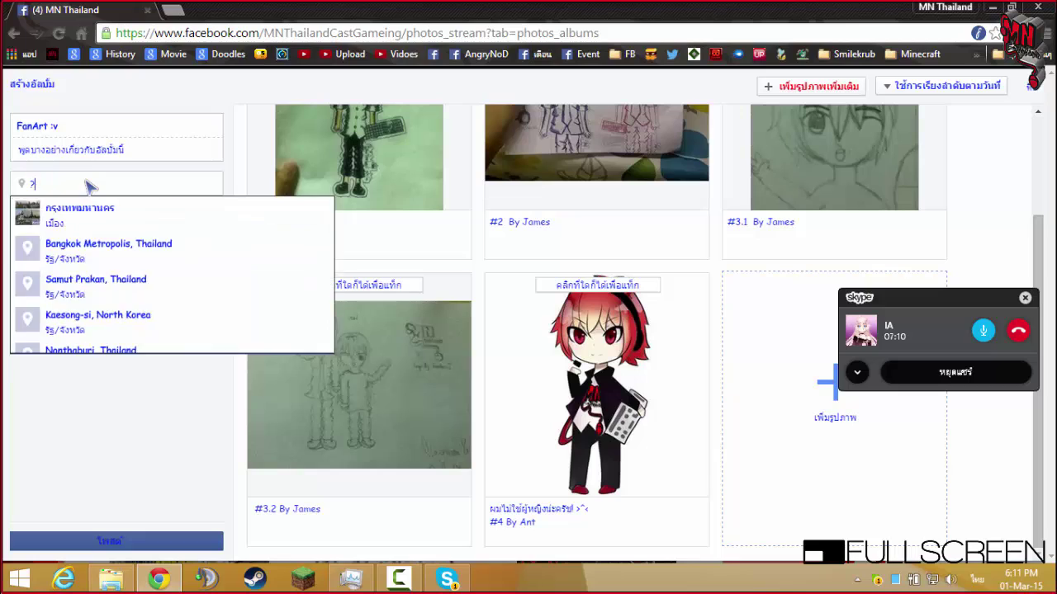
pyautogui.write('Mn Thailand')
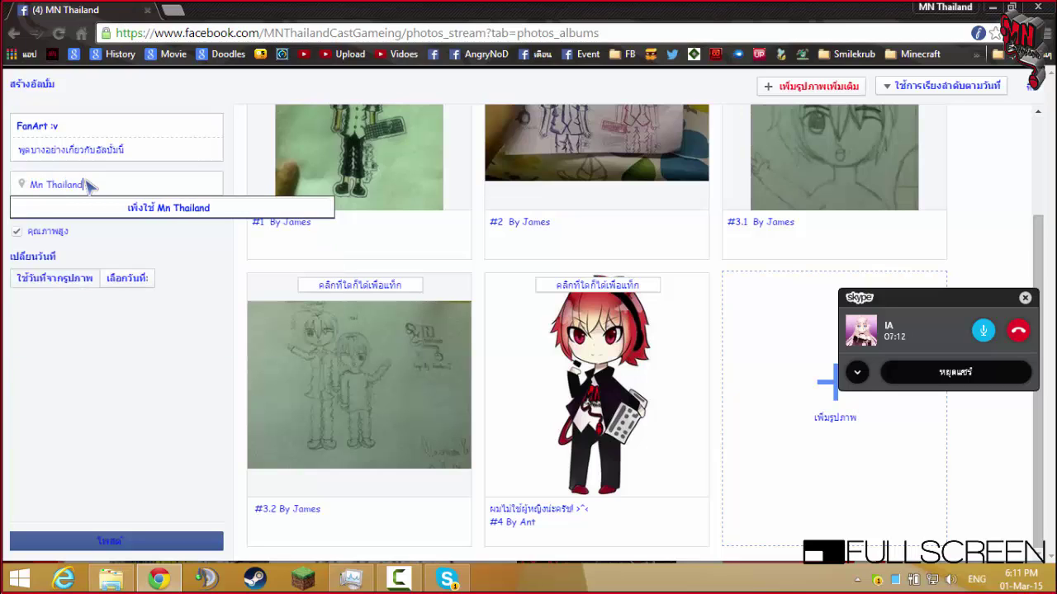
pyautogui.press('Return')
pyautogui.click(116, 151)
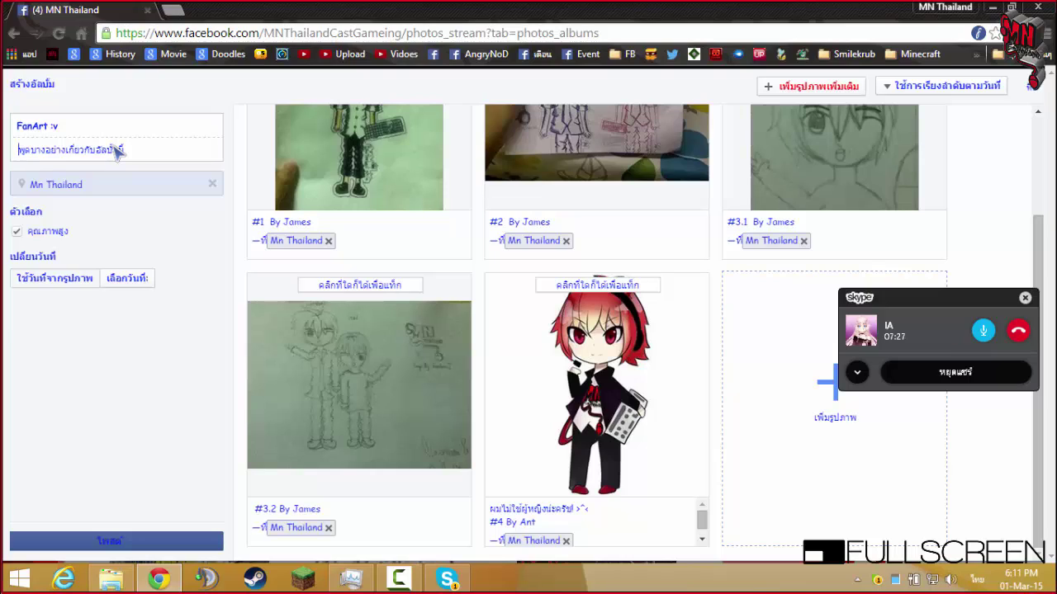
pyautogui.write('ภ')
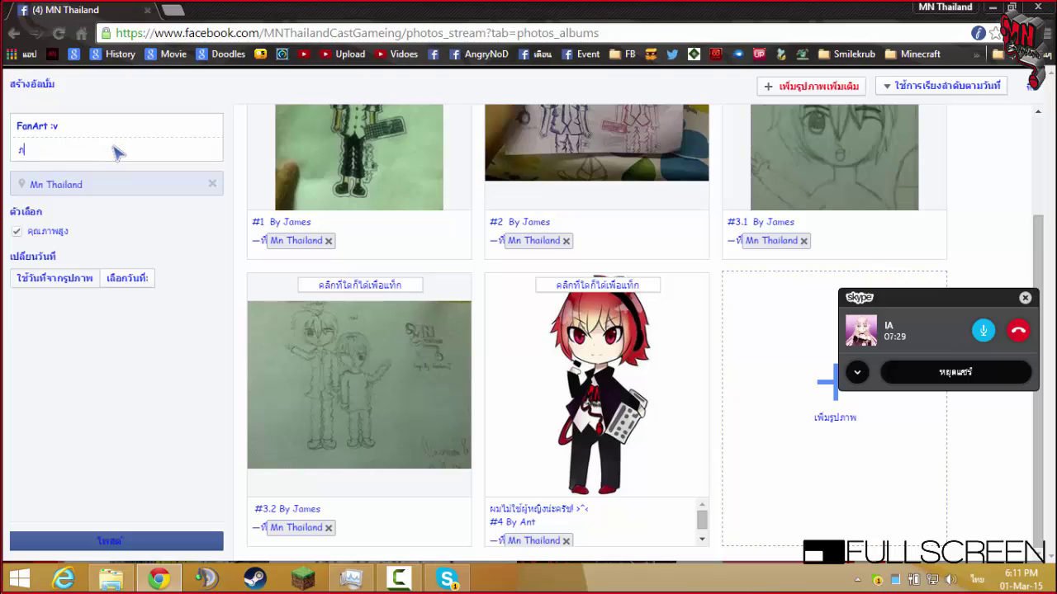
pyautogui.write('า')
pyautogui.press('BackSpace')
pyautogui.press('BackSpace')
pyautogui.write('ภ')
pyautogui.press('BackSpace')
pyautogui.press('BackSpace')
pyautogui.press('BackSpace')
pyautogui.press('BackSpace')
pyautogui.press('BackSpace')
pyautogui.press('BackSpace')
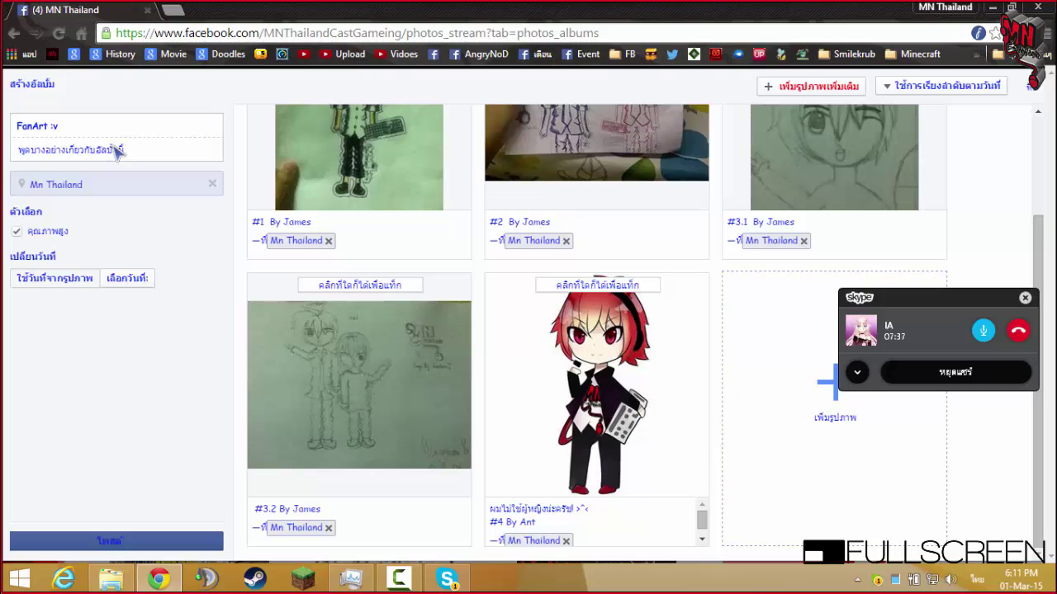
pyautogui.write('ภาพ')
# Set the album description to "FanArt :v" and publish the album
pyautogui.hotkey('ctrl', 'a')
pyautogui.write('Fo')
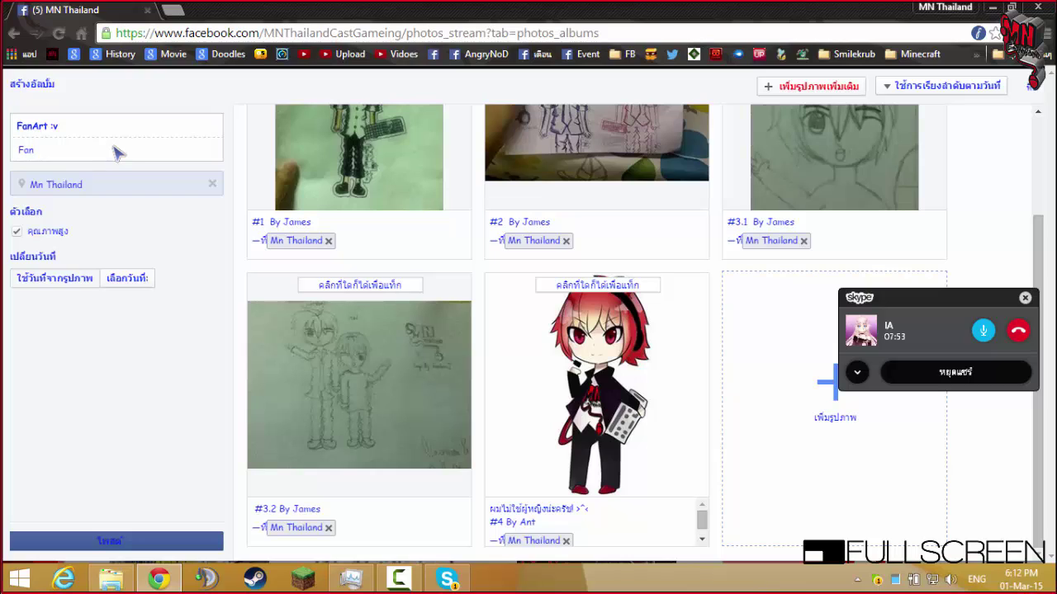
pyautogui.write('nArt :v')
pyautogui.click(123, 543)
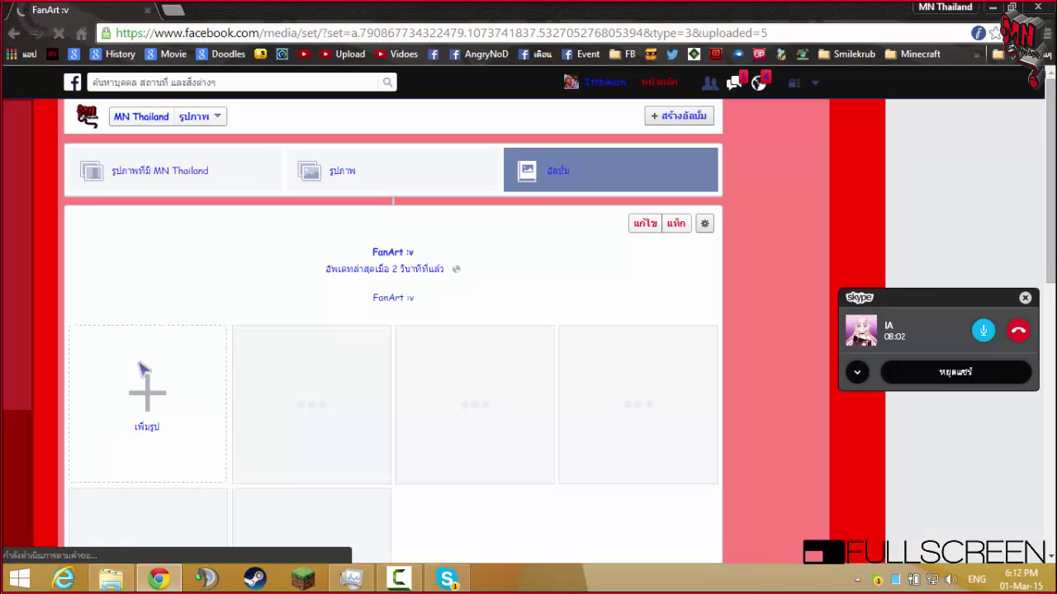
# Open the red-haired drawing from the new album post on the MN Thailand page and start sharing it
pyautogui.click(147, 118)
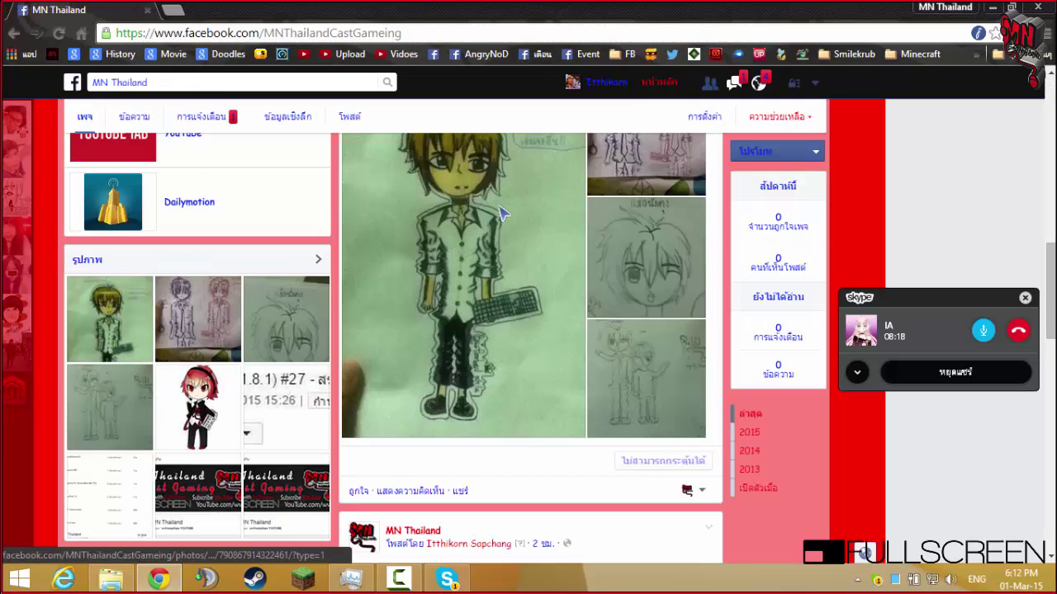
pyautogui.click(638, 415)
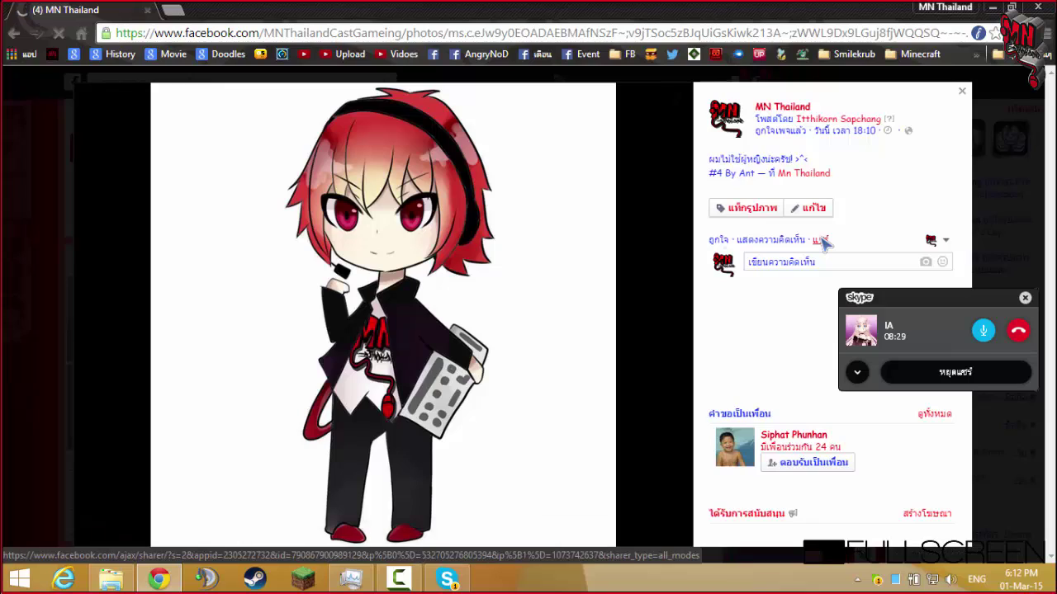
pyautogui.click(819, 239)
# Share the drawing publicly on the personal timeline with the text ":v" and "I not gril", tagging the friend on a third line
pyautogui.write('่')
pyautogui.press('Return')
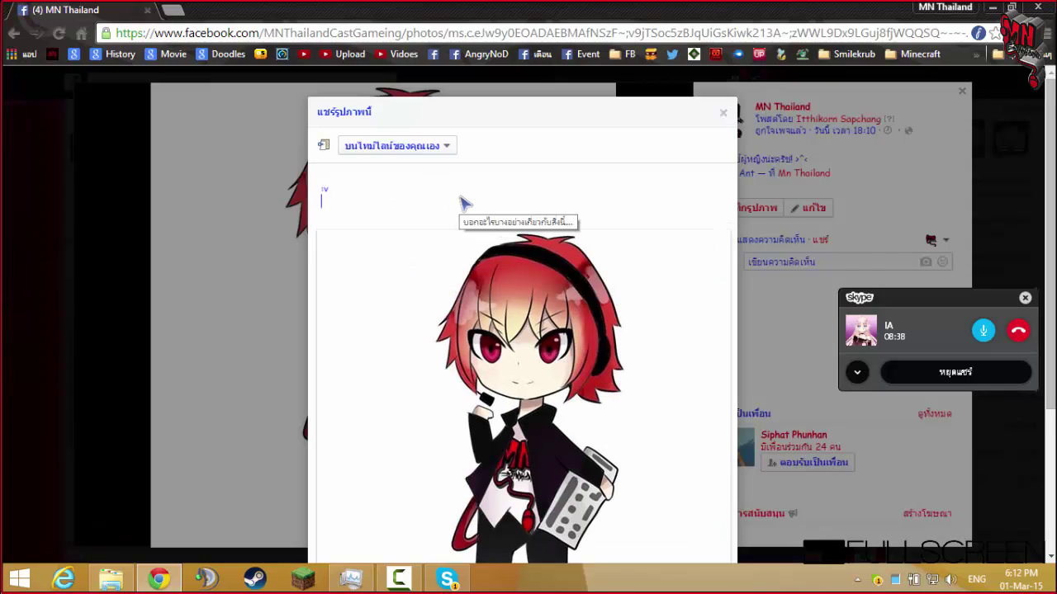
pyautogui.write('I not gr')
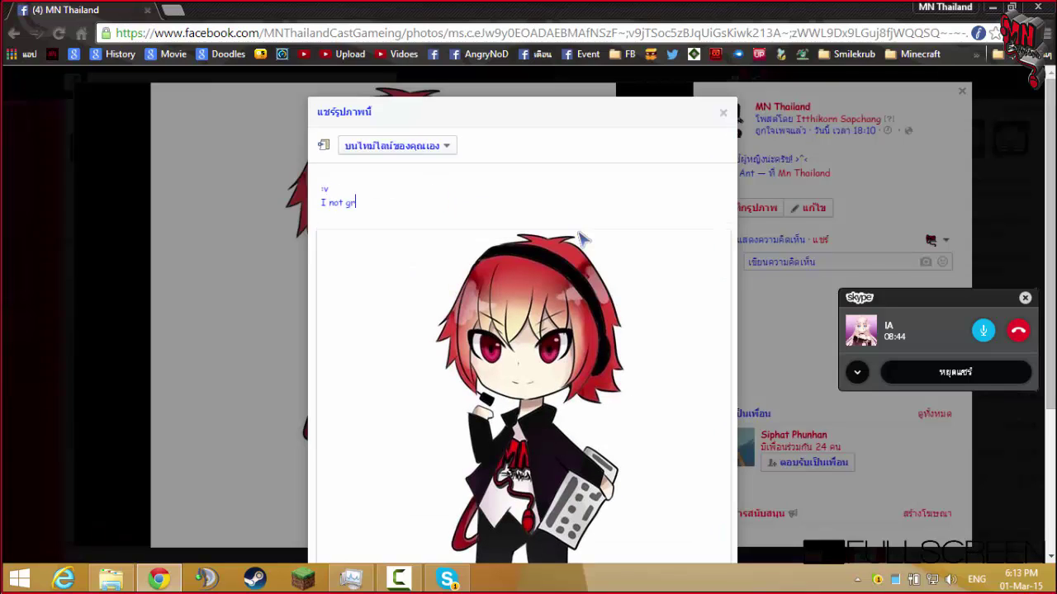
pyautogui.write('il')
pyautogui.press('Return')
pyautogui.write('@Hi')
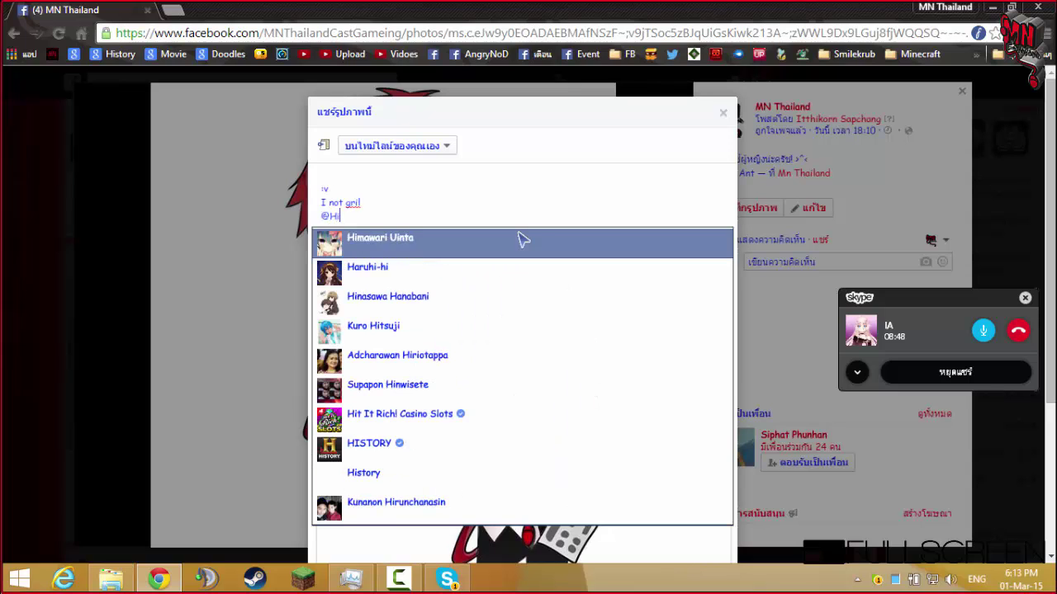
pyautogui.click(520, 239)
pyautogui.scroll(-3, 769, 554)
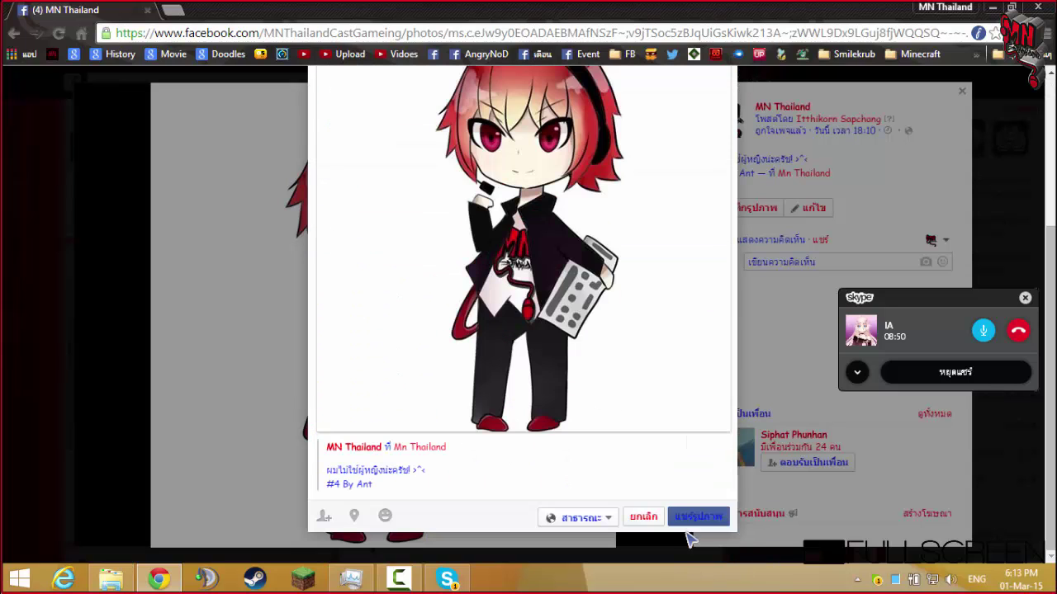
pyautogui.click(698, 516)
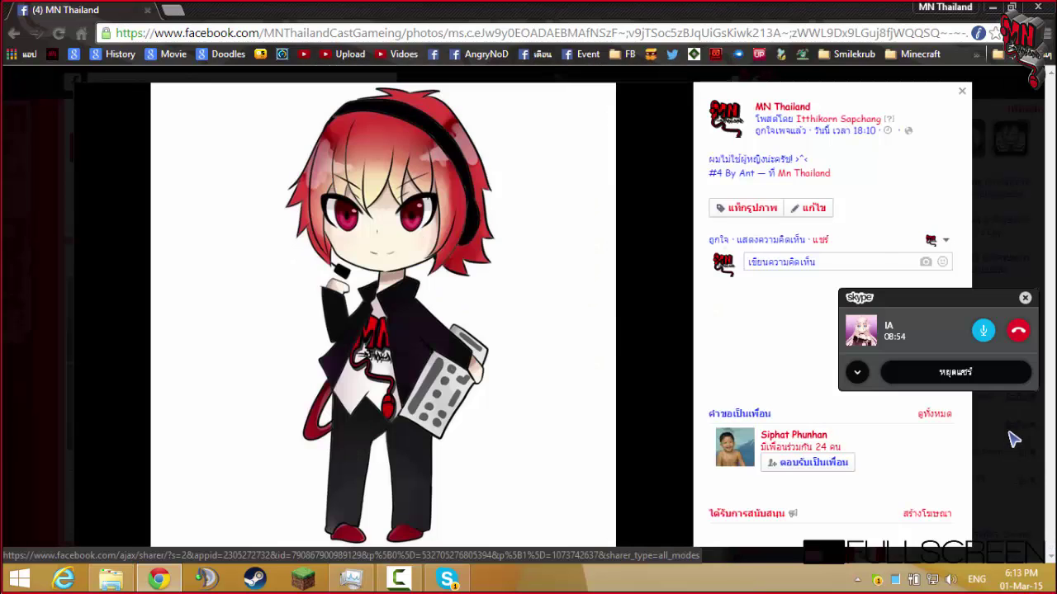
# Close the photo, examine the shared post on the personal profile and check the new notifications
pyautogui.click(1013, 439)
pyautogui.click(582, 82)
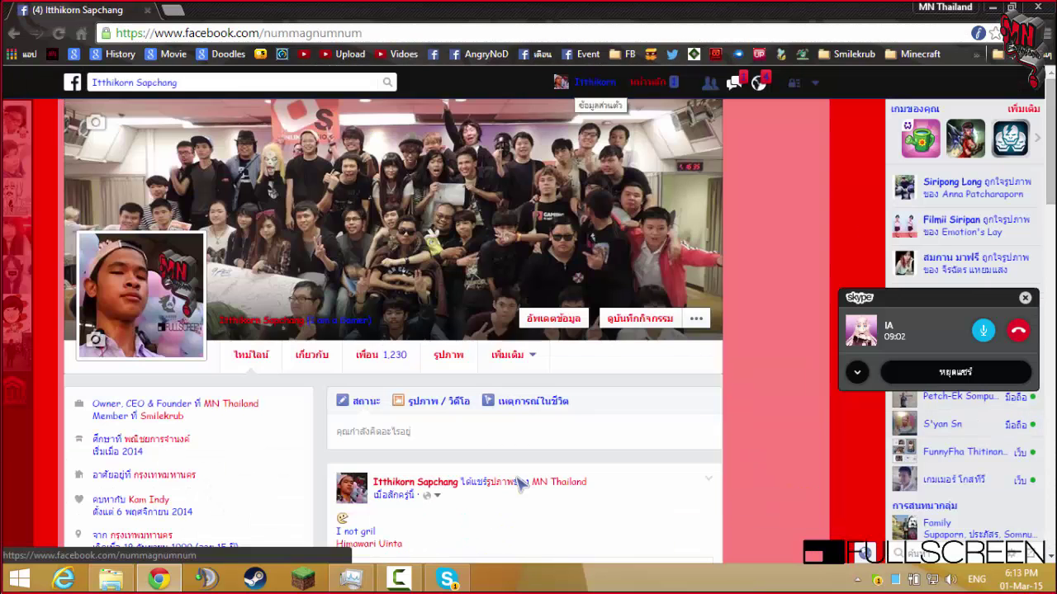
pyautogui.scroll(-10, 627, 384)
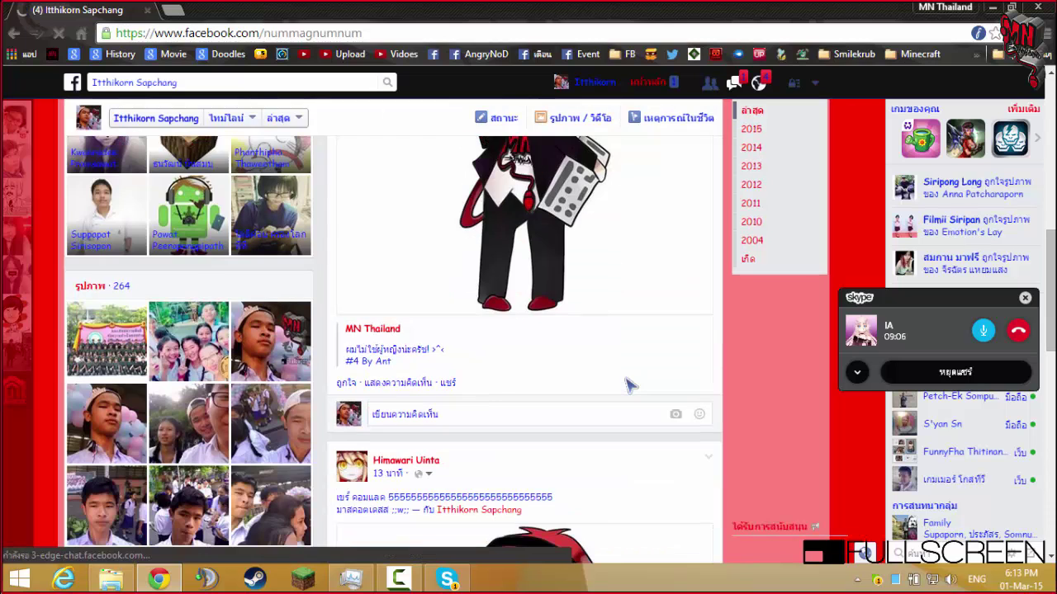
pyautogui.scroll(-5, 627, 387)
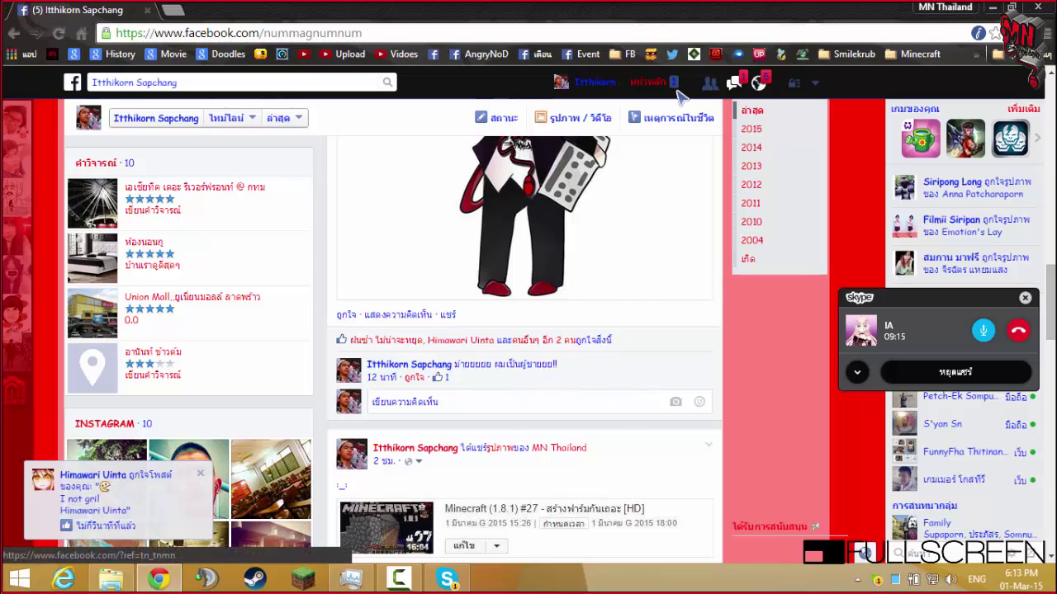
pyautogui.click(756, 83)
pyautogui.click(794, 314)
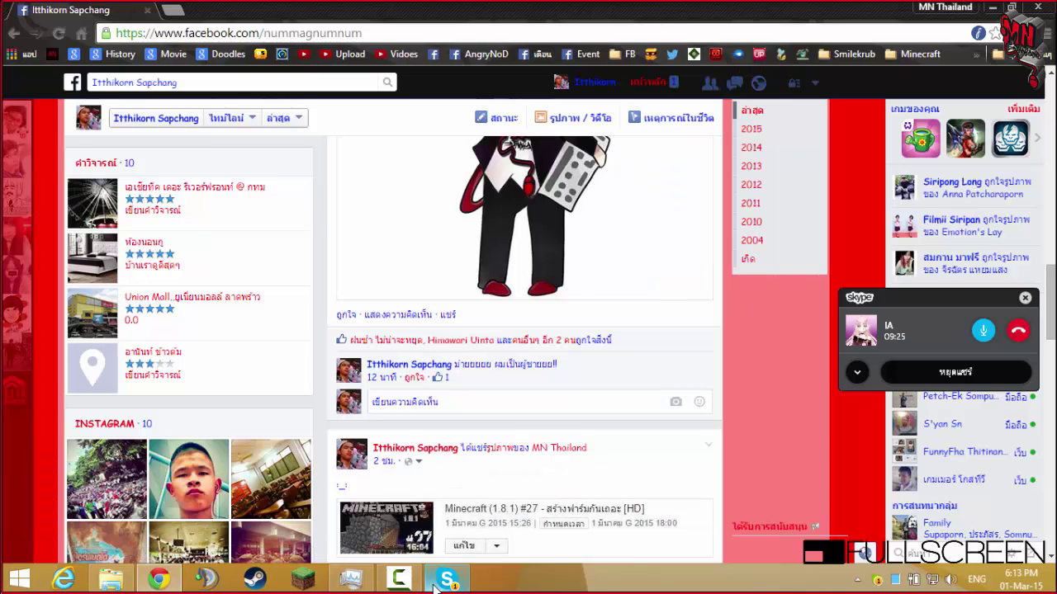
# Find the PNG version of inotgrilbyant in the Fan art + FanSign folder and view it in ACDSee Quick View
pyautogui.click(104, 578)
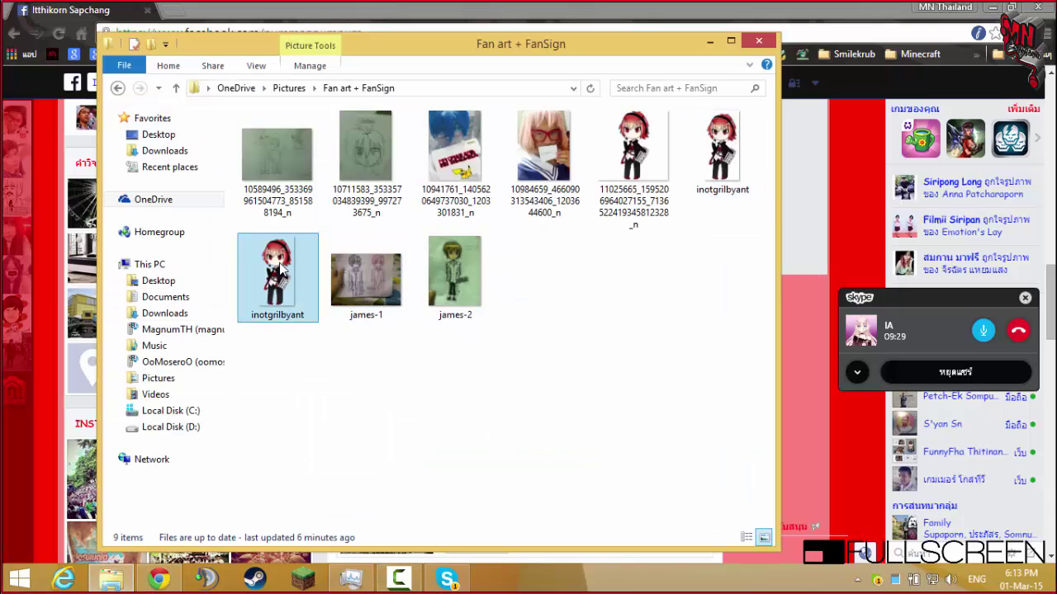
pyautogui.click(746, 538)
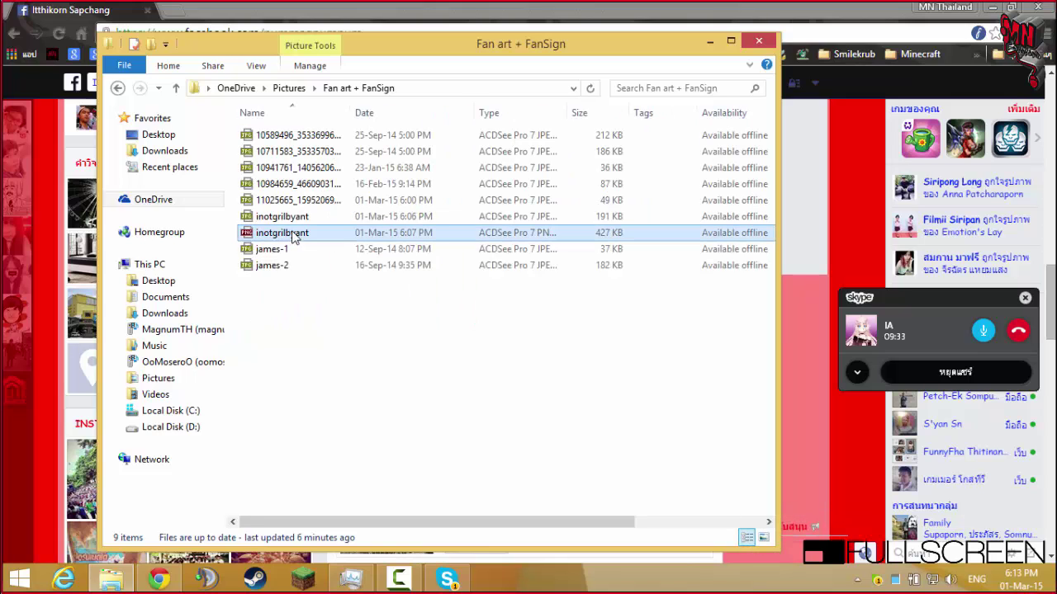
pyautogui.click(536, 233)
pyautogui.click(762, 538)
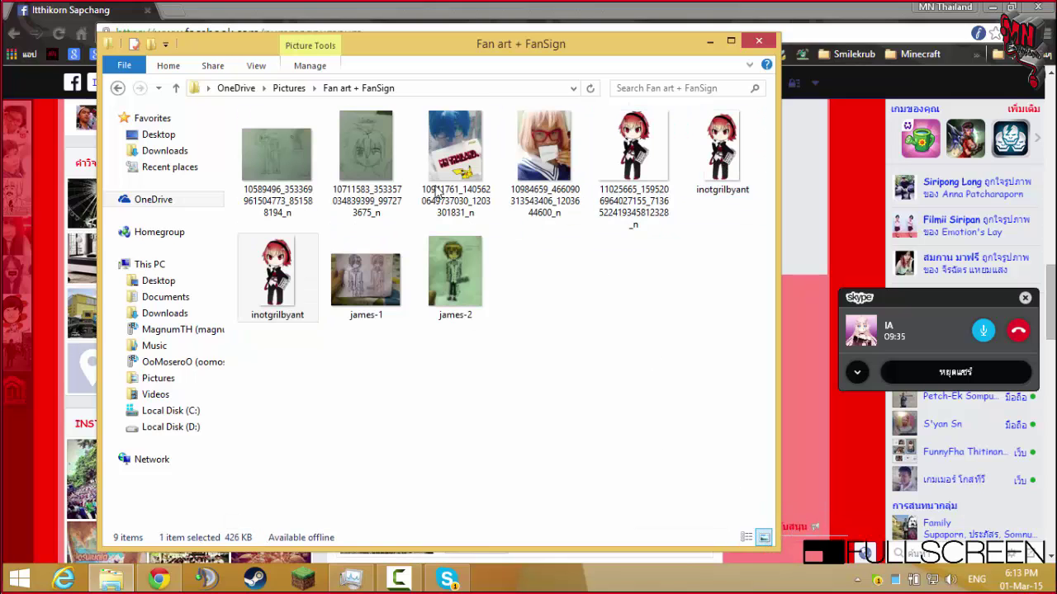
pyautogui.doubleClick(273, 289)
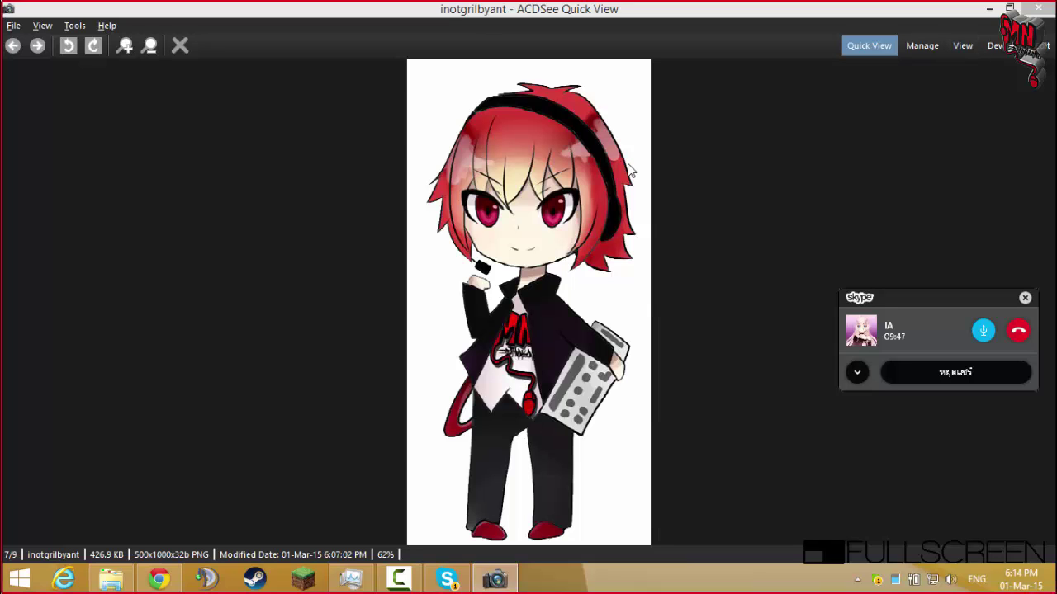
pyautogui.click(1037, 8)
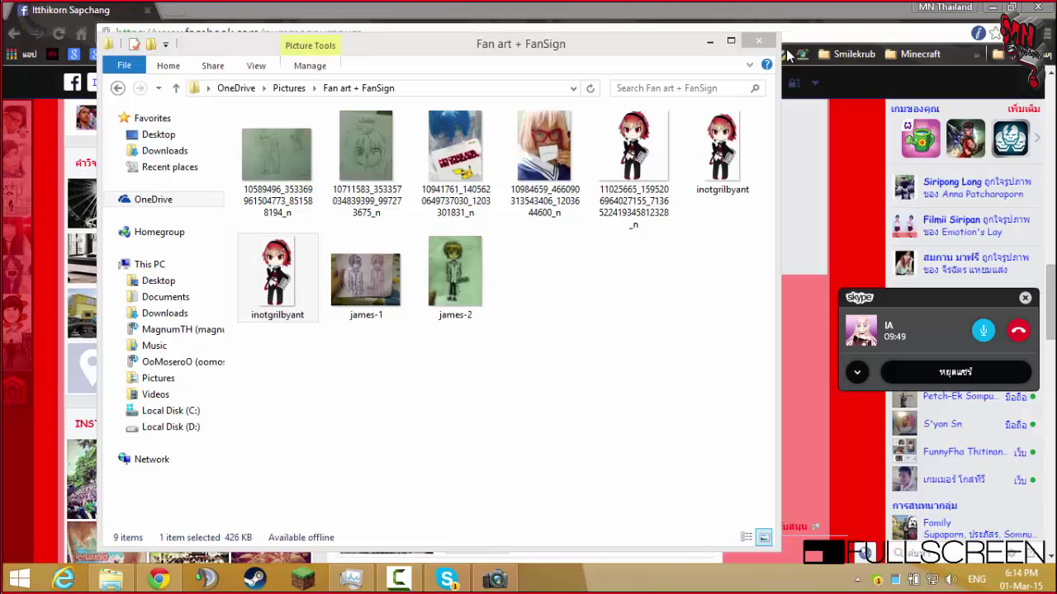
# Close the Fan art + FanSign folder and the browser, and refresh the desktop
pyautogui.click(759, 40)
pyautogui.click(1038, 7)
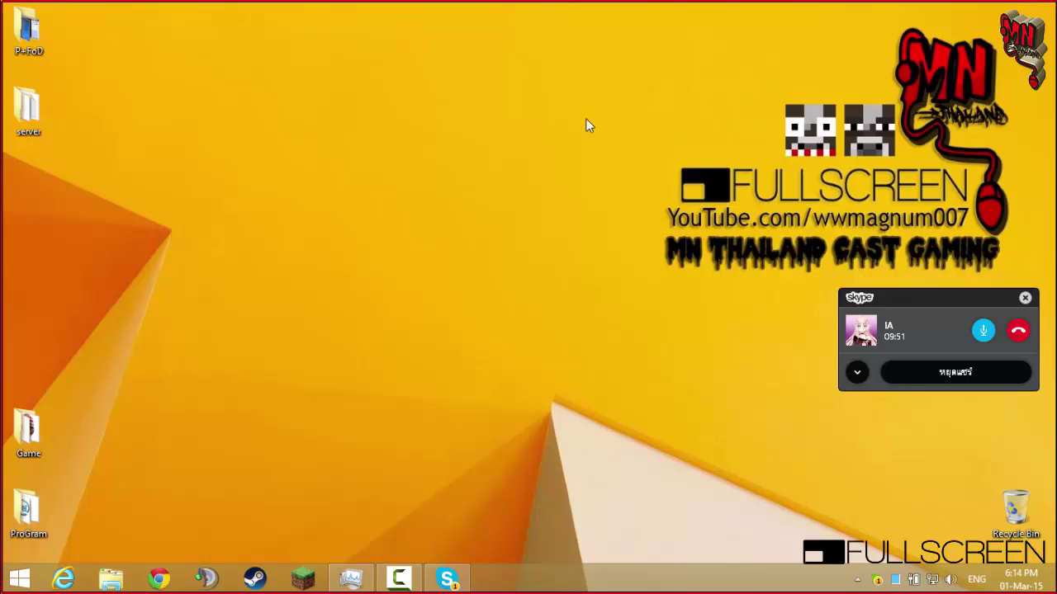
pyautogui.rightClick(586, 124)
pyautogui.click(599, 141)
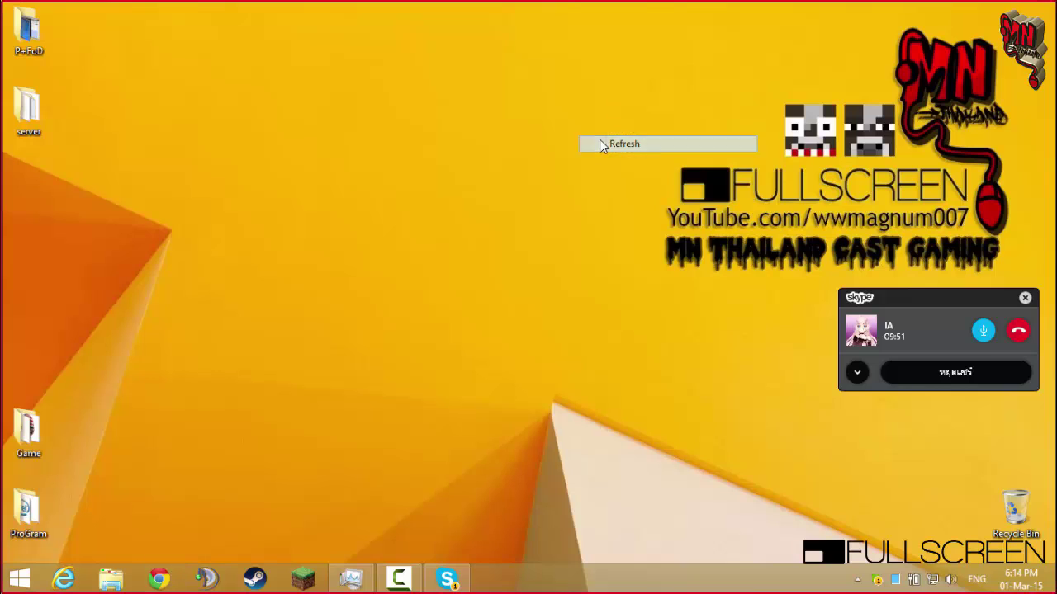
pyautogui.click(399, 579)
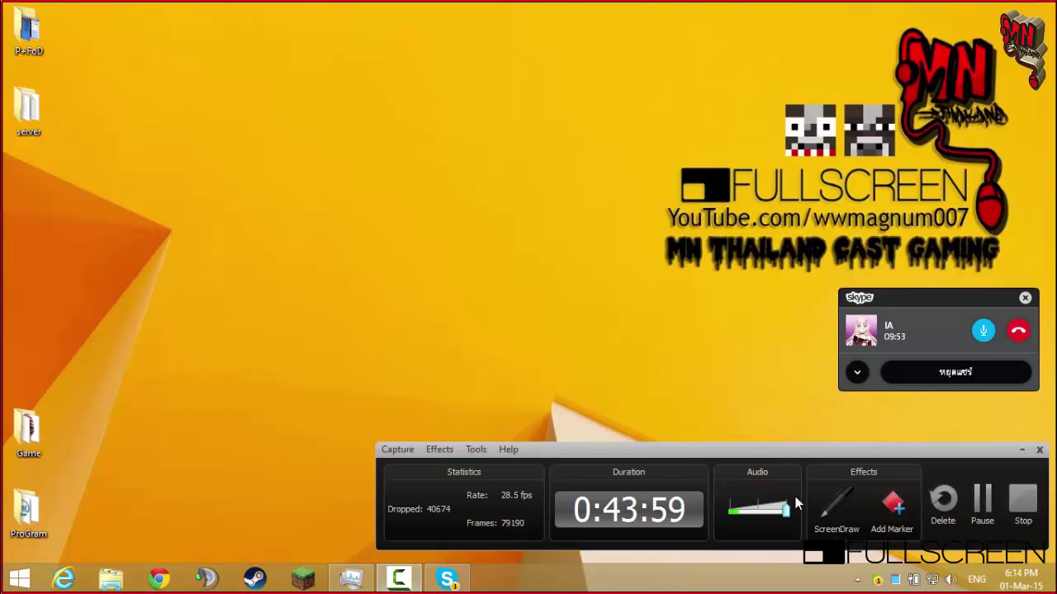
pyautogui.rightClick(550, 208)
pyautogui.click(570, 245)
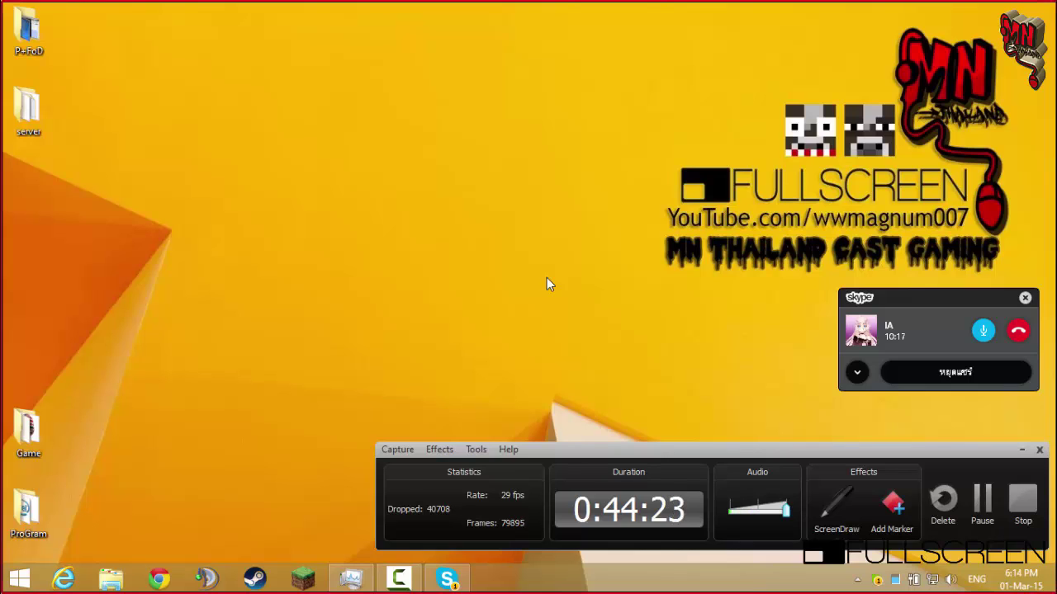
pyautogui.rightClick(454, 138)
pyautogui.click(496, 180)
pyautogui.rightClick(332, 128)
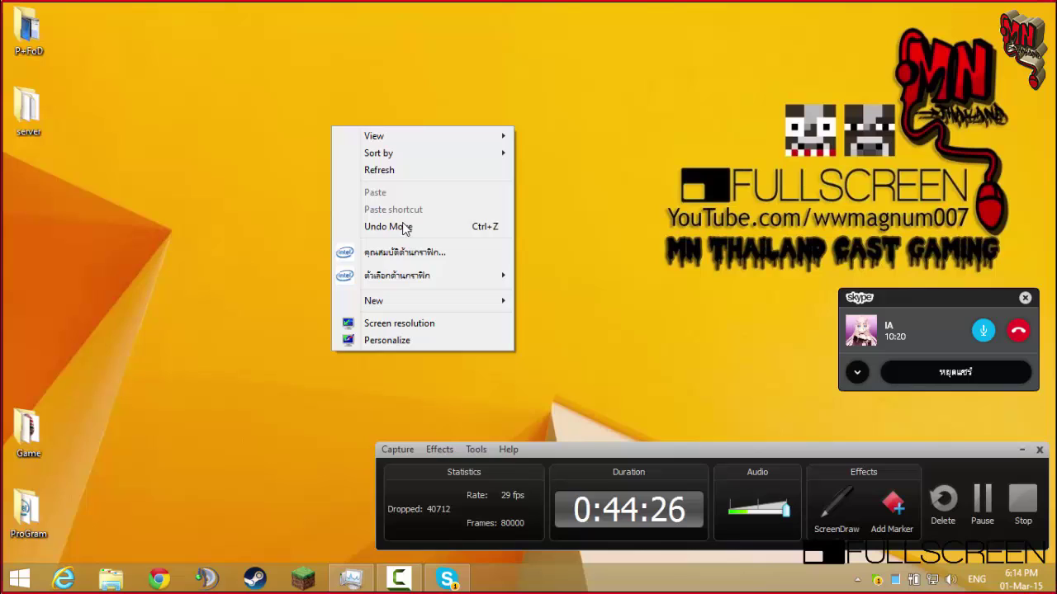
pyautogui.click(410, 172)
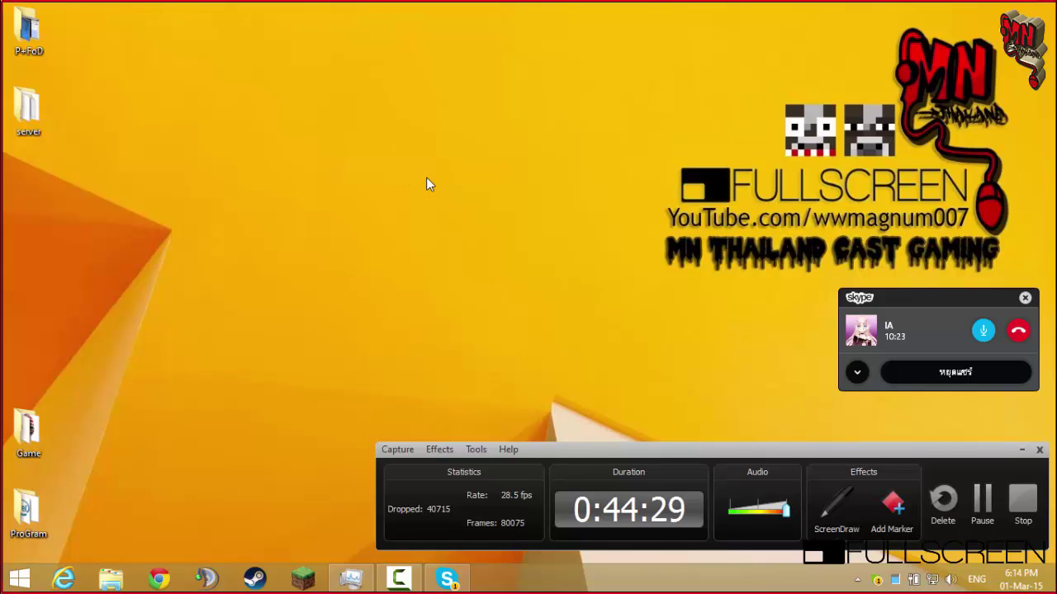